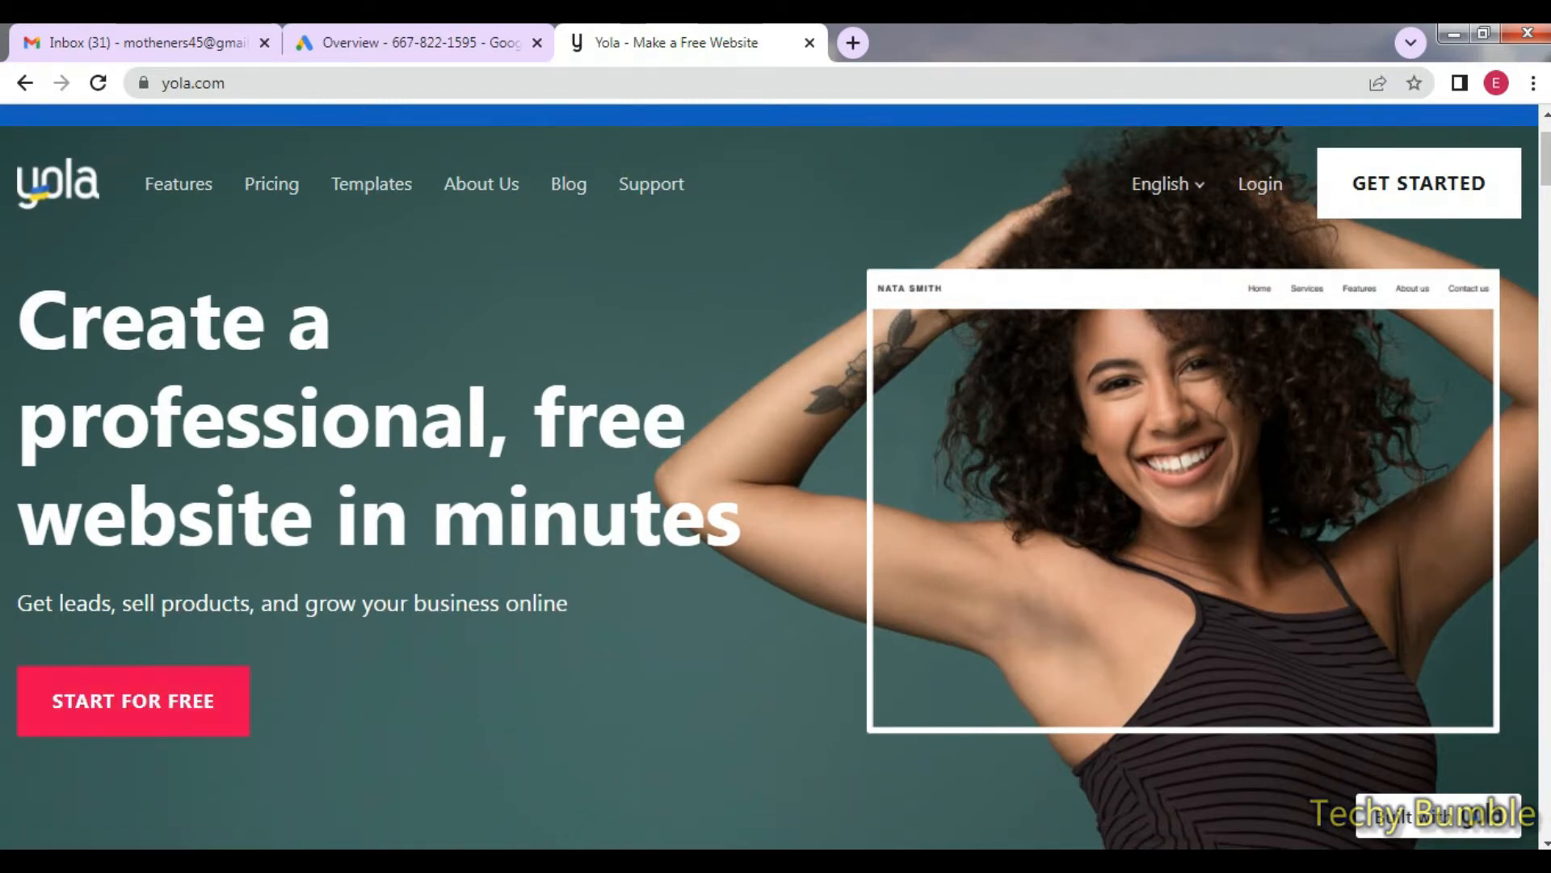
# Write "Today we will create free landing page for any promotion or web2 service" in the open Notepad document.
pyautogui.click(925, 860)
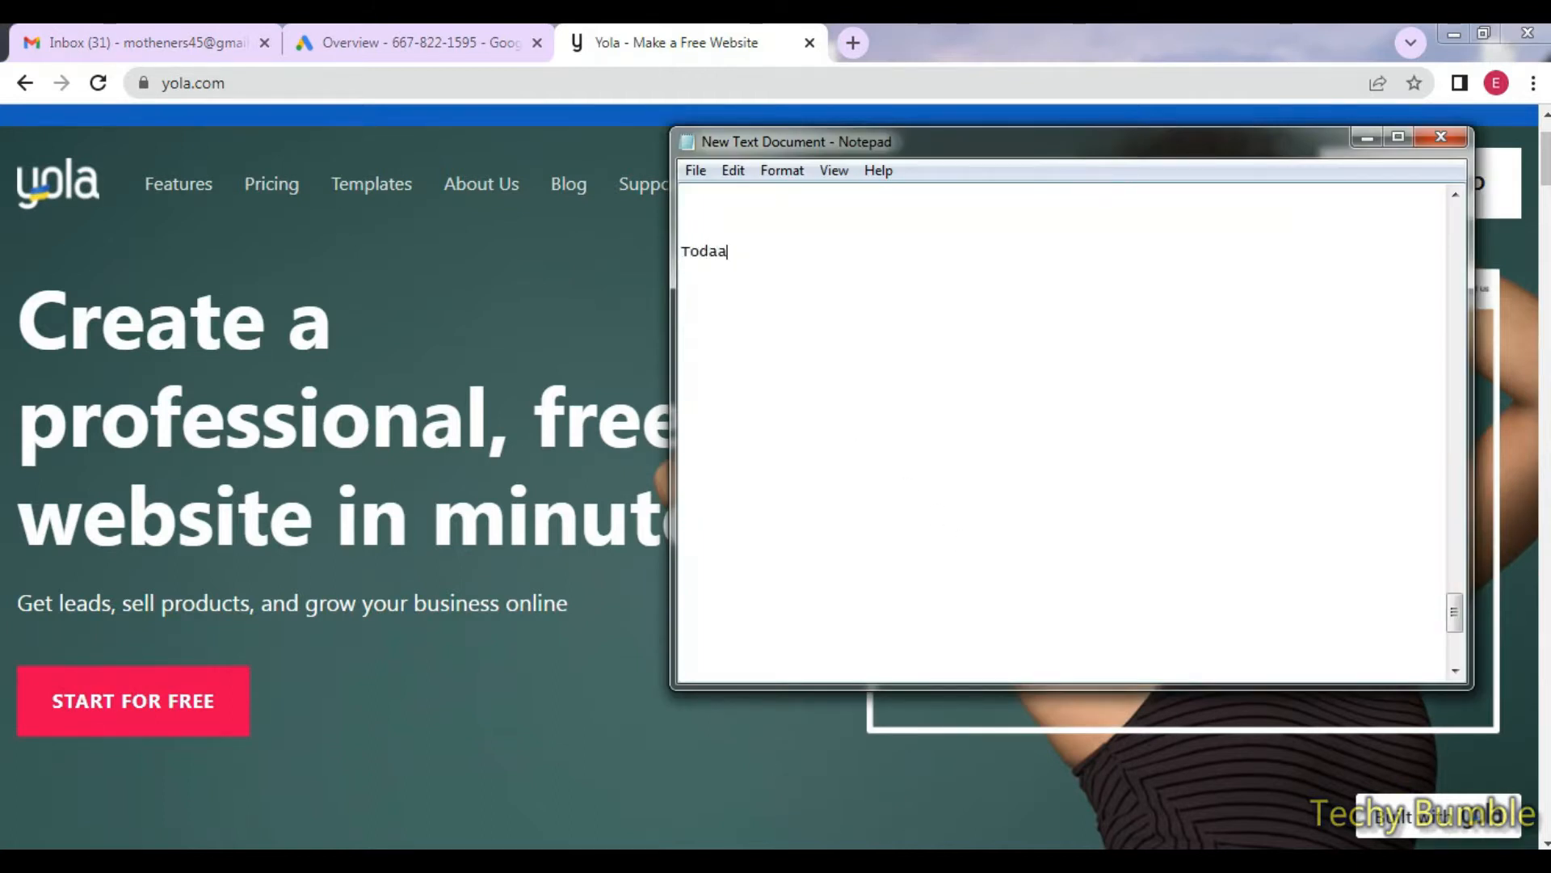
pyautogui.write('will create free landing page for any')
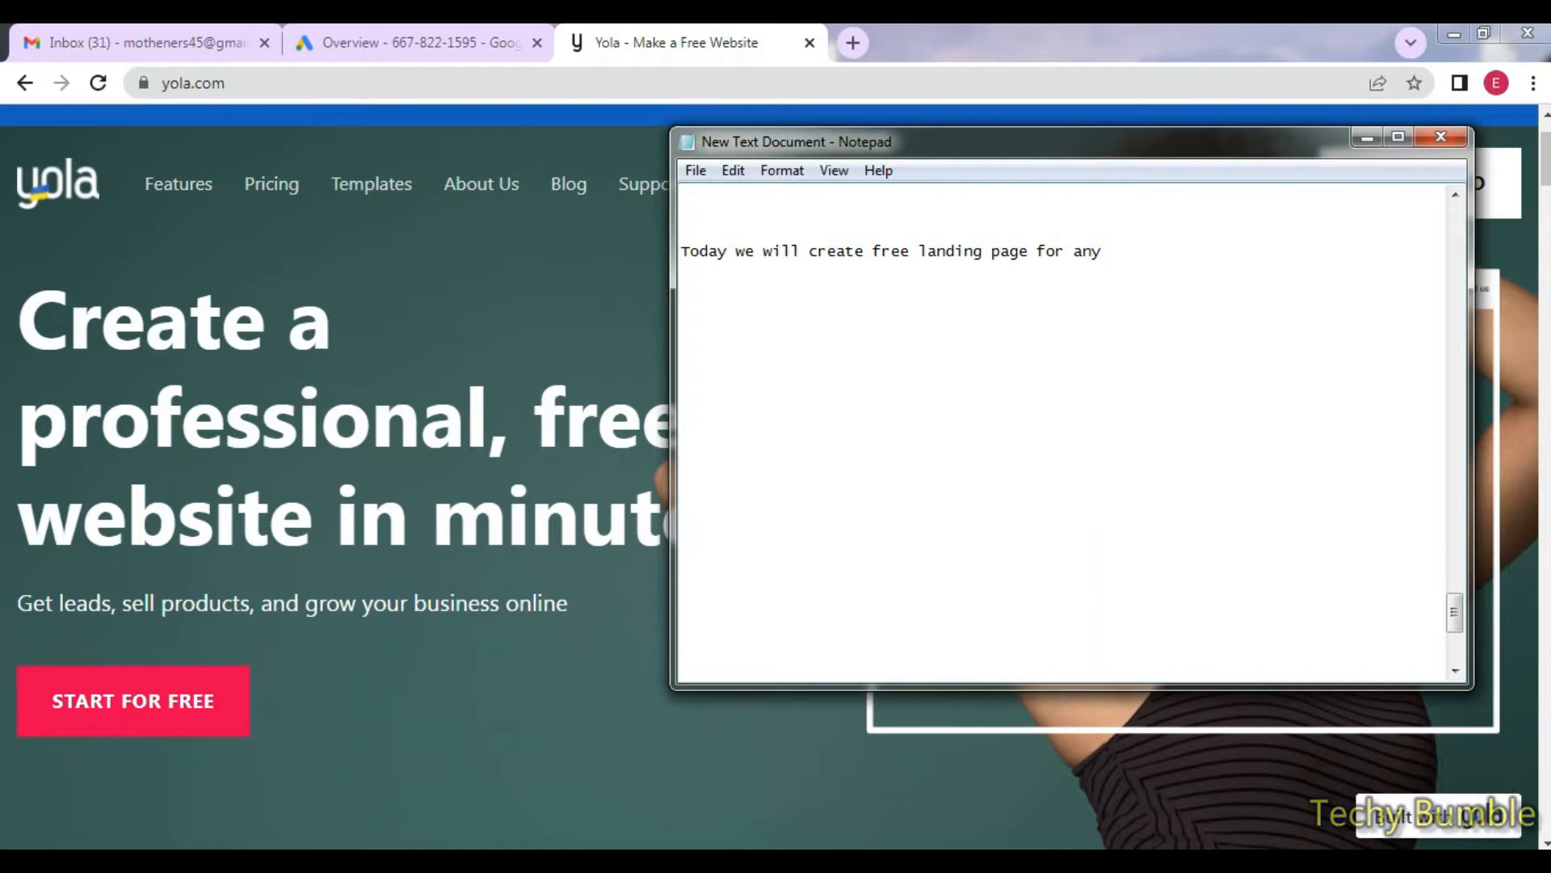
pyautogui.write('promotion orweb')
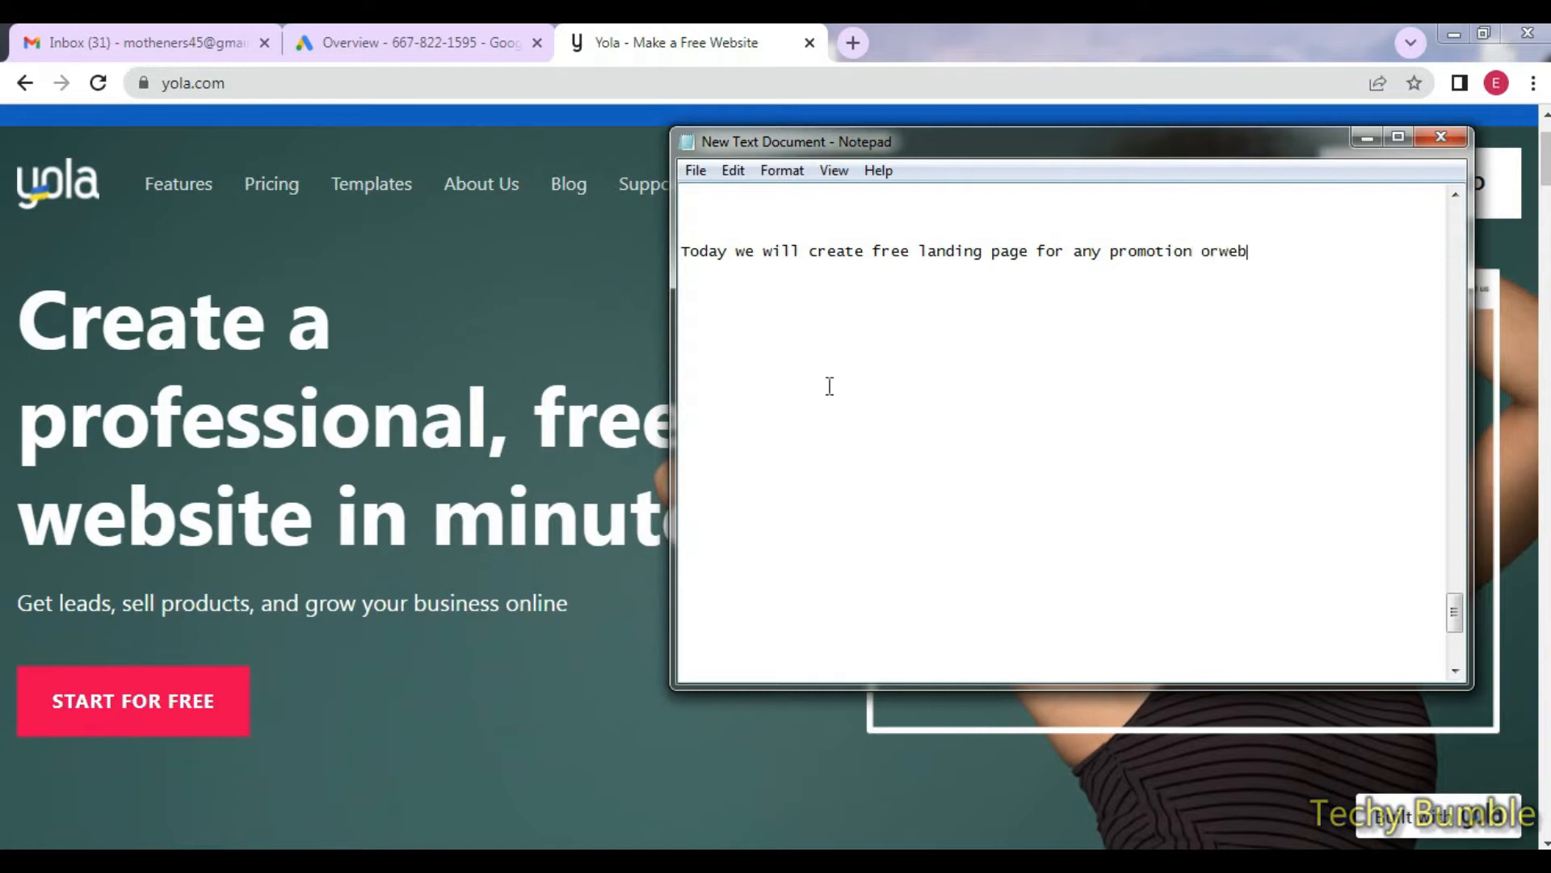
pyautogui.write('?')
pyautogui.click(1224, 252)
pyautogui.click(1280, 253)
pyautogui.write('service')
# Return to the Yola site and sign up for free with name, e-mail and account password, accepting the terms.
pyautogui.click(688, 33)
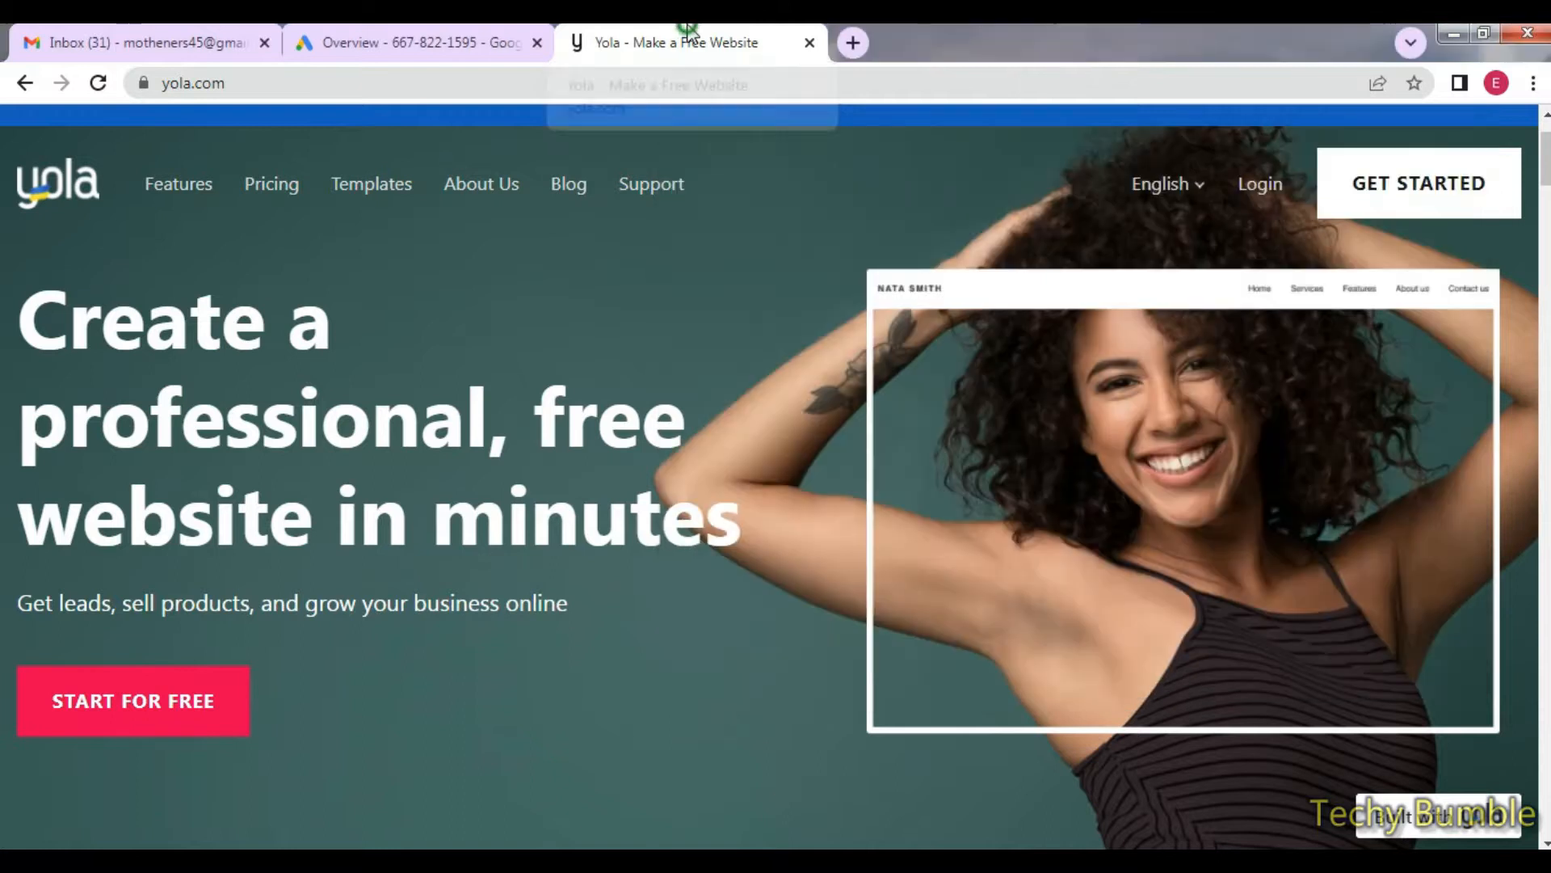
pyautogui.click(154, 716)
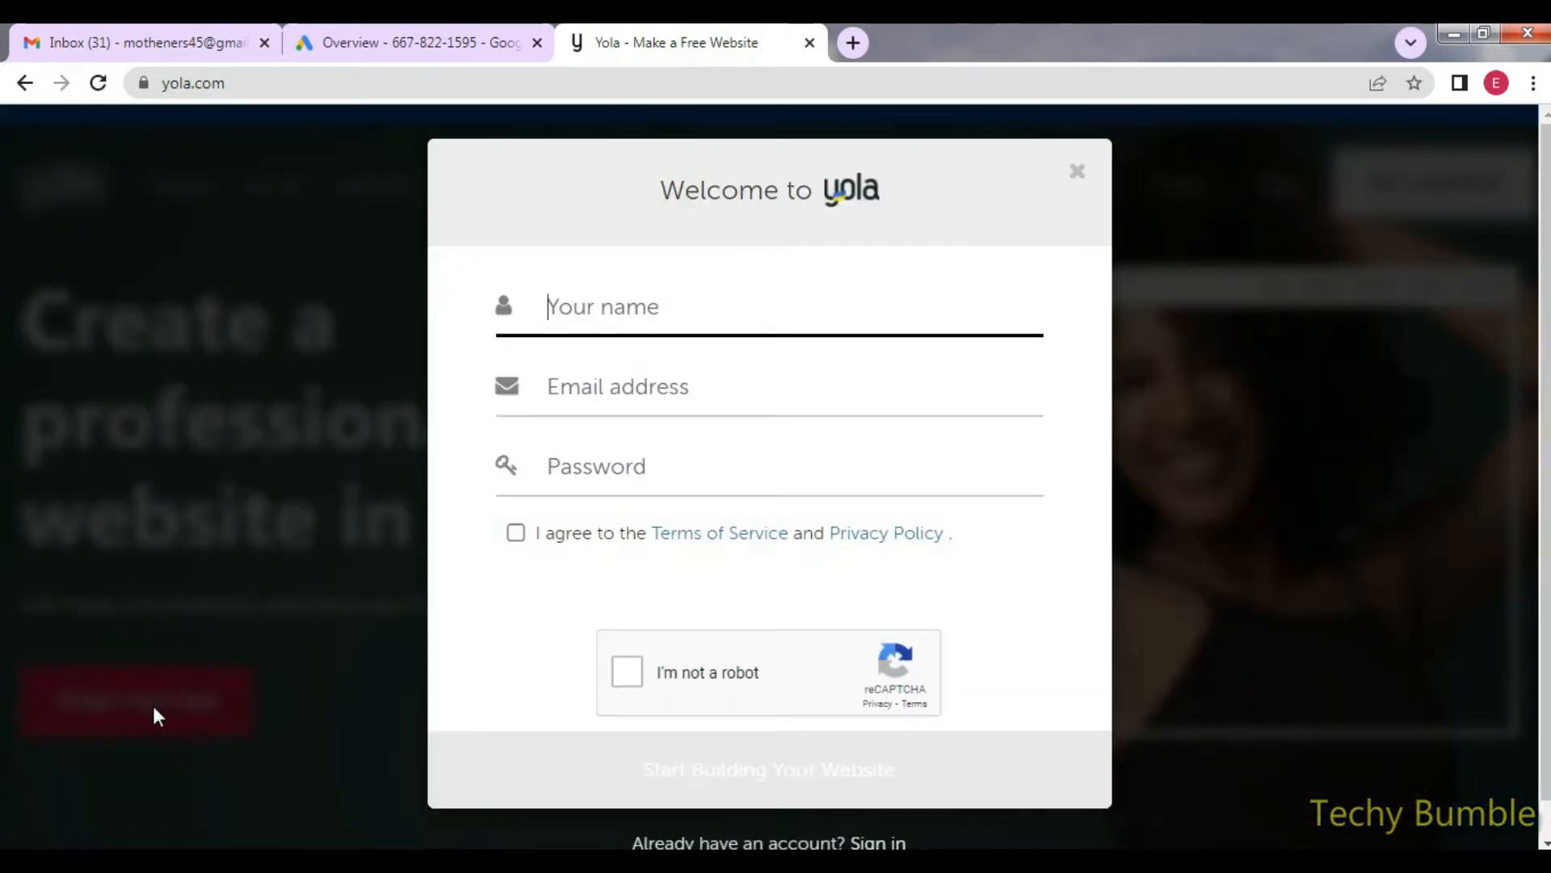
pyautogui.click(650, 304)
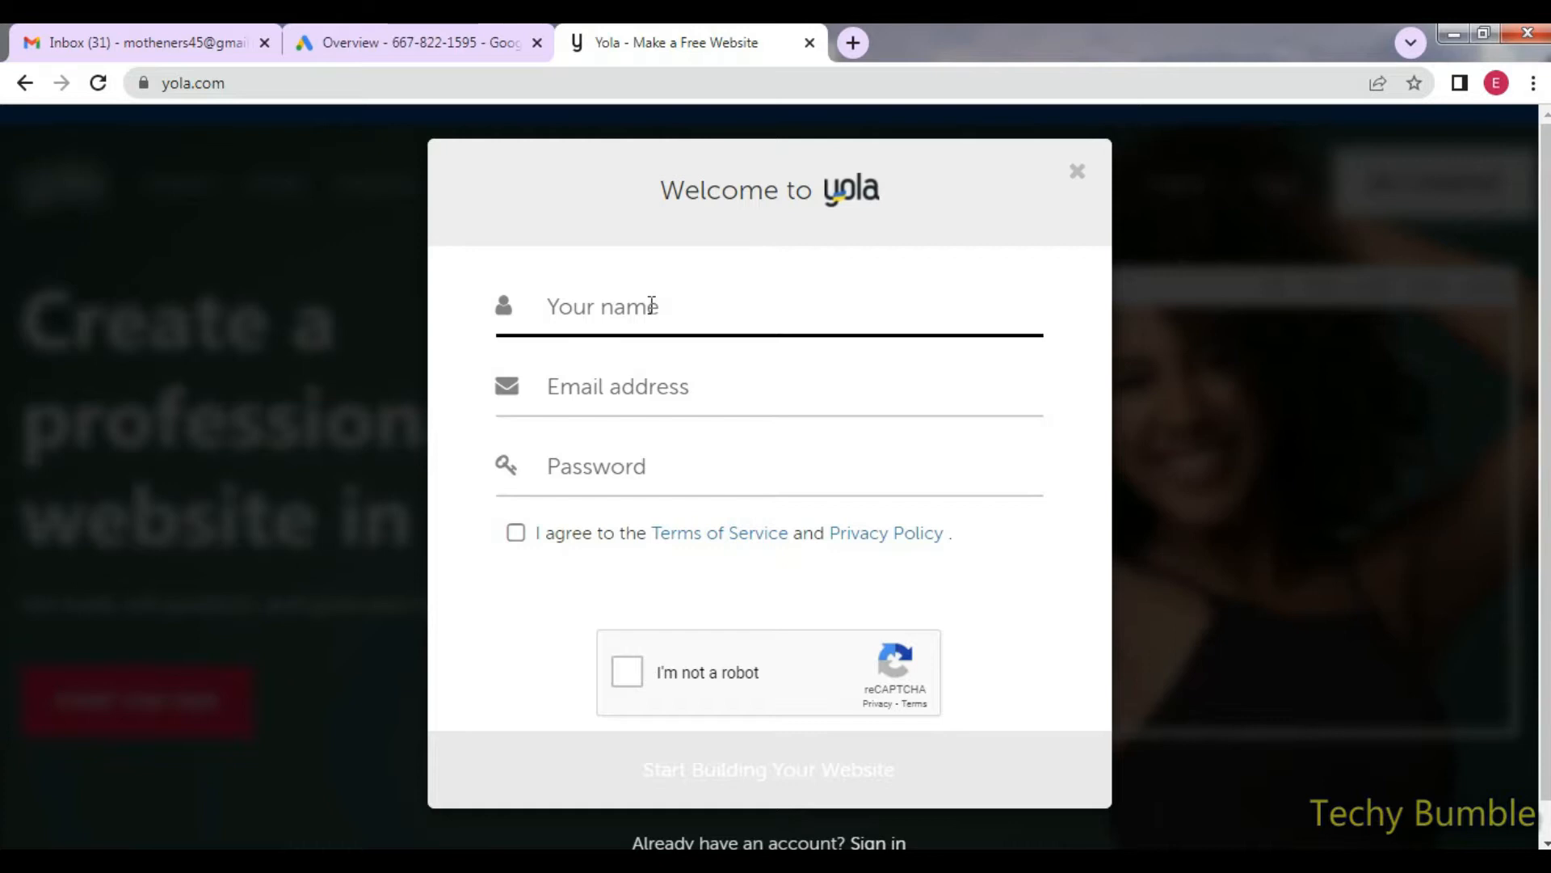
pyautogui.click(606, 305)
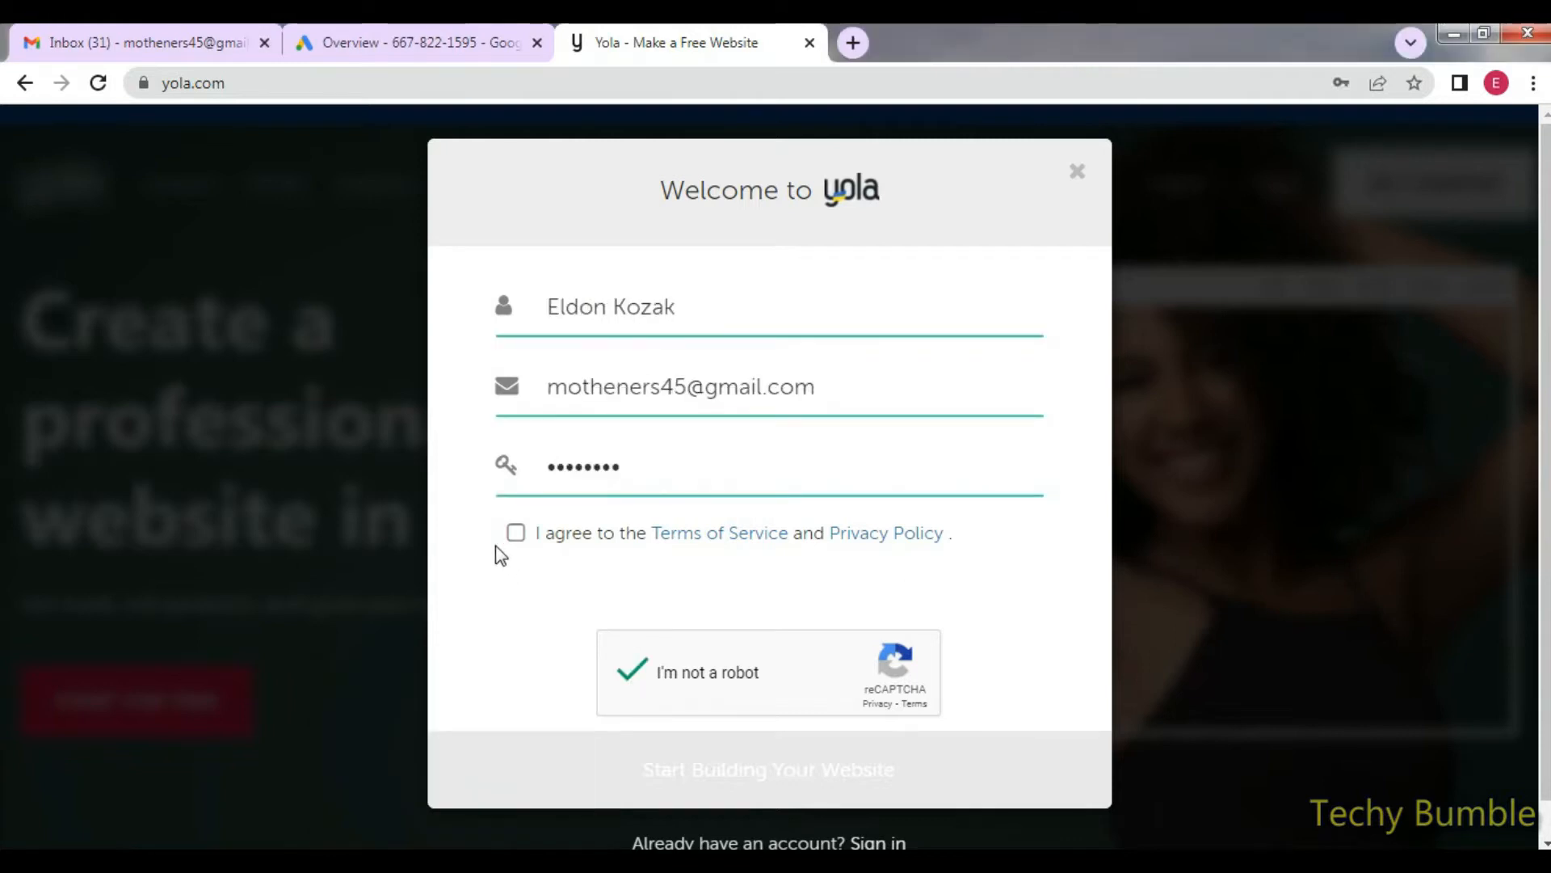
pyautogui.click(515, 534)
pyautogui.click(759, 734)
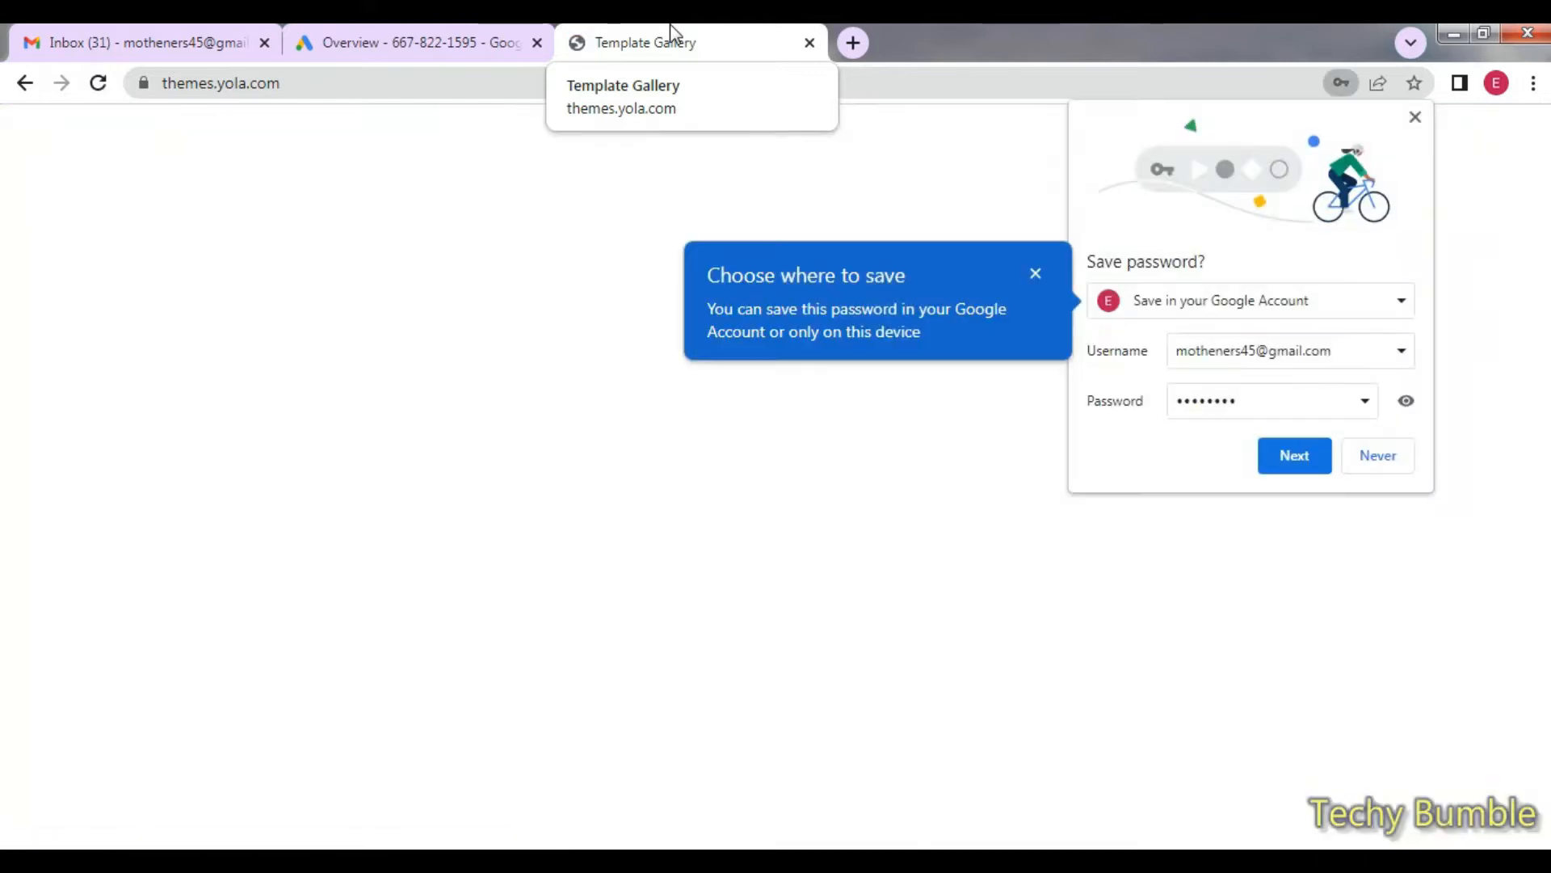
# Decline saving the password in the browser and skip the question about the kind of website.
pyautogui.click(1369, 457)
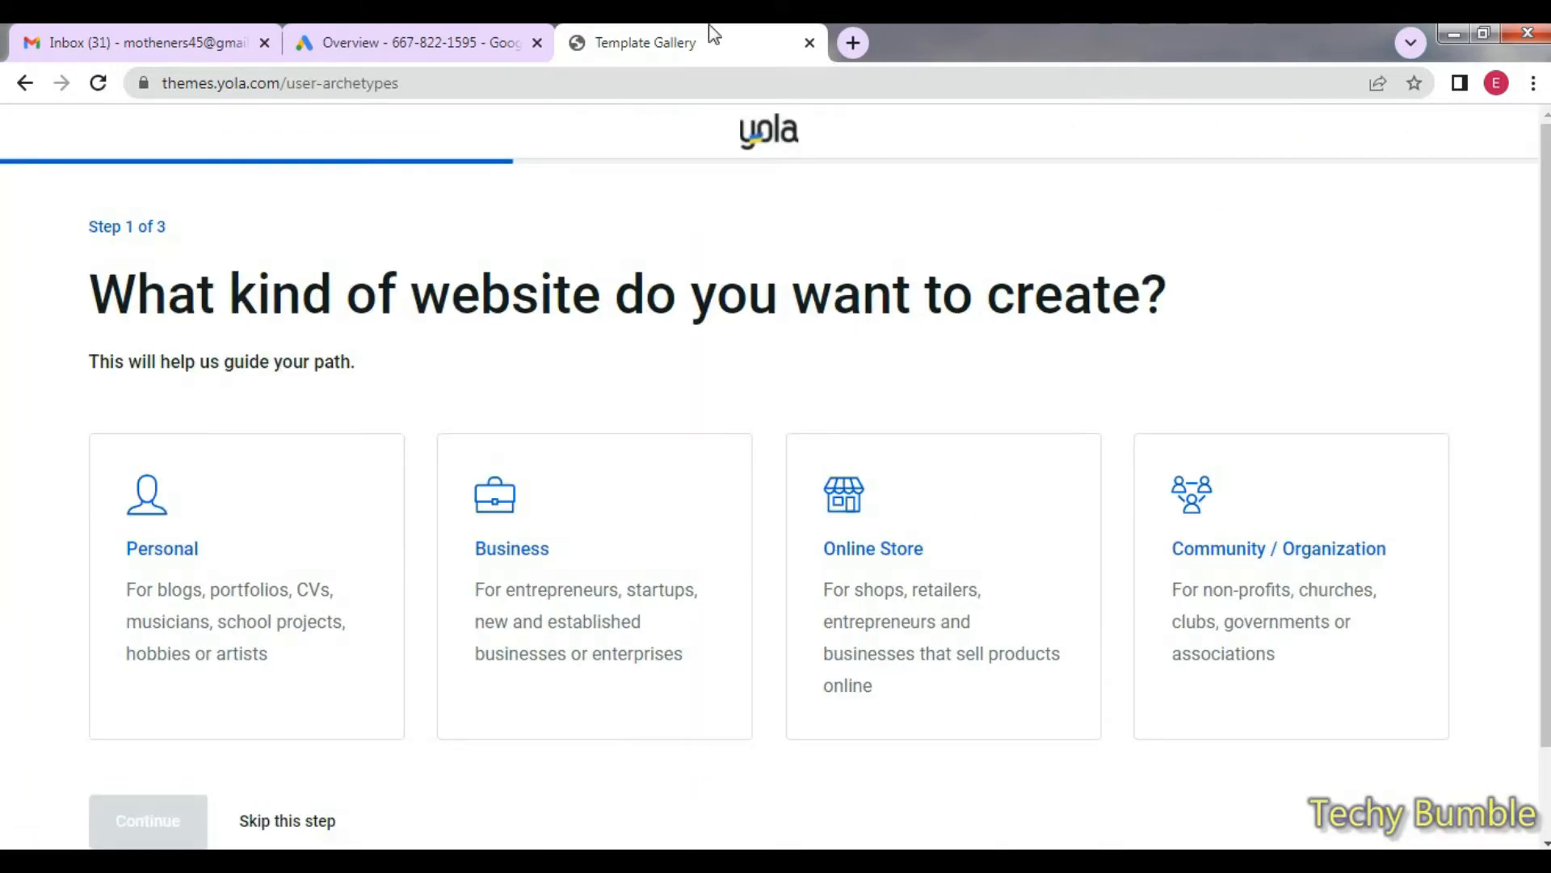
pyautogui.scroll(-2, 398, 346)
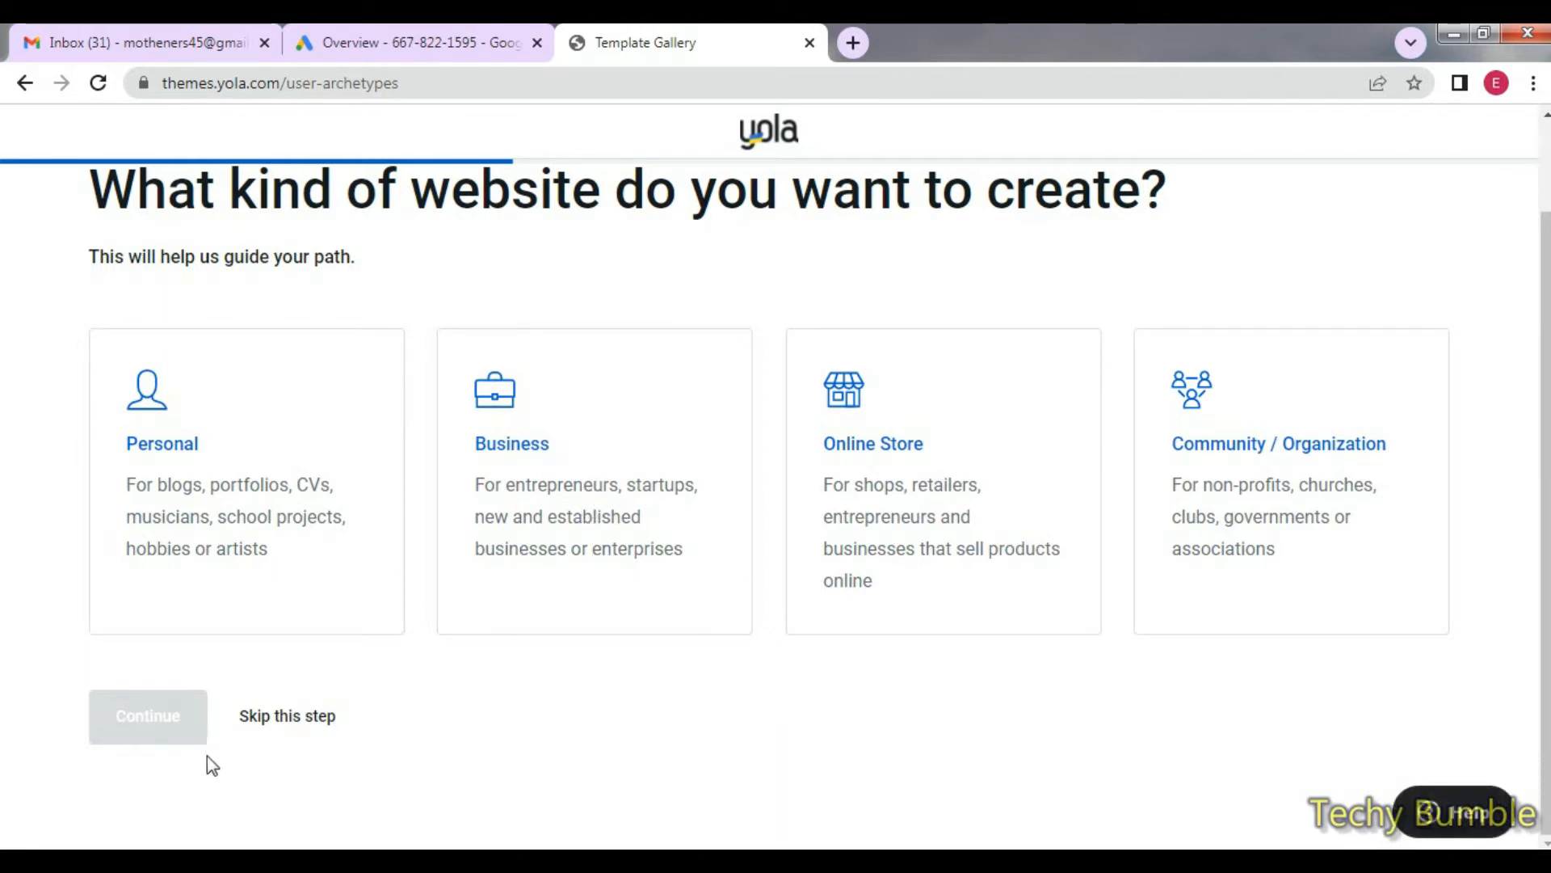
pyautogui.click(289, 718)
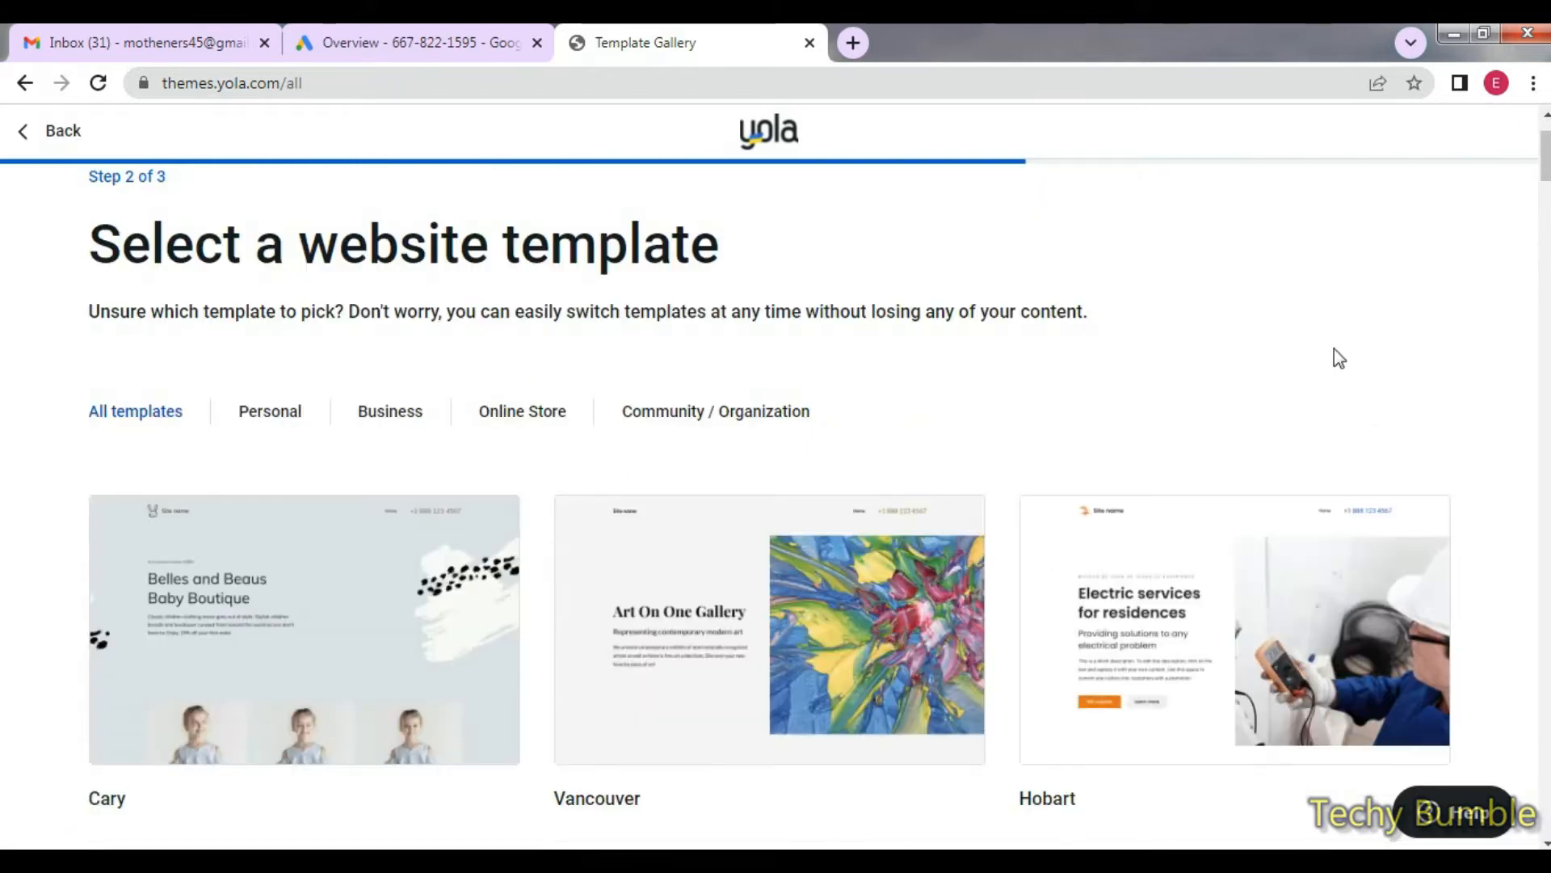
# Browse the template gallery and open the preview of the Hobart template.
pyautogui.scroll(-3, 1482, 342)
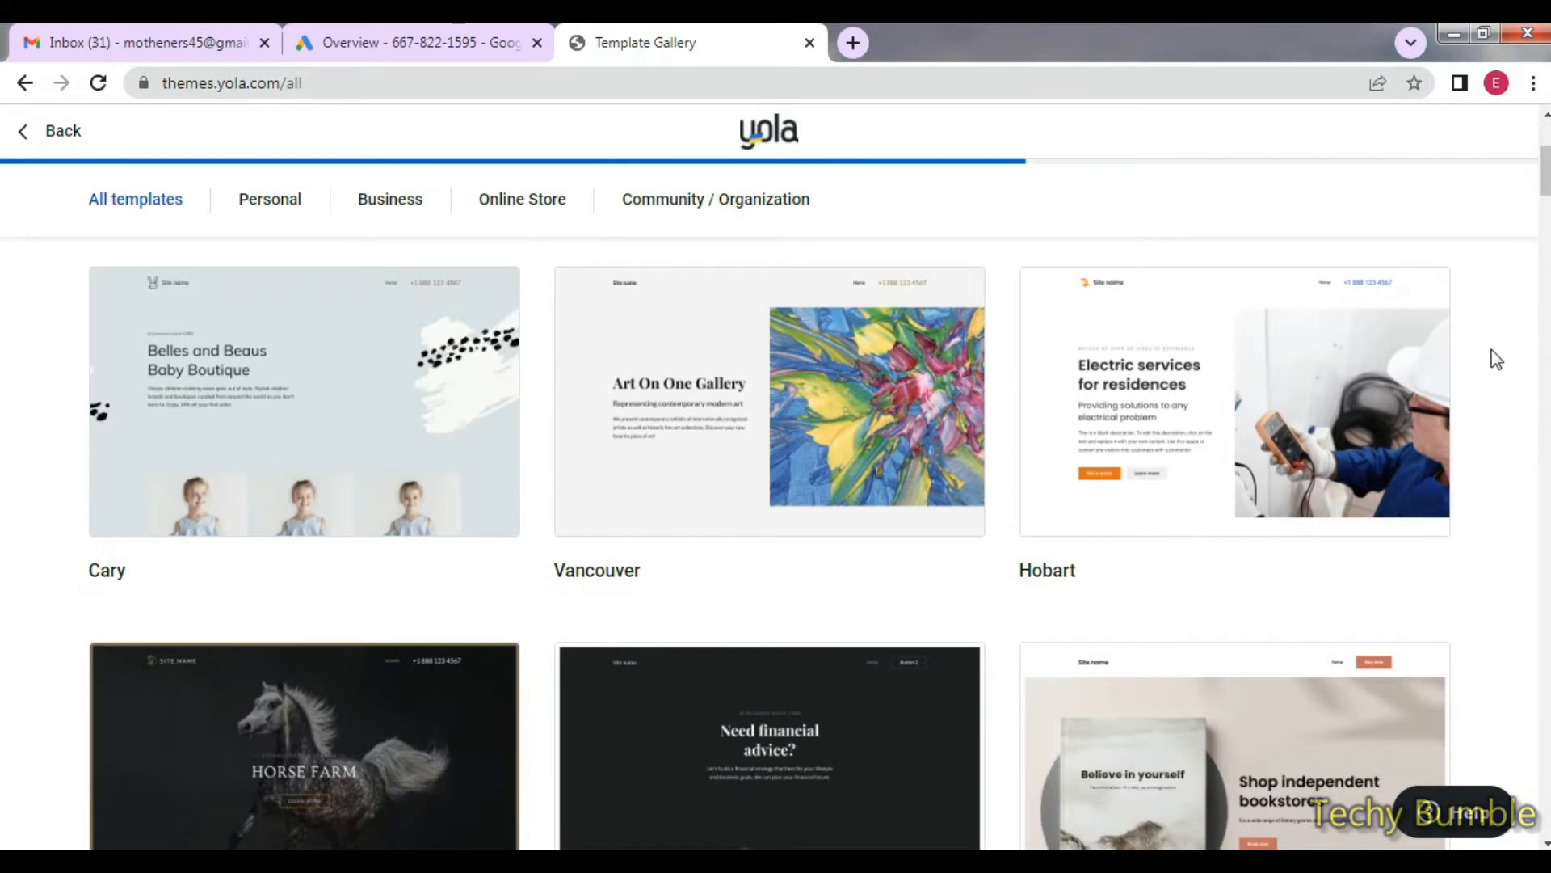
pyautogui.scroll(-7, 1497, 364)
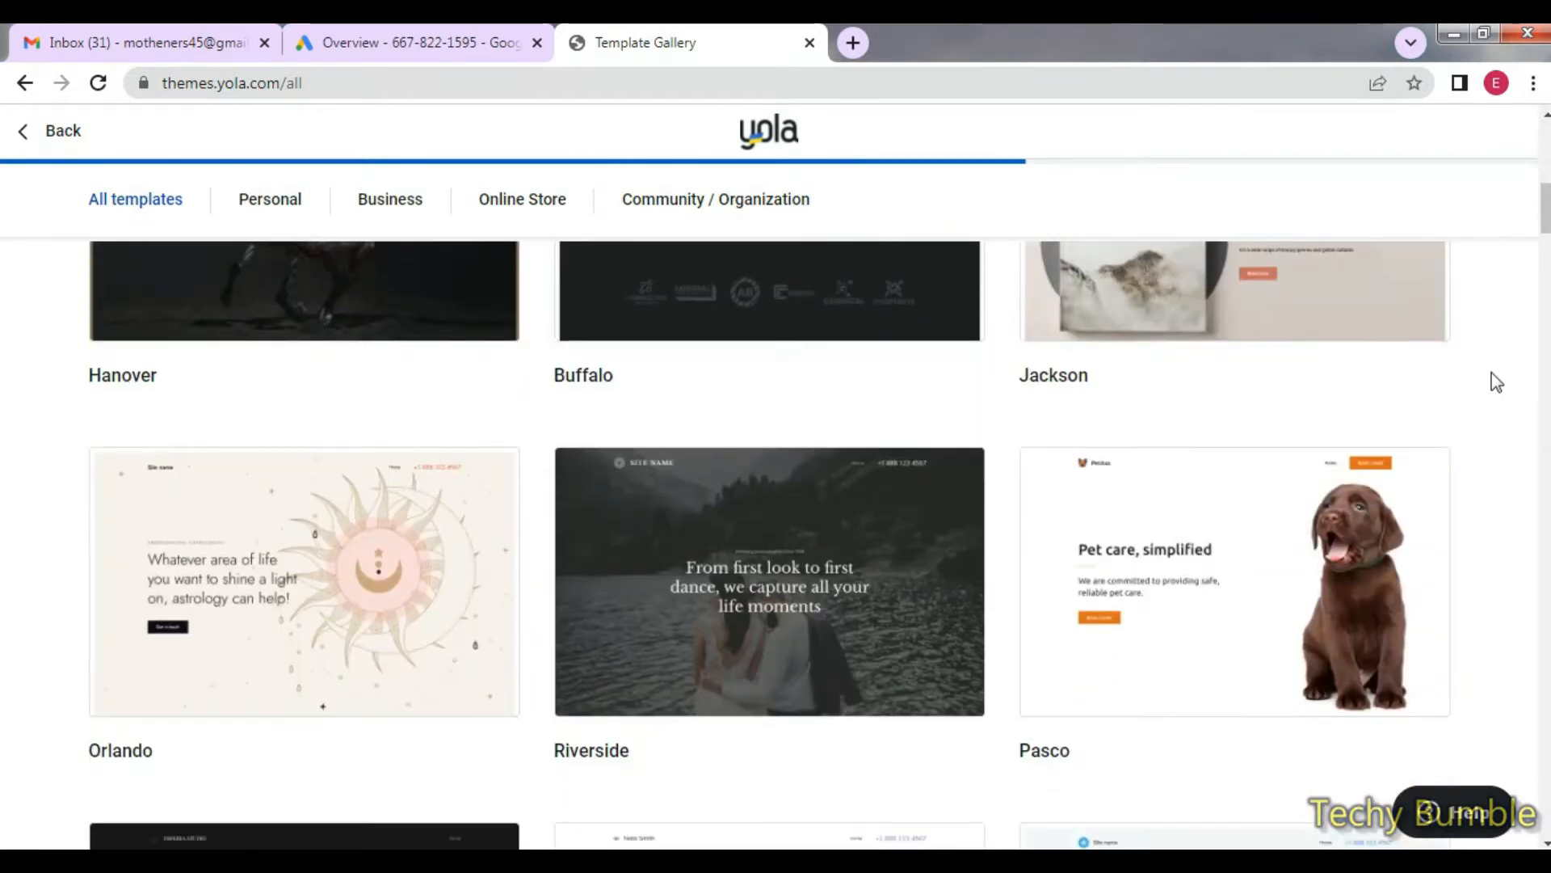
pyautogui.scroll(7, 1495, 418)
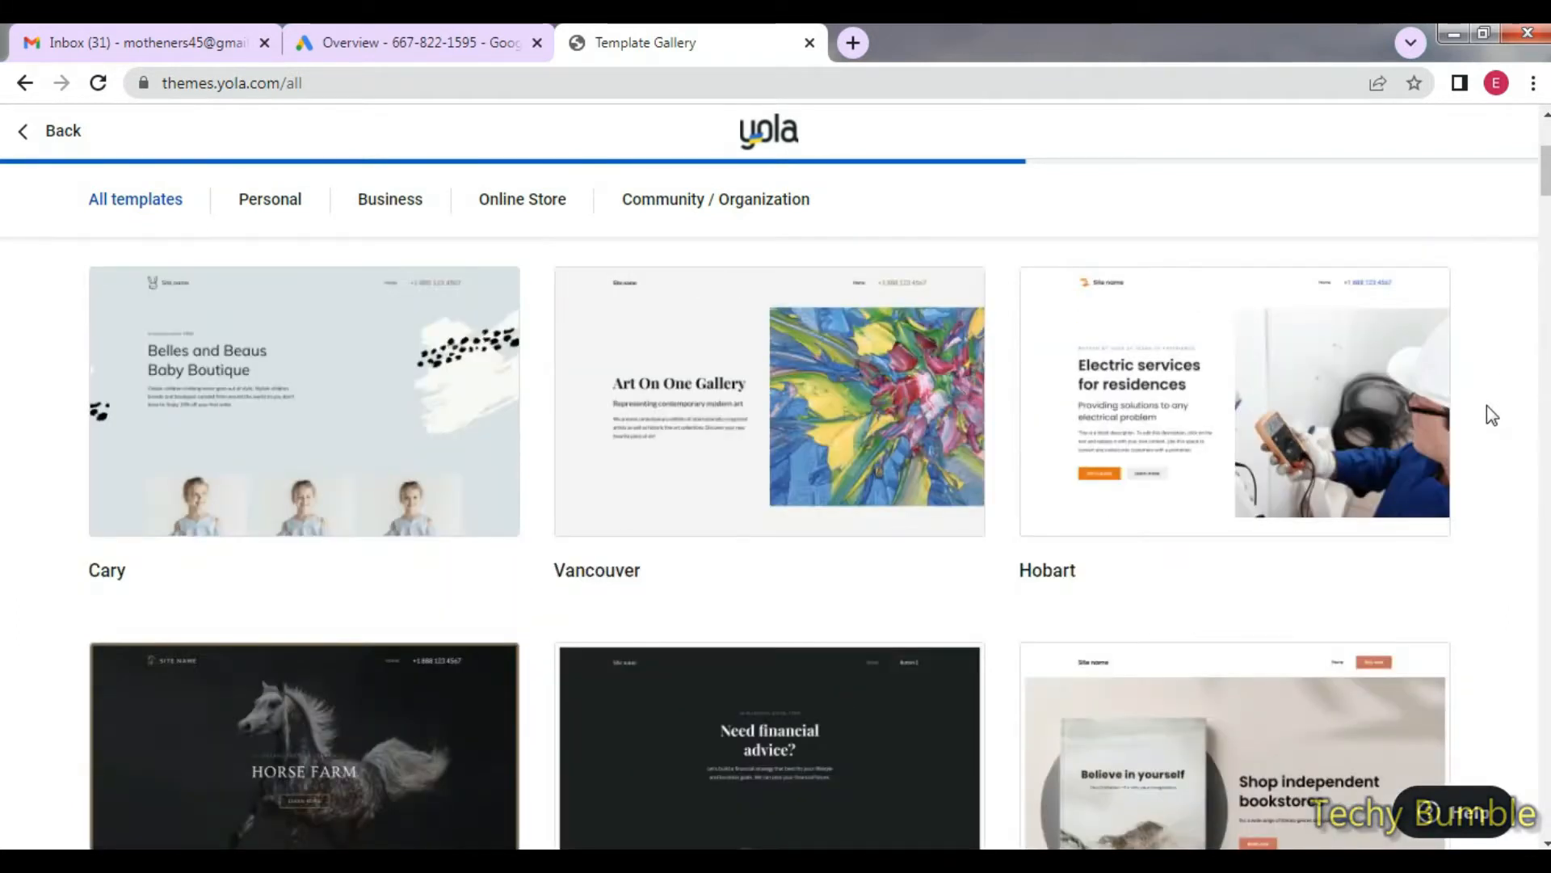
pyautogui.click(1195, 401)
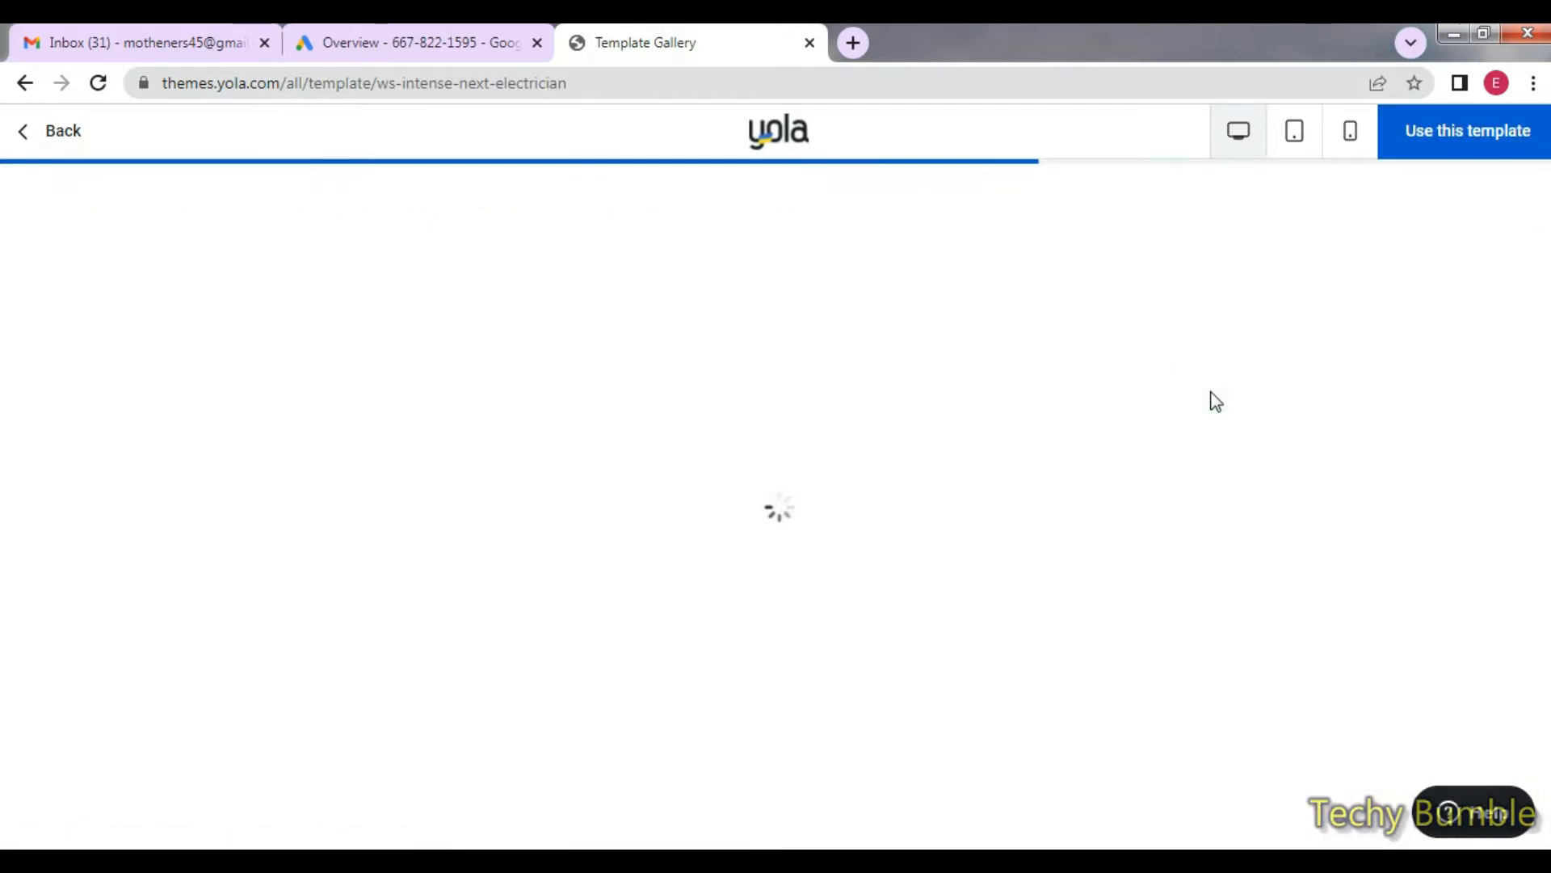
# Switch to Notepad, shift its window away from the middle of the template preview, and return to the browser.
pyautogui.click(848, 859)
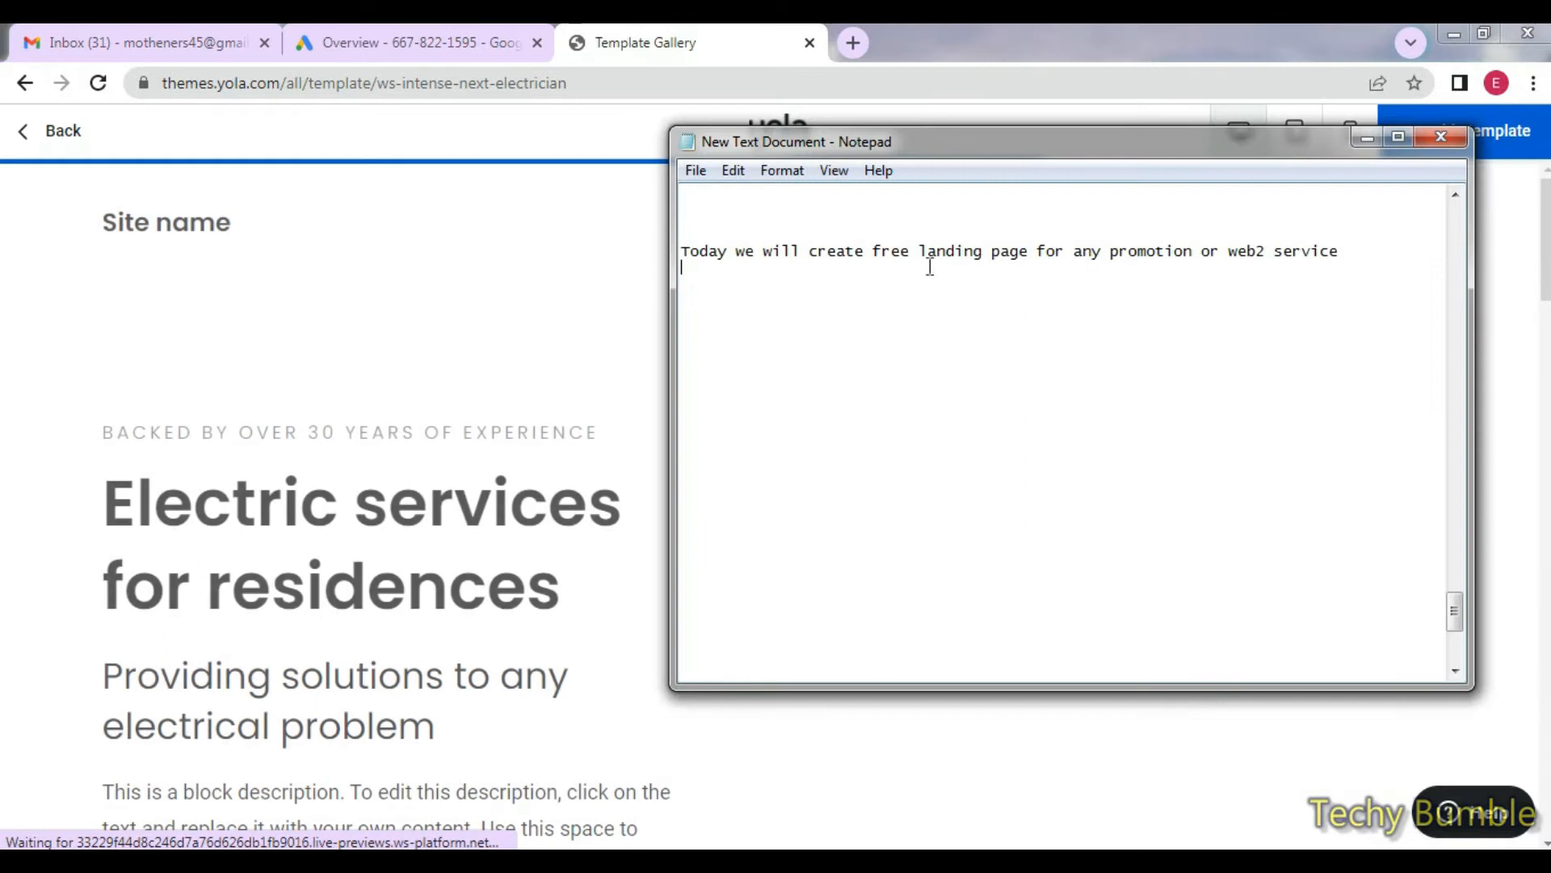
pyautogui.moveTo(952, 162); pyautogui.dragTo(1147, 202)
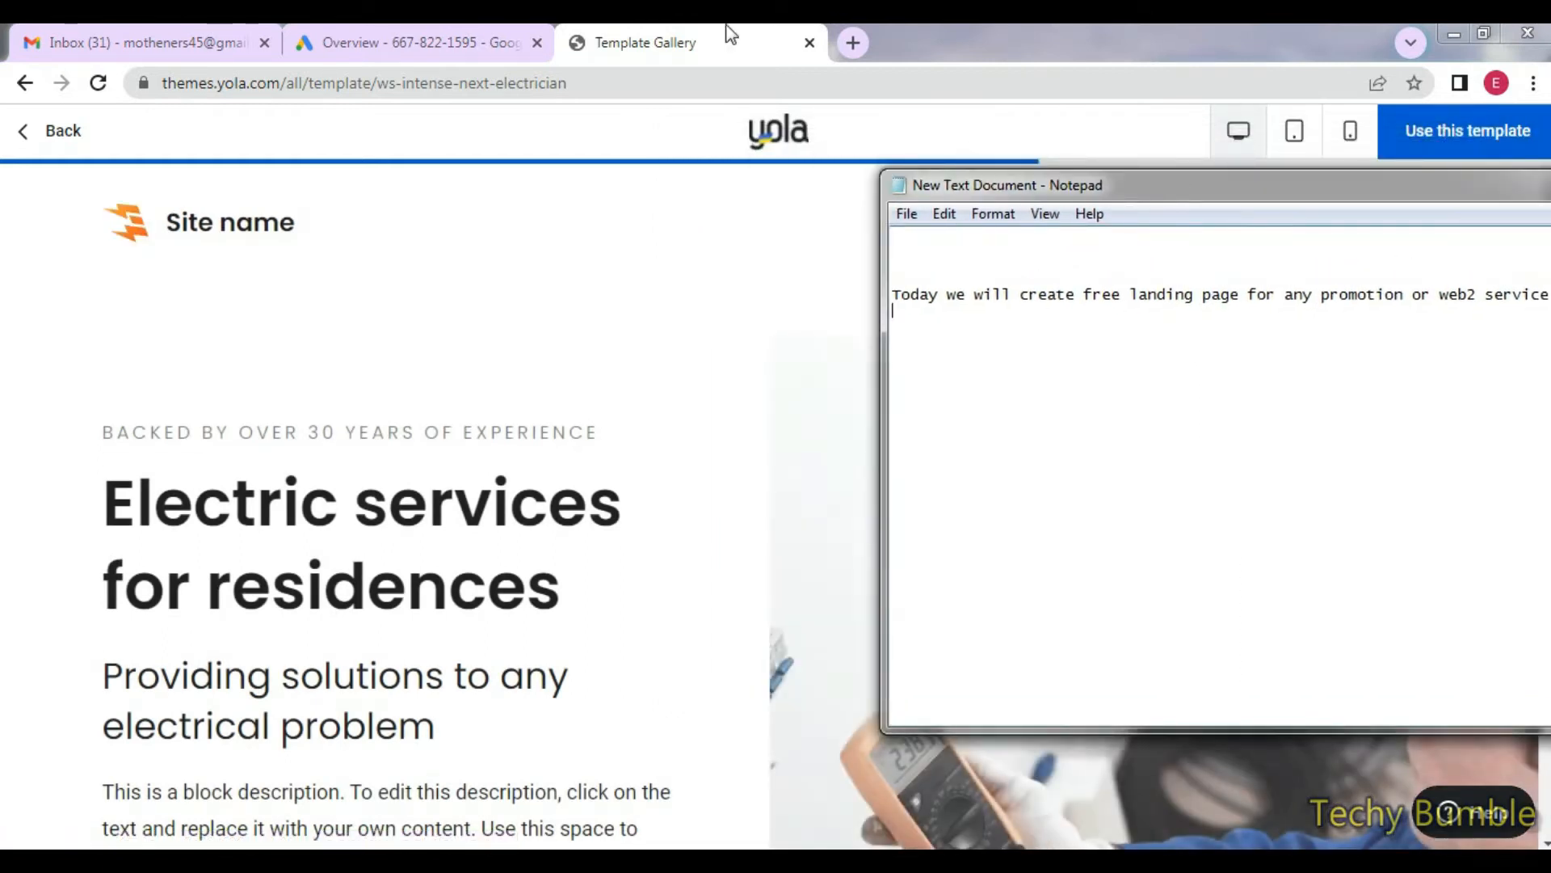
pyautogui.click(727, 34)
# Look through the electric services template preview down to its footer and choose this template for the website.
pyautogui.scroll(-7, 769, 478)
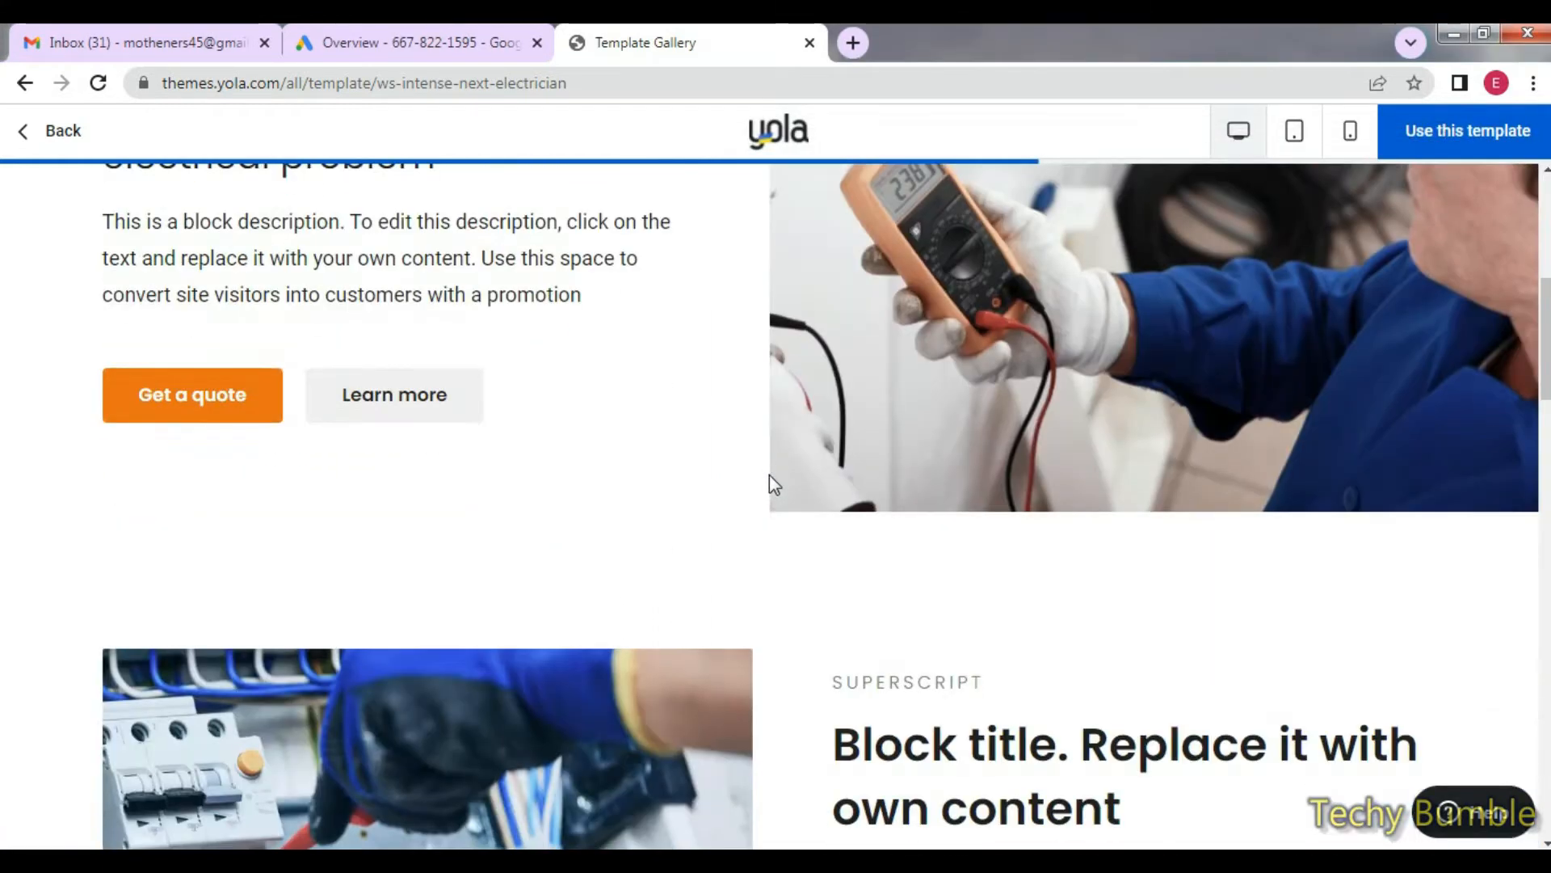
pyautogui.scroll(-9, 770, 485)
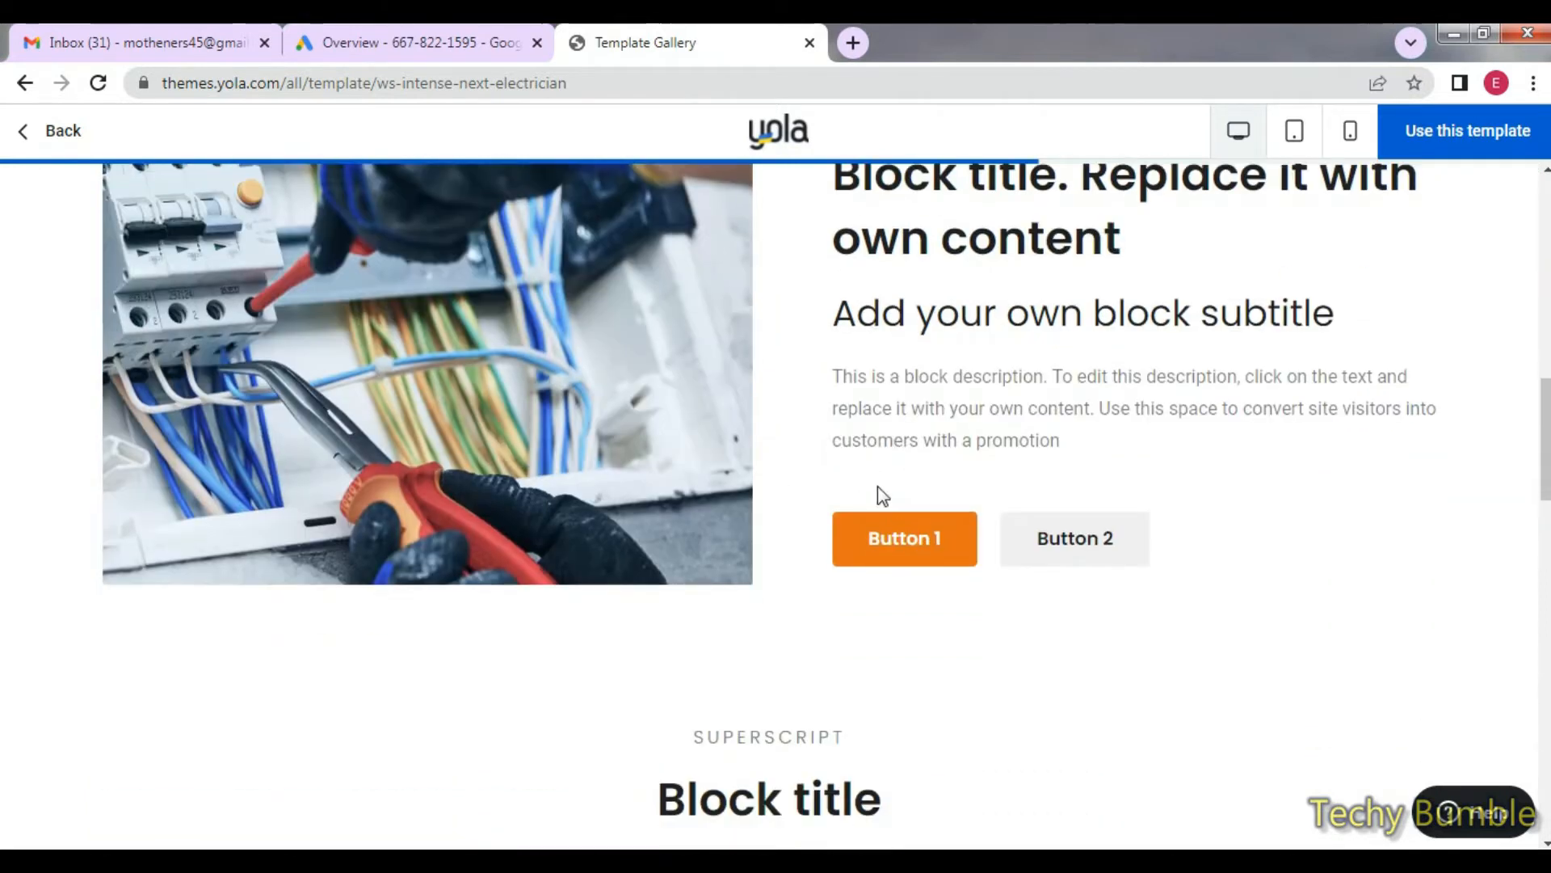
pyautogui.scroll(-14, 819, 435)
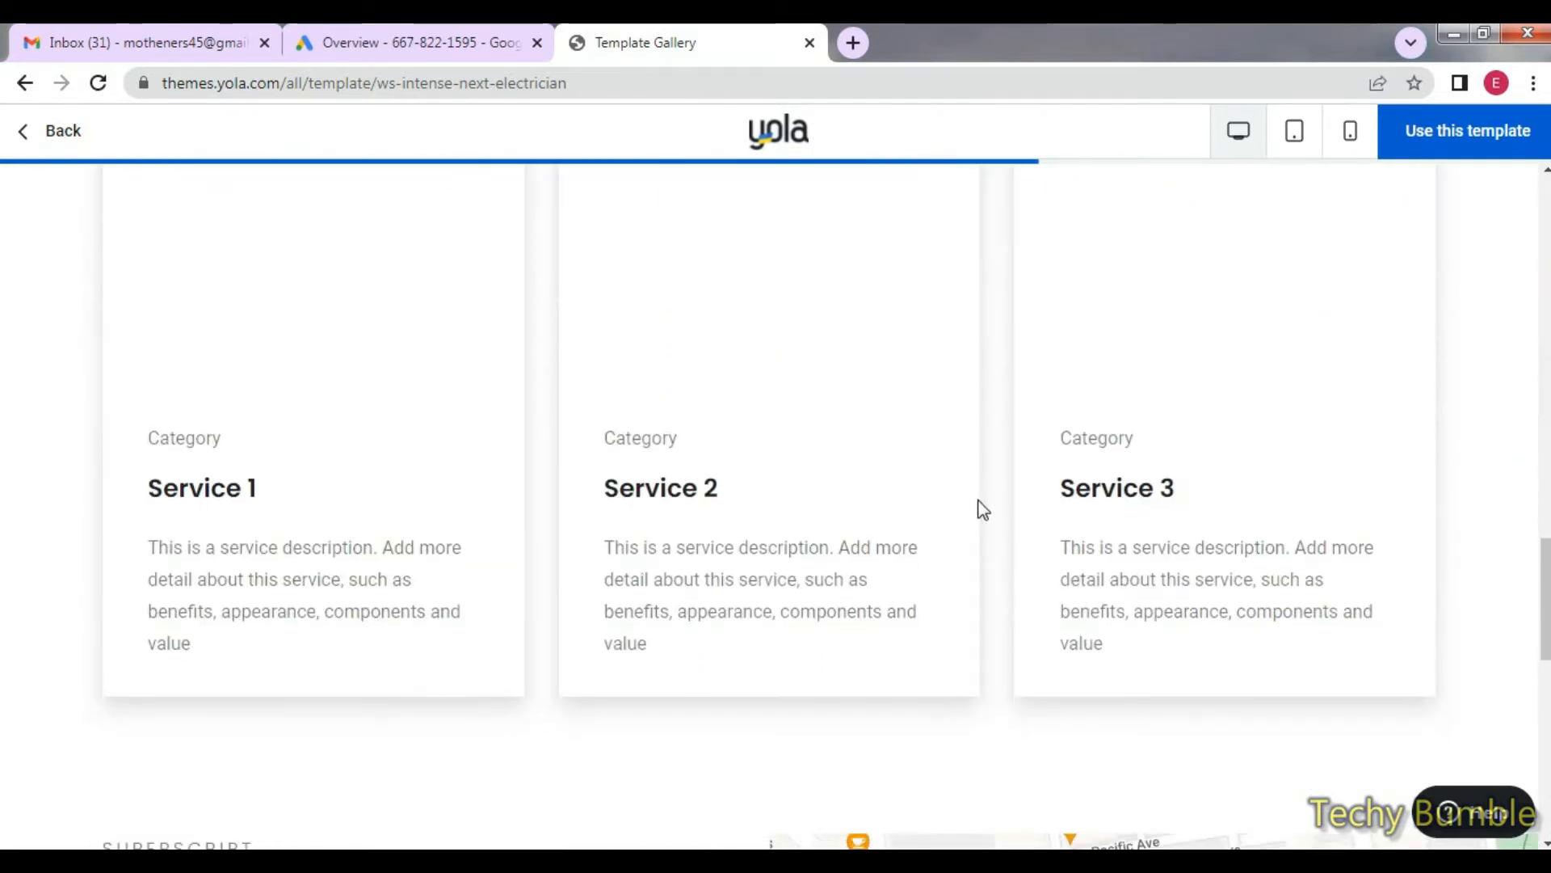
pyautogui.scroll(-8, 727, 517)
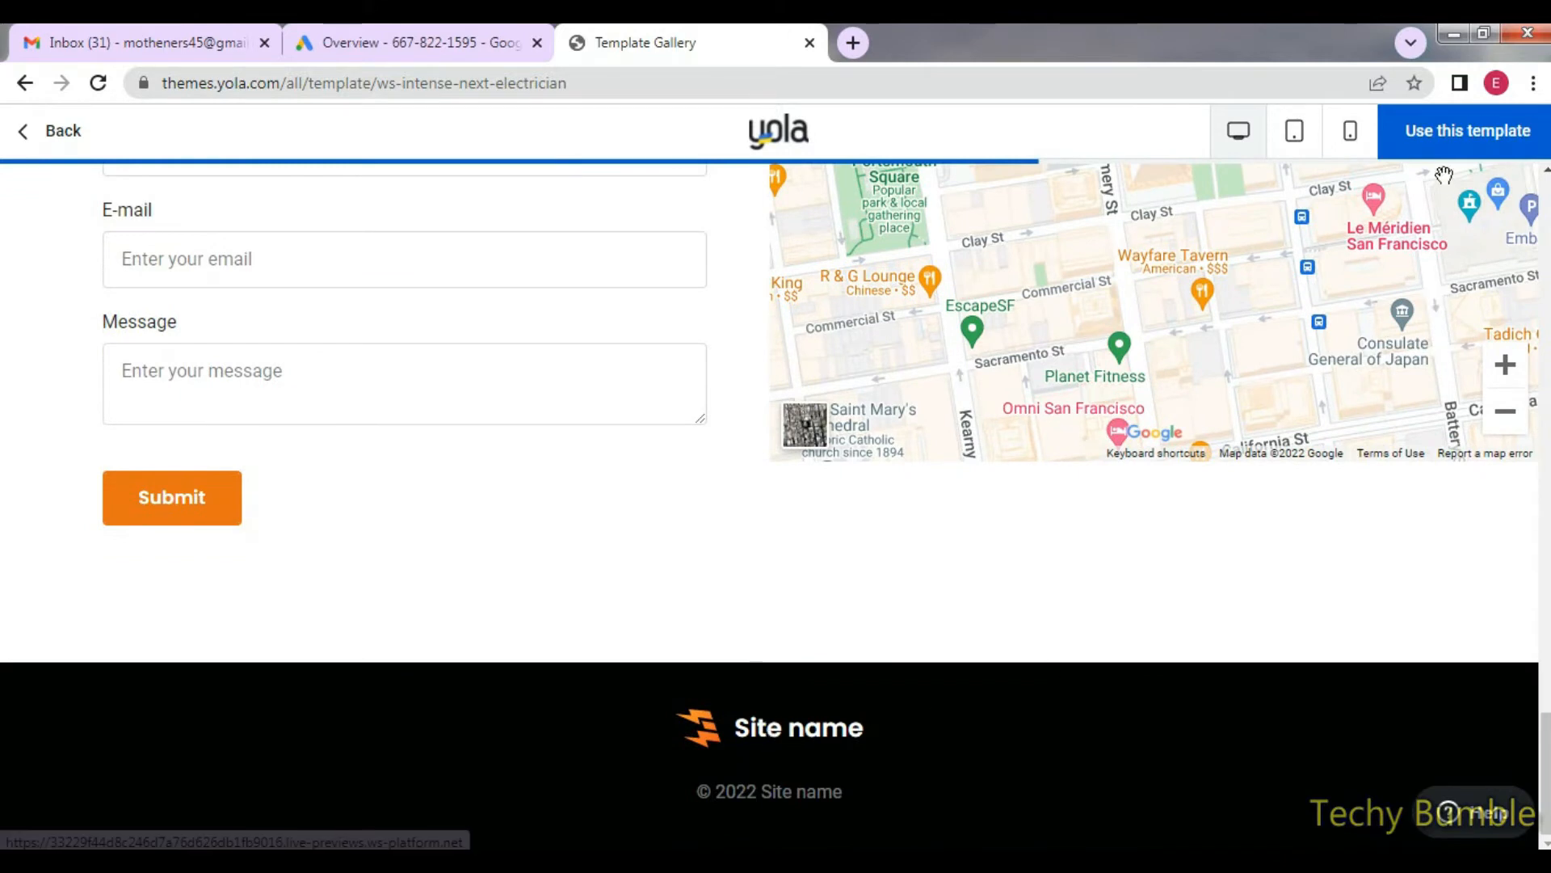
pyautogui.click(1456, 144)
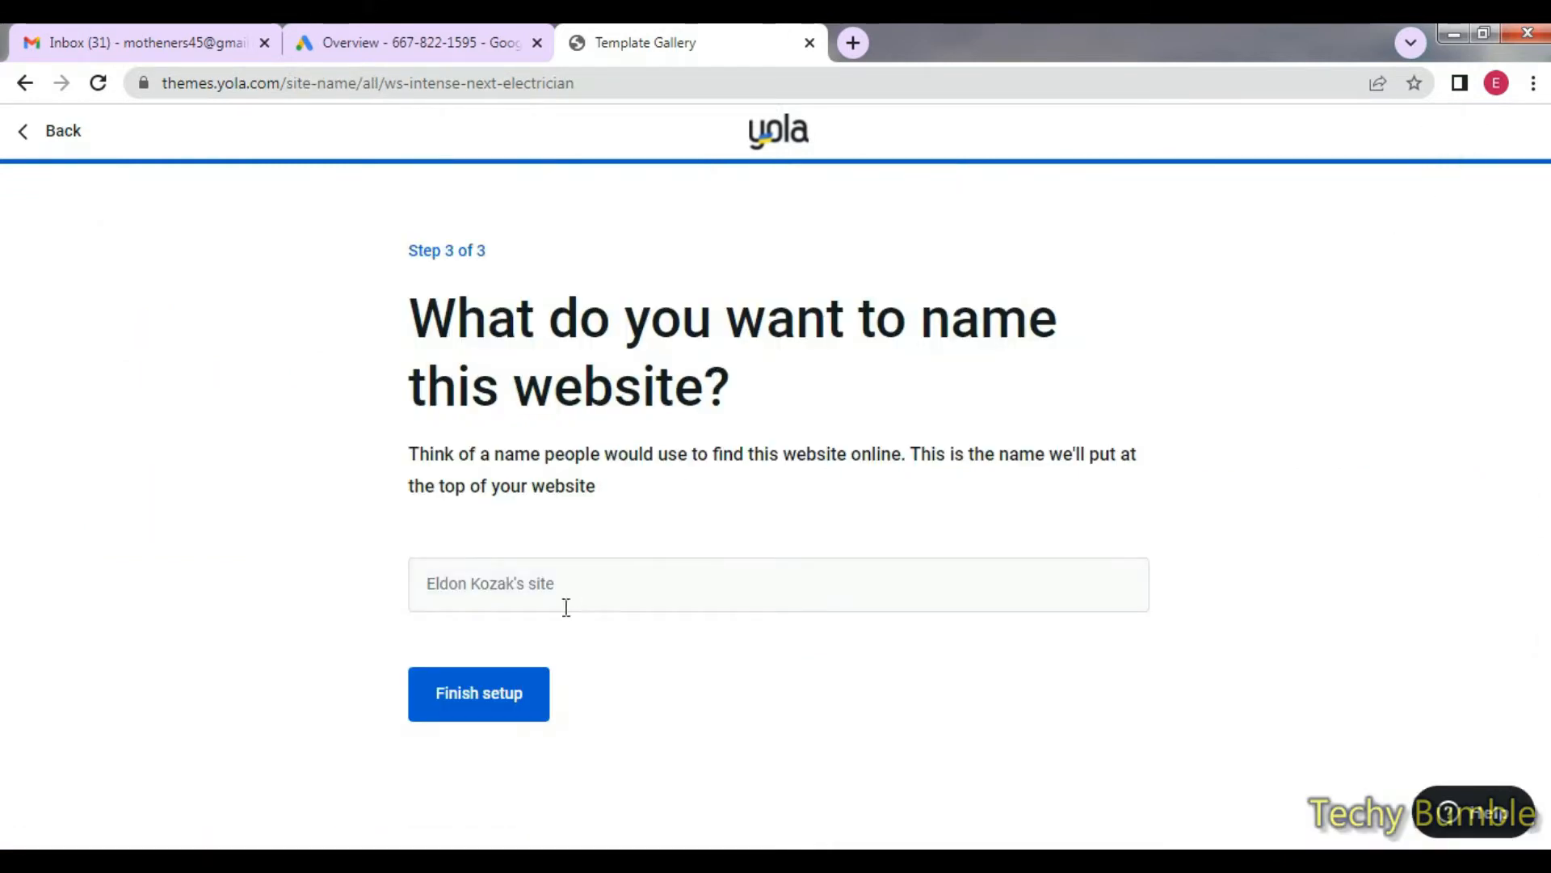
# Name the website "Techy Bumble" and finish the setup.
pyautogui.click(489, 583)
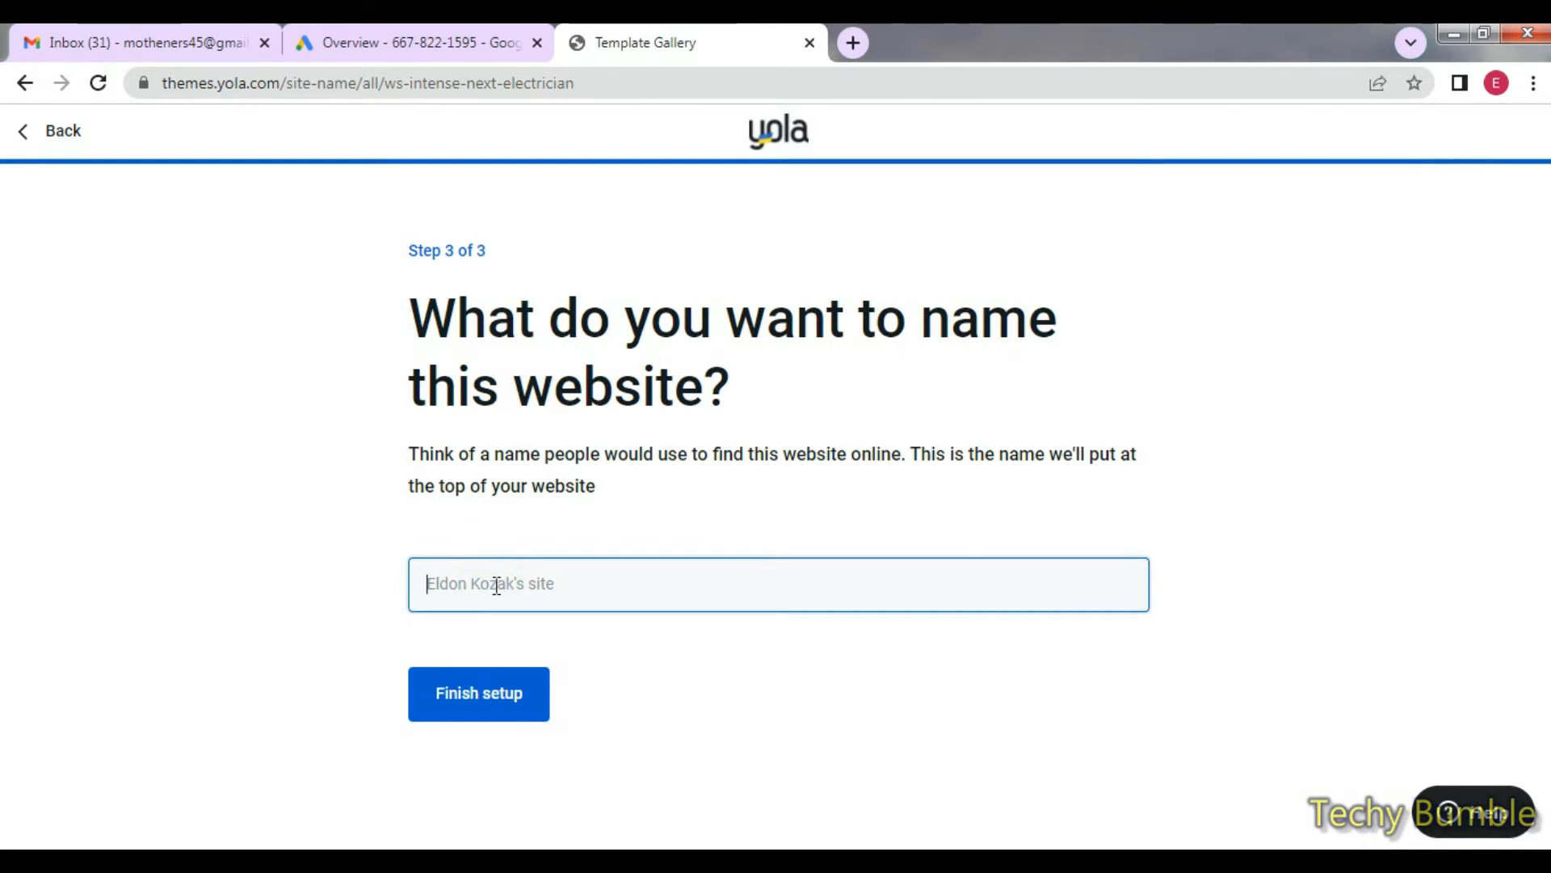
pyautogui.write('Tec')
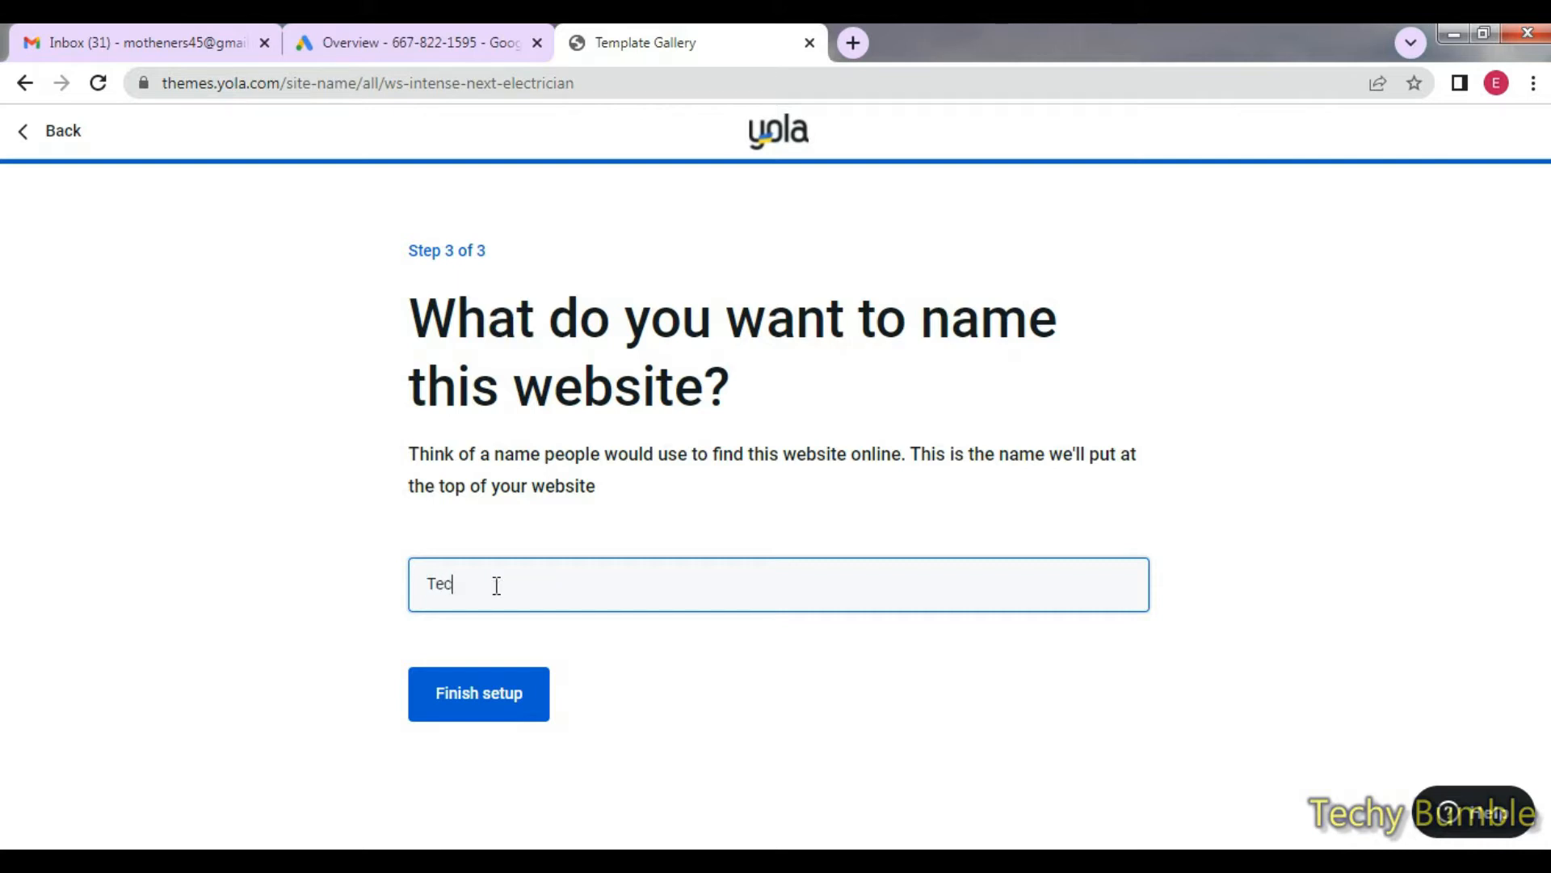
pyautogui.write('hy Bumble')
pyautogui.click(589, 629)
pyautogui.click(480, 695)
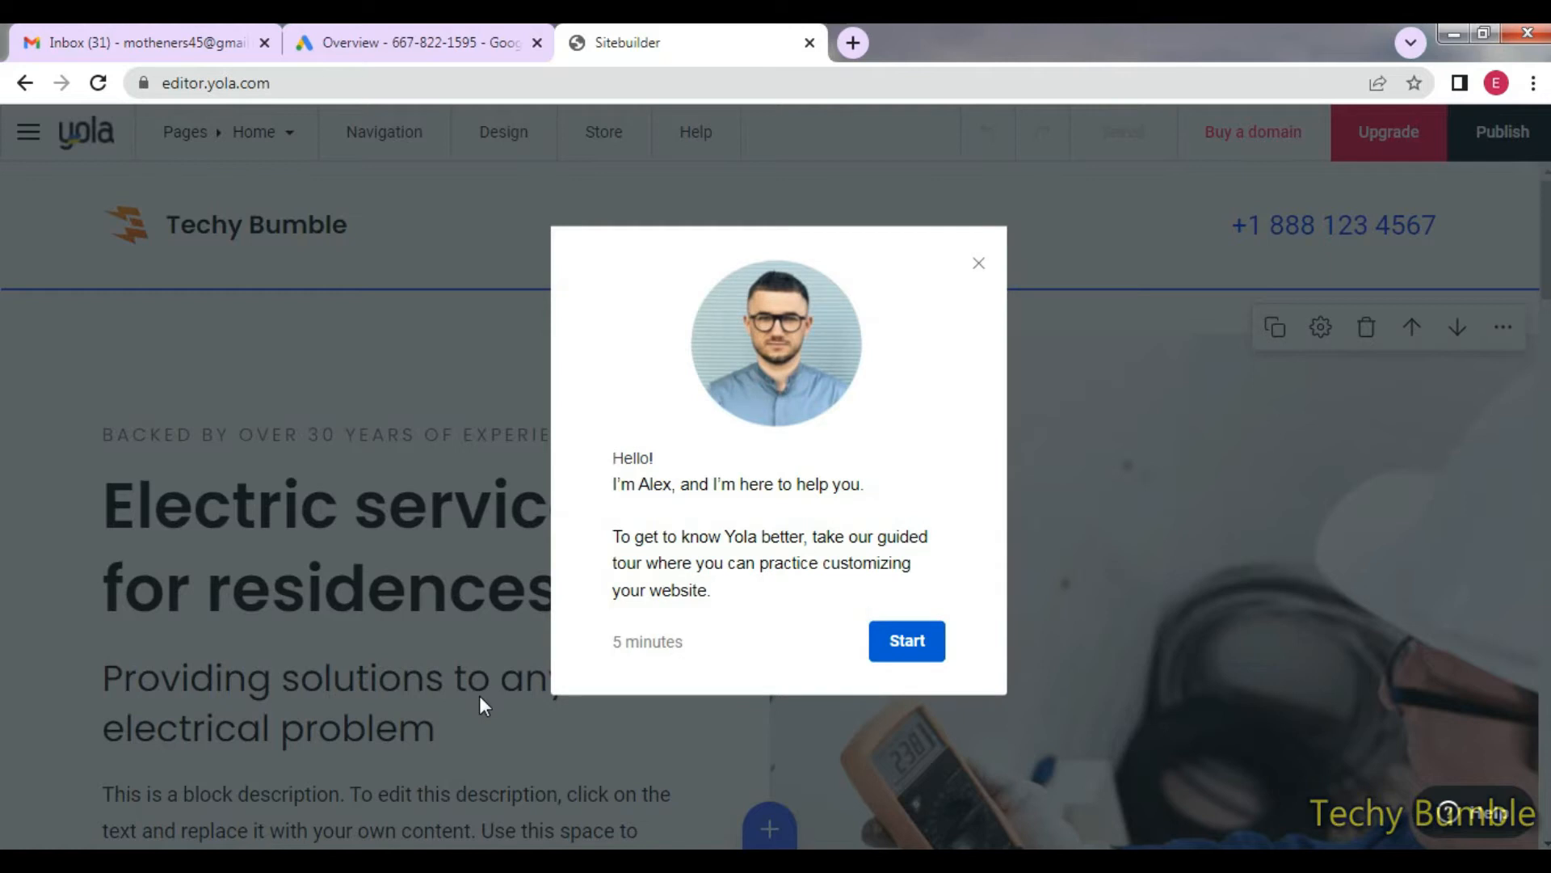
# Start the guided tour of the site editor.
pyautogui.click(909, 647)
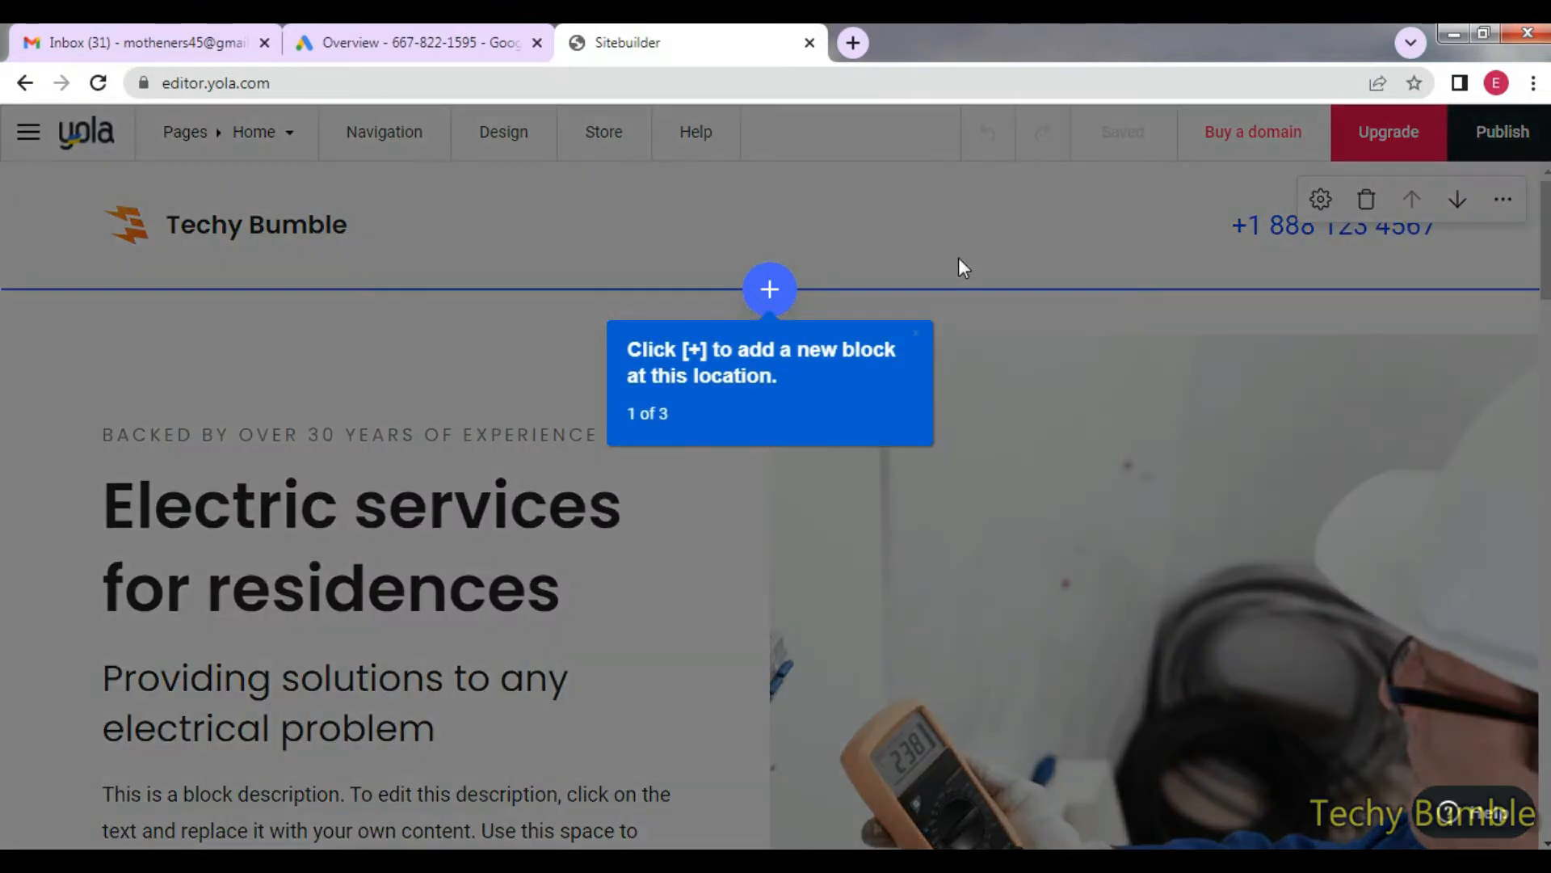
pyautogui.click(673, 490)
# Add the line "its easy to edit." to the Notepad document and return to the site editor.
pyautogui.click(872, 860)
pyautogui.write('its easy to edit.')
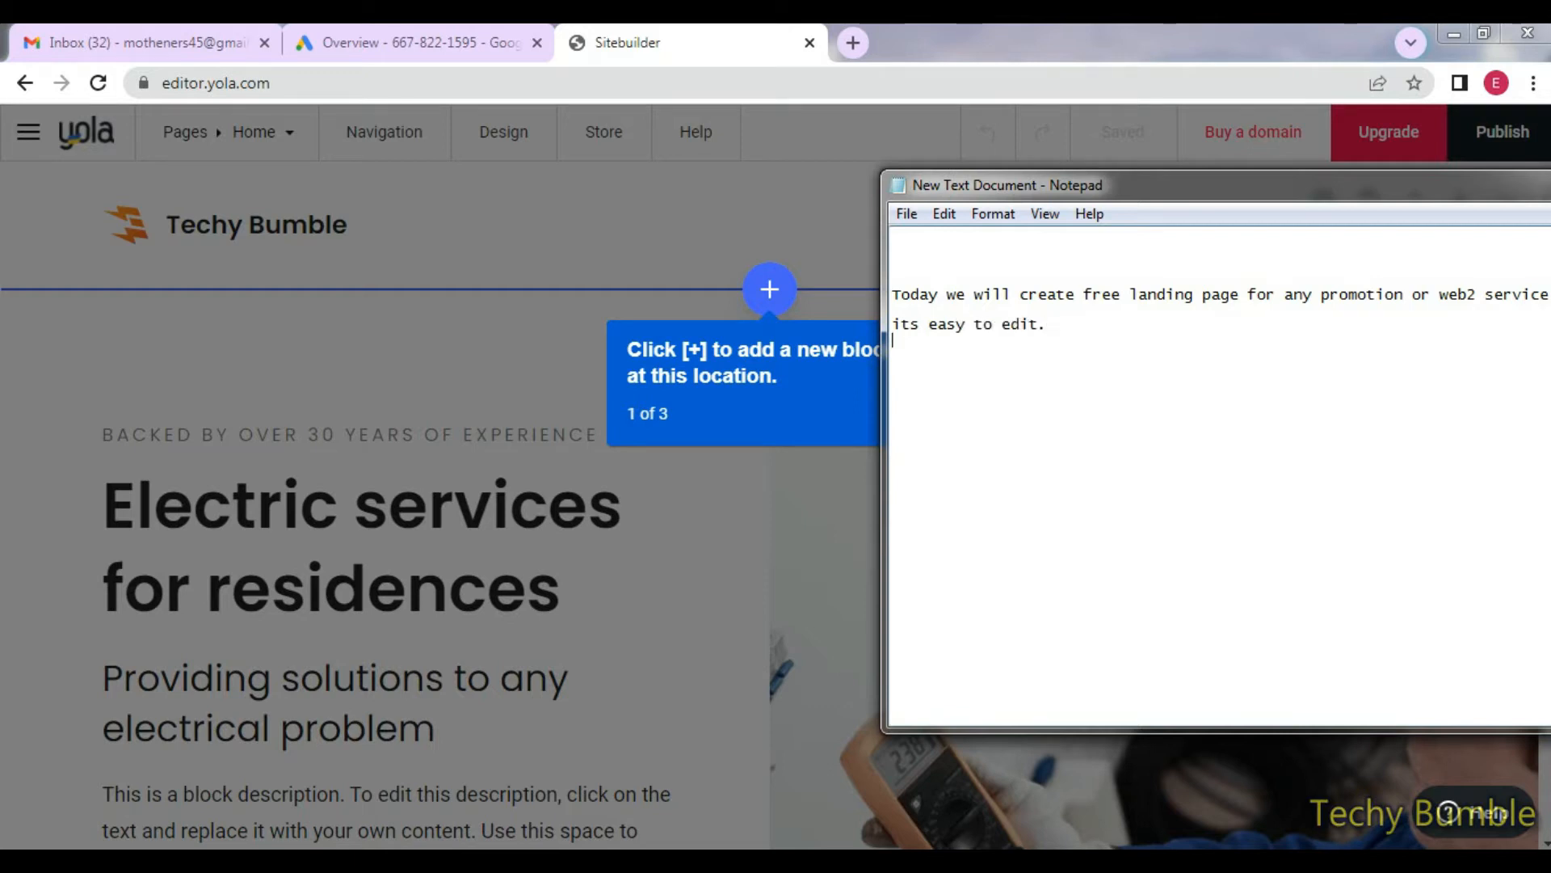
pyautogui.write('s see')
pyautogui.click(738, 35)
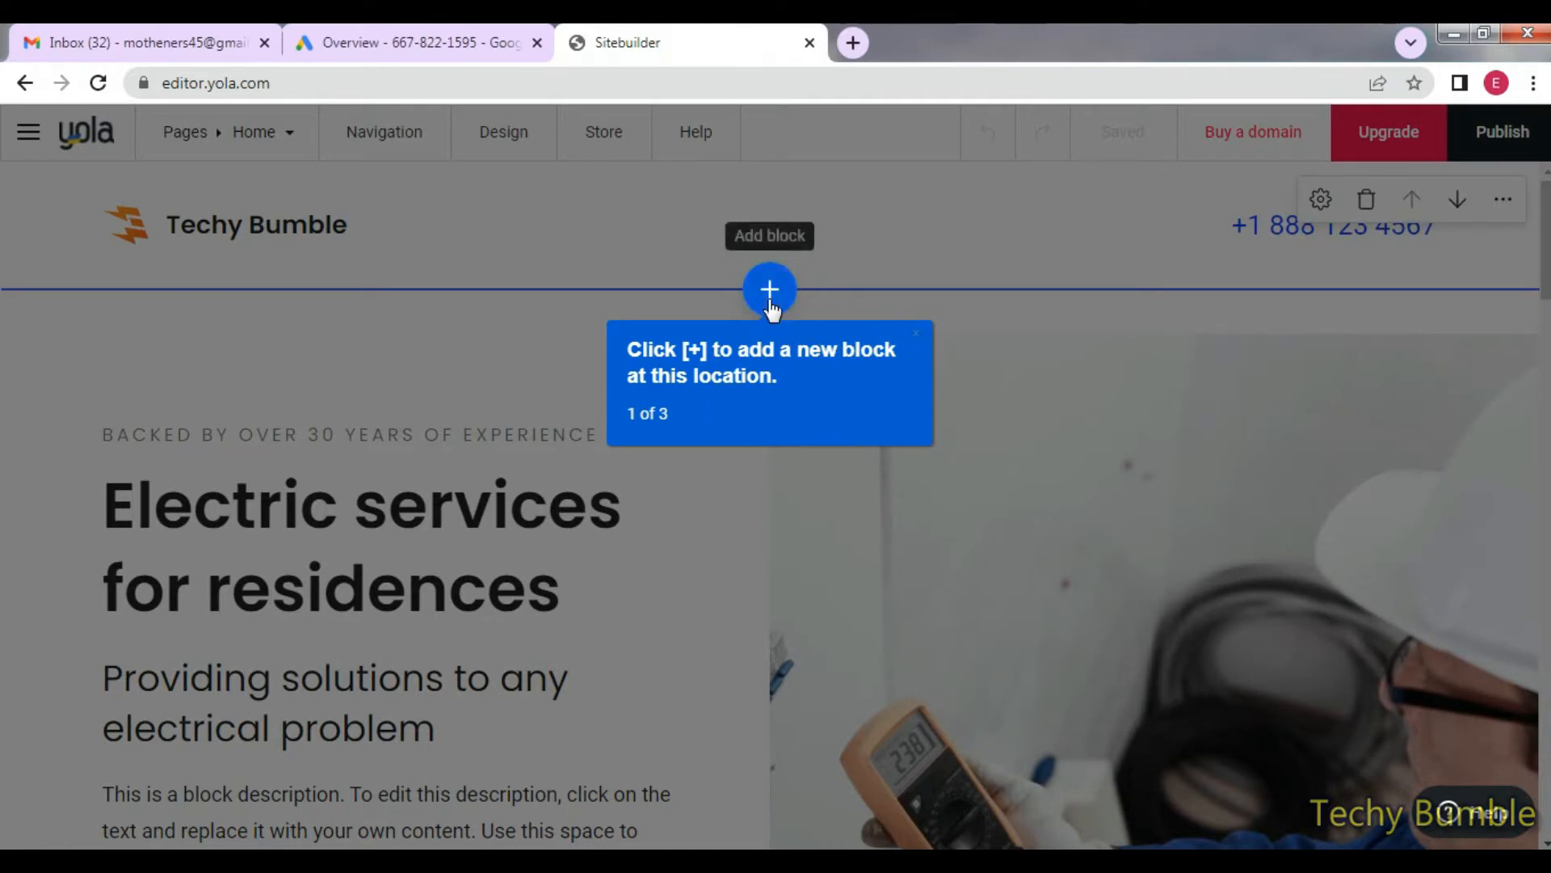
# Open the blocks library for the spot below the header, then close it without adding a block.
pyautogui.click(866, 230)
pyautogui.click(795, 475)
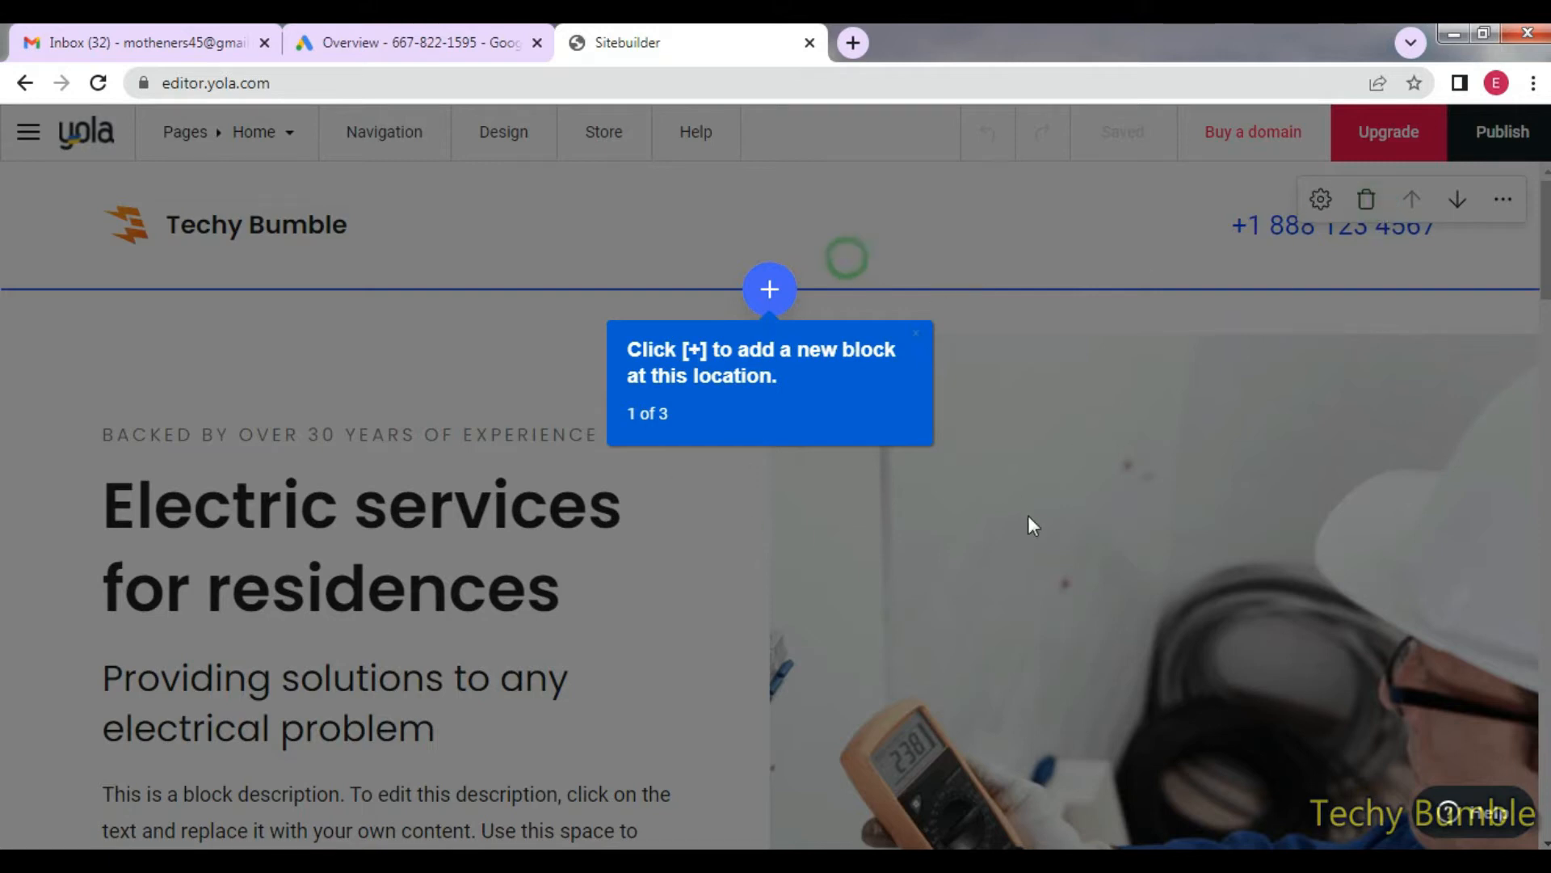
pyautogui.click(770, 289)
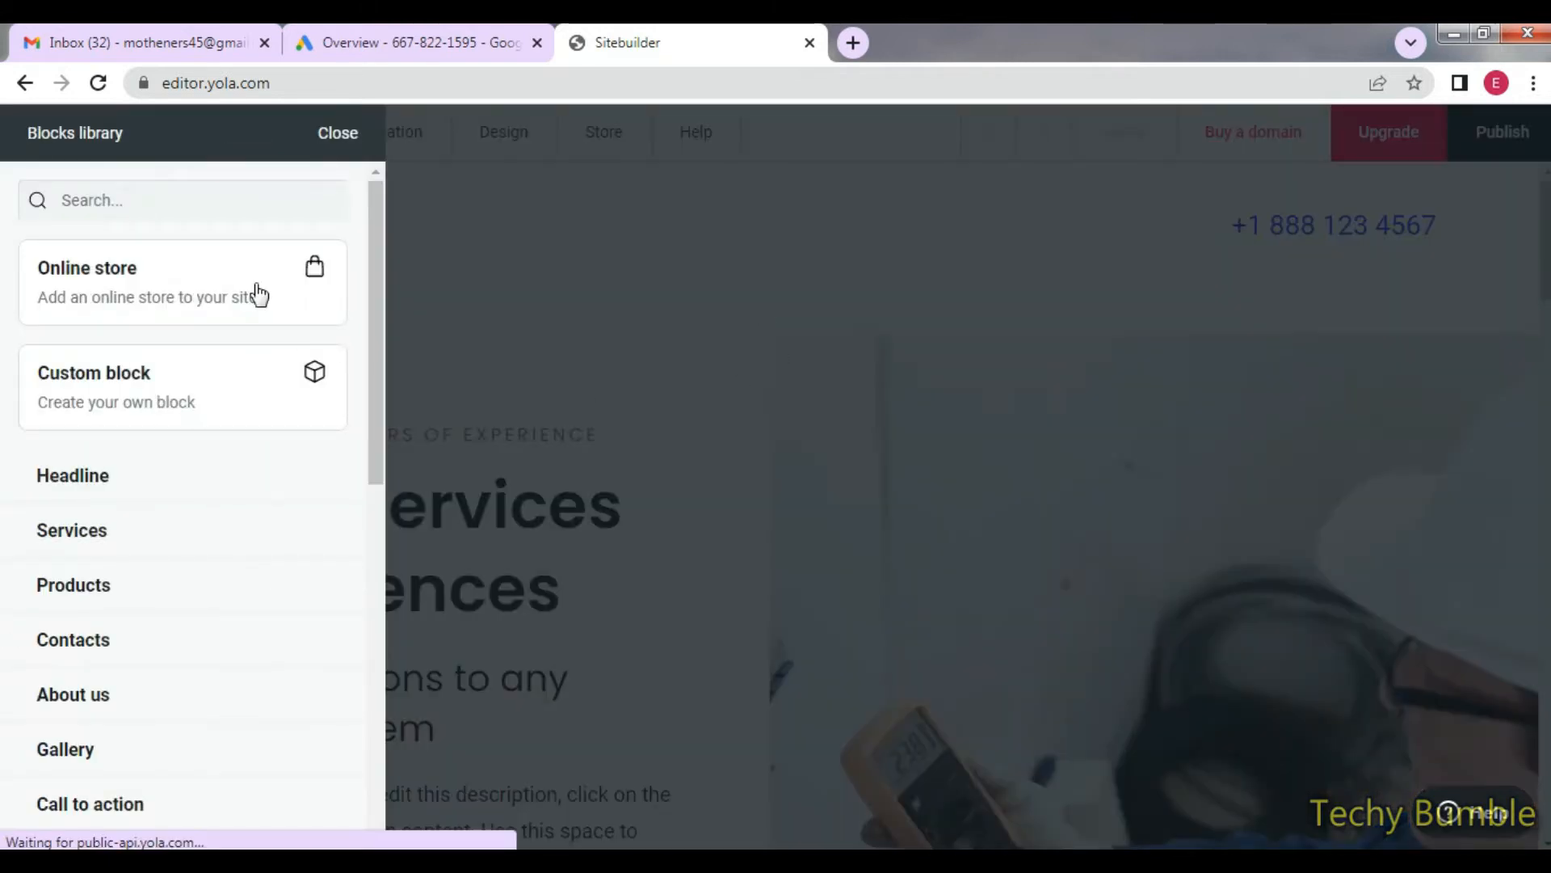
pyautogui.click(485, 308)
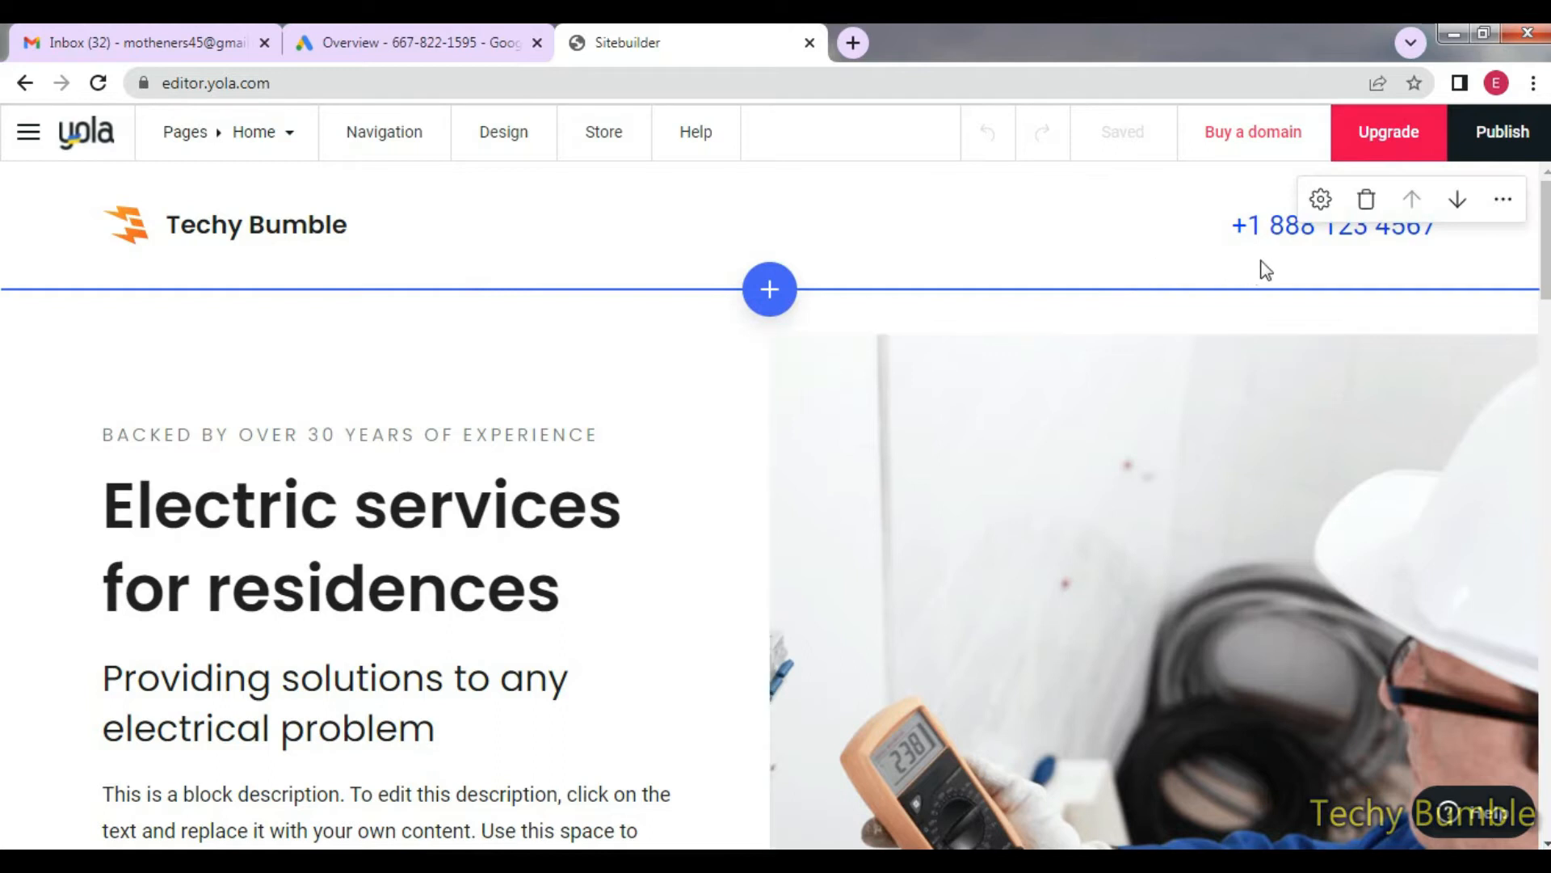
# Delete the placeholder phone number from the site header.
pyautogui.click(1410, 253)
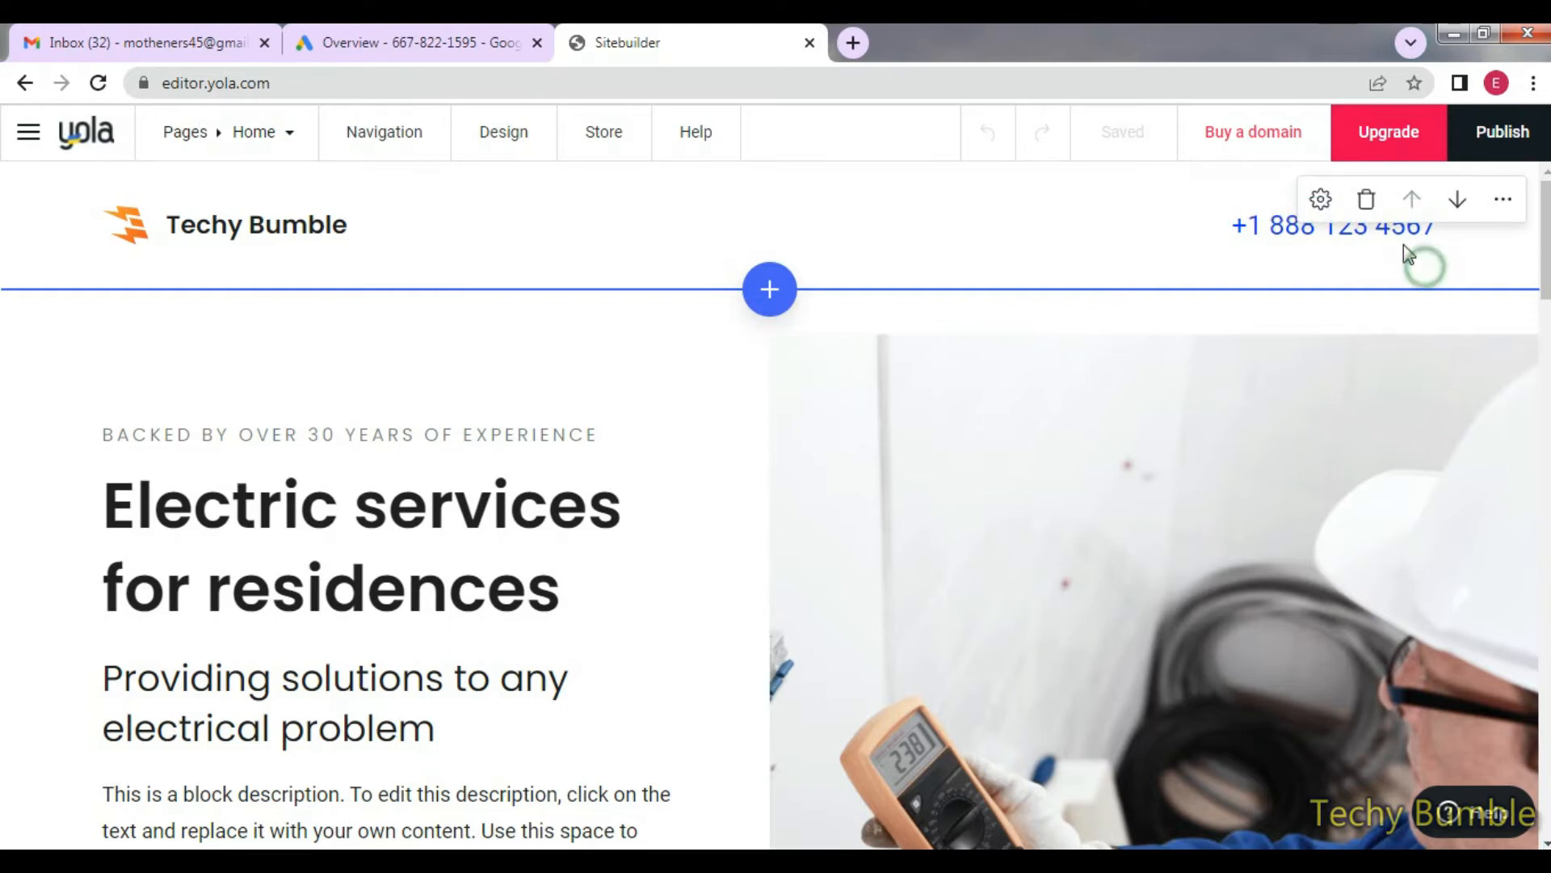
pyautogui.click(1293, 238)
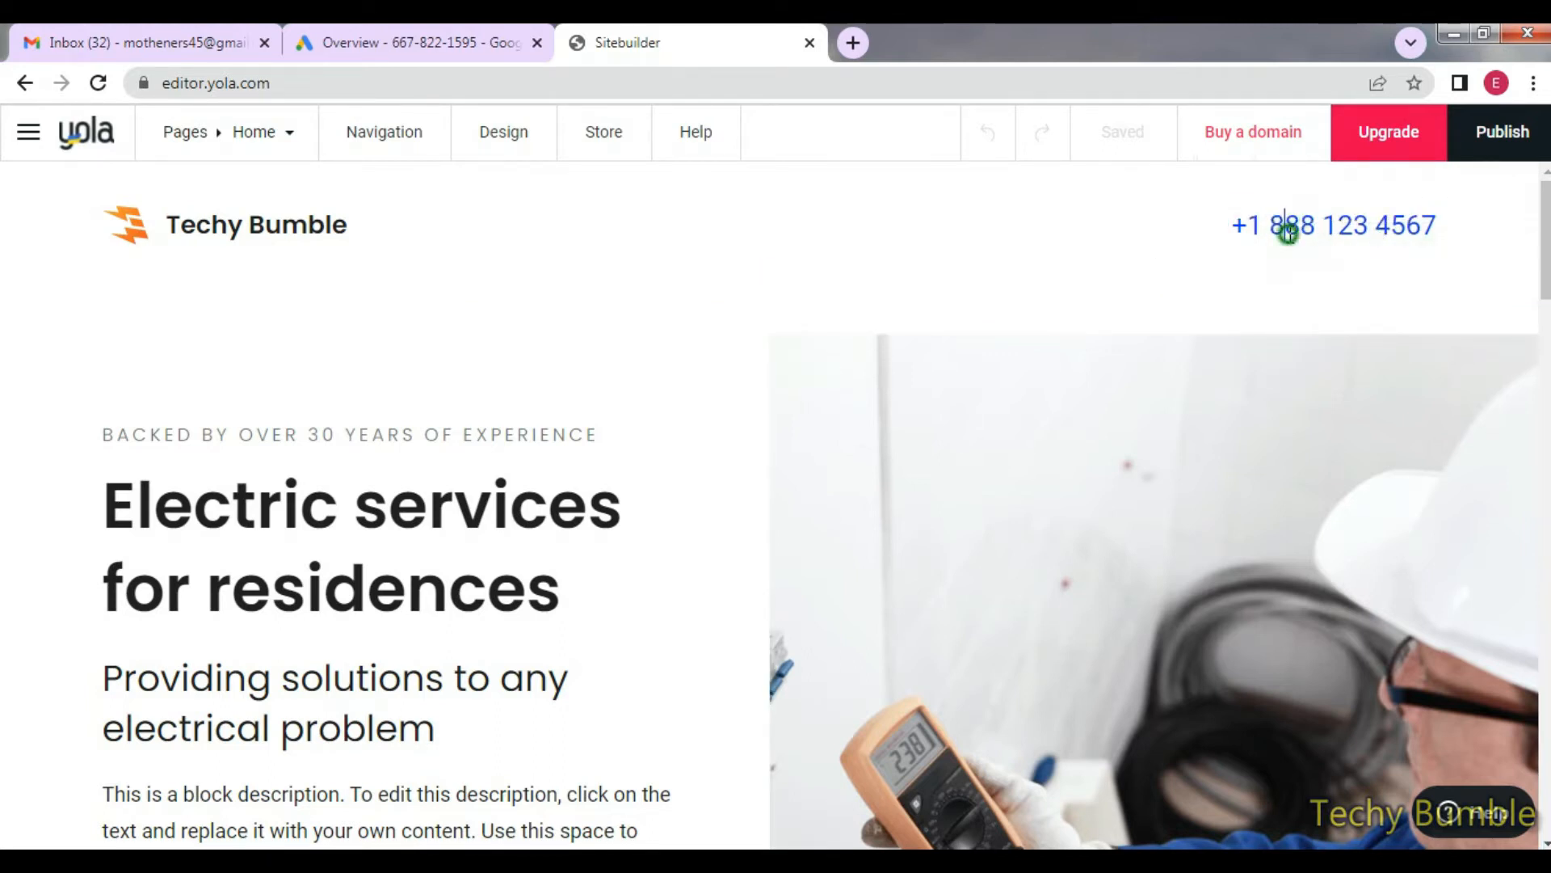
pyautogui.hotkey('ctrl', 'a')
pyautogui.press('BackSpace')
pyautogui.click(1161, 233)
pyautogui.click(1471, 240)
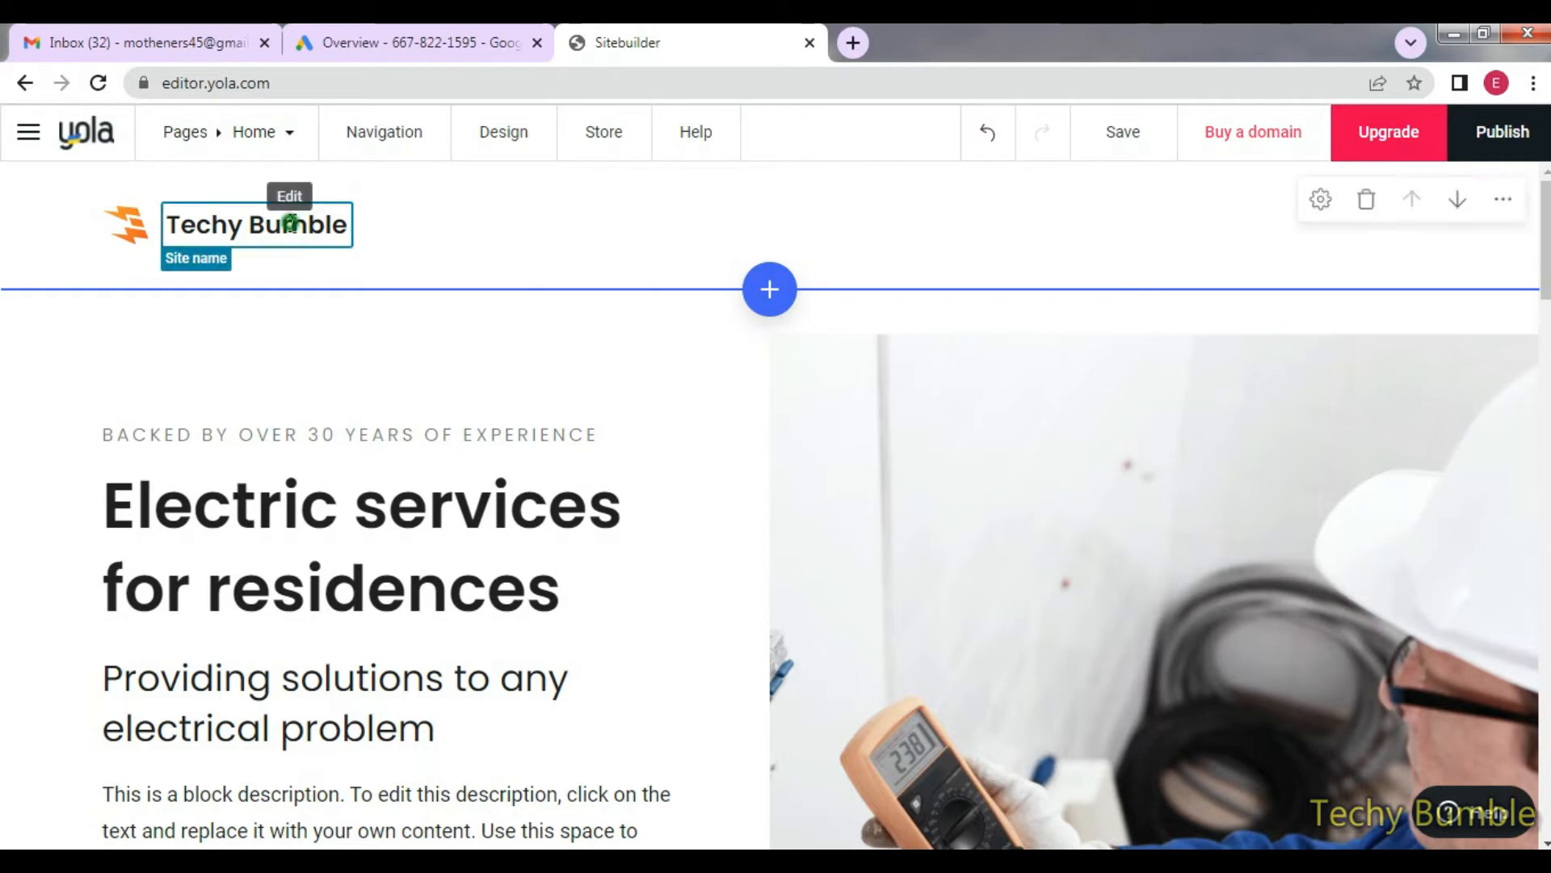
# Delete the header block containing the logo and site name from the page.
pyautogui.click(378, 236)
pyautogui.click(136, 233)
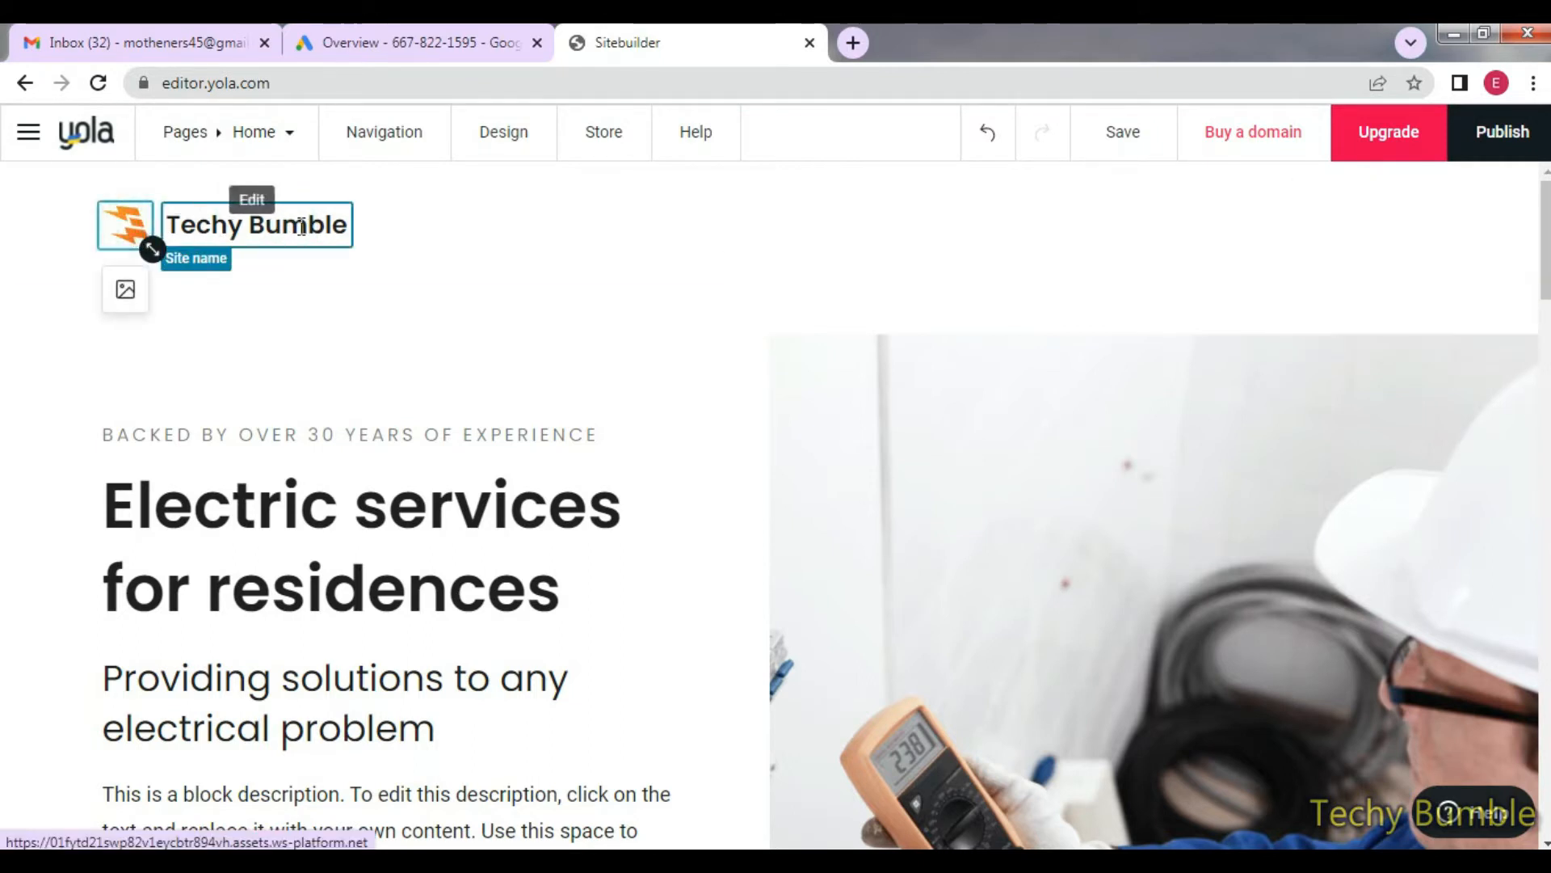
pyautogui.click(719, 214)
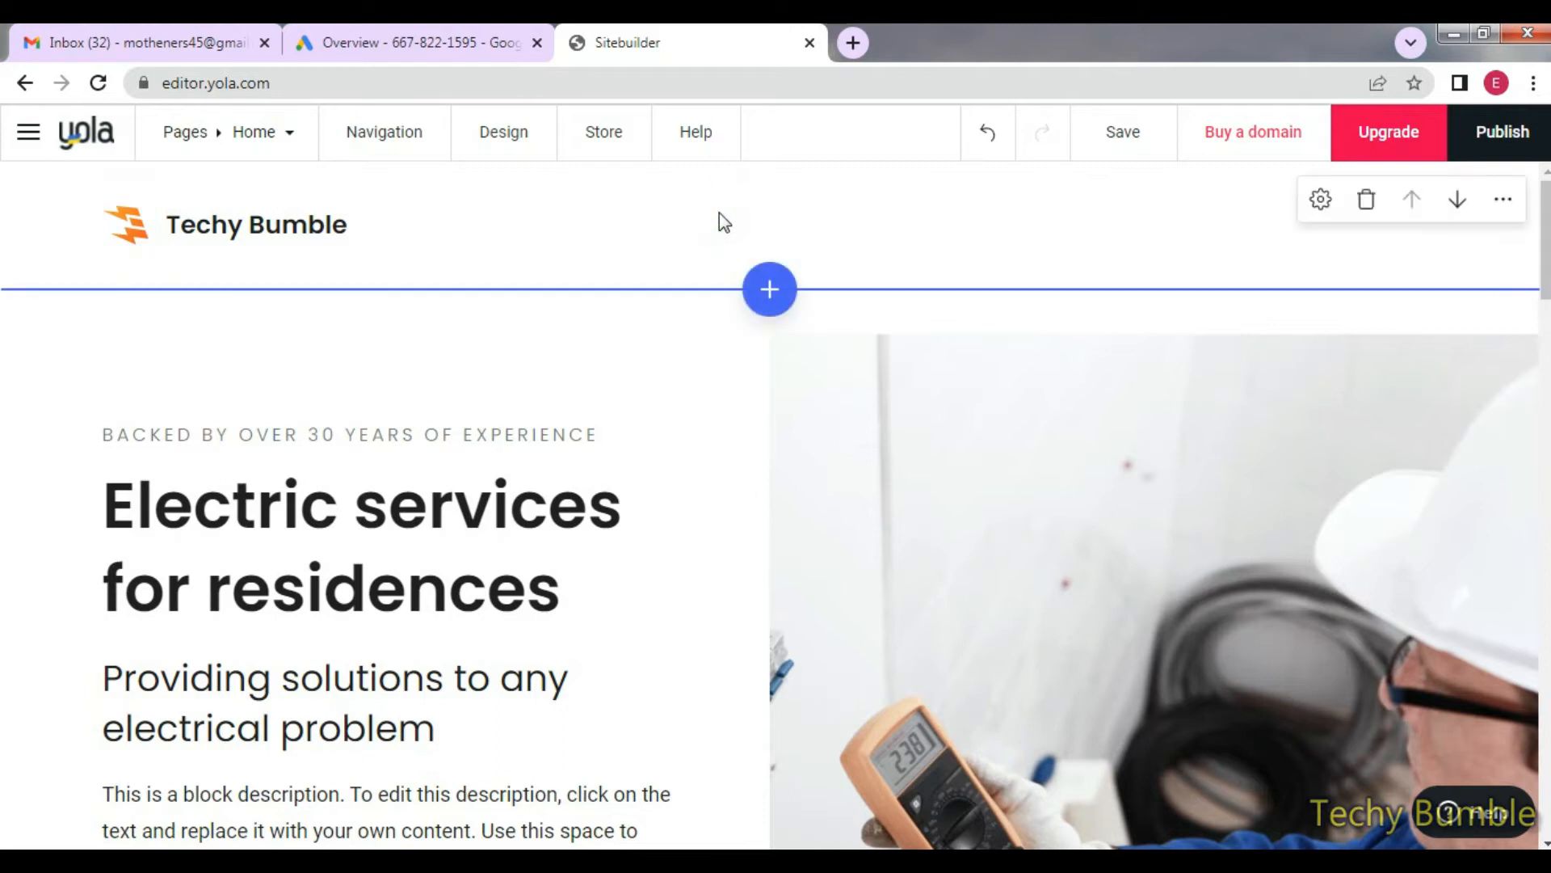
pyautogui.click(1503, 200)
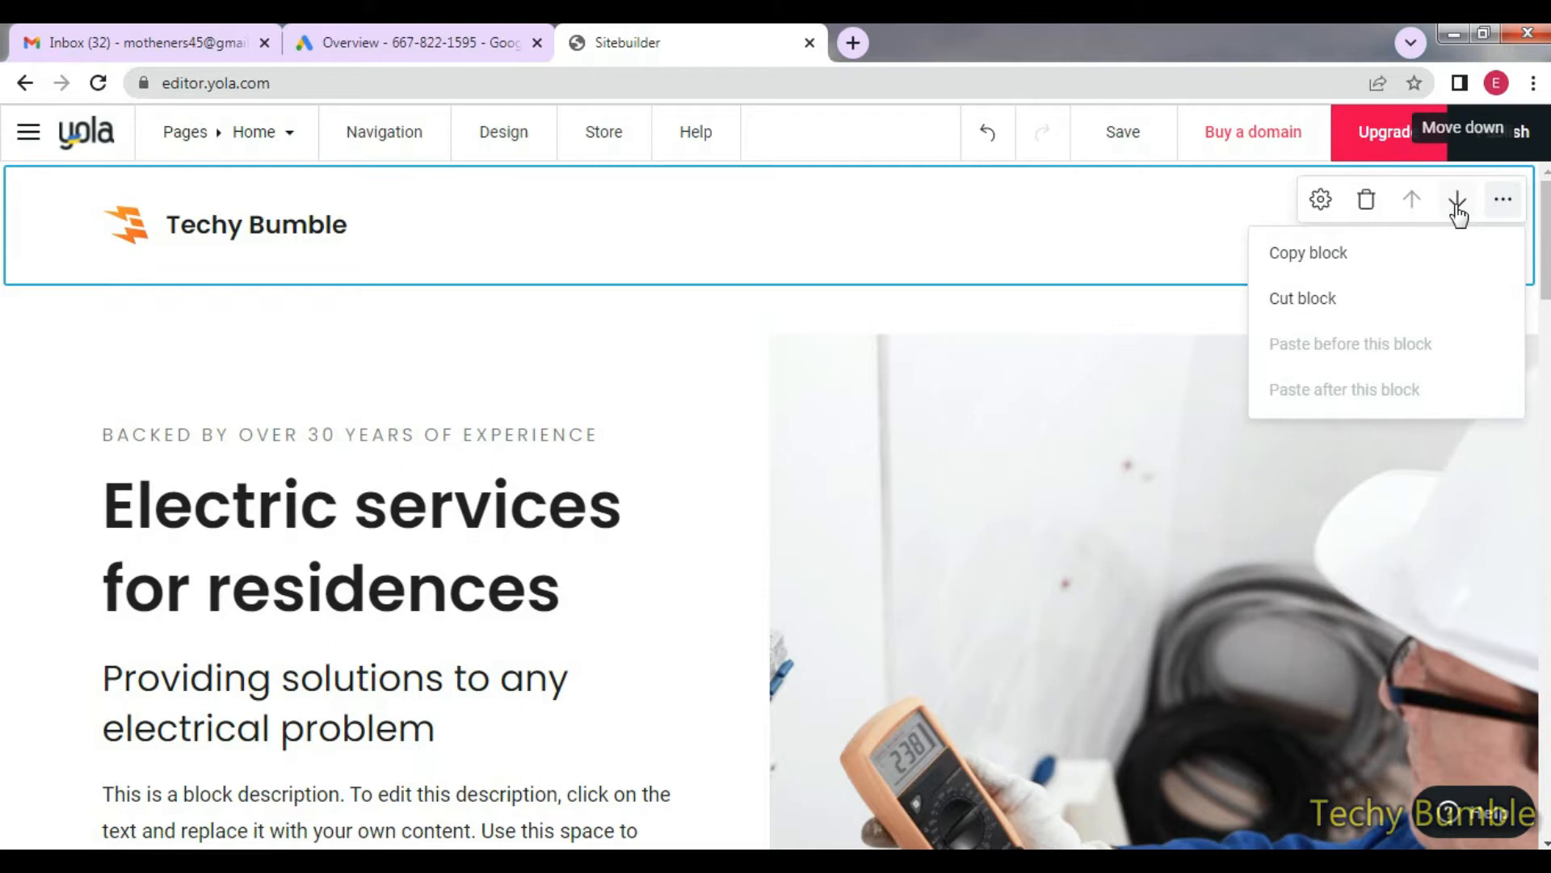
pyautogui.click(811, 220)
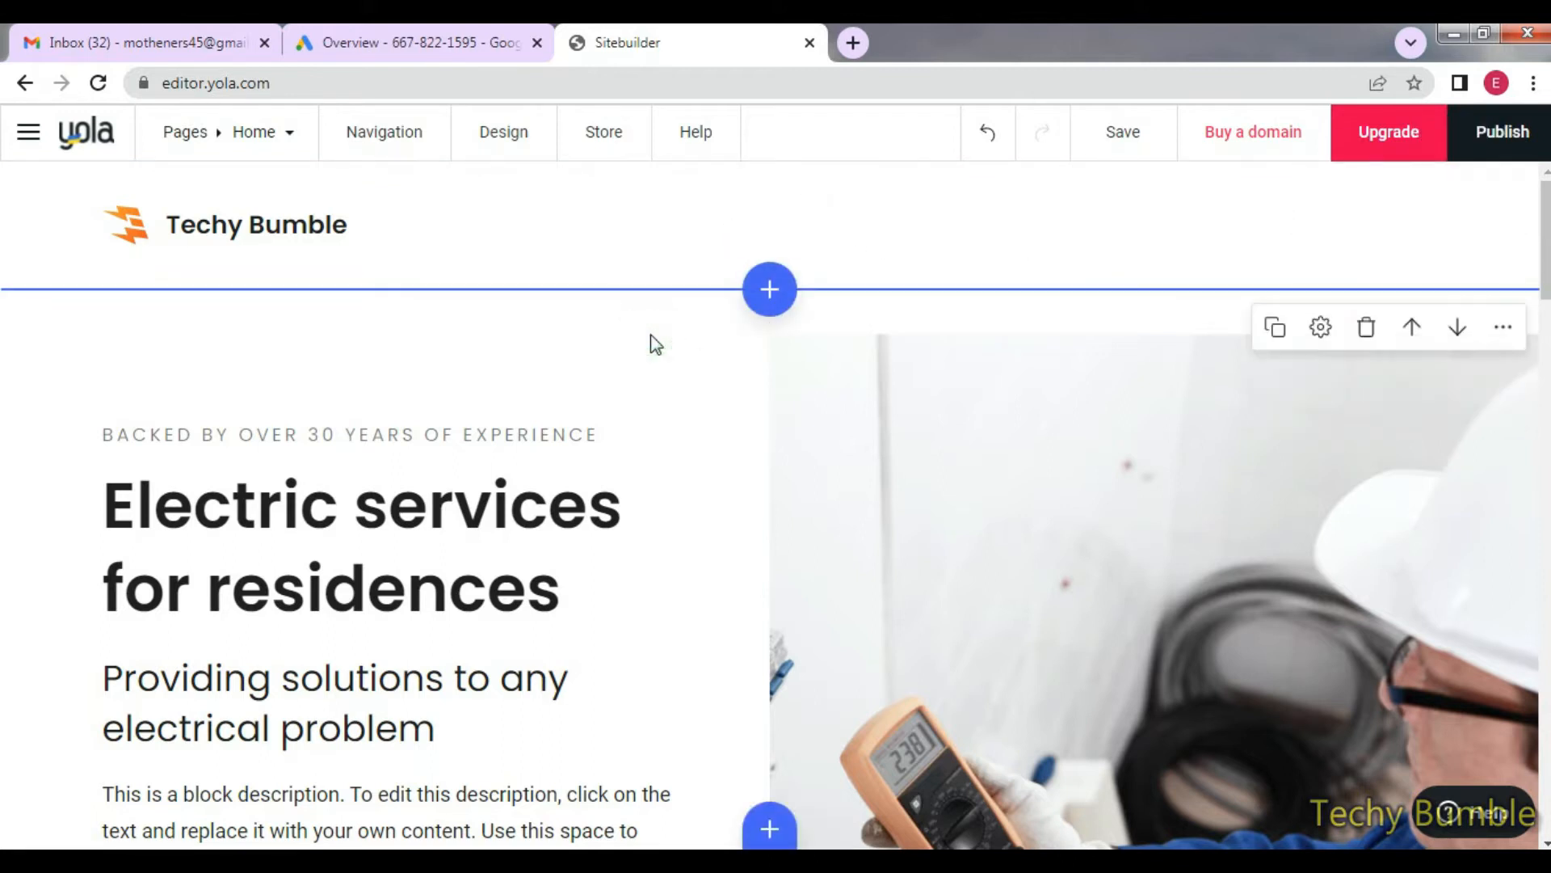
pyautogui.click(404, 188)
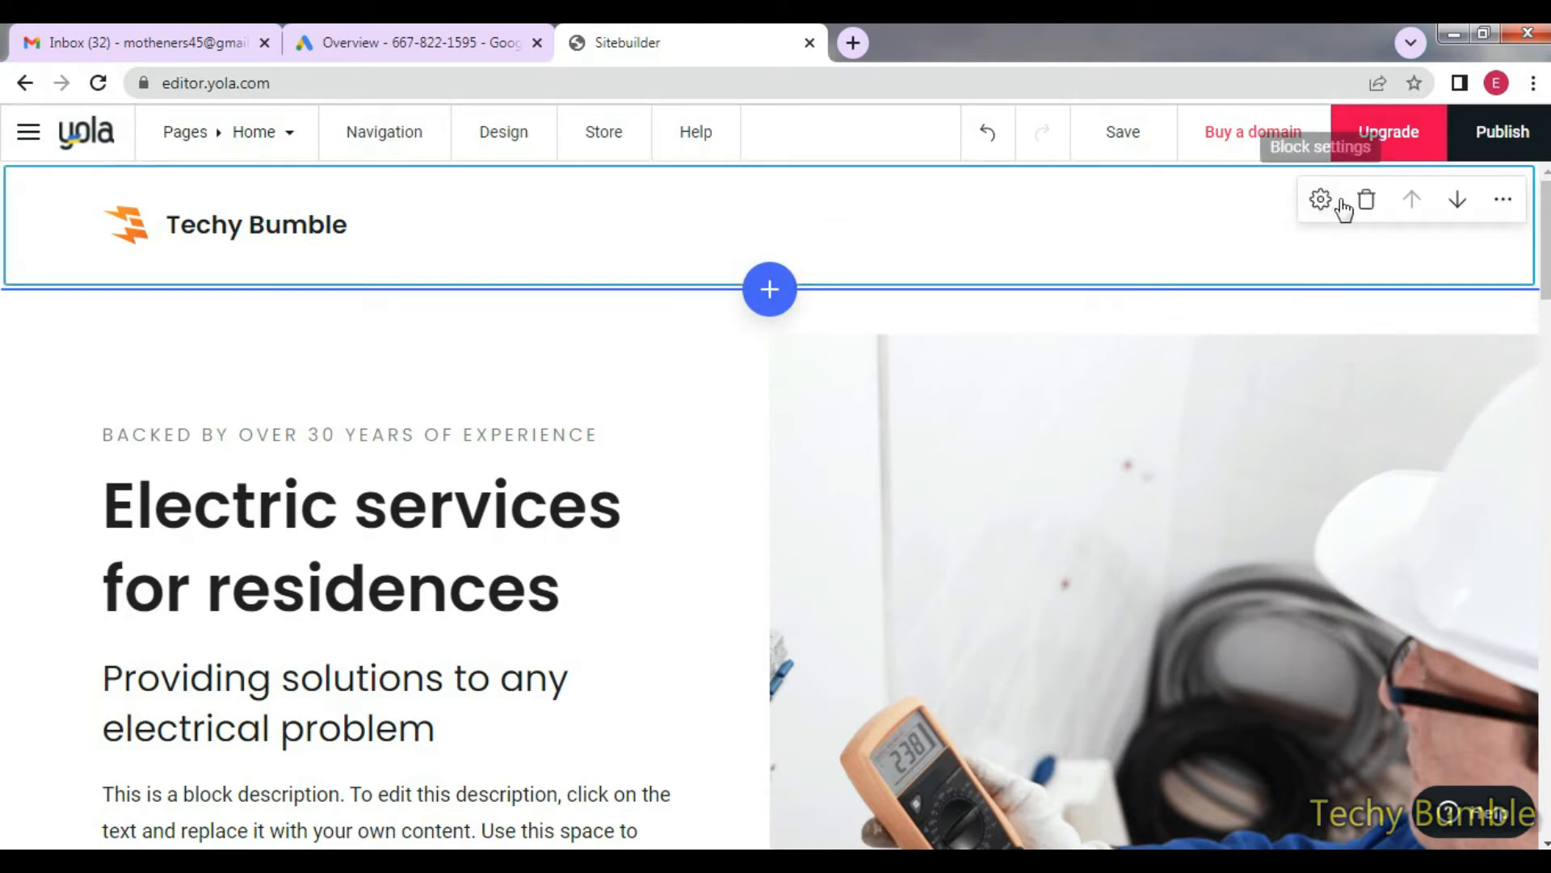
pyautogui.click(1366, 197)
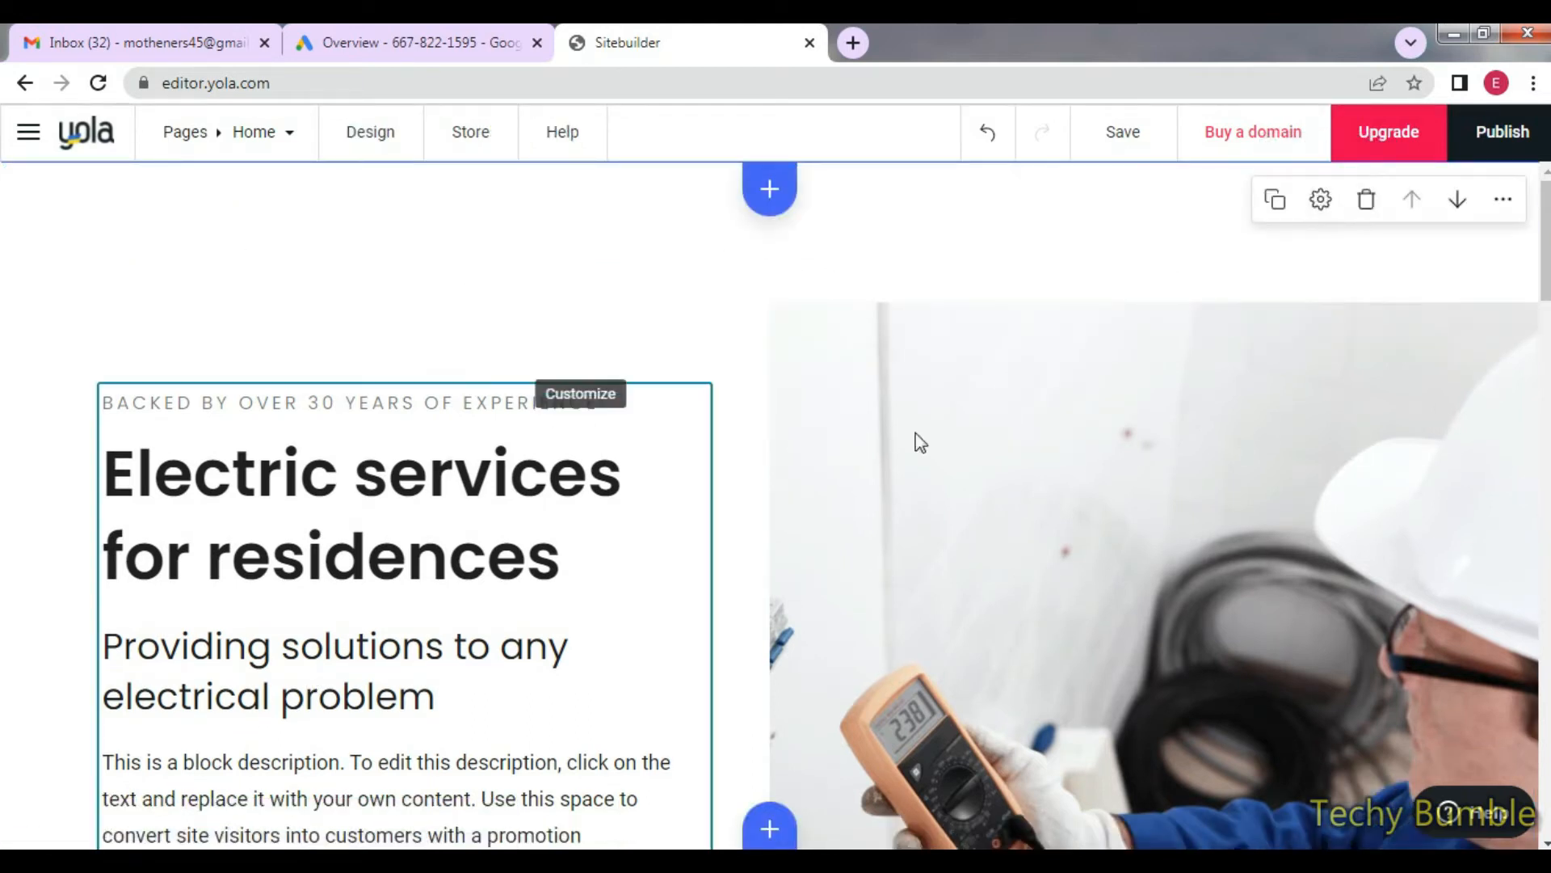
# Open the free stock photos library for the electrician image in the first block.
pyautogui.scroll(-3, 1024, 480)
pyautogui.scroll(-2, 1023, 480)
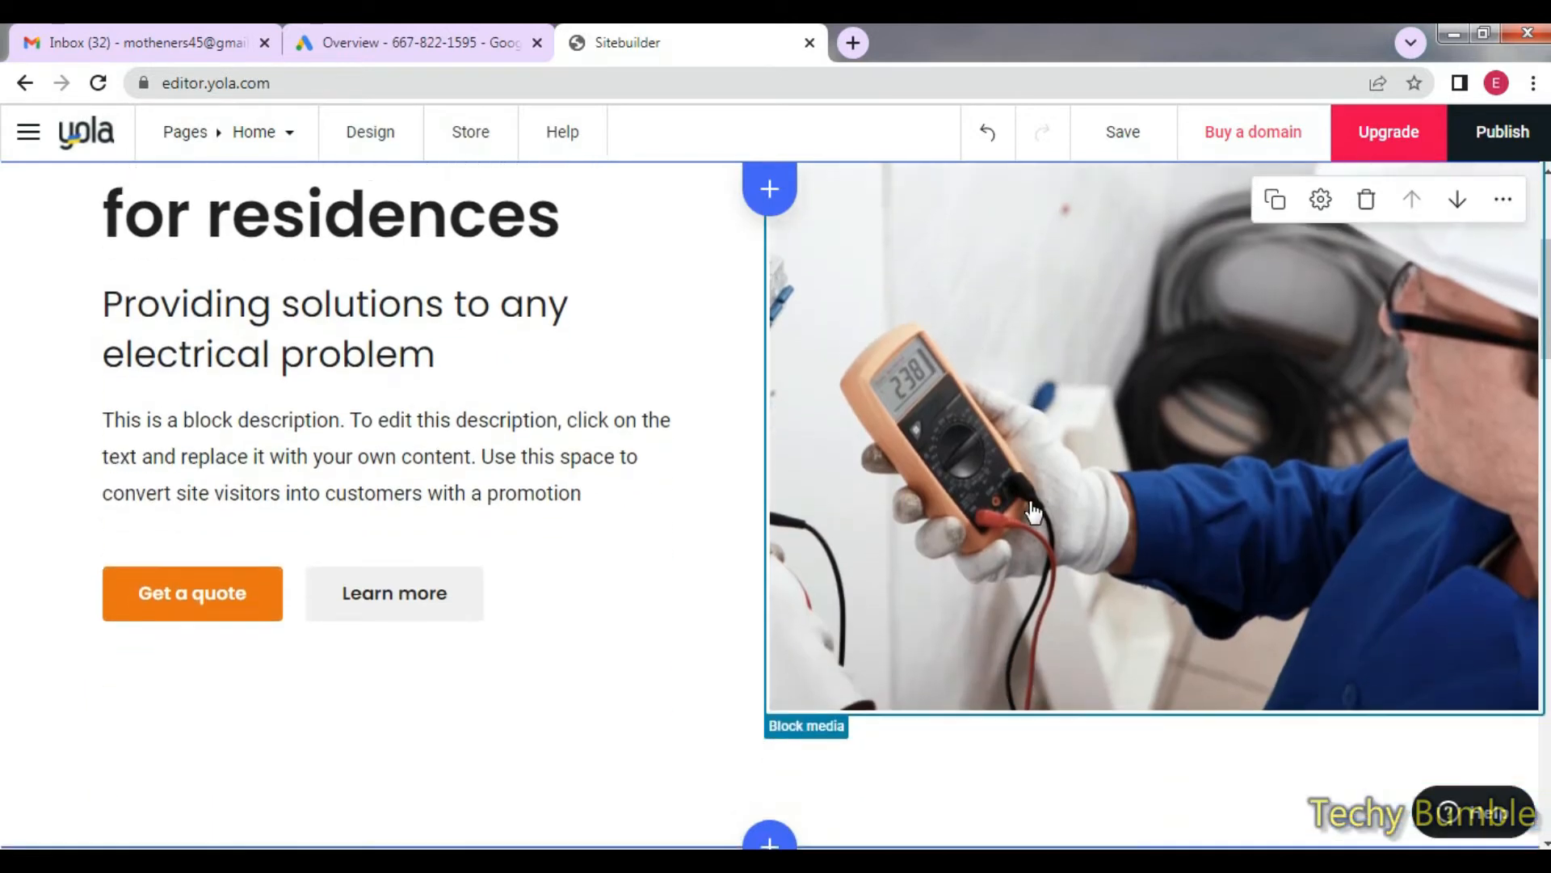
pyautogui.scroll(1, 606, 570)
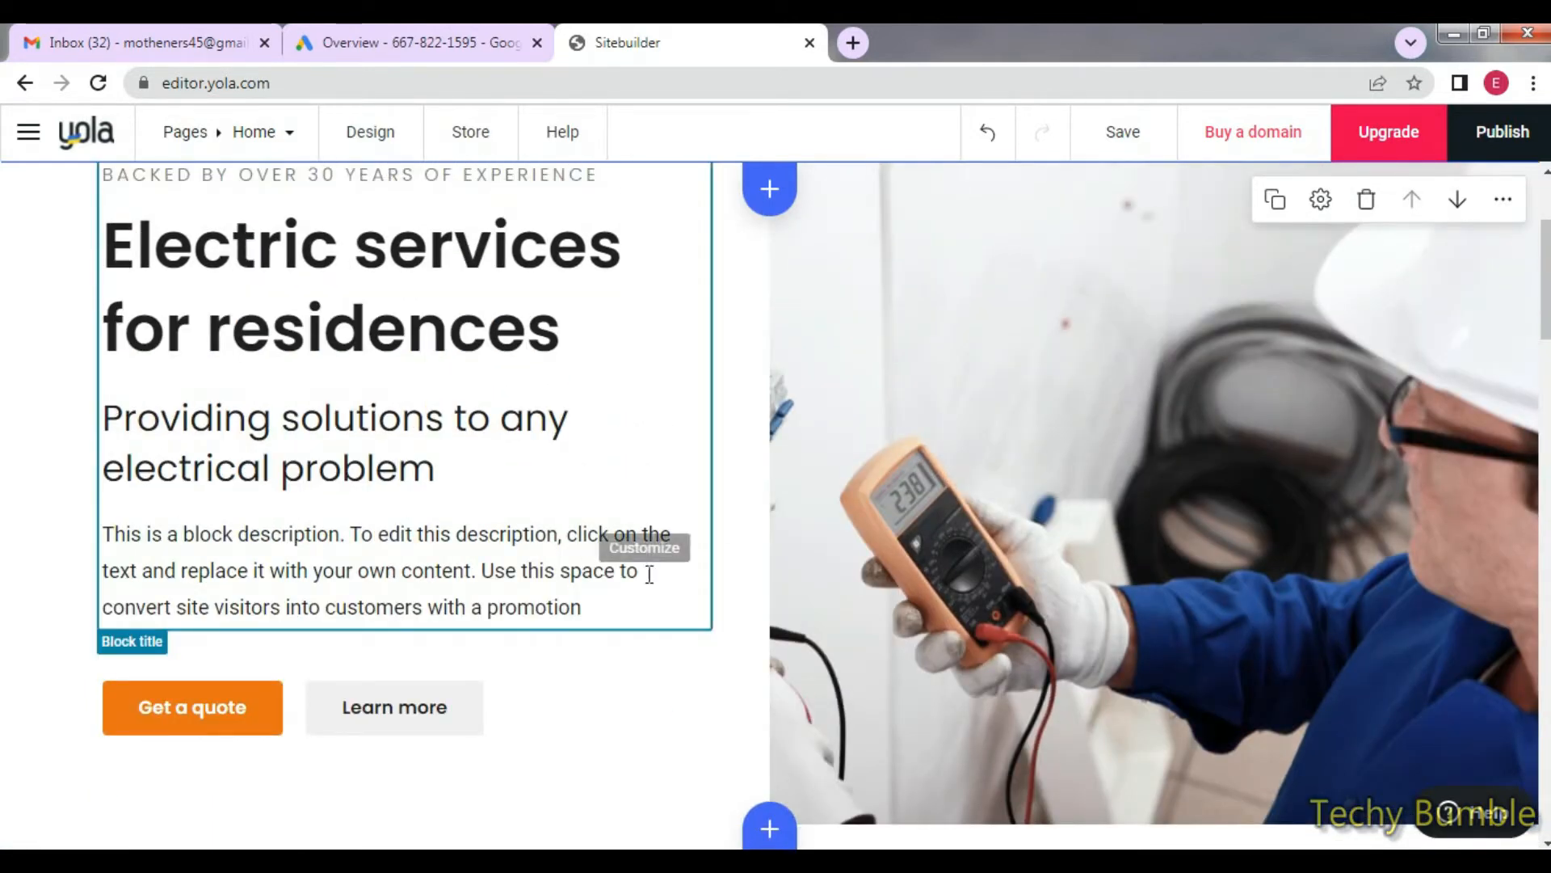
pyautogui.scroll(-1, 651, 574)
pyautogui.scroll(-1, 652, 585)
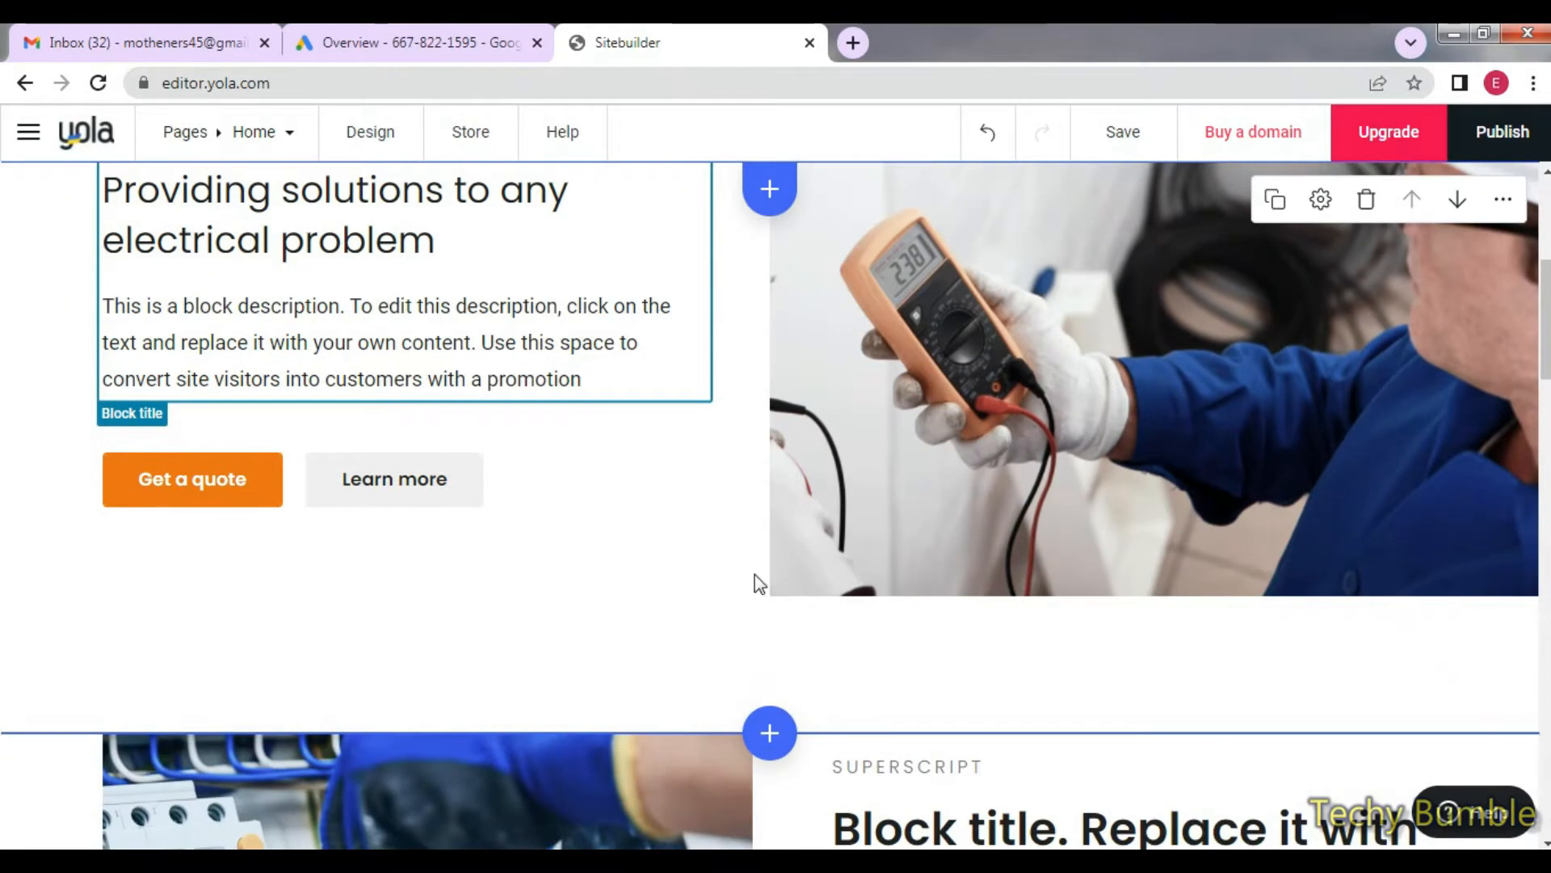
pyautogui.scroll(1, 1049, 535)
pyautogui.scroll(1, 1042, 529)
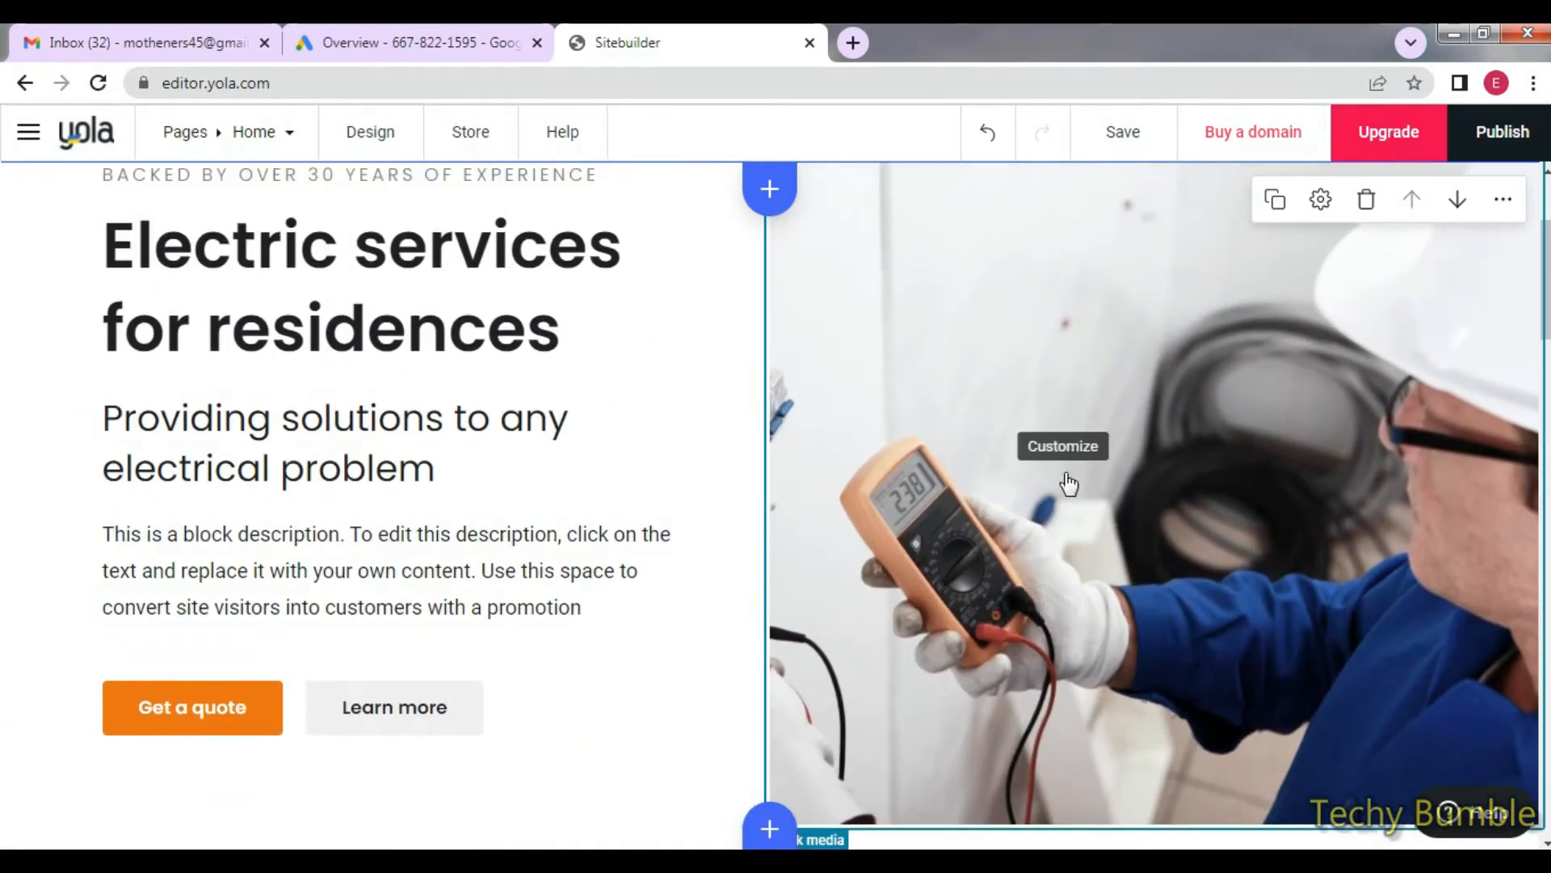
pyautogui.click(1174, 369)
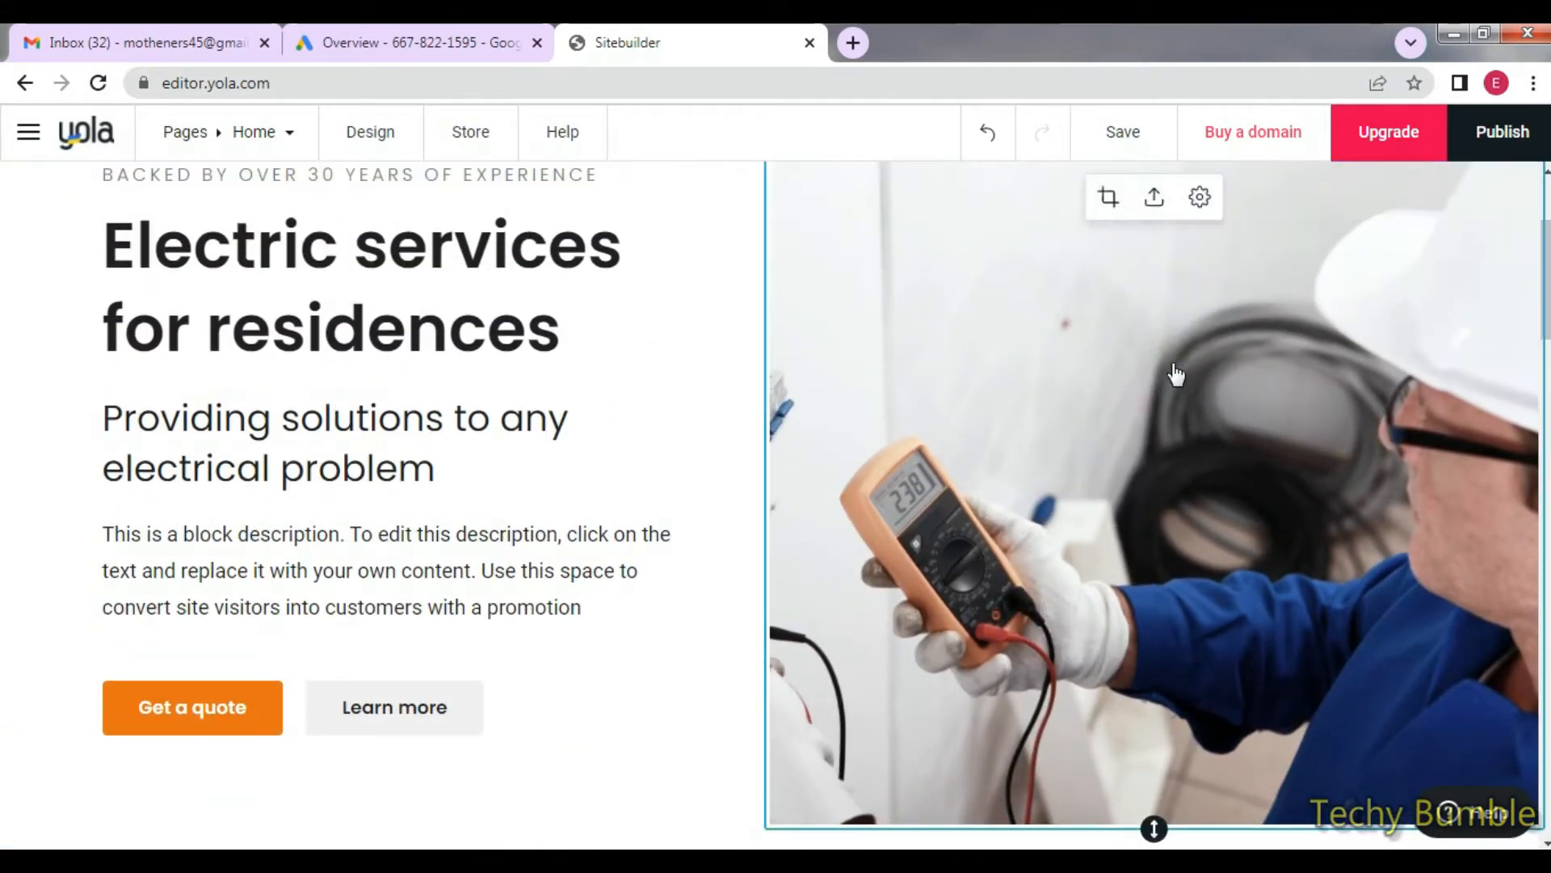
pyautogui.click(1156, 199)
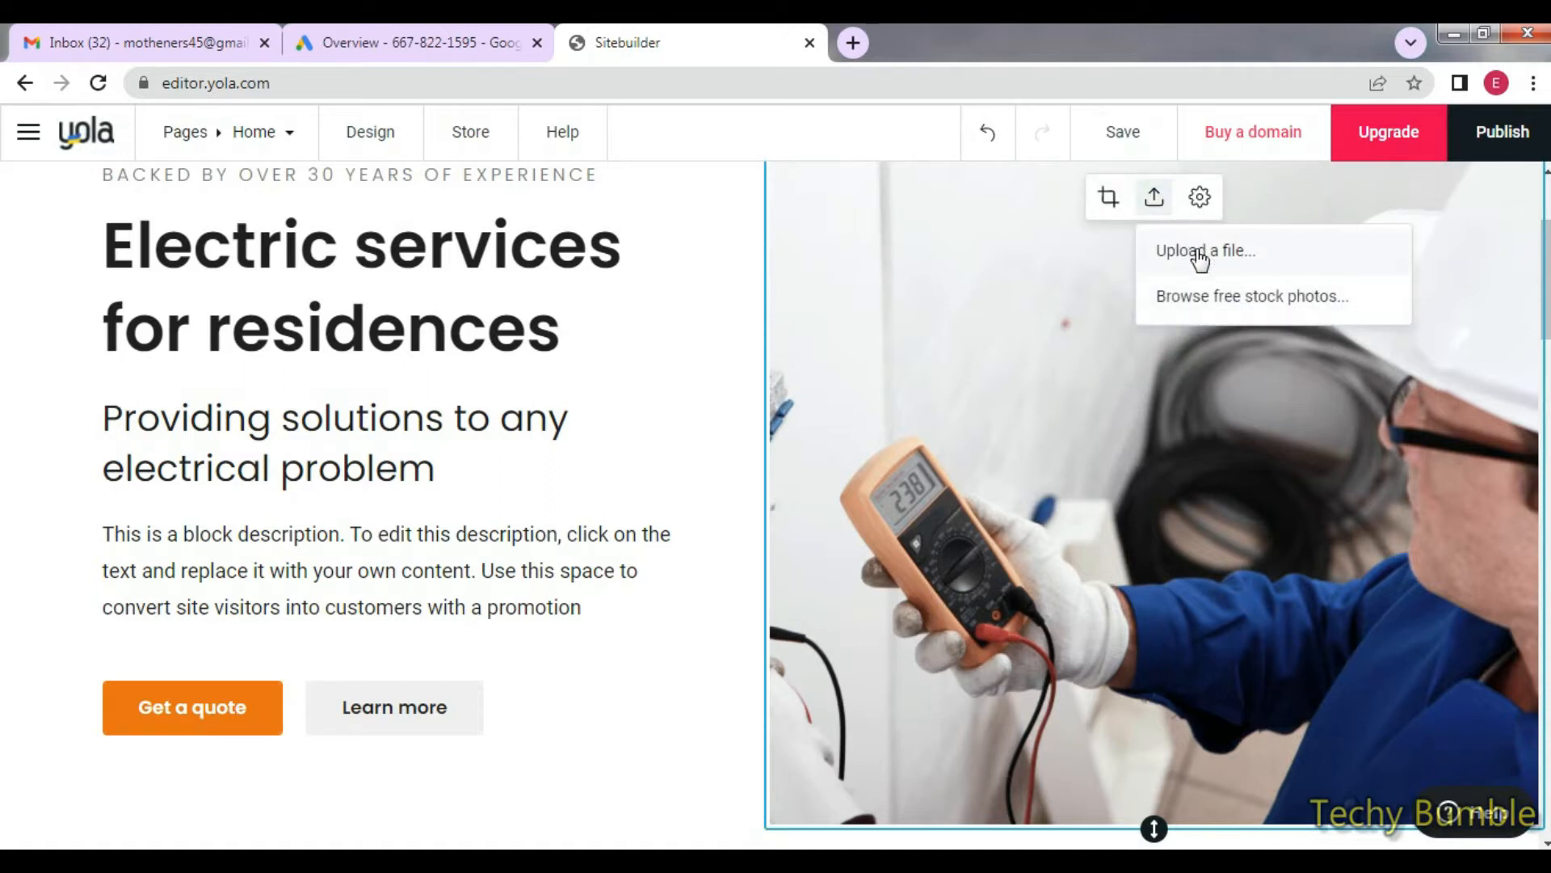
pyautogui.click(1204, 298)
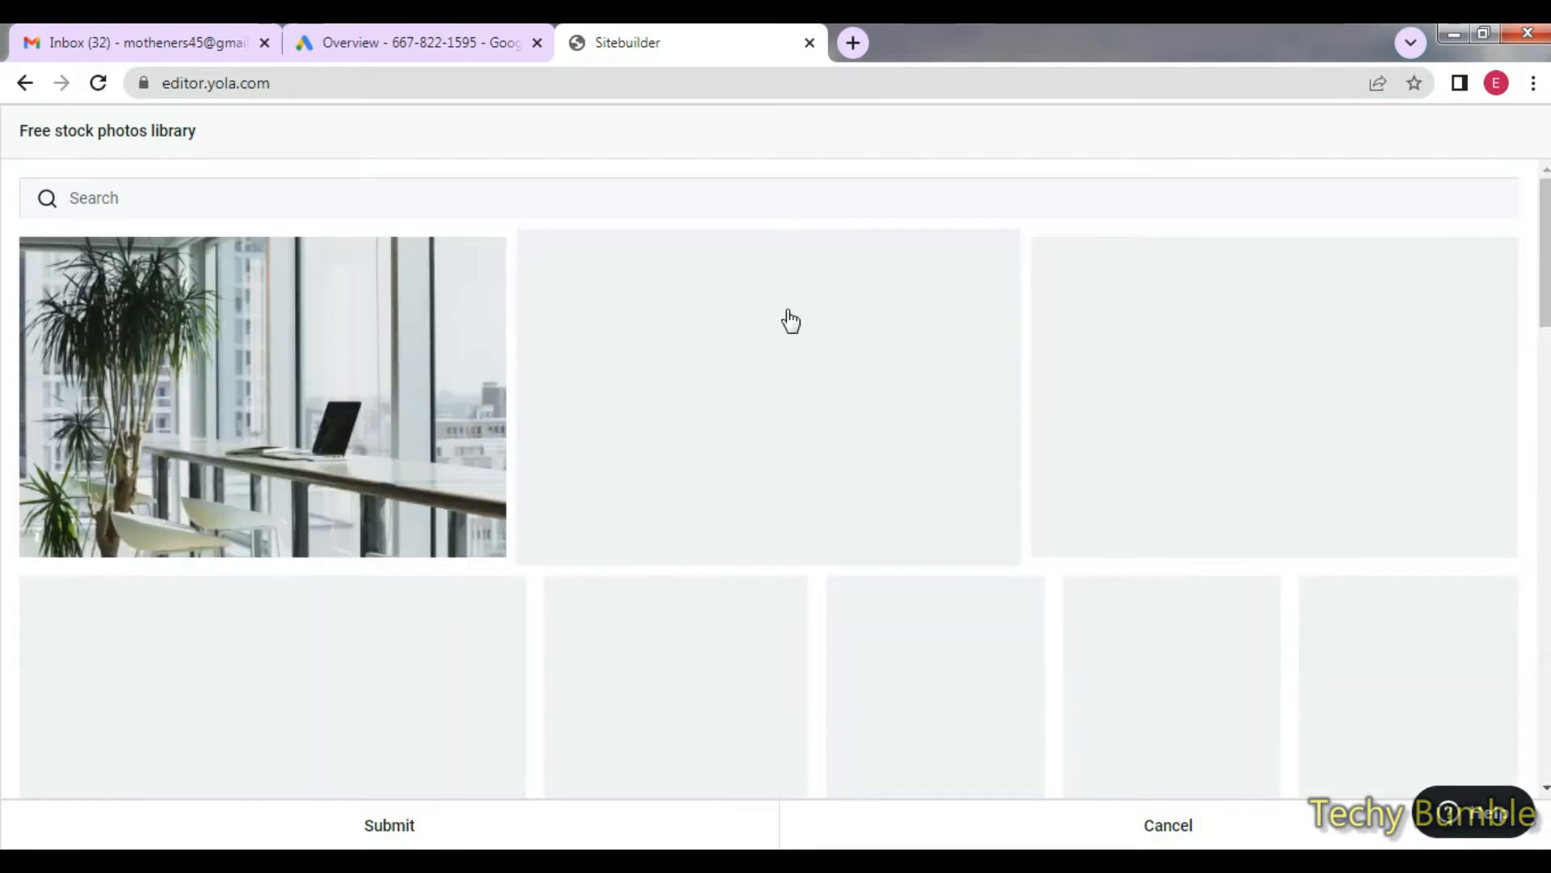
# Add Notepad lines about uploading any images from your own pc or using free stock images, and return to the stock photos library.
pyautogui.click(882, 857)
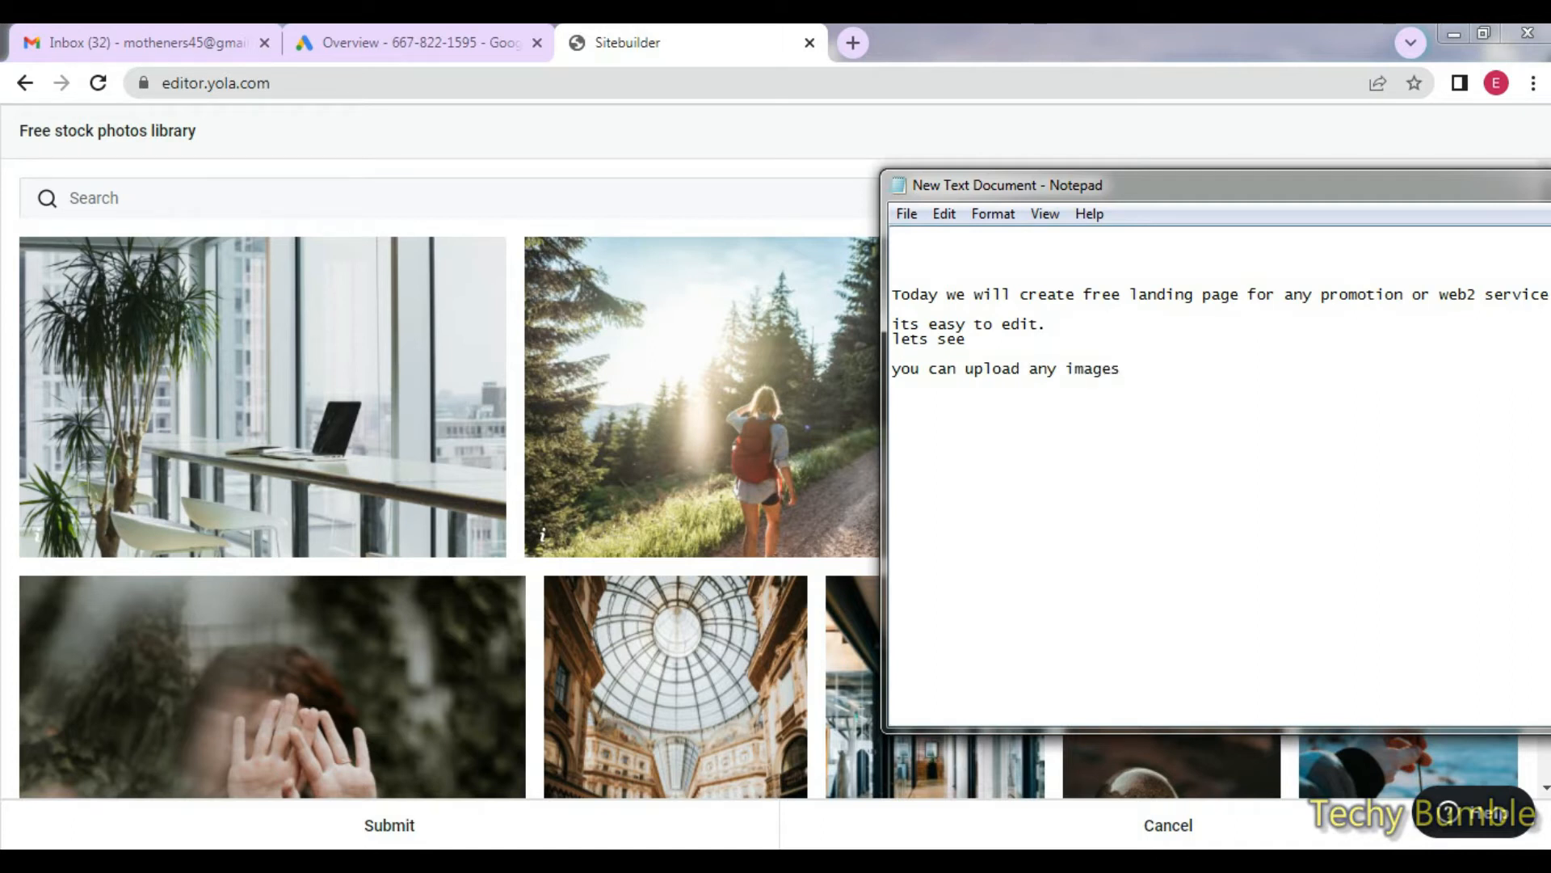
pyautogui.write('you ca')
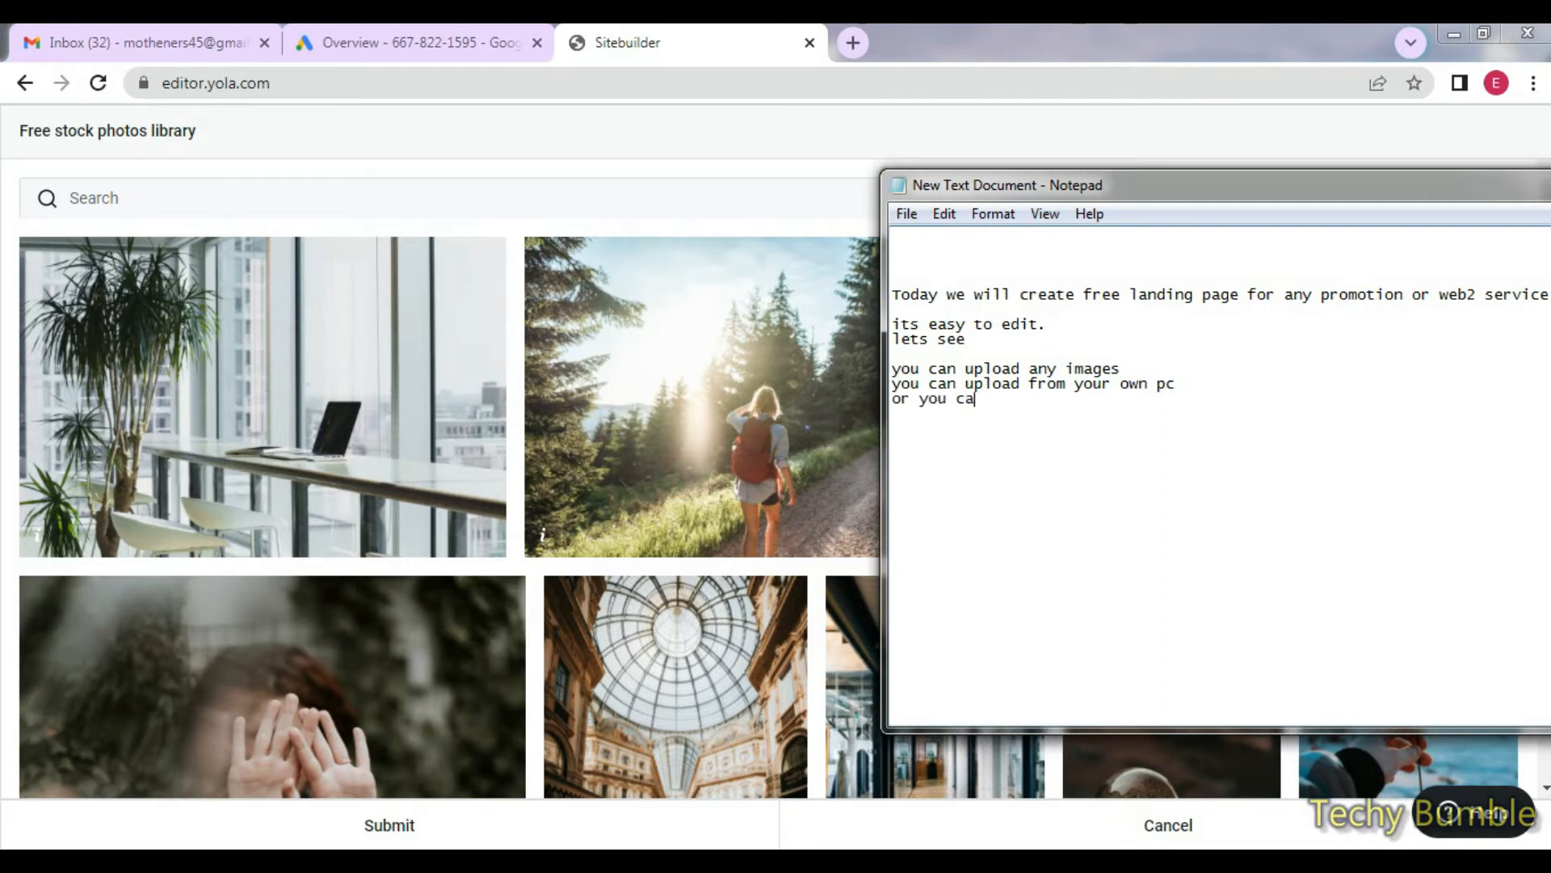
pyautogui.write('use free stock')
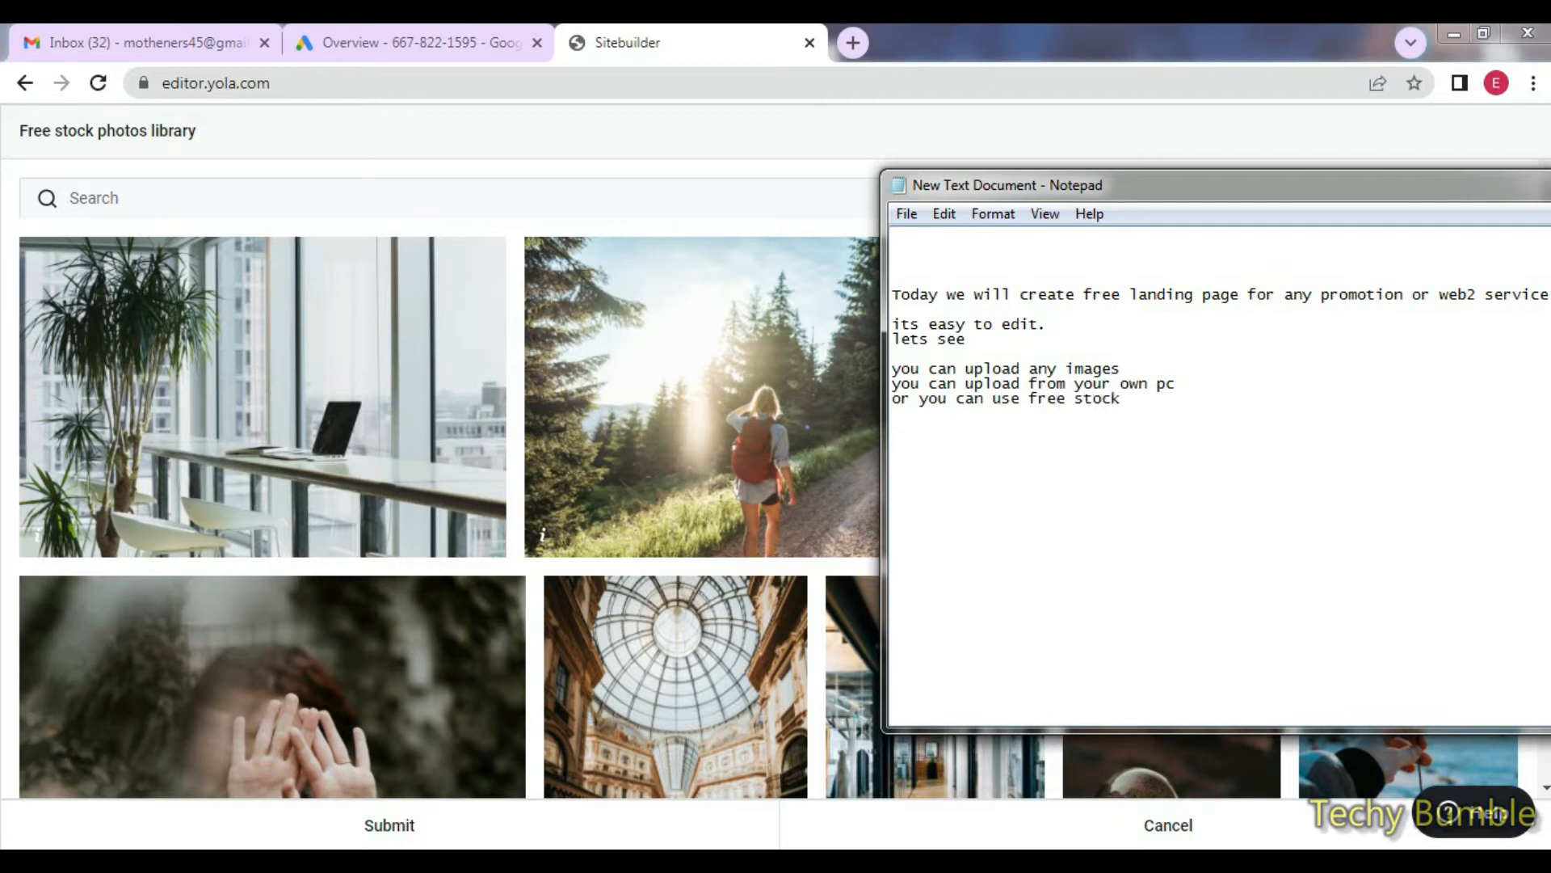
pyautogui.click(731, 34)
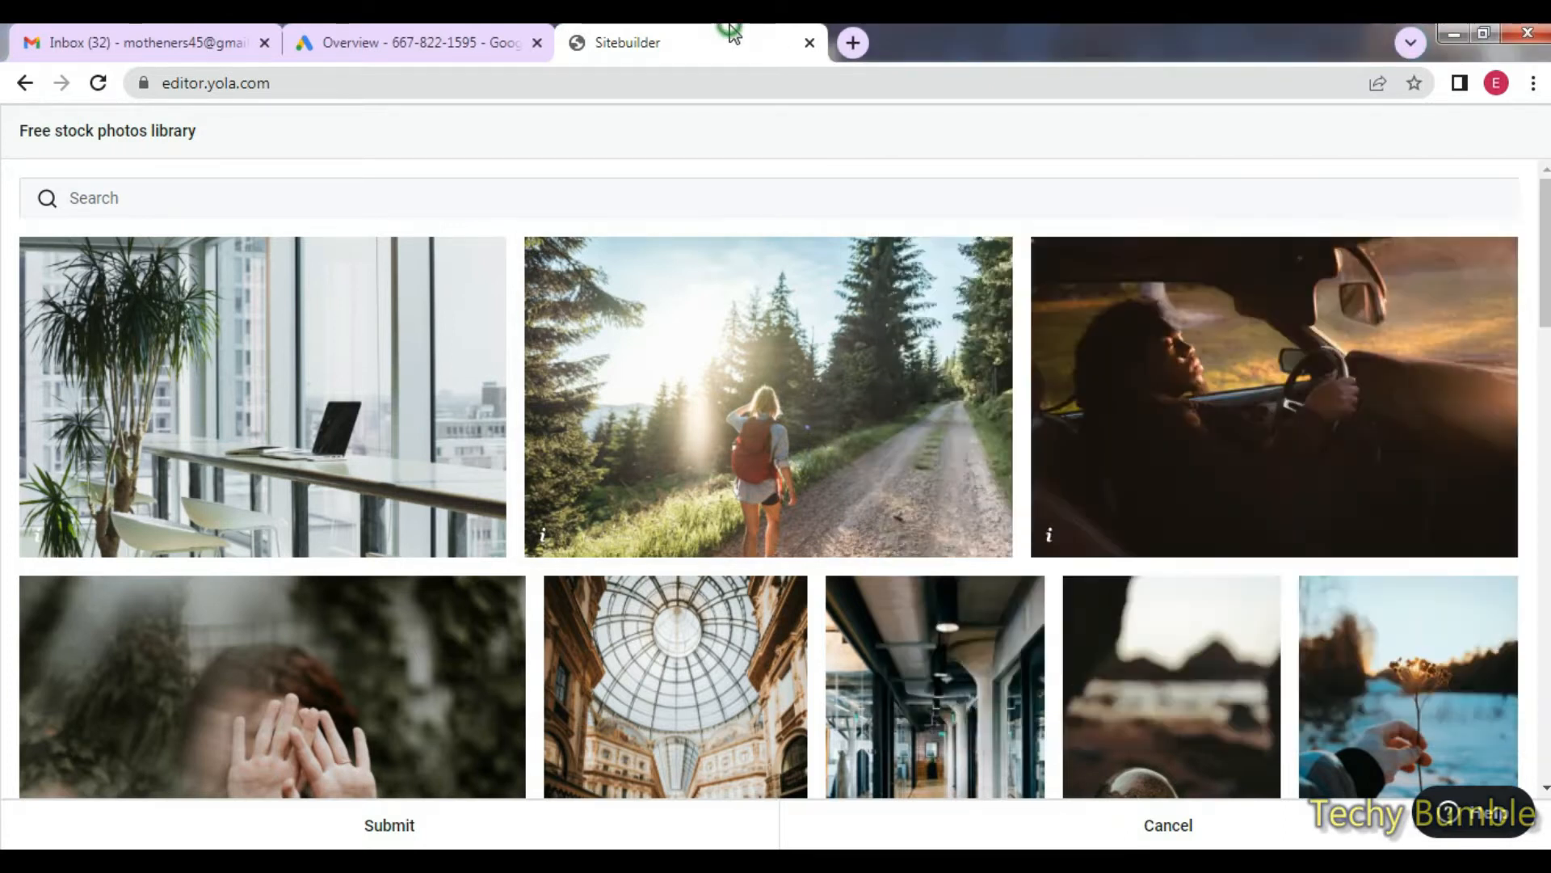
pyautogui.click(838, 861)
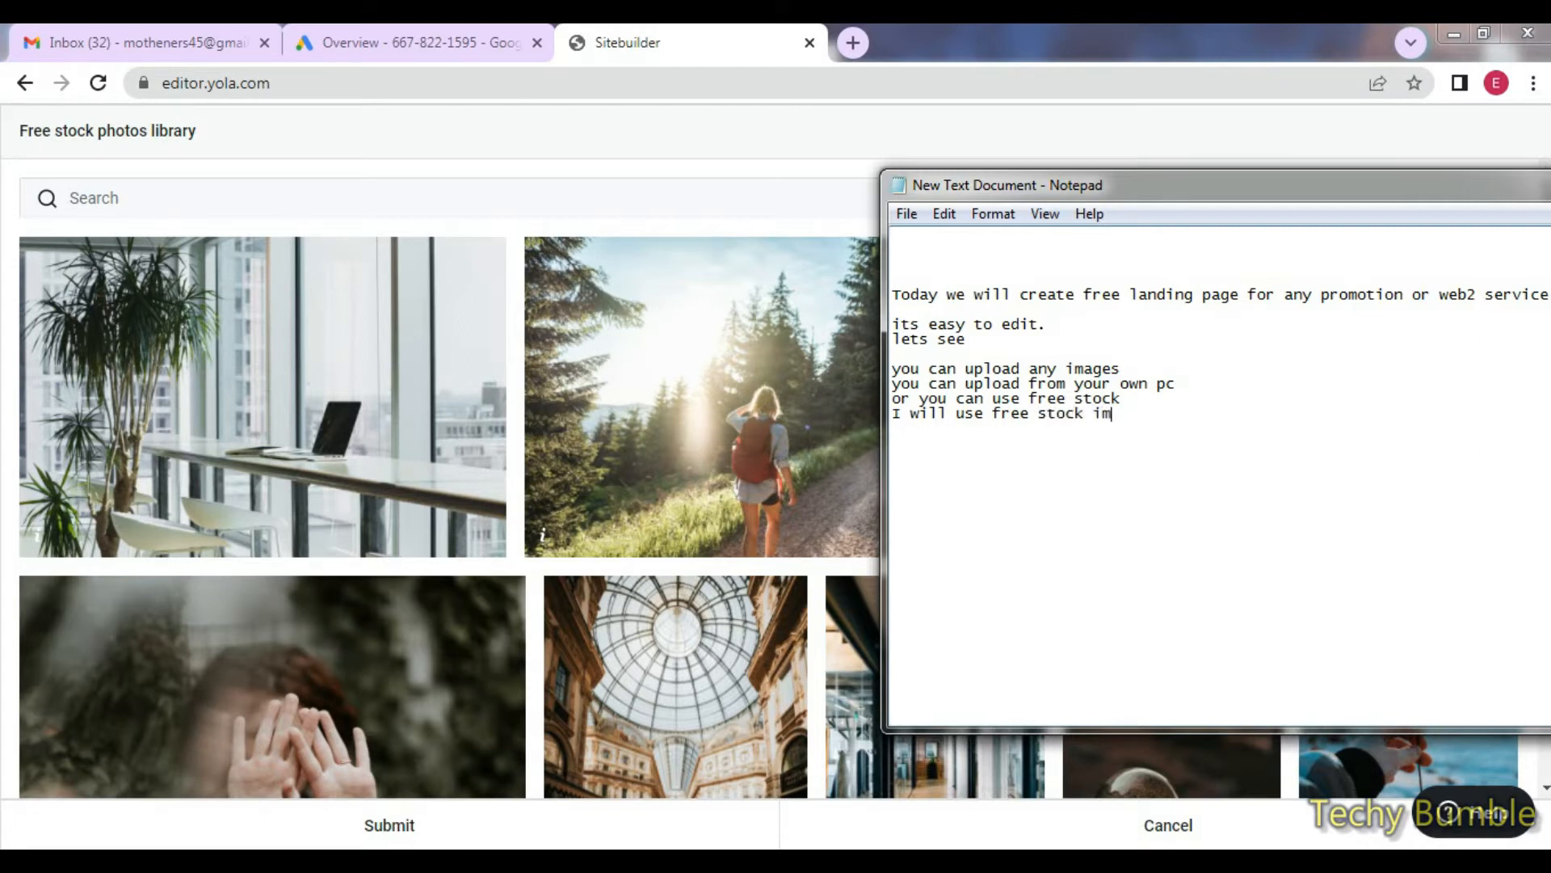
pyautogui.click(659, 36)
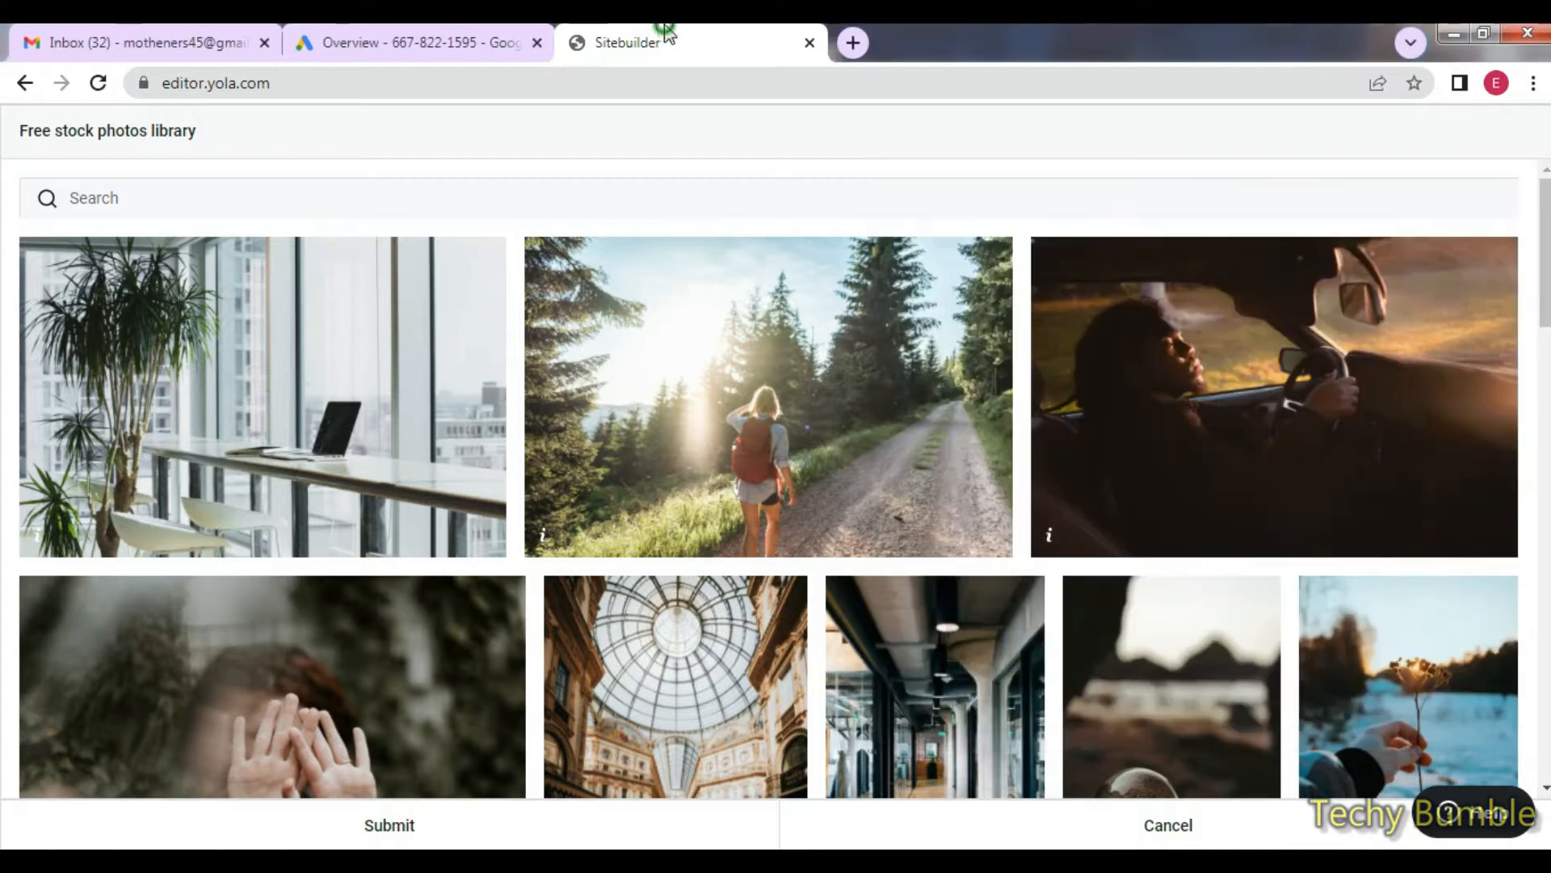
# Replace the first block's image with the stock photo of a closed silver laptop, paints and brushes on a wooden table.
pyautogui.scroll(-4, 856, 477)
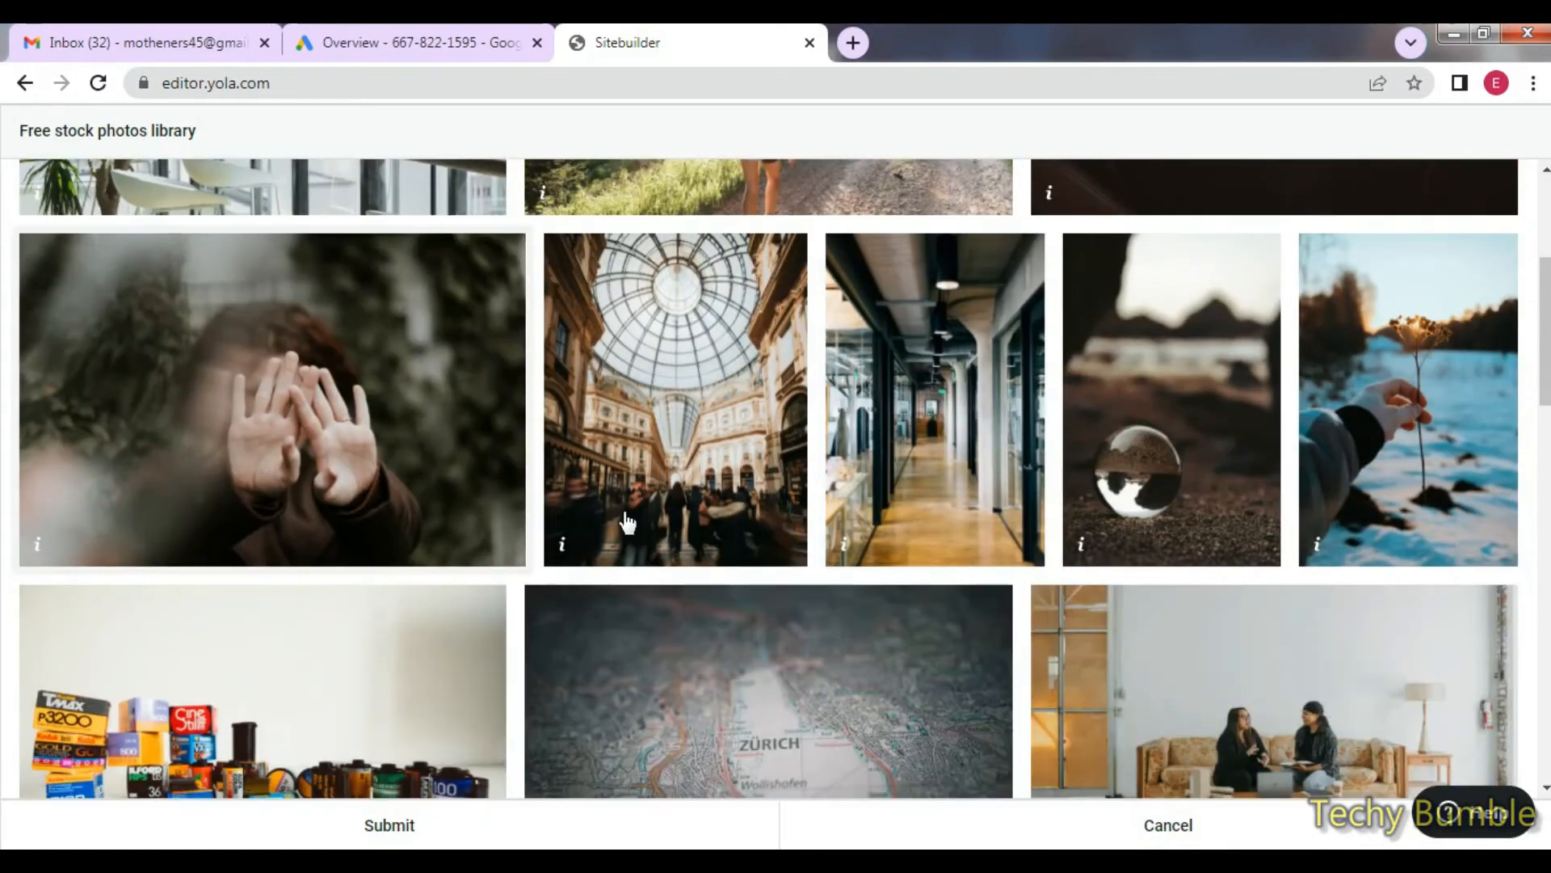
pyautogui.scroll(-3, 894, 527)
pyautogui.scroll(-3, 1318, 498)
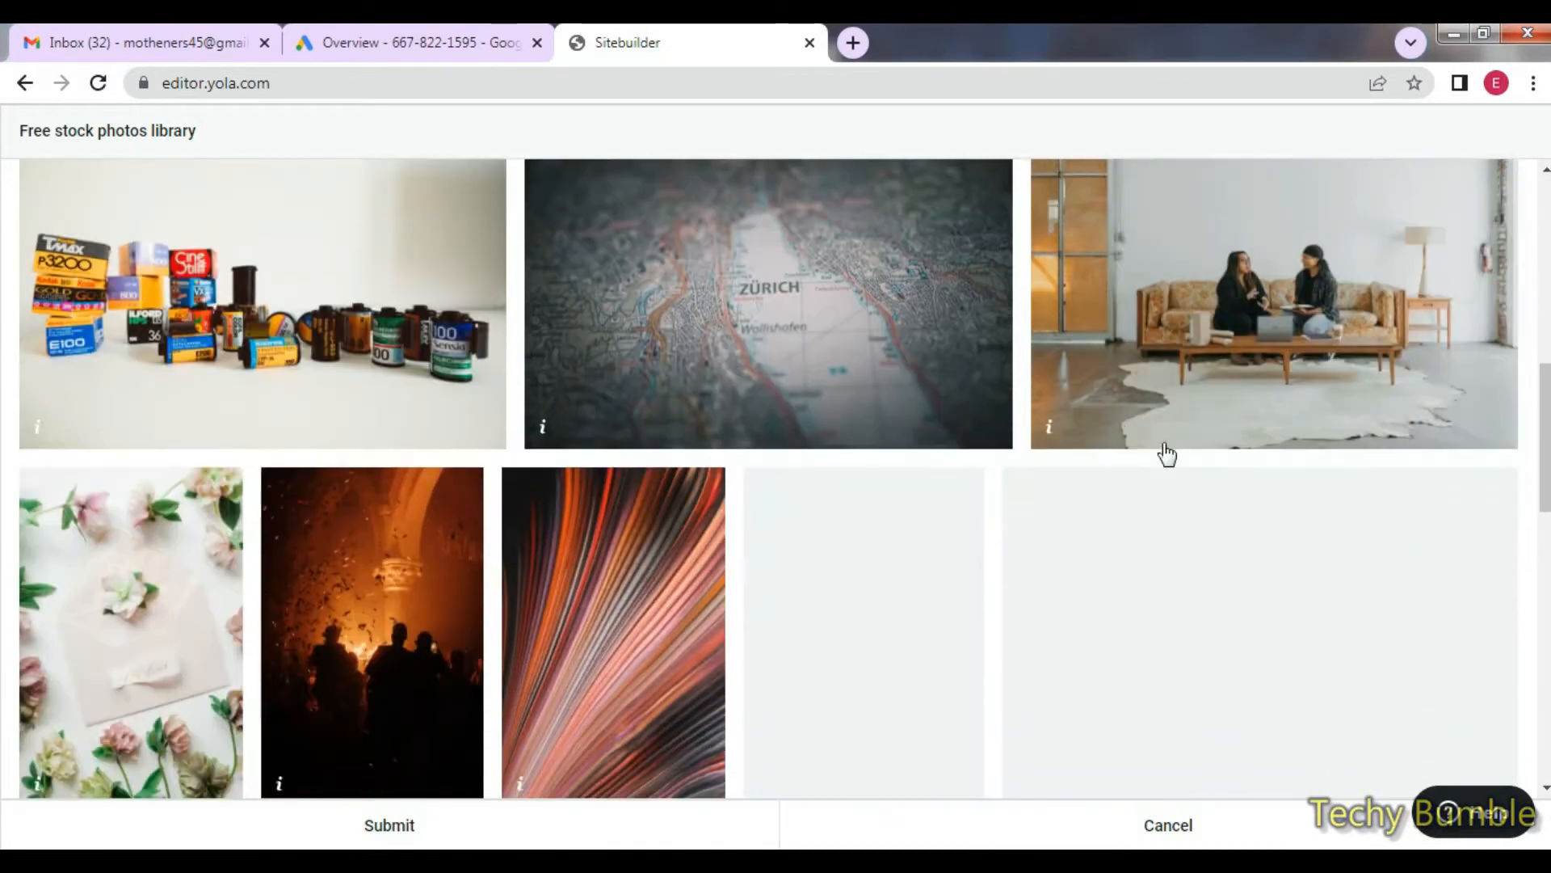
pyautogui.scroll(-4, 1188, 373)
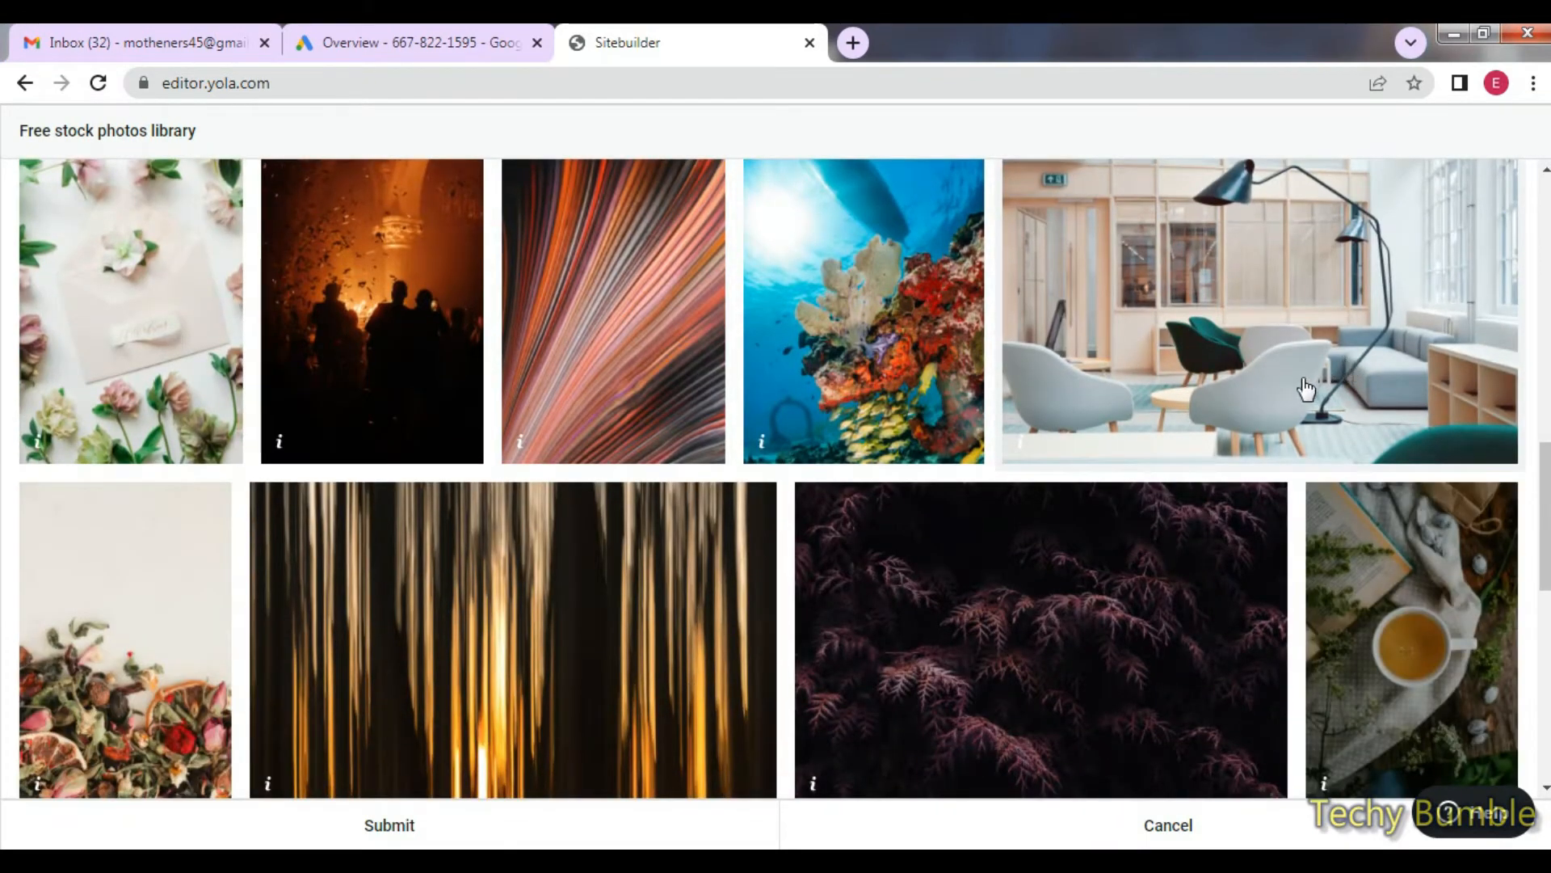
pyautogui.scroll(-5, 1309, 387)
pyautogui.scroll(-1, 1222, 436)
pyautogui.scroll(-2, 1223, 436)
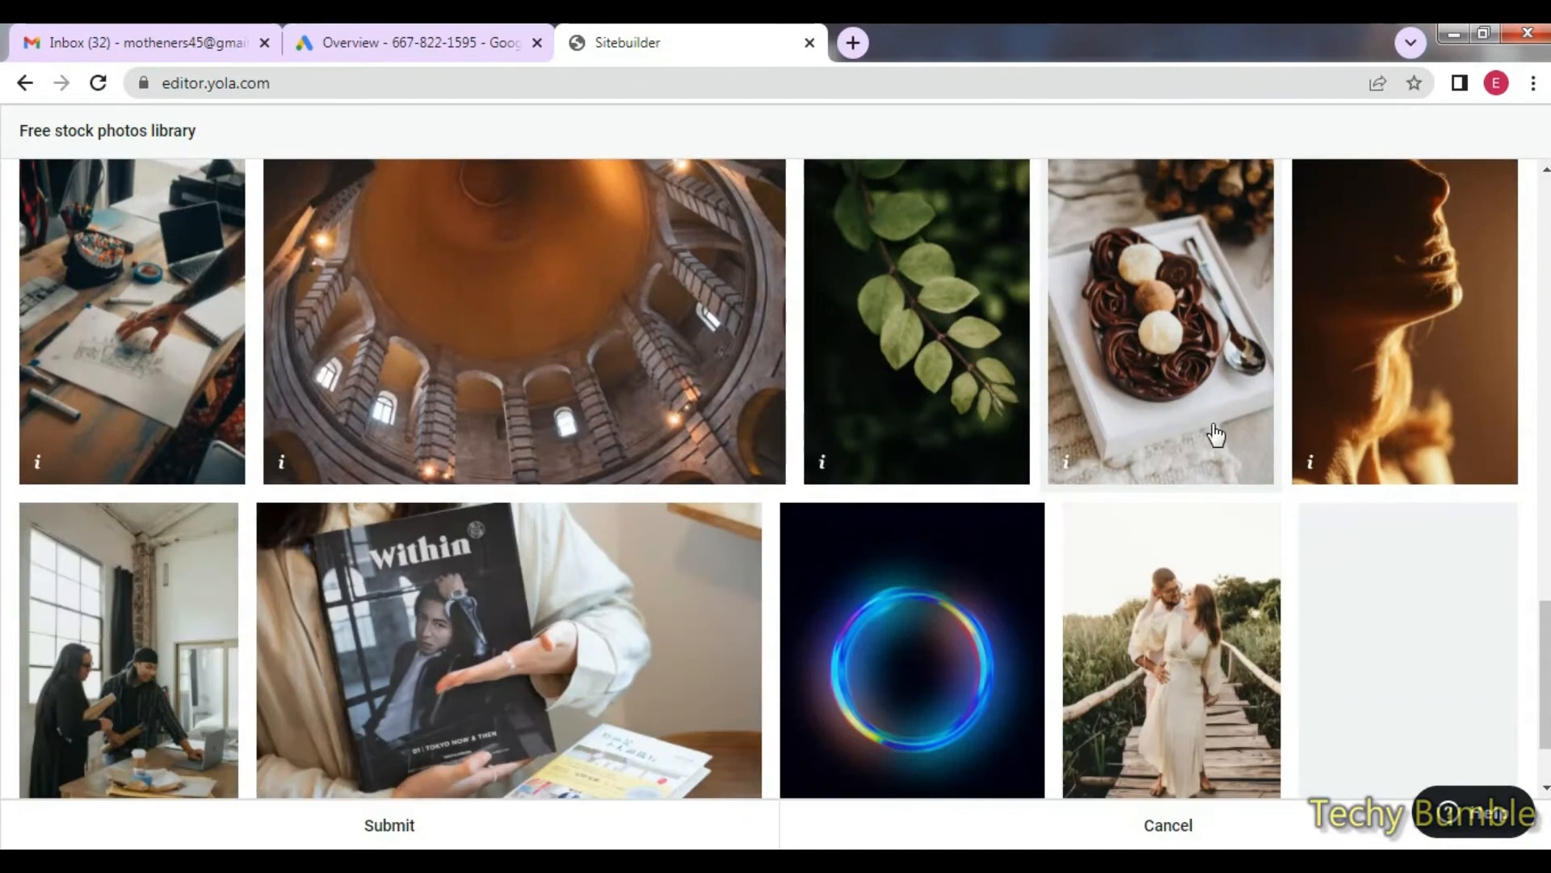
pyautogui.scroll(-1, 599, 619)
pyautogui.scroll(-1, 600, 619)
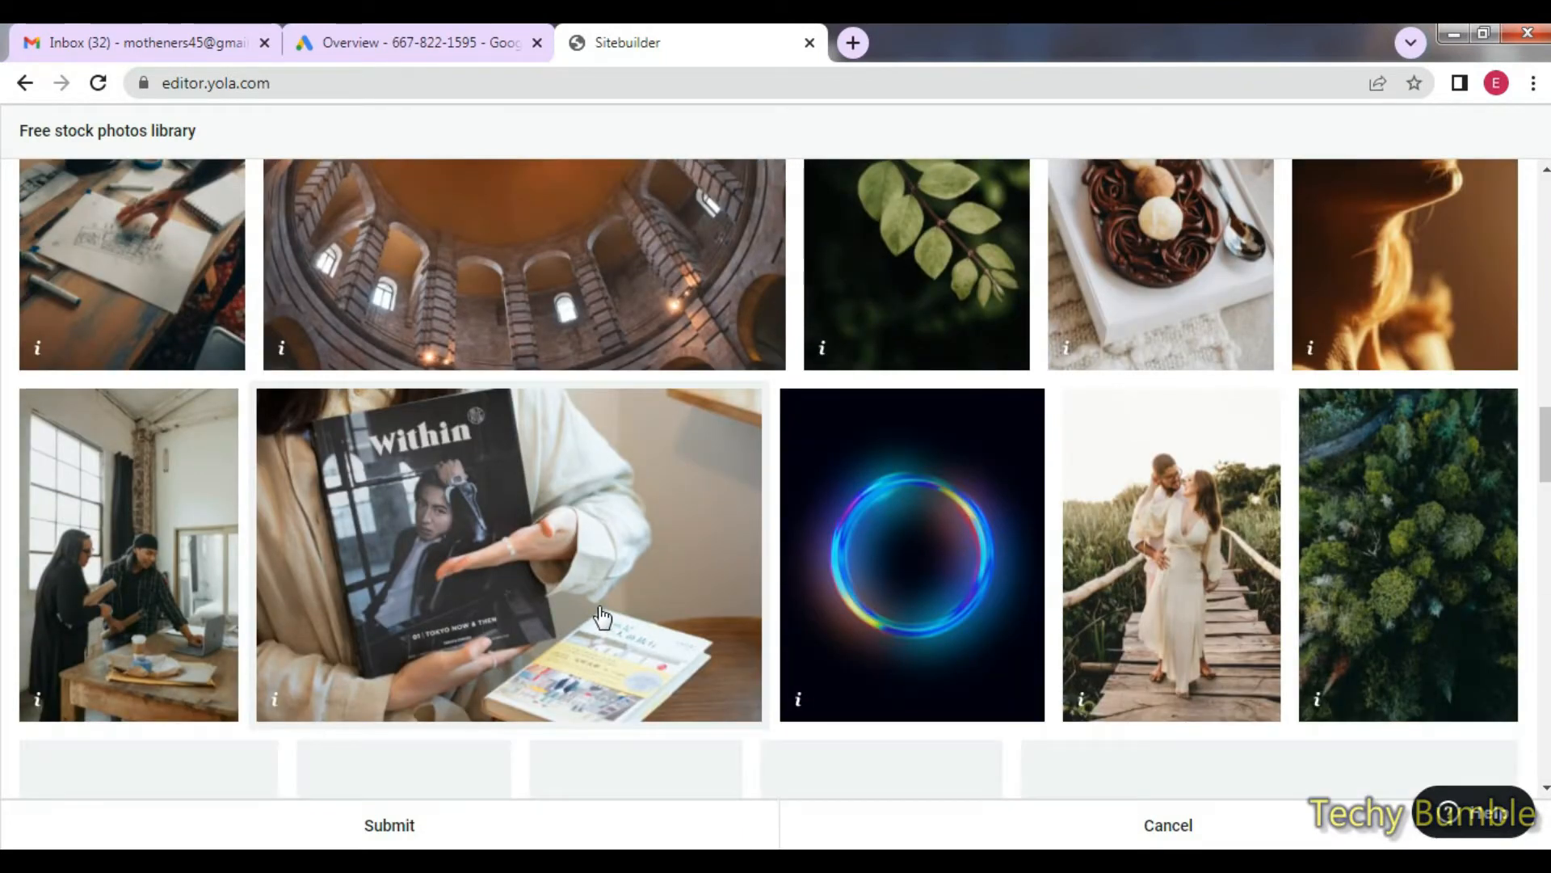
pyautogui.scroll(-4, 623, 610)
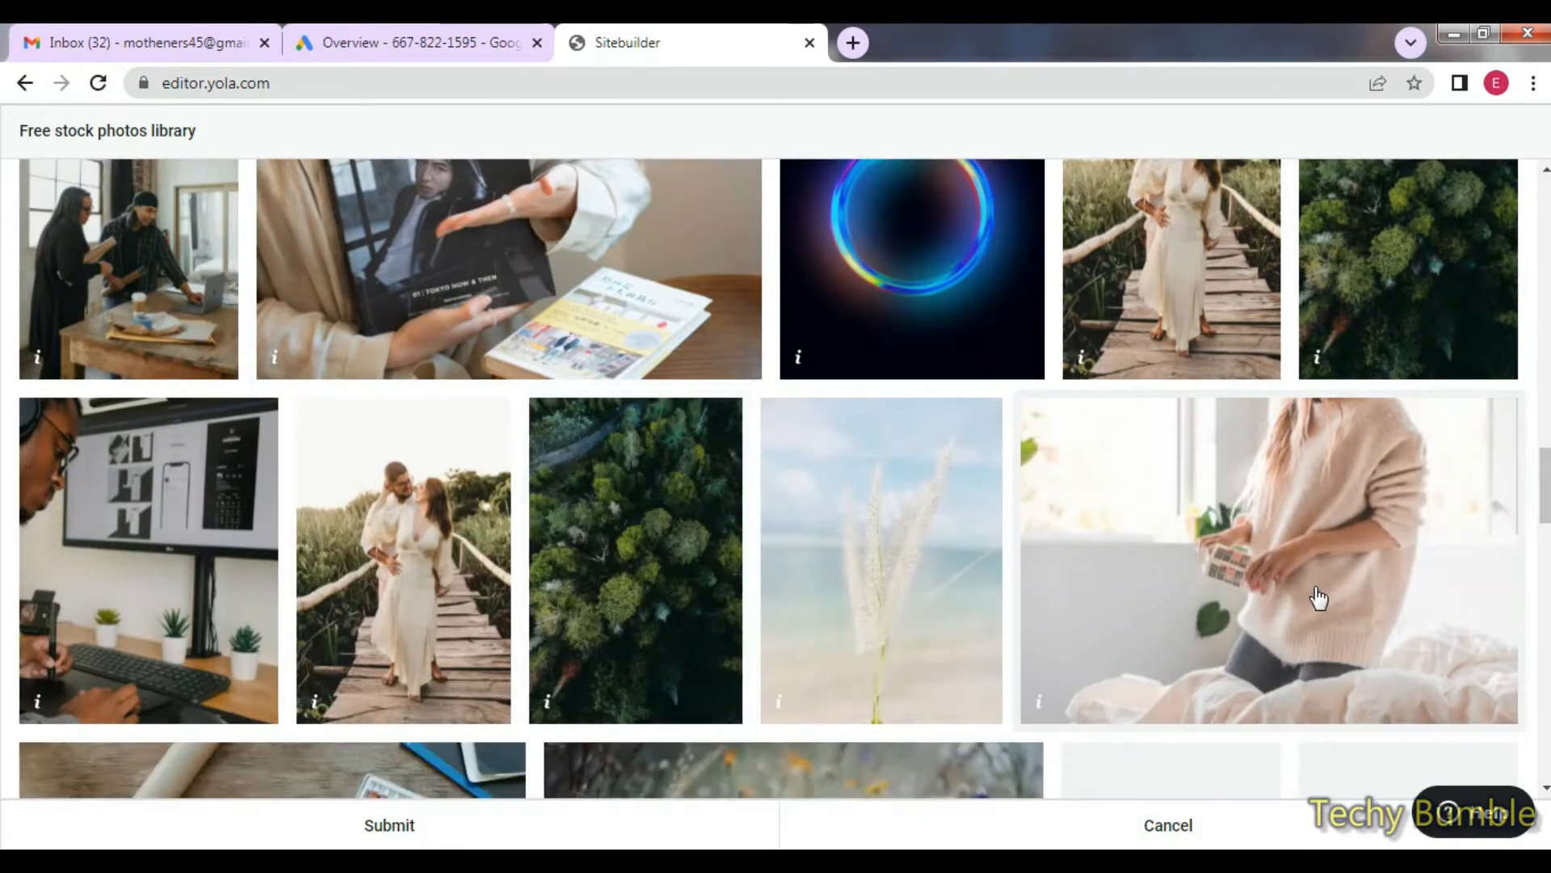
pyautogui.scroll(-5, 380, 475)
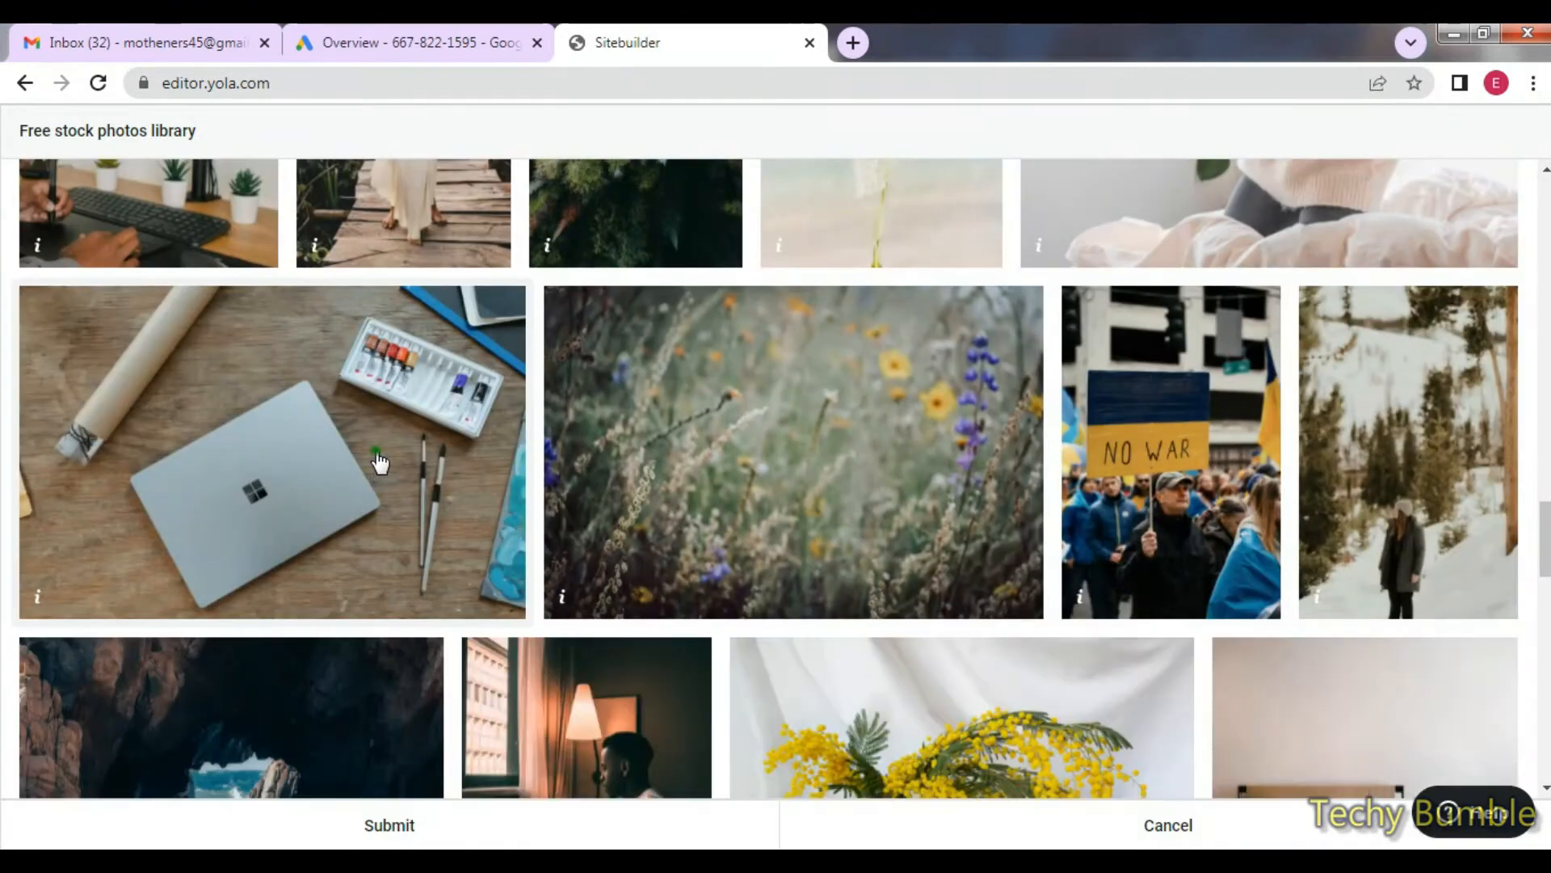
pyautogui.click(380, 462)
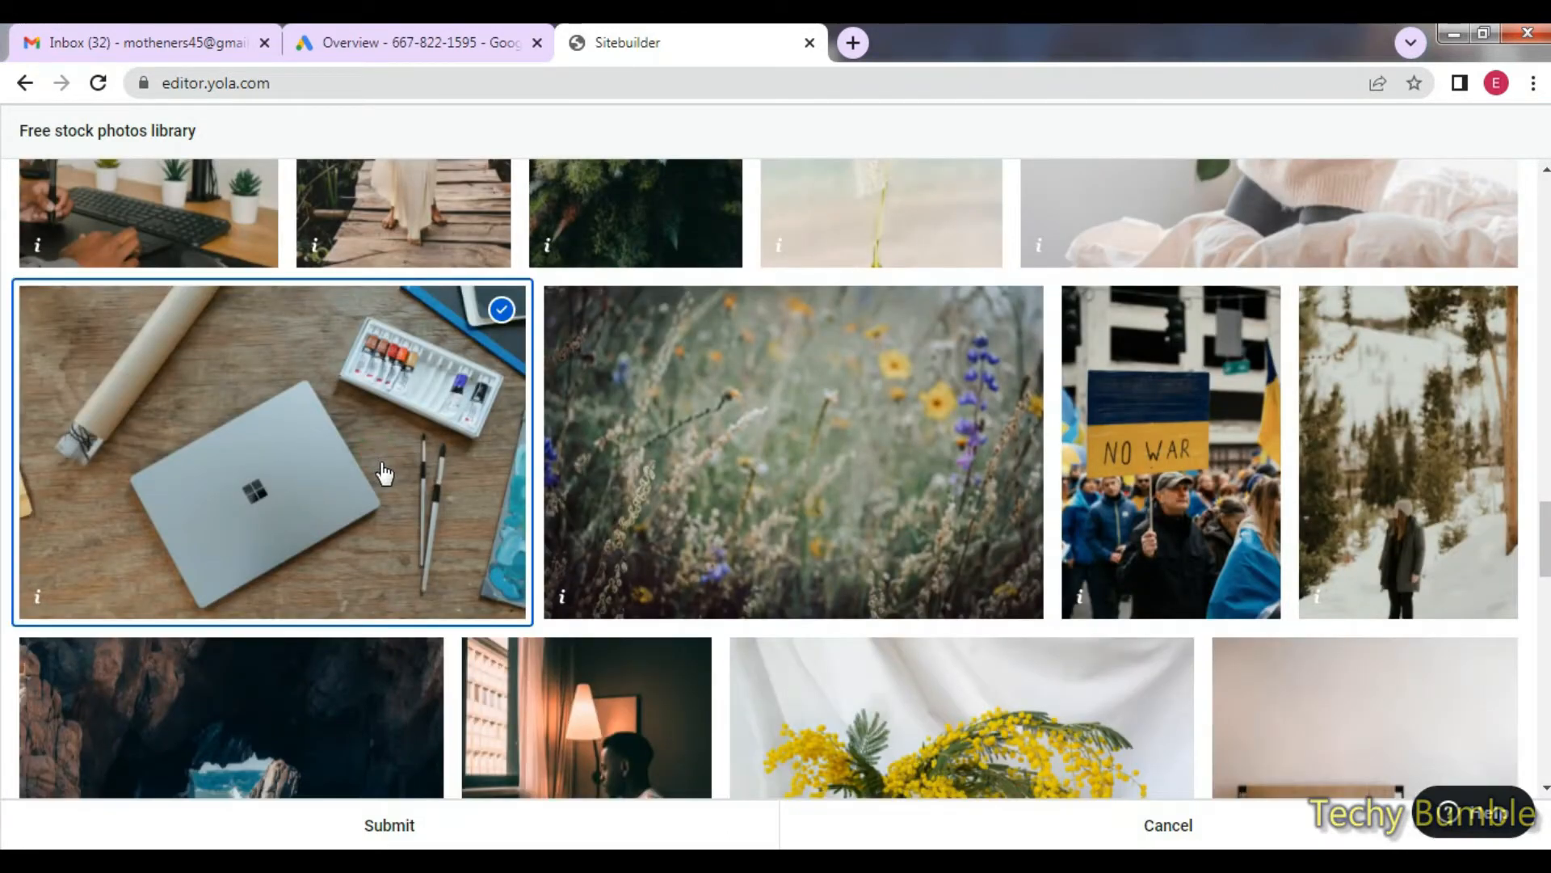
pyautogui.scroll(-3, 1153, 581)
pyautogui.scroll(15, 461, 516)
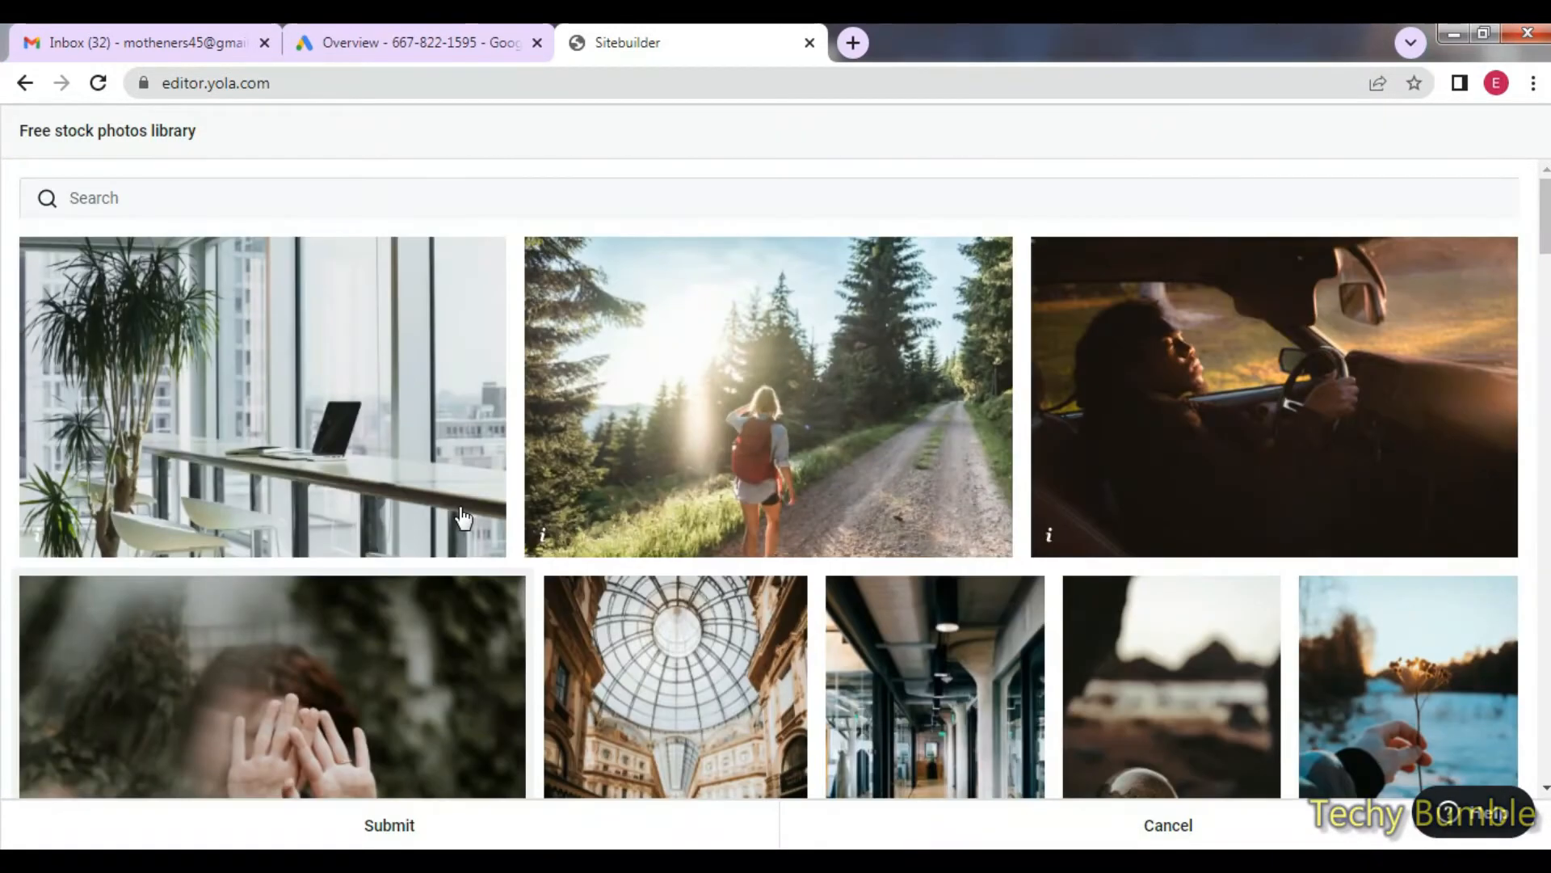
pyautogui.scroll(-1, 1437, 640)
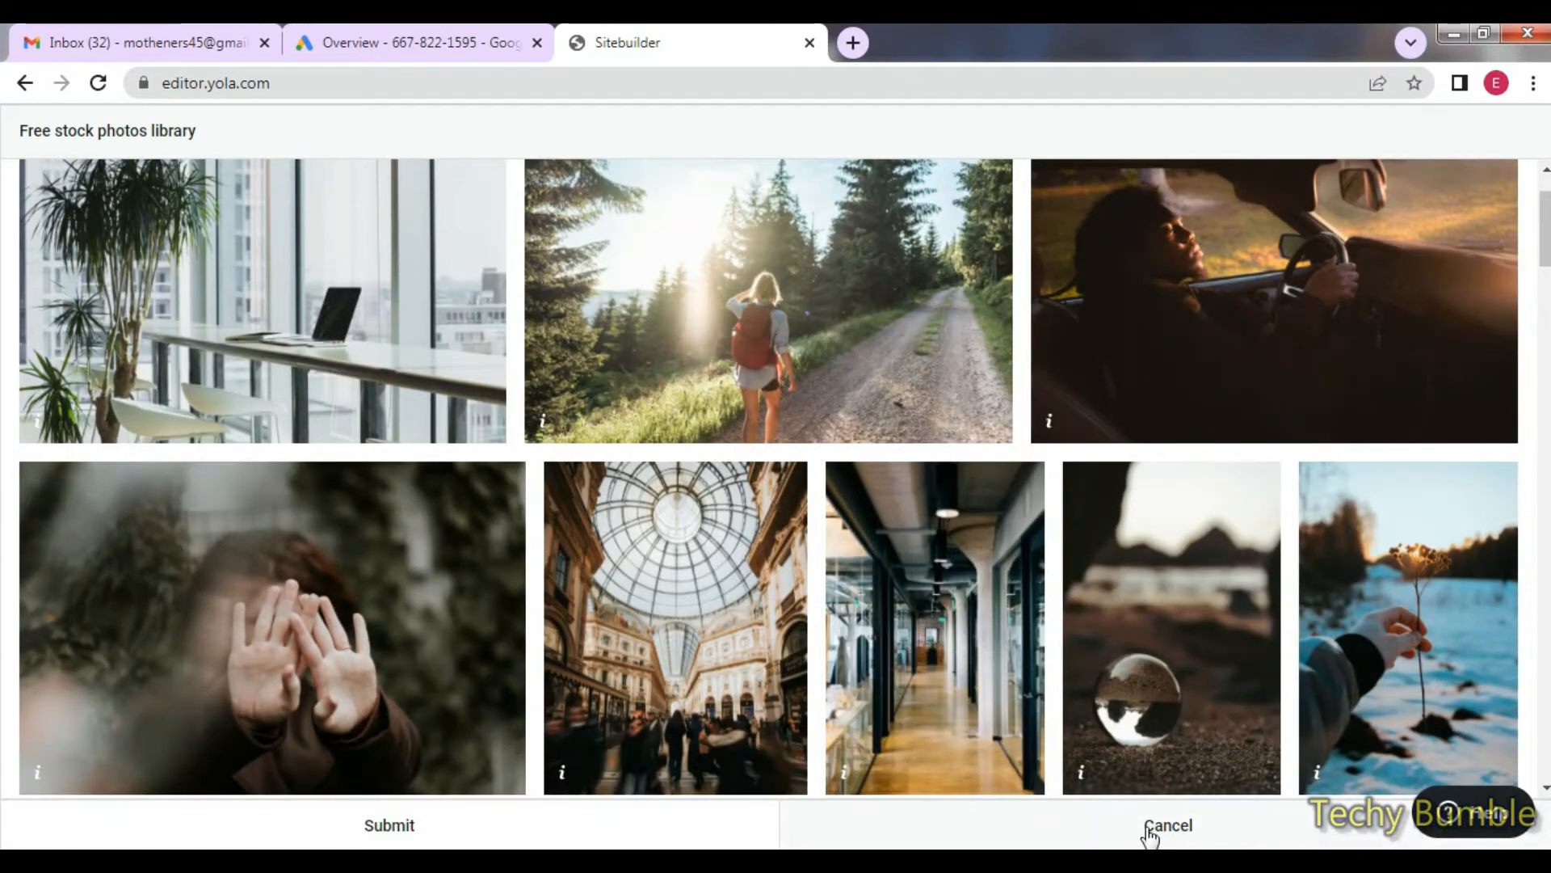
pyautogui.click(391, 825)
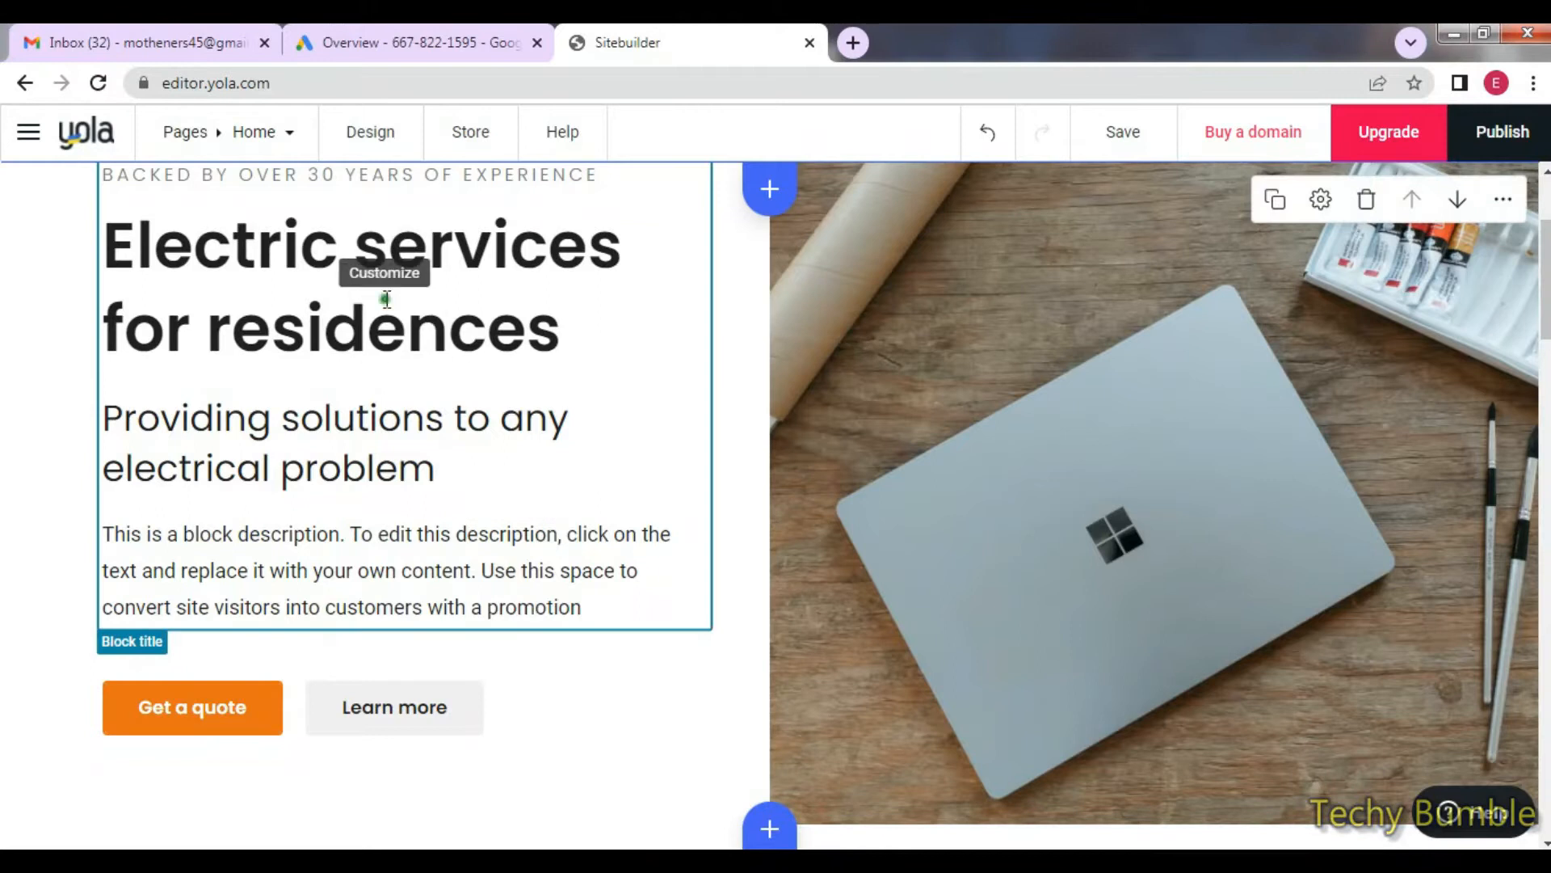
pyautogui.click(386, 299)
pyautogui.tripleClick(235, 243)
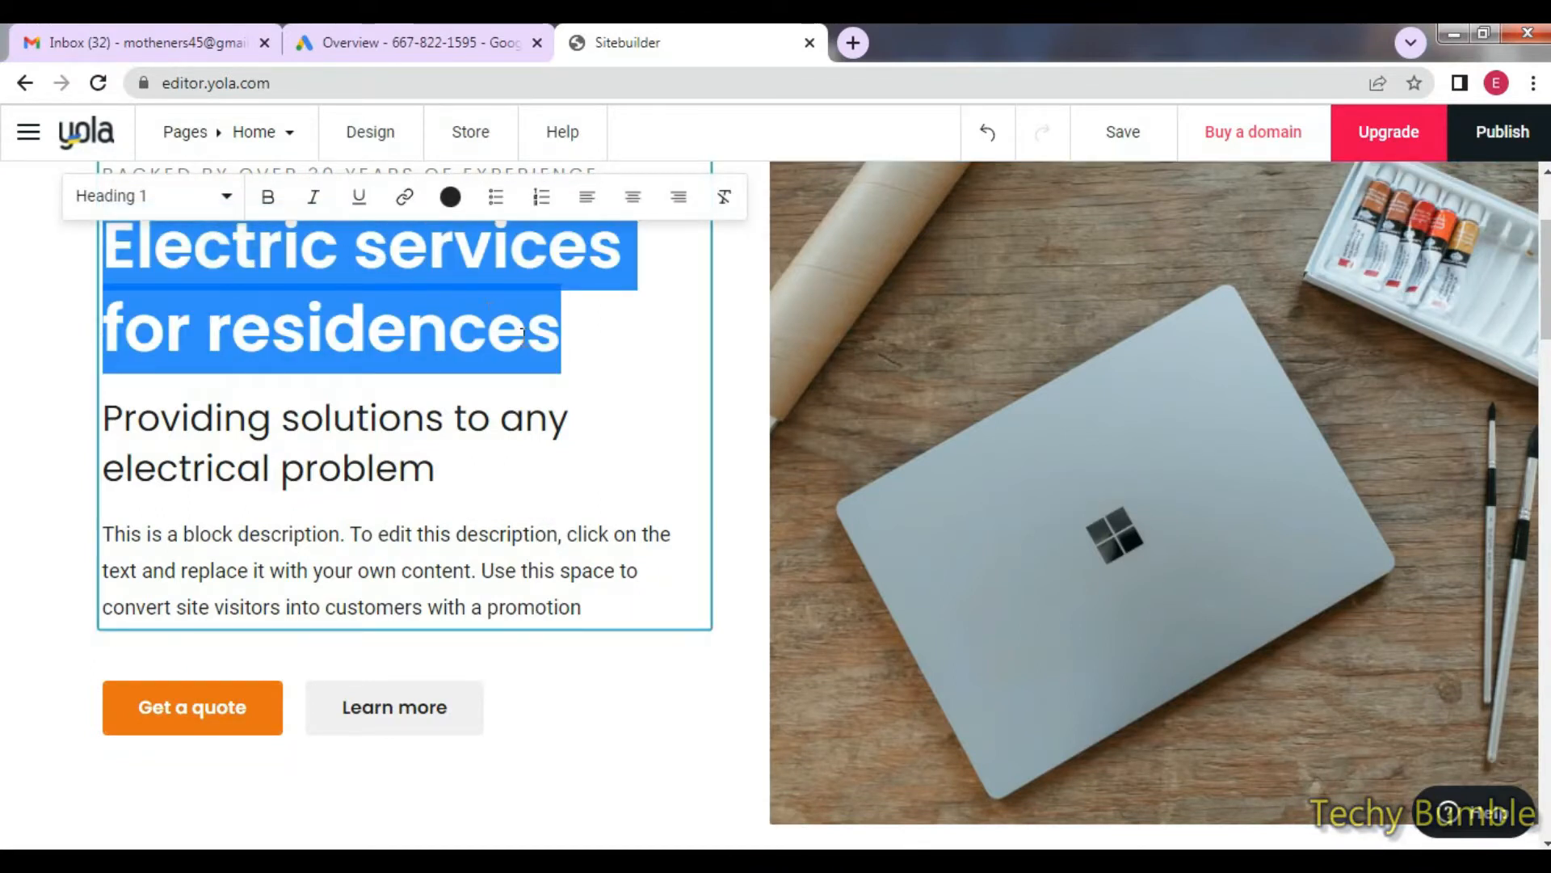
pyautogui.scroll(1, 618, 395)
pyautogui.click(618, 443)
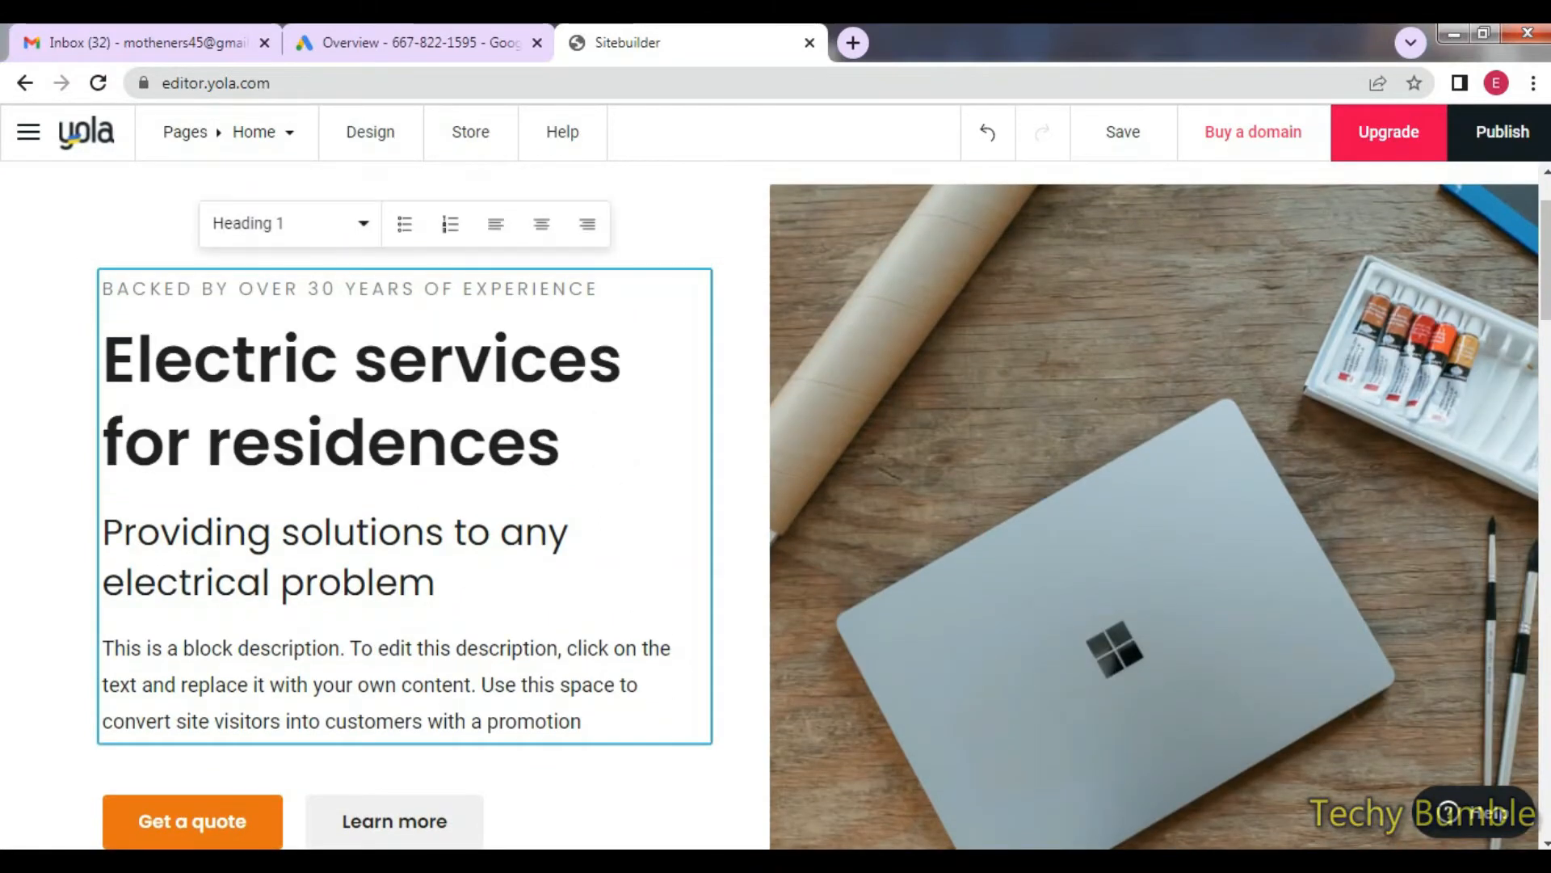
# Switch to Notepad and add the line "now you can edit content" below the existing notes.
pyautogui.hotkey('alt', 'Tab')
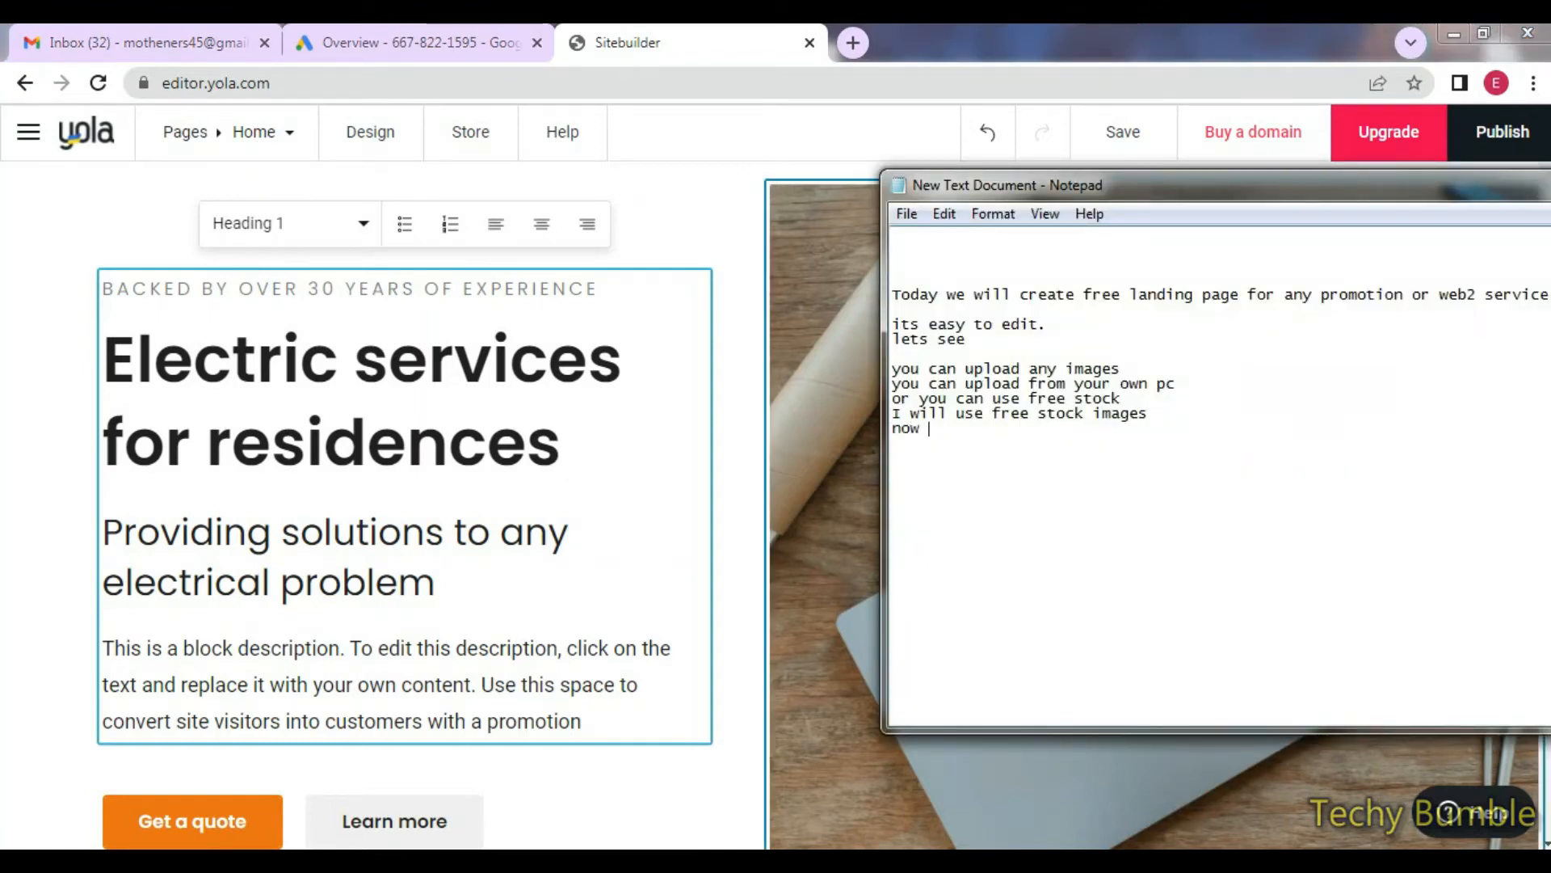
pyautogui.write('edit content')
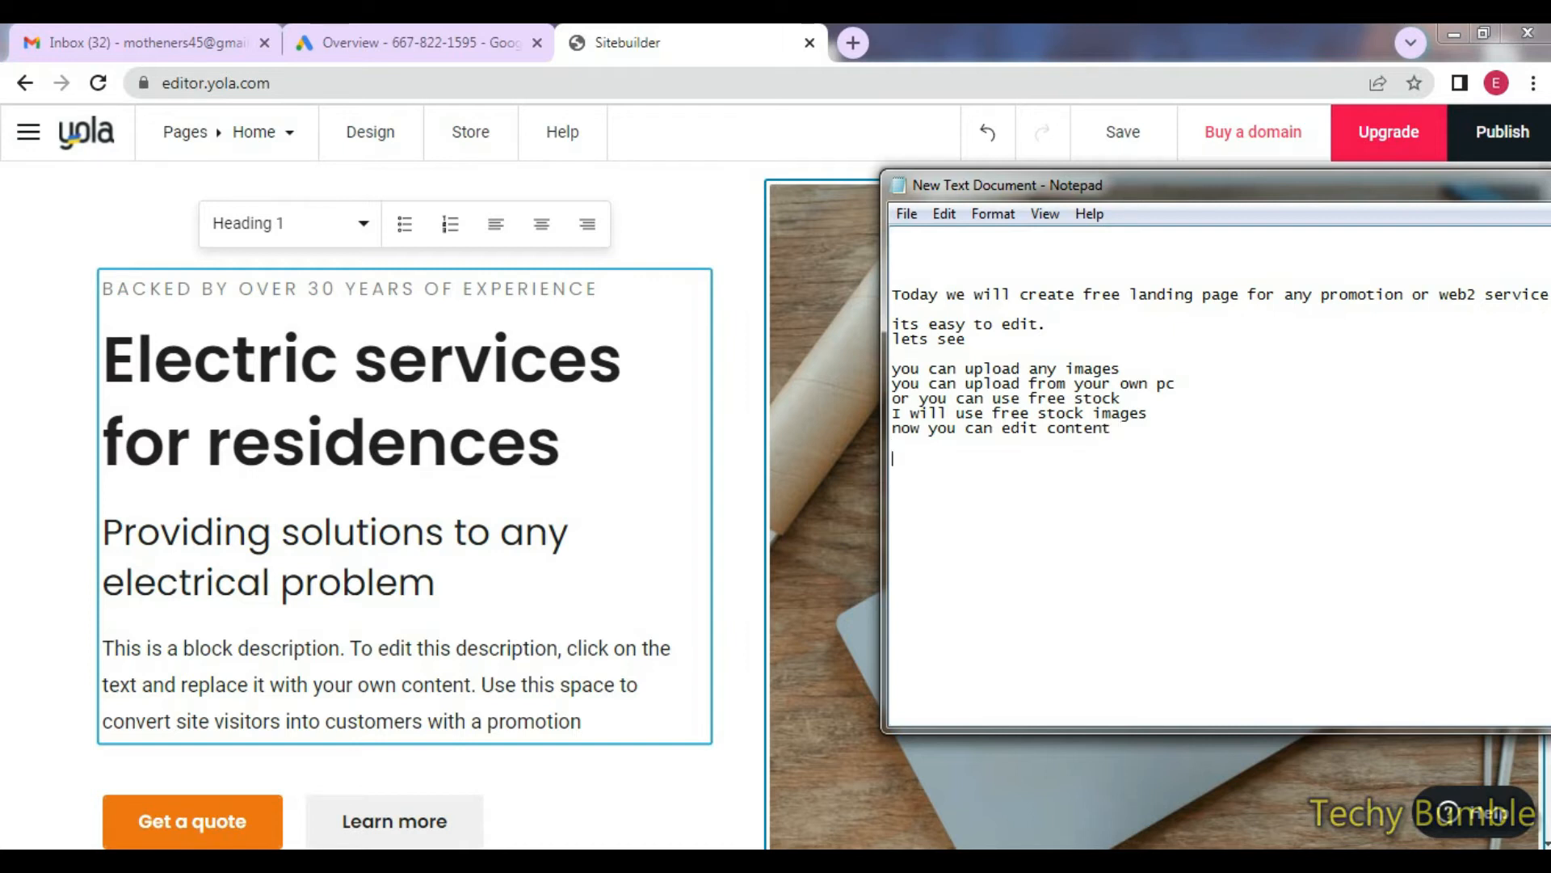
pyautogui.click(982, 475)
# Delete the superscript line "Backed by over 30 years of experience" from the first block, keeping the heading's style intact.
pyautogui.click(420, 288)
pyautogui.tripleClick(415, 287)
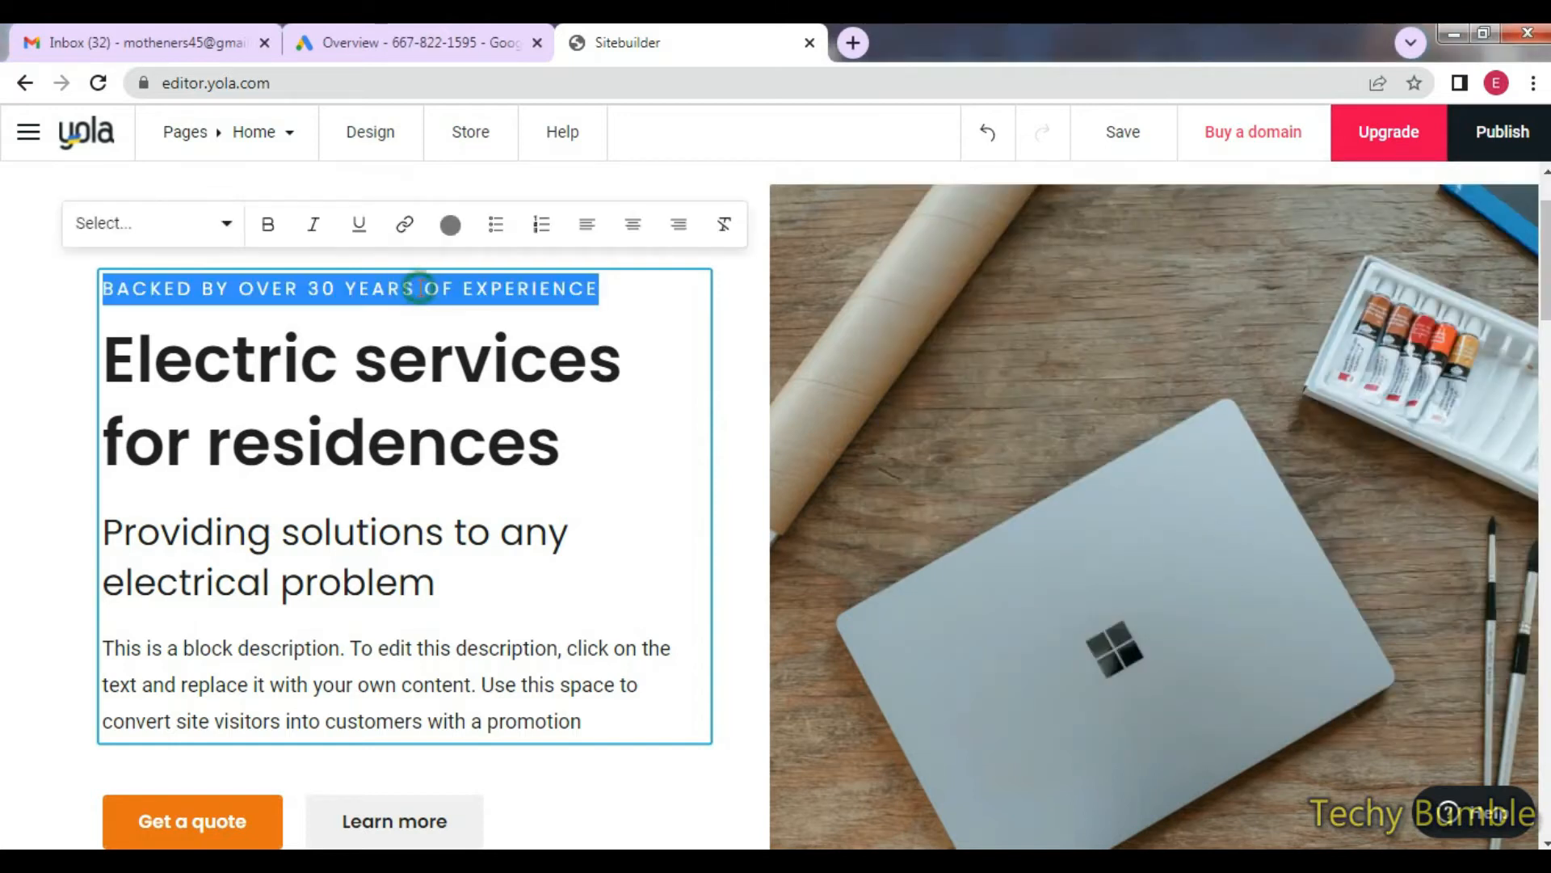
pyautogui.press('Delete')
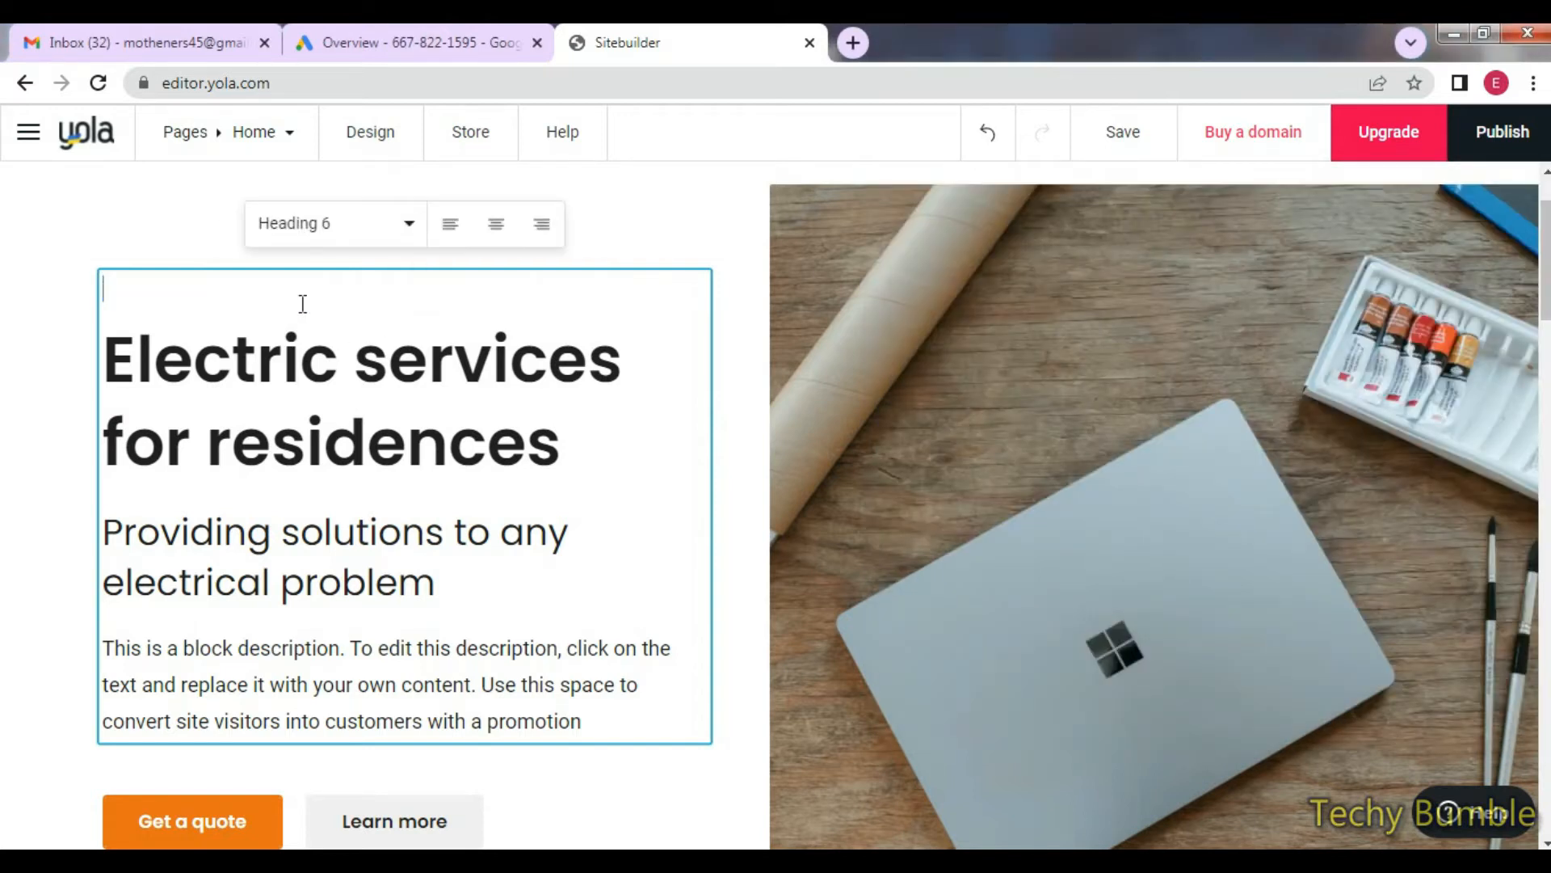
pyautogui.press('Delete')
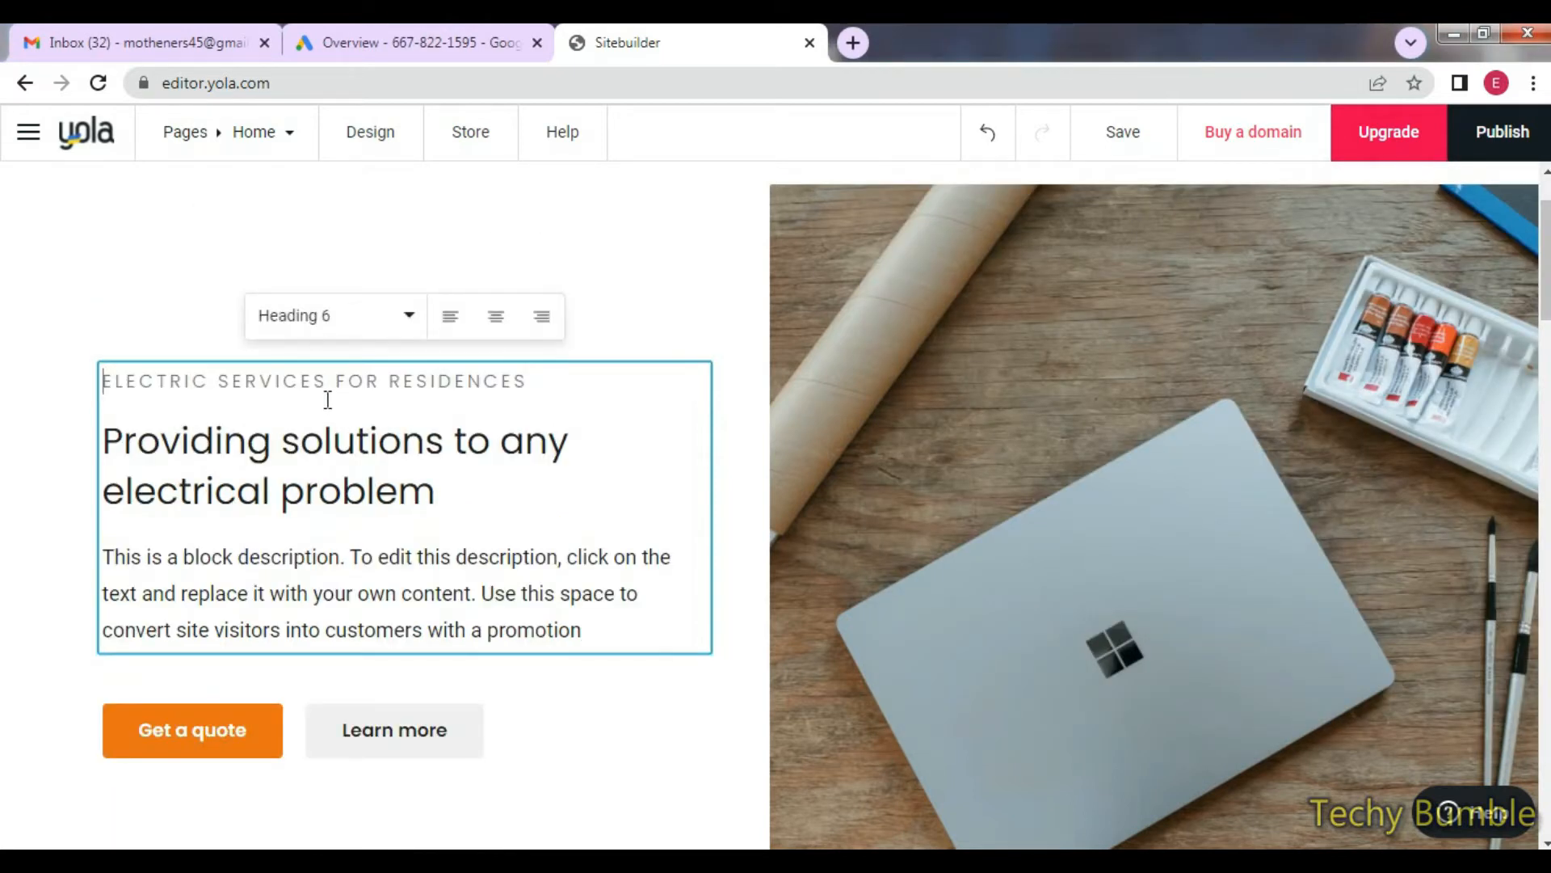
pyautogui.hotkey('ctrl', 'z')
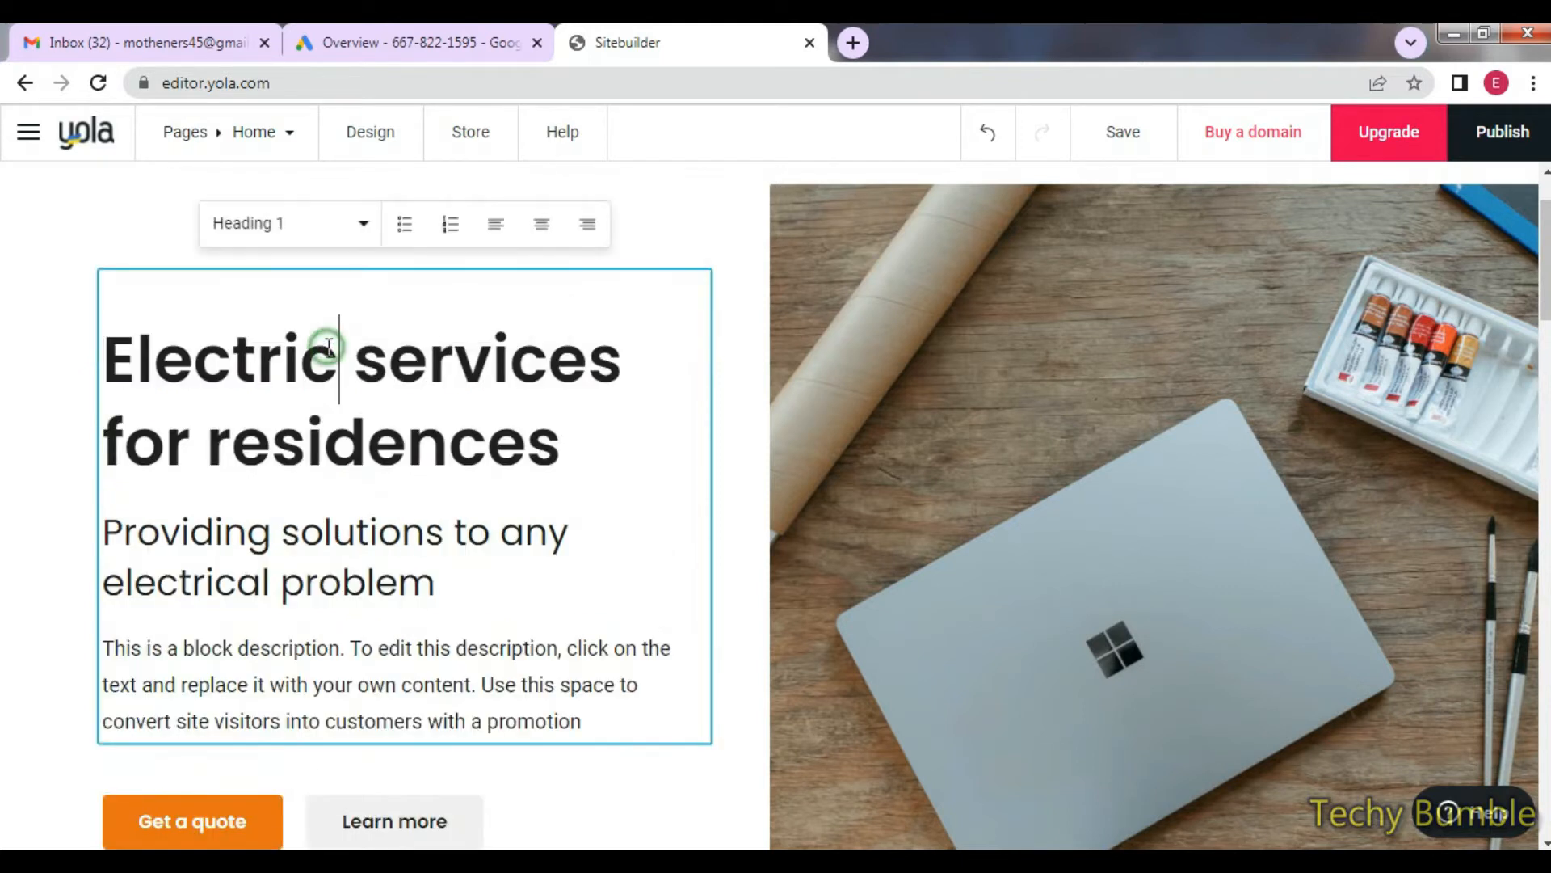
pyautogui.click(125, 313)
pyautogui.click(562, 443)
pyautogui.click(388, 582)
pyautogui.doubleClick(390, 582)
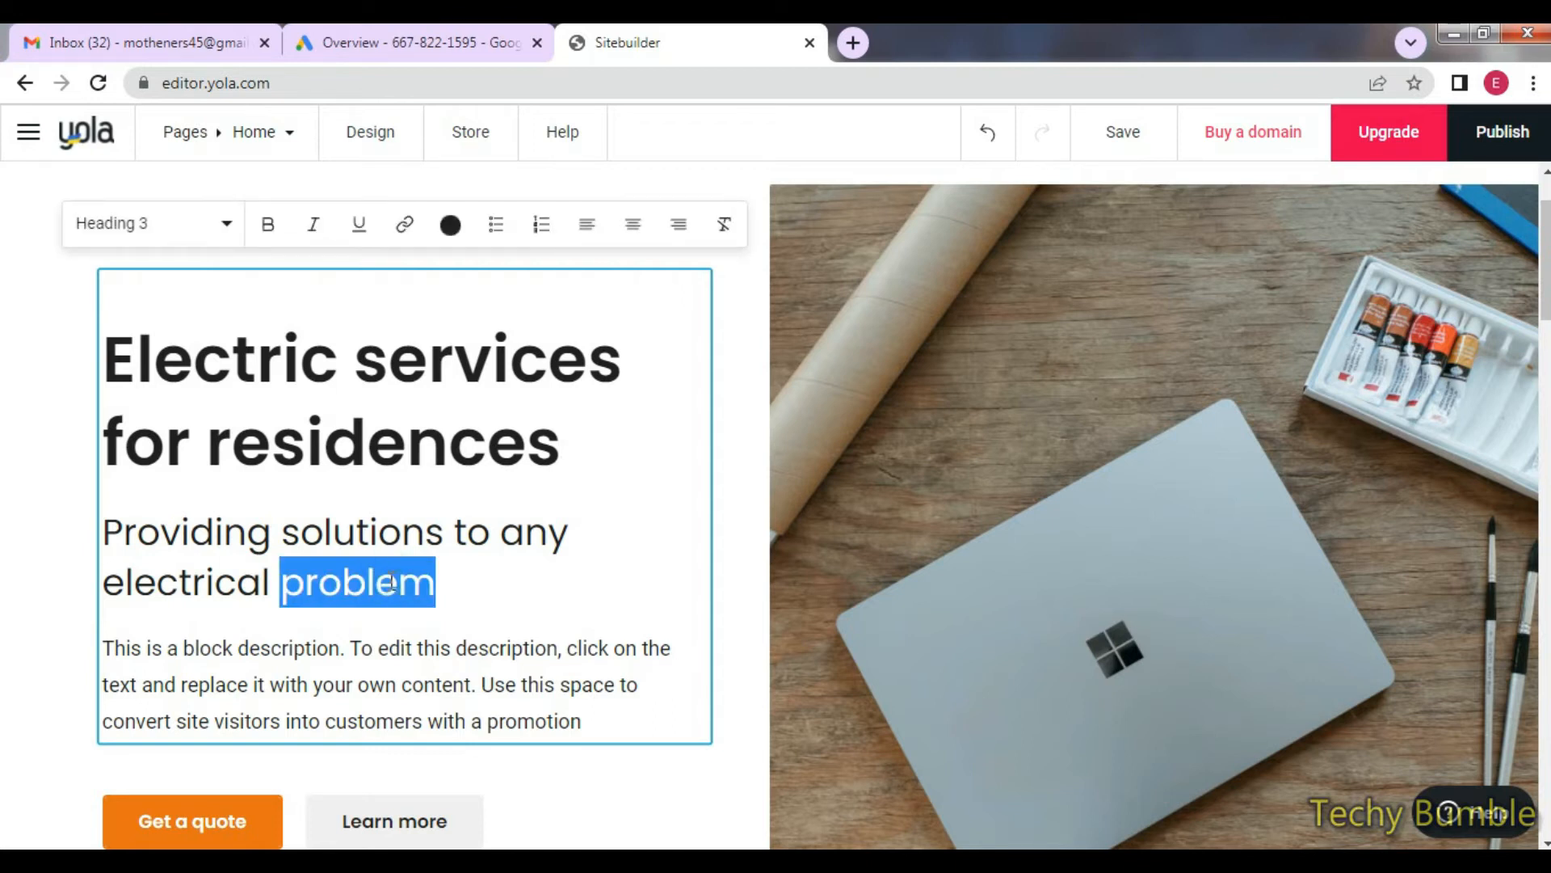
# Remove the sentence "Use this space to convert site visitors into customers with a promotion" from the first block's description.
pyautogui.scroll(-4, 390, 582)
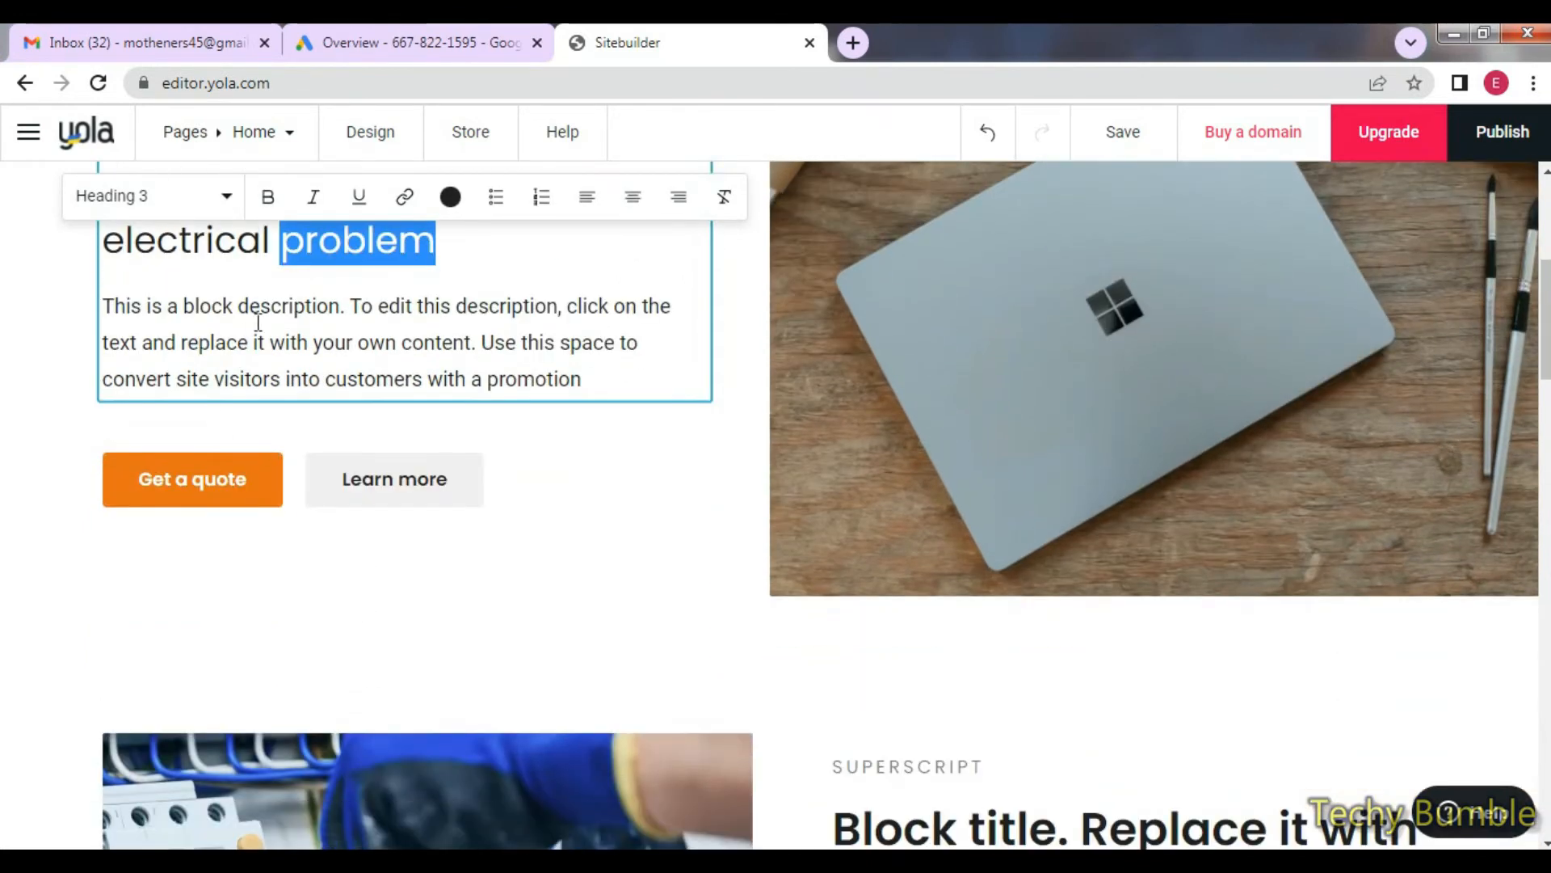
pyautogui.click(371, 309)
pyautogui.click(594, 377)
pyautogui.moveTo(594, 377); pyautogui.dragTo(482, 342)
pyautogui.press('BackSpace')
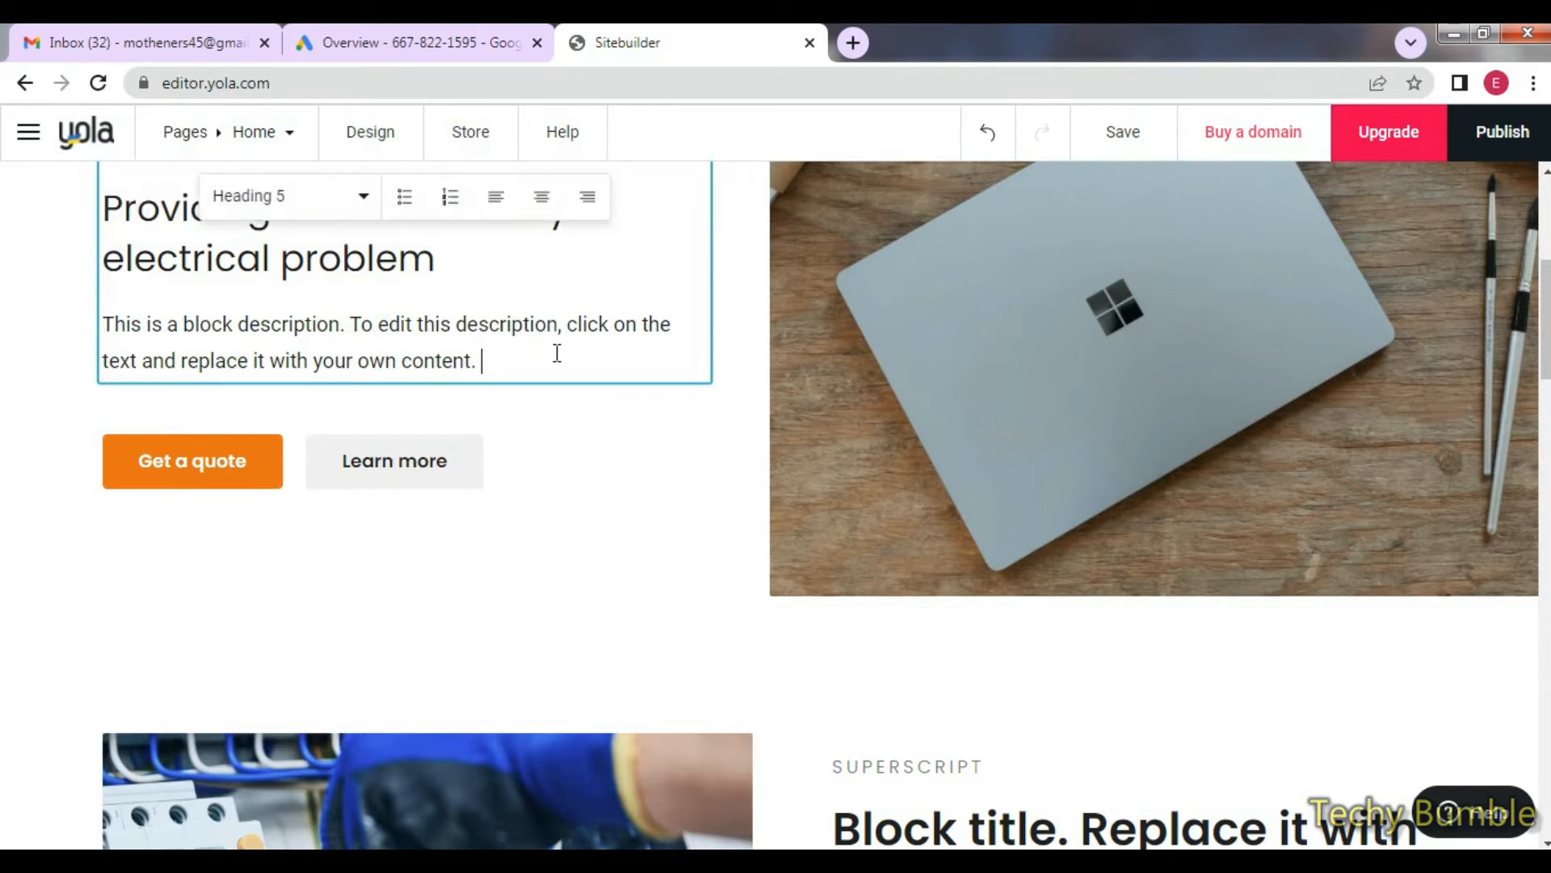
pyautogui.click(580, 394)
# Examine the editing options offered for the first block's "Get a quote" button.
pyautogui.click(217, 453)
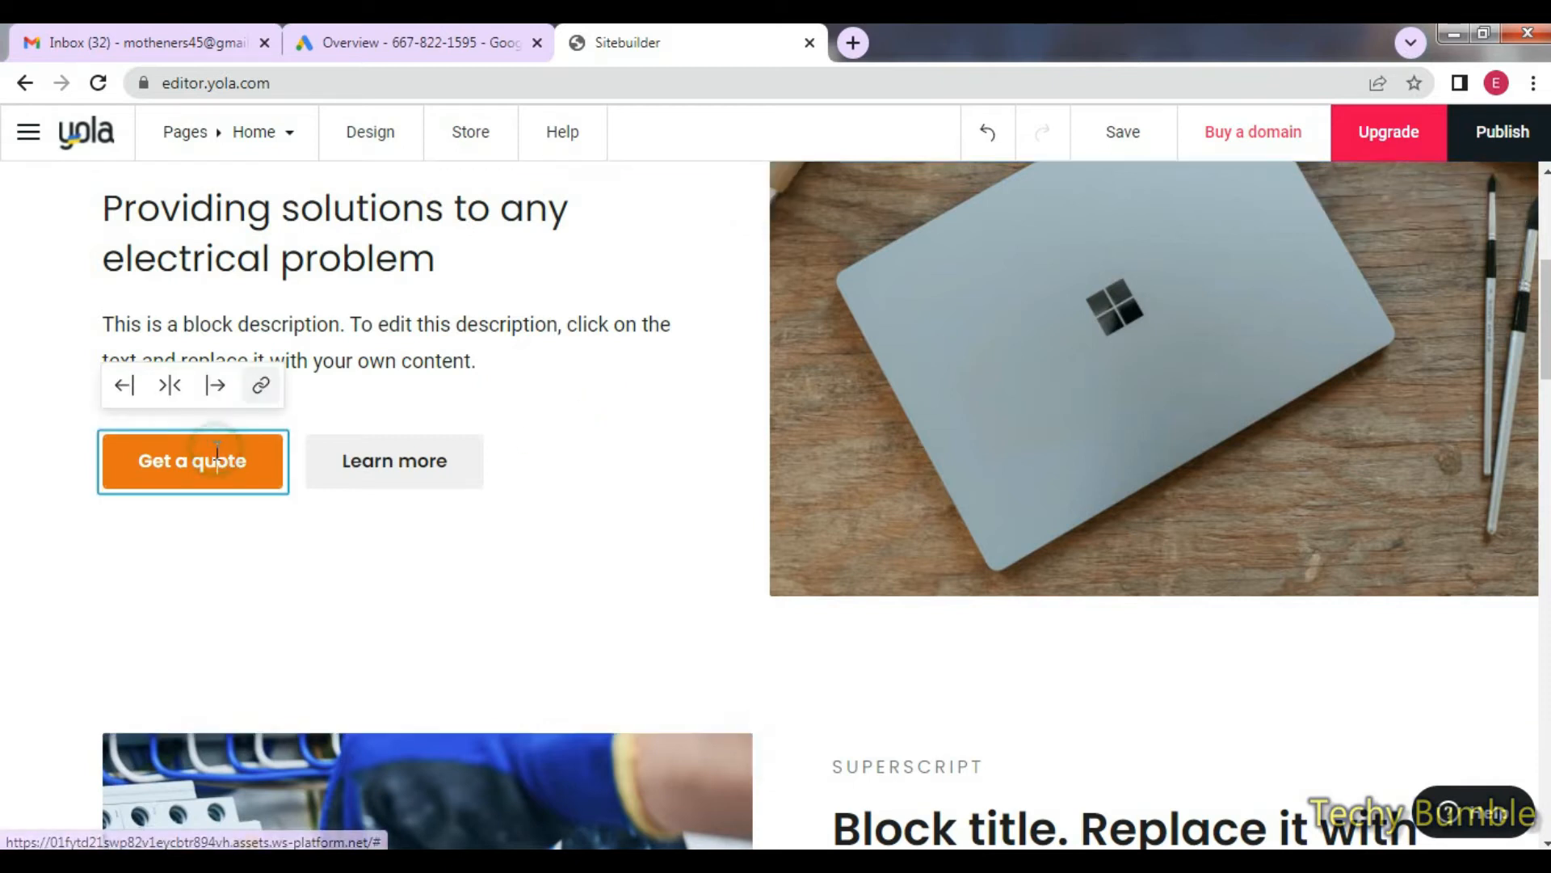
pyautogui.click(297, 518)
pyautogui.click(223, 465)
pyautogui.click(305, 526)
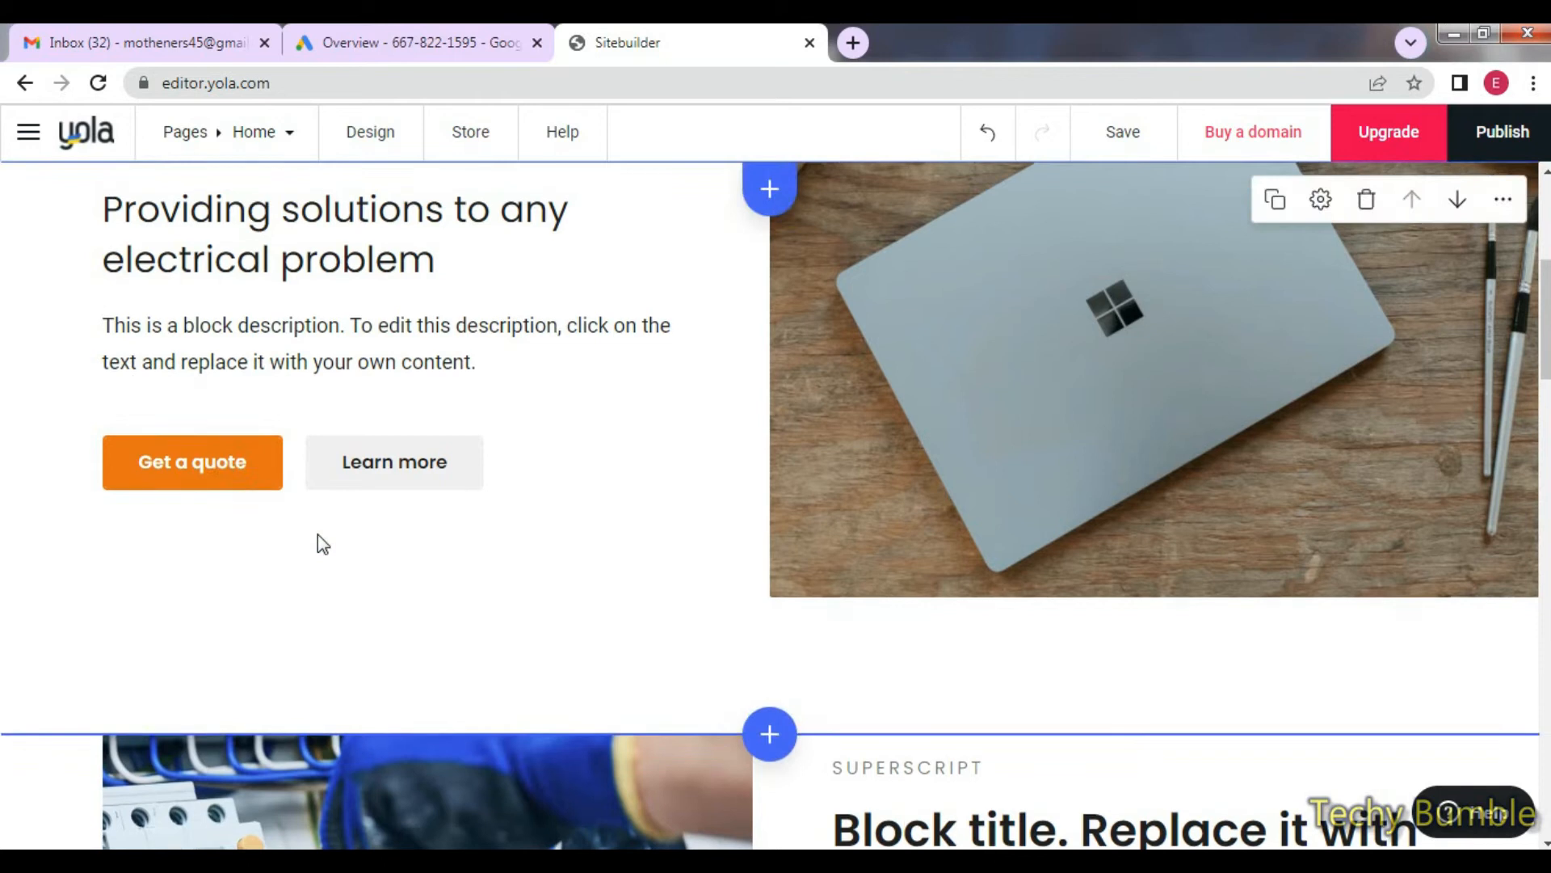
pyautogui.scroll(1, 318, 535)
pyautogui.click(166, 574)
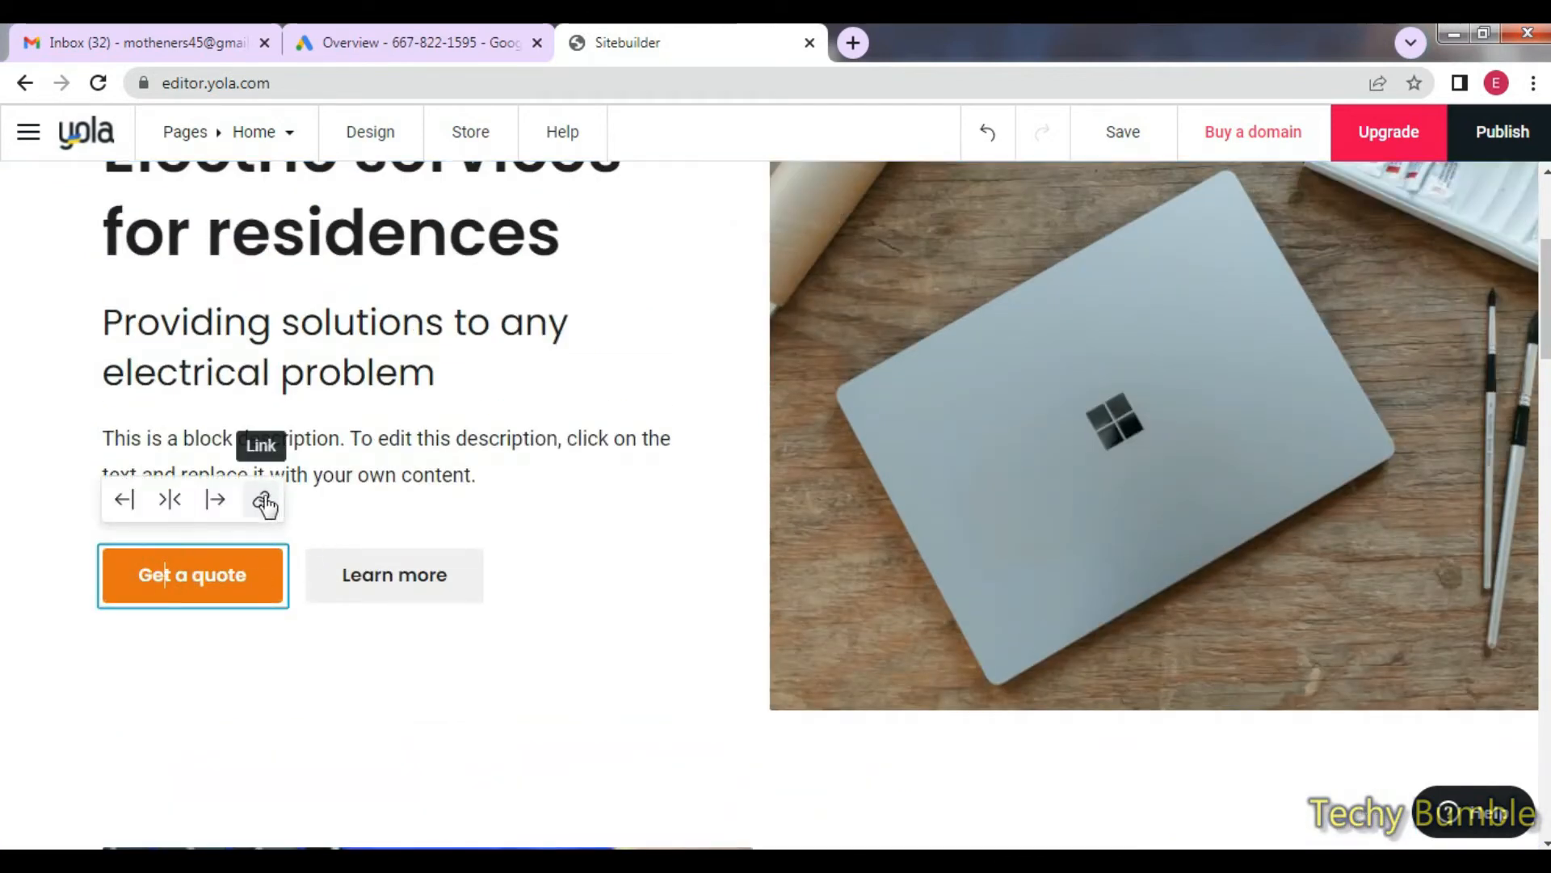
pyautogui.click(262, 622)
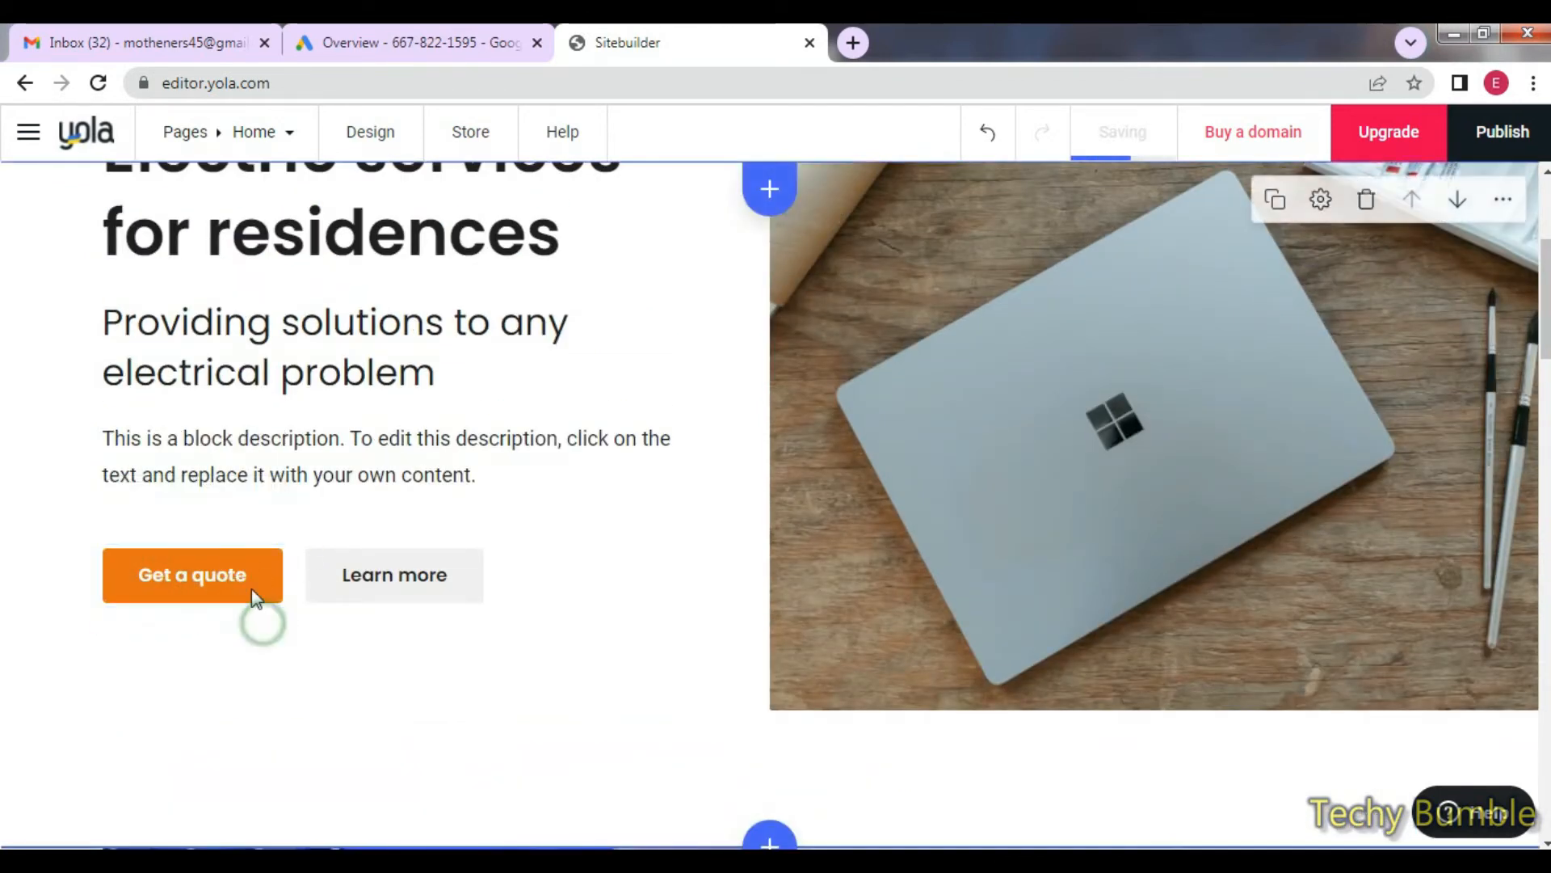
pyautogui.click(250, 592)
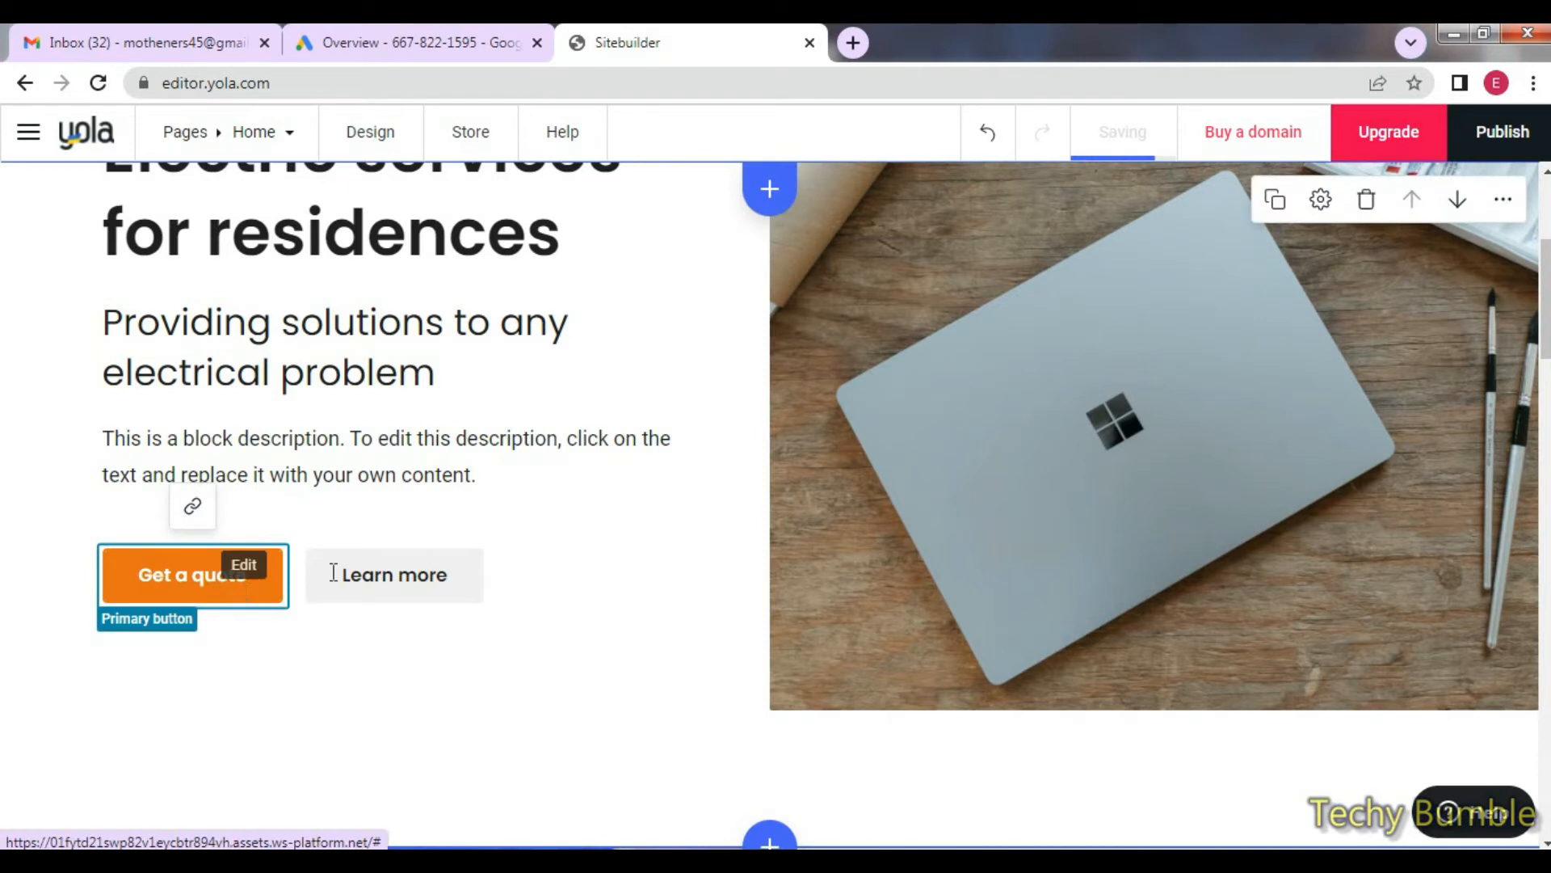
# Hide the primary button through the first block's settings and save the change.
pyautogui.click(1503, 202)
pyautogui.click(1502, 202)
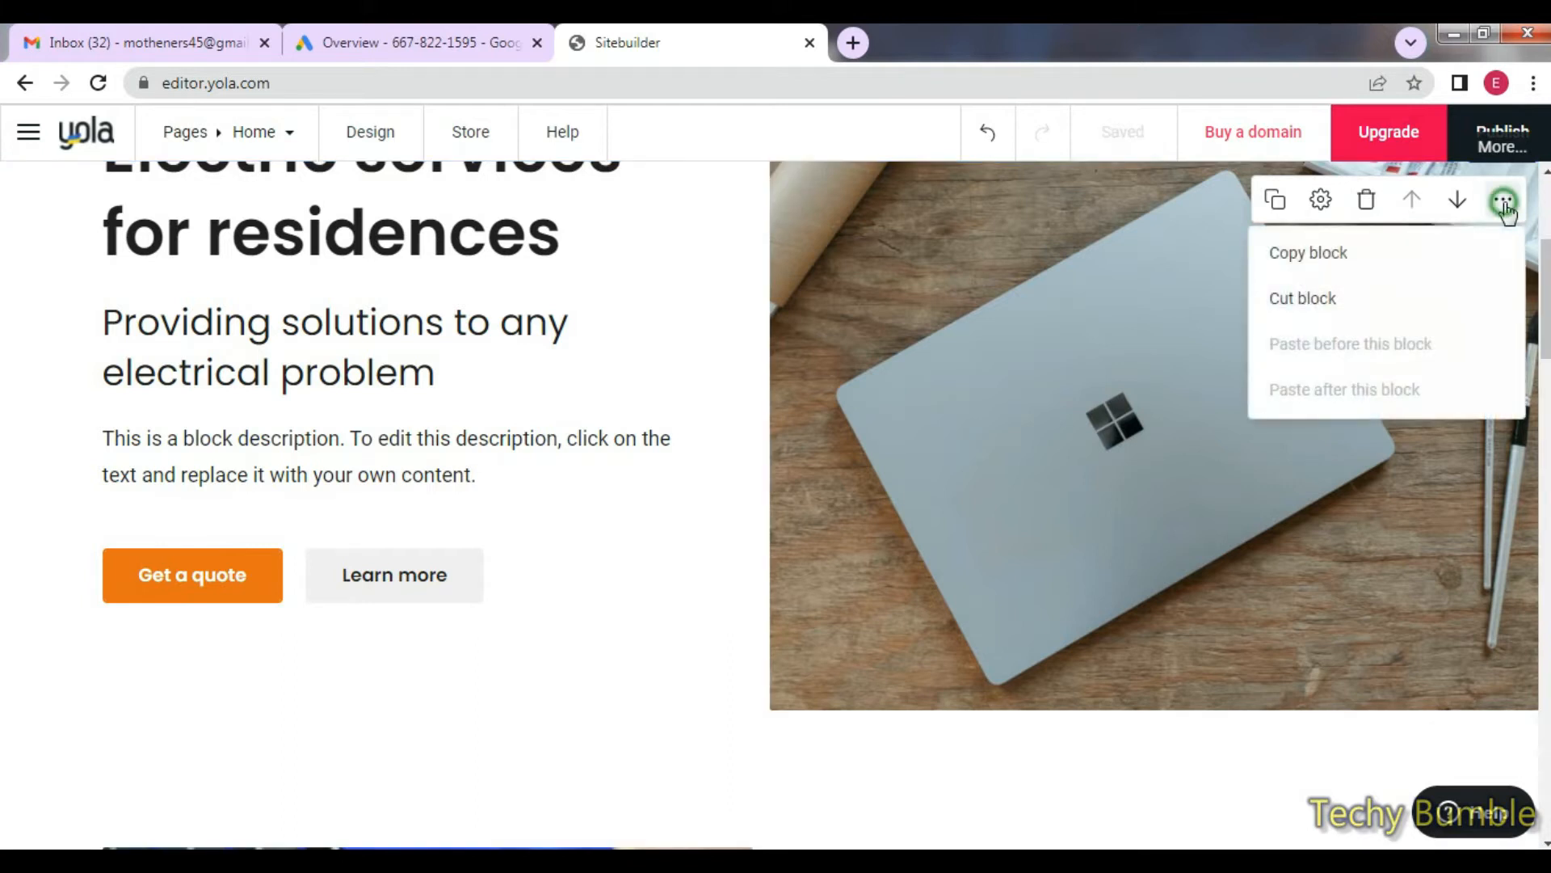
pyautogui.click(1324, 201)
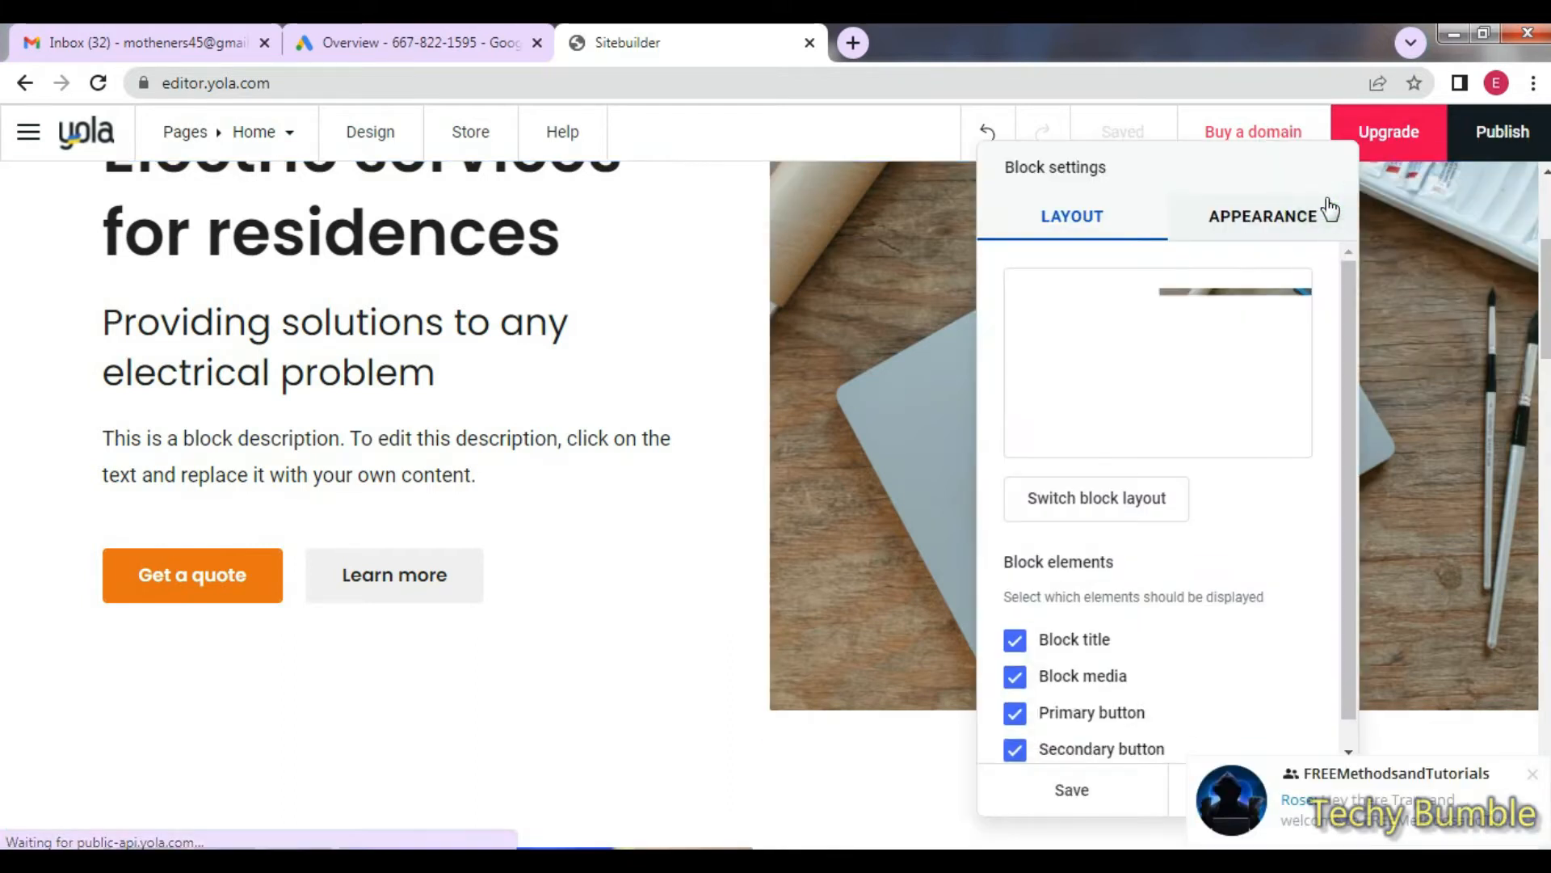
pyautogui.scroll(-1, 1248, 549)
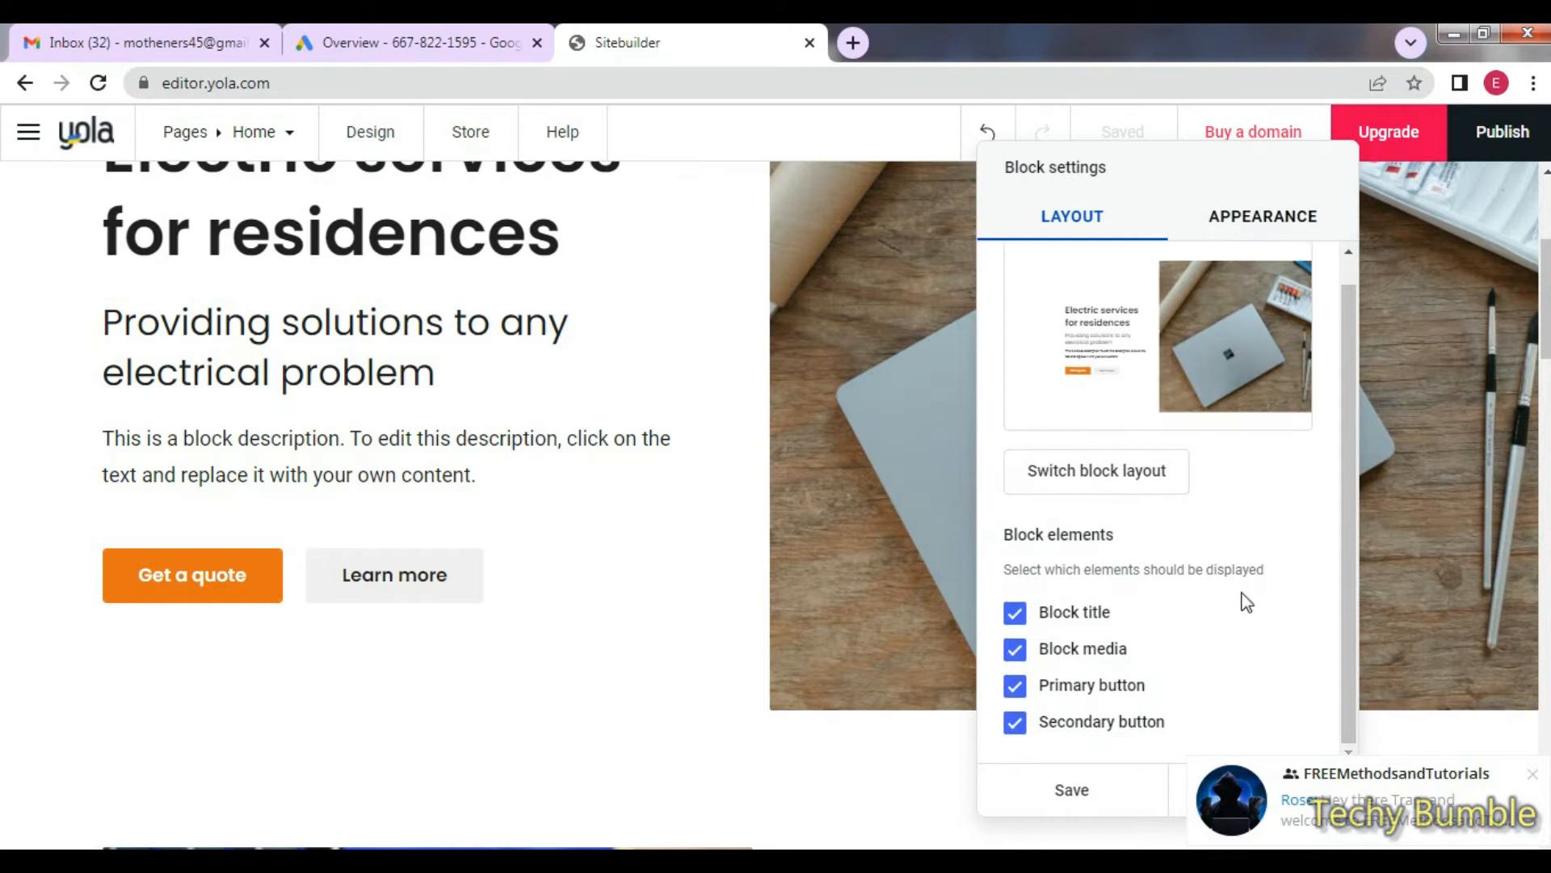
pyautogui.click(1016, 687)
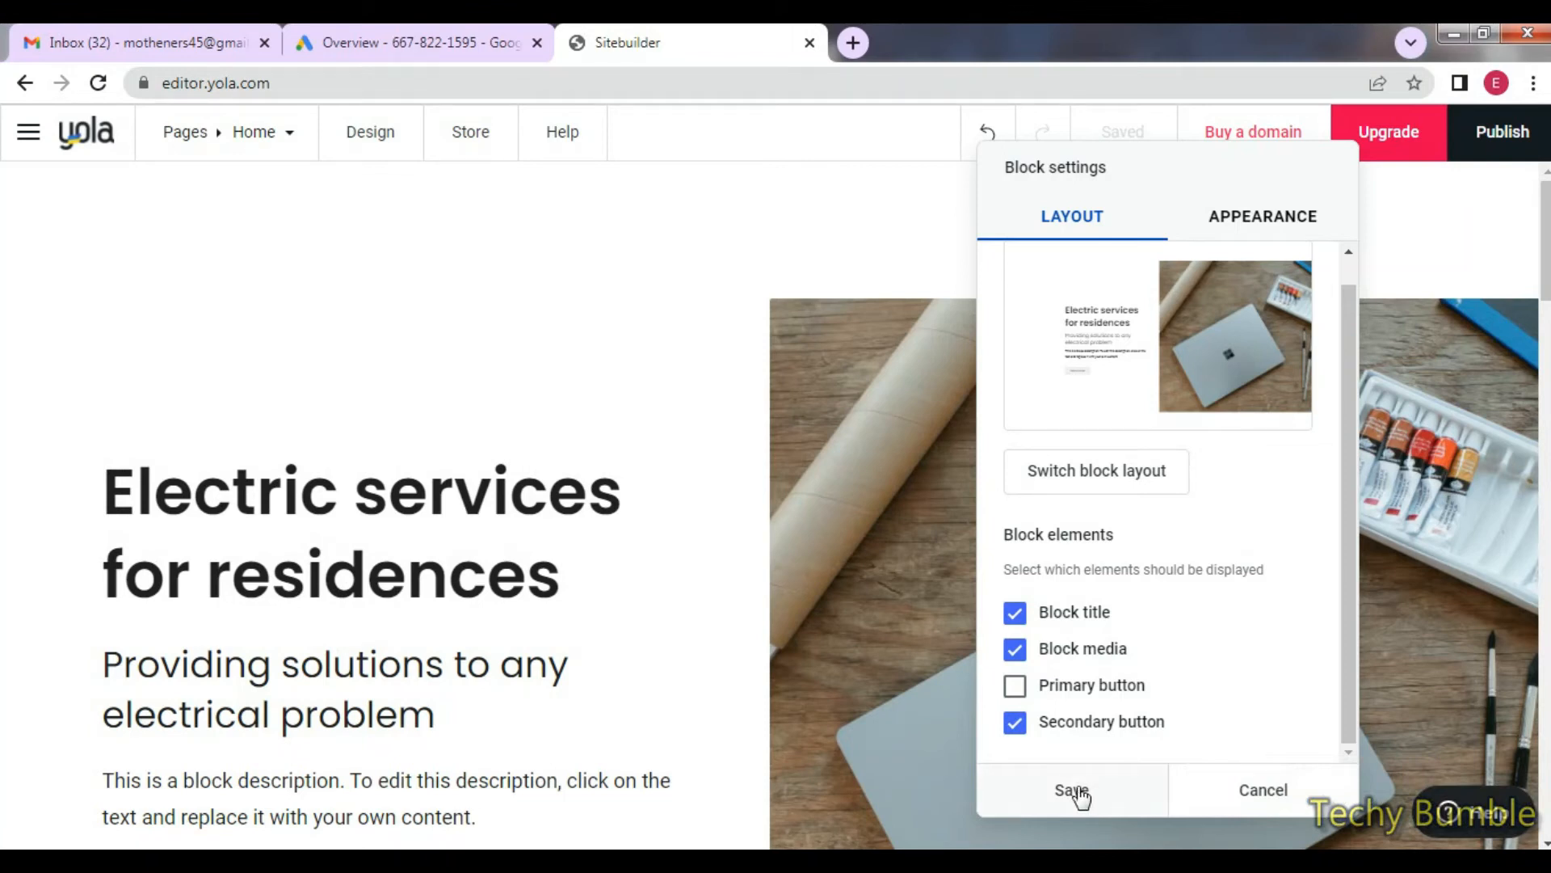
pyautogui.click(1073, 790)
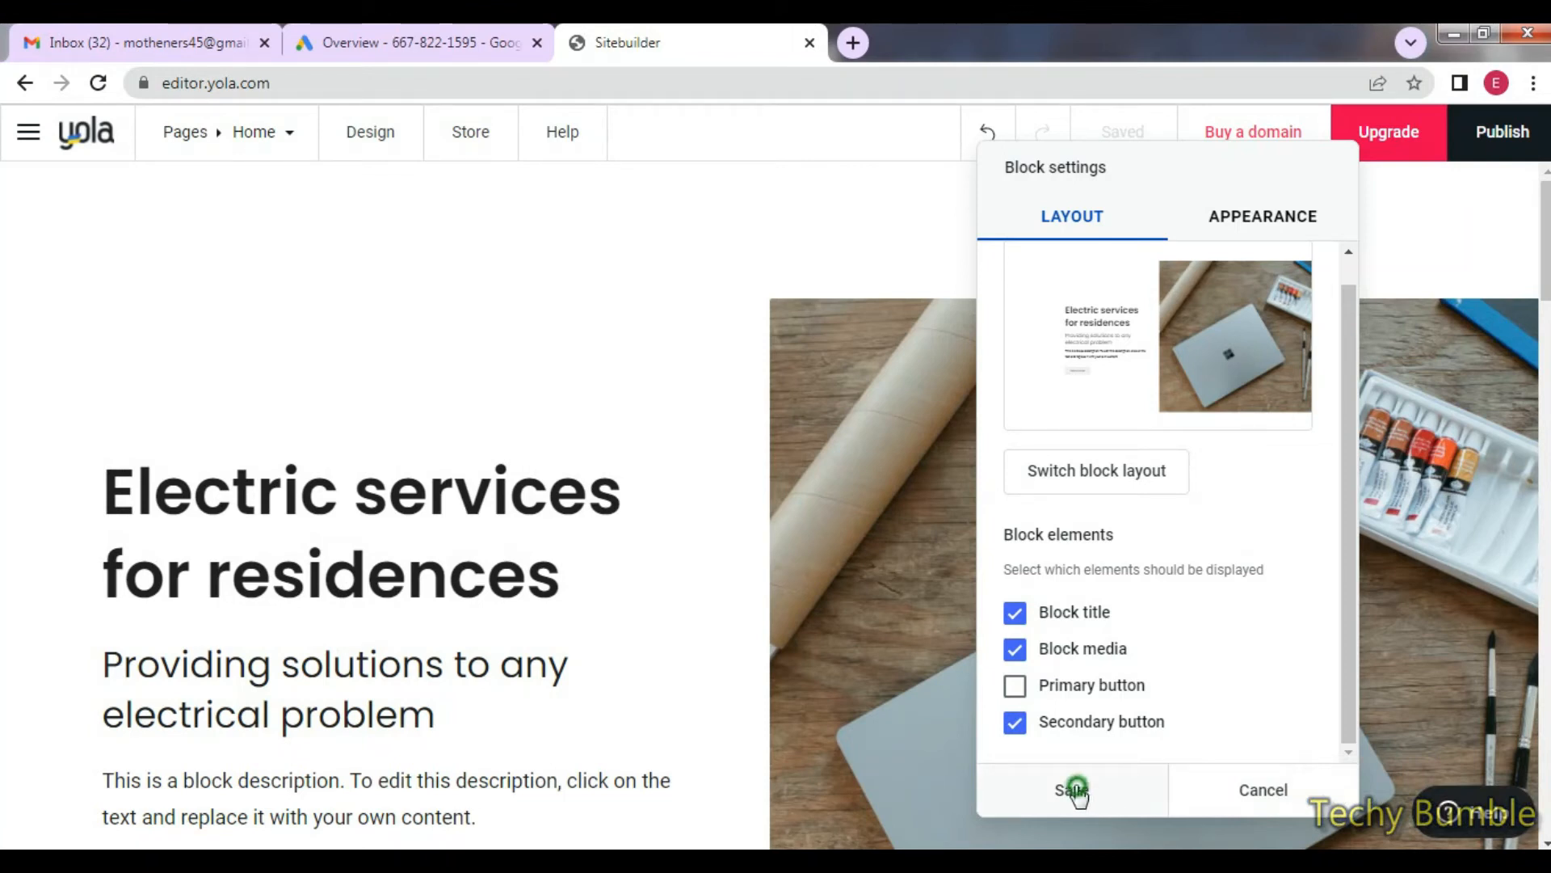
# Switch to Notepad, add the line "you can see the change" below the existing notes, and return to the site editor.
pyautogui.scroll(-4, 499, 634)
pyautogui.scroll(-3, 499, 636)
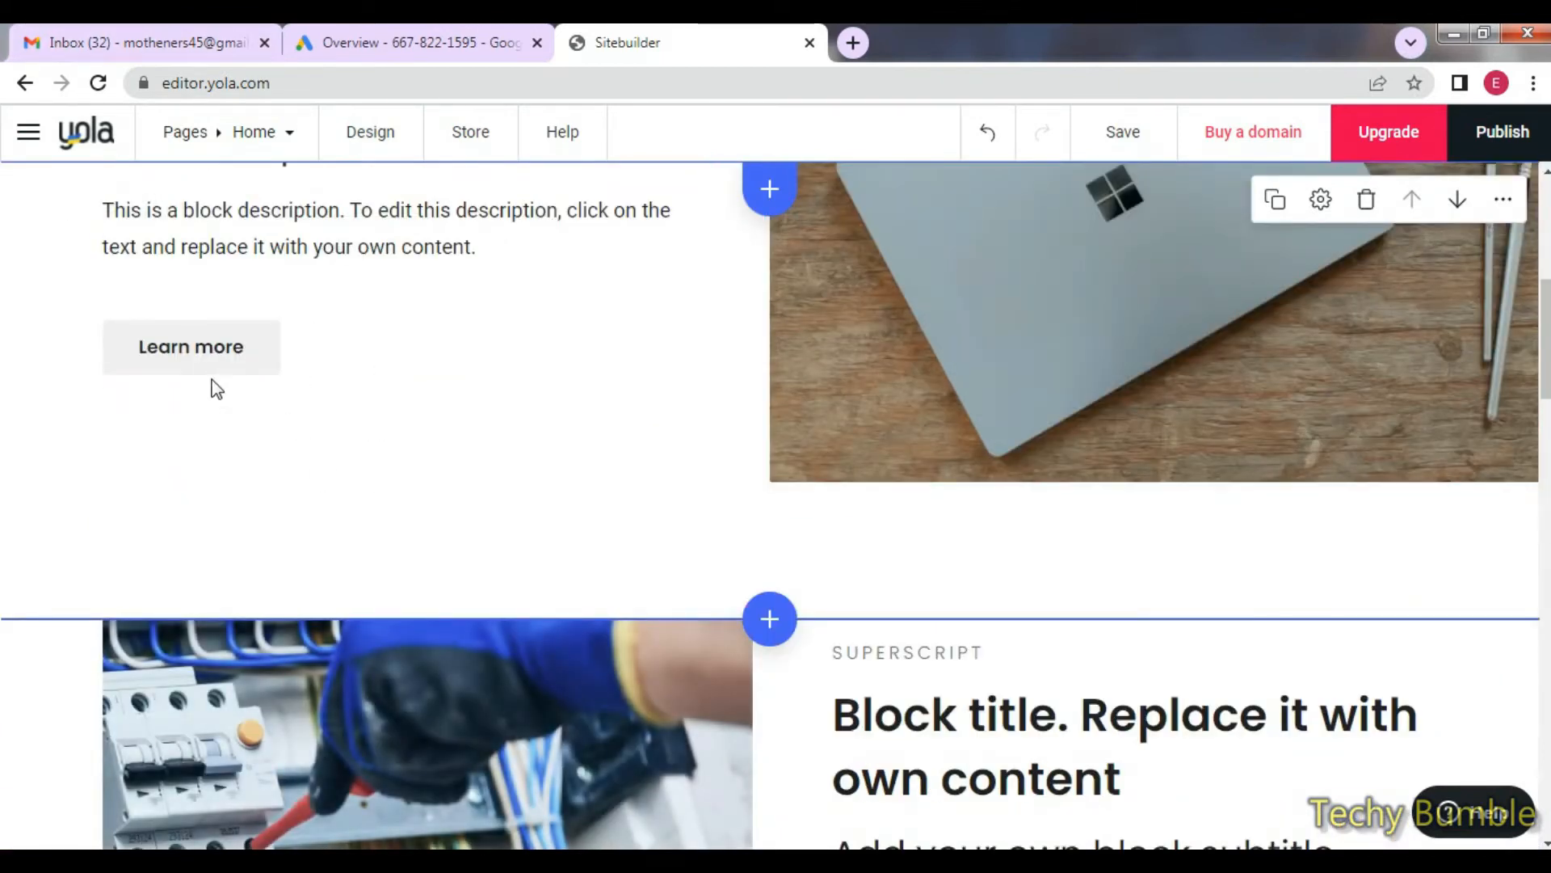
pyautogui.click(512, 347)
pyautogui.click(727, 861)
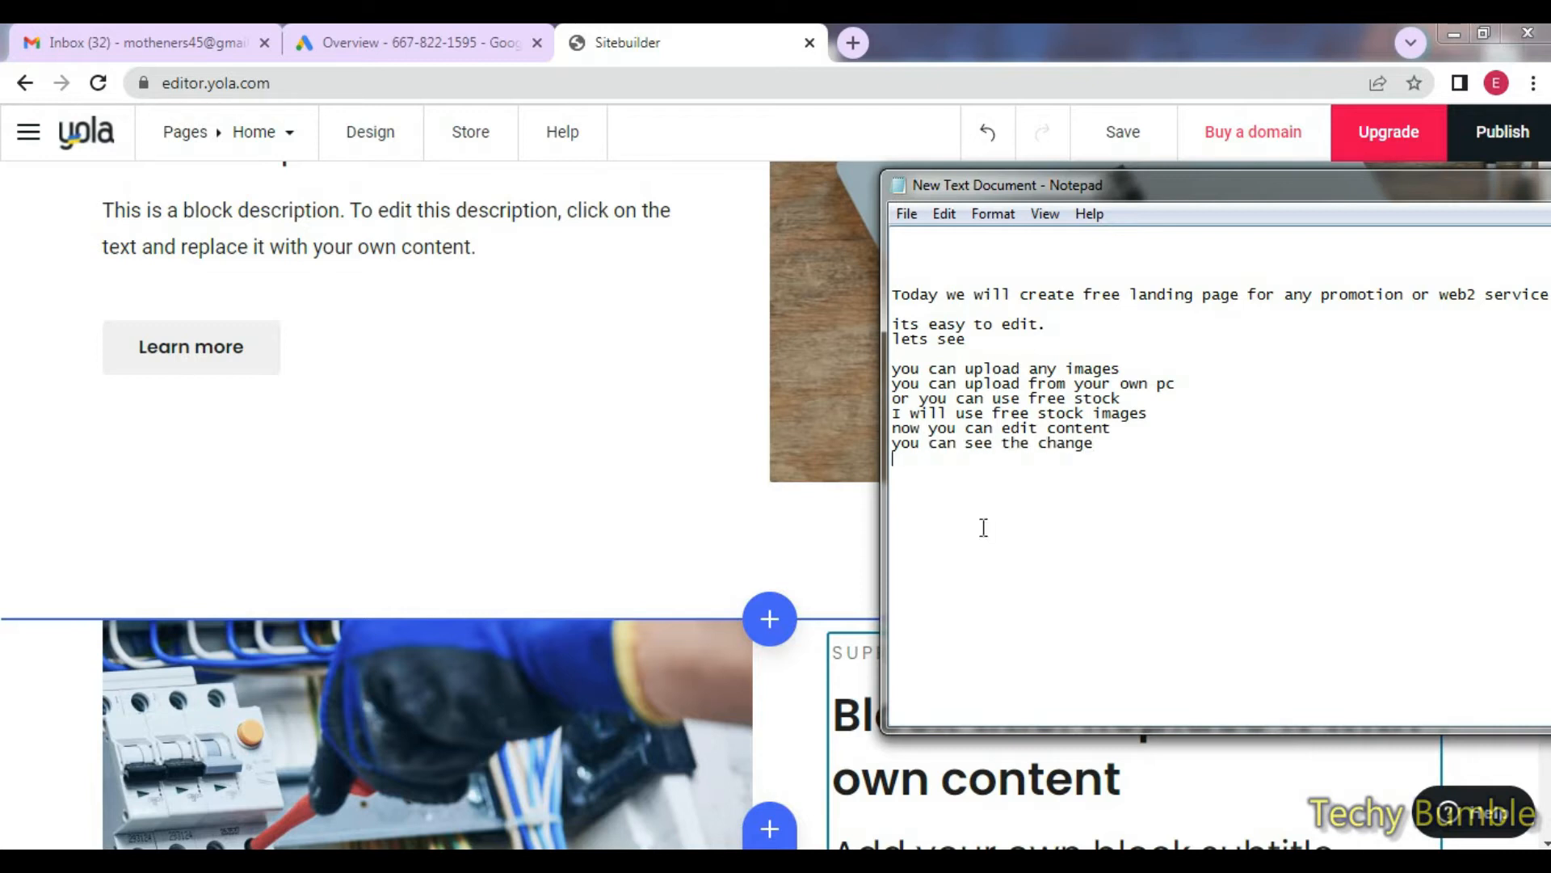
pyautogui.click(759, 458)
# Replace the second block's electrician image with the free stock photo of a hiker with a red backpack on a forest road.
pyautogui.scroll(-3, 760, 459)
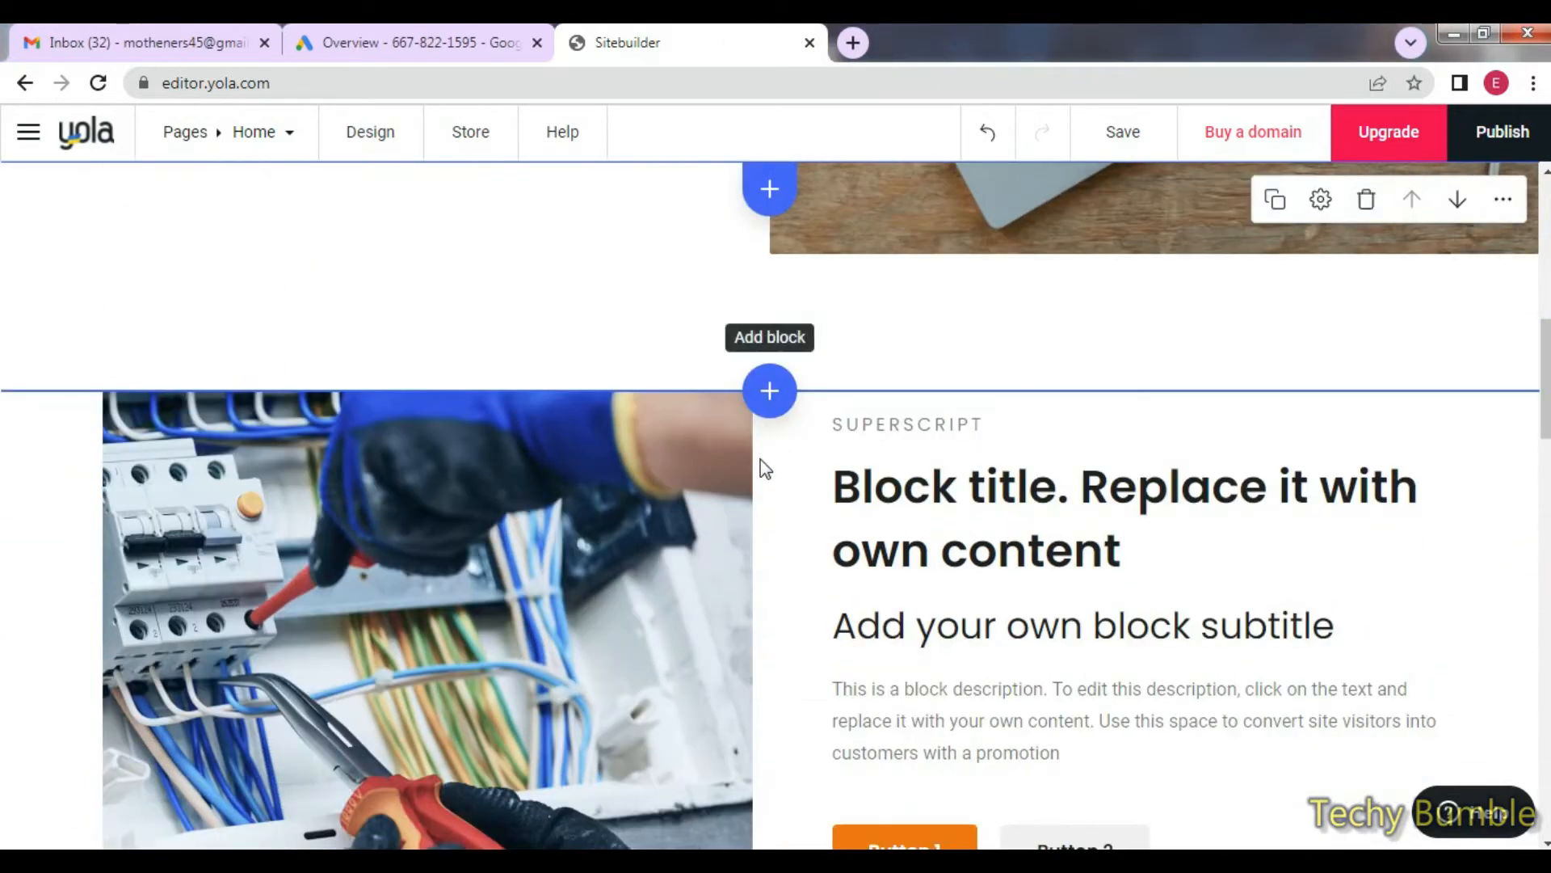
pyautogui.click(959, 491)
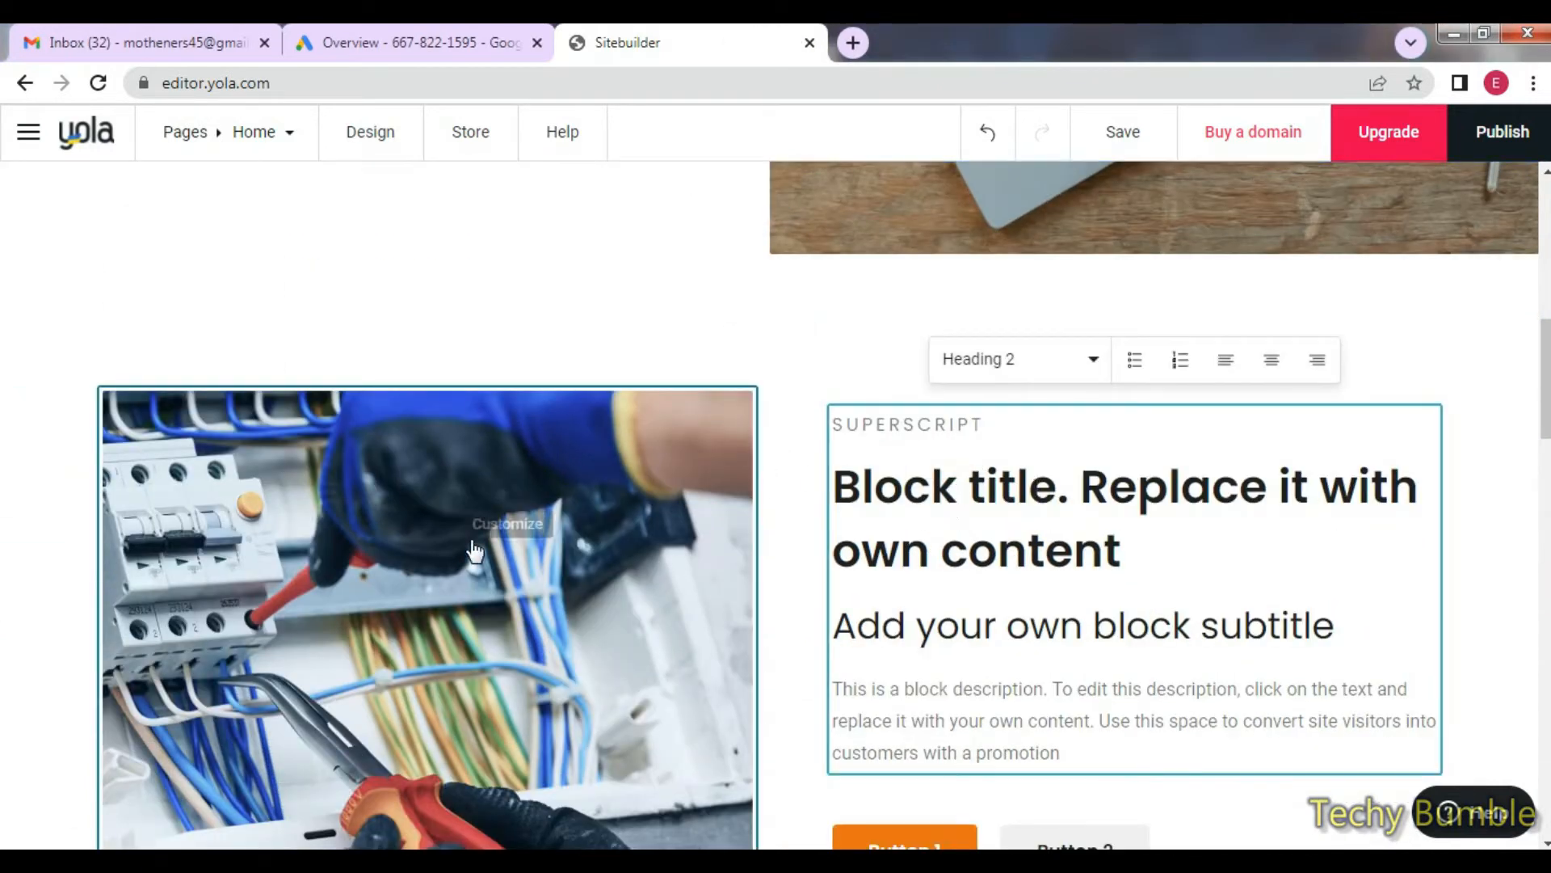
pyautogui.click(457, 550)
pyautogui.scroll(-3, 641, 488)
pyautogui.scroll(3, 565, 444)
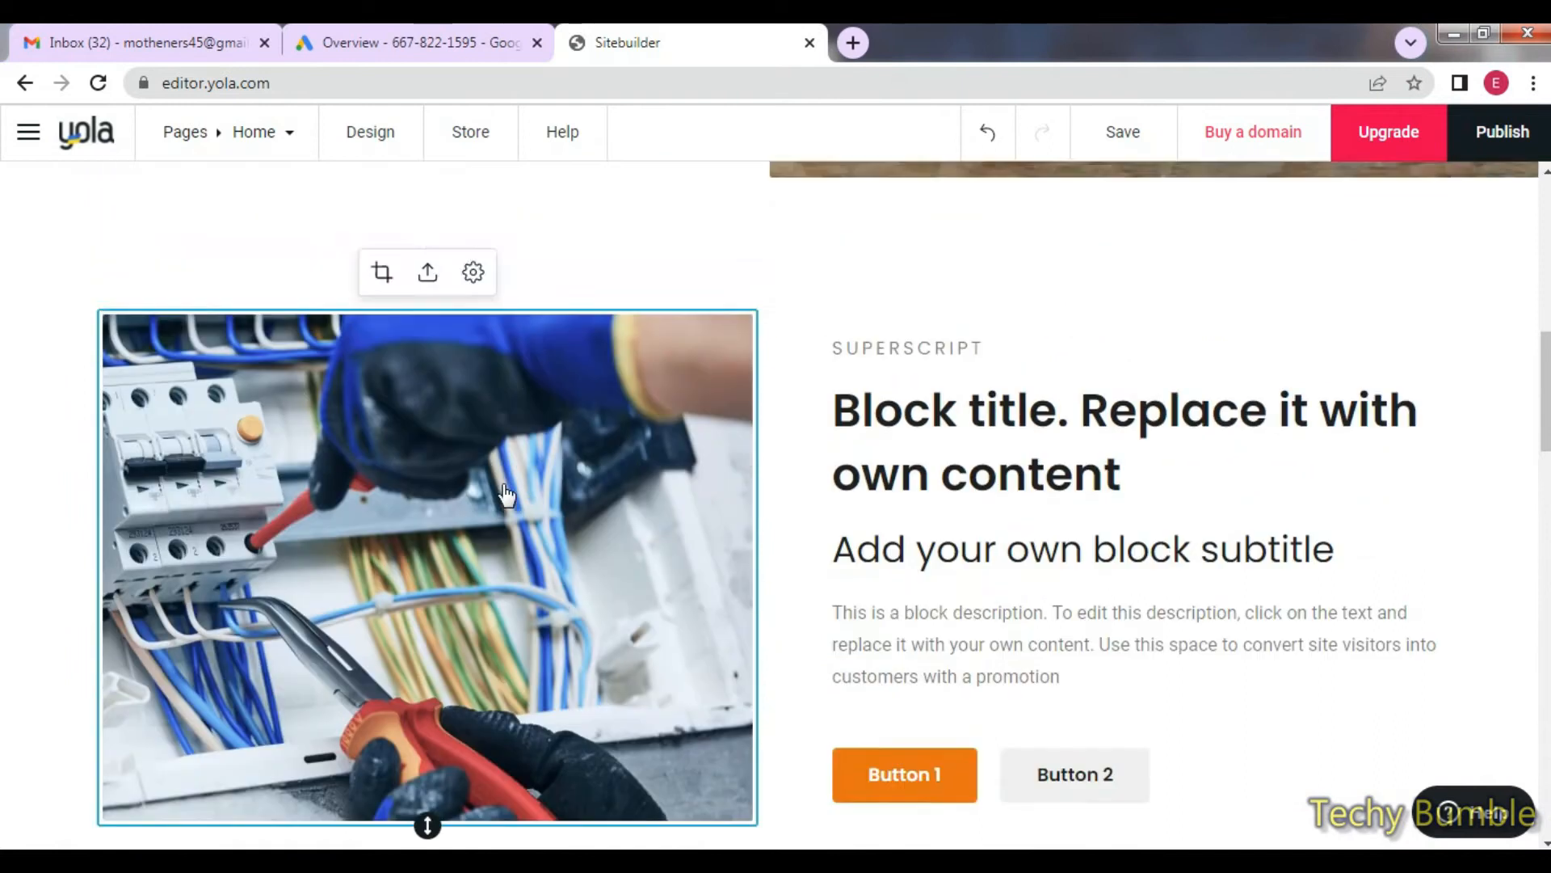
pyautogui.click(442, 350)
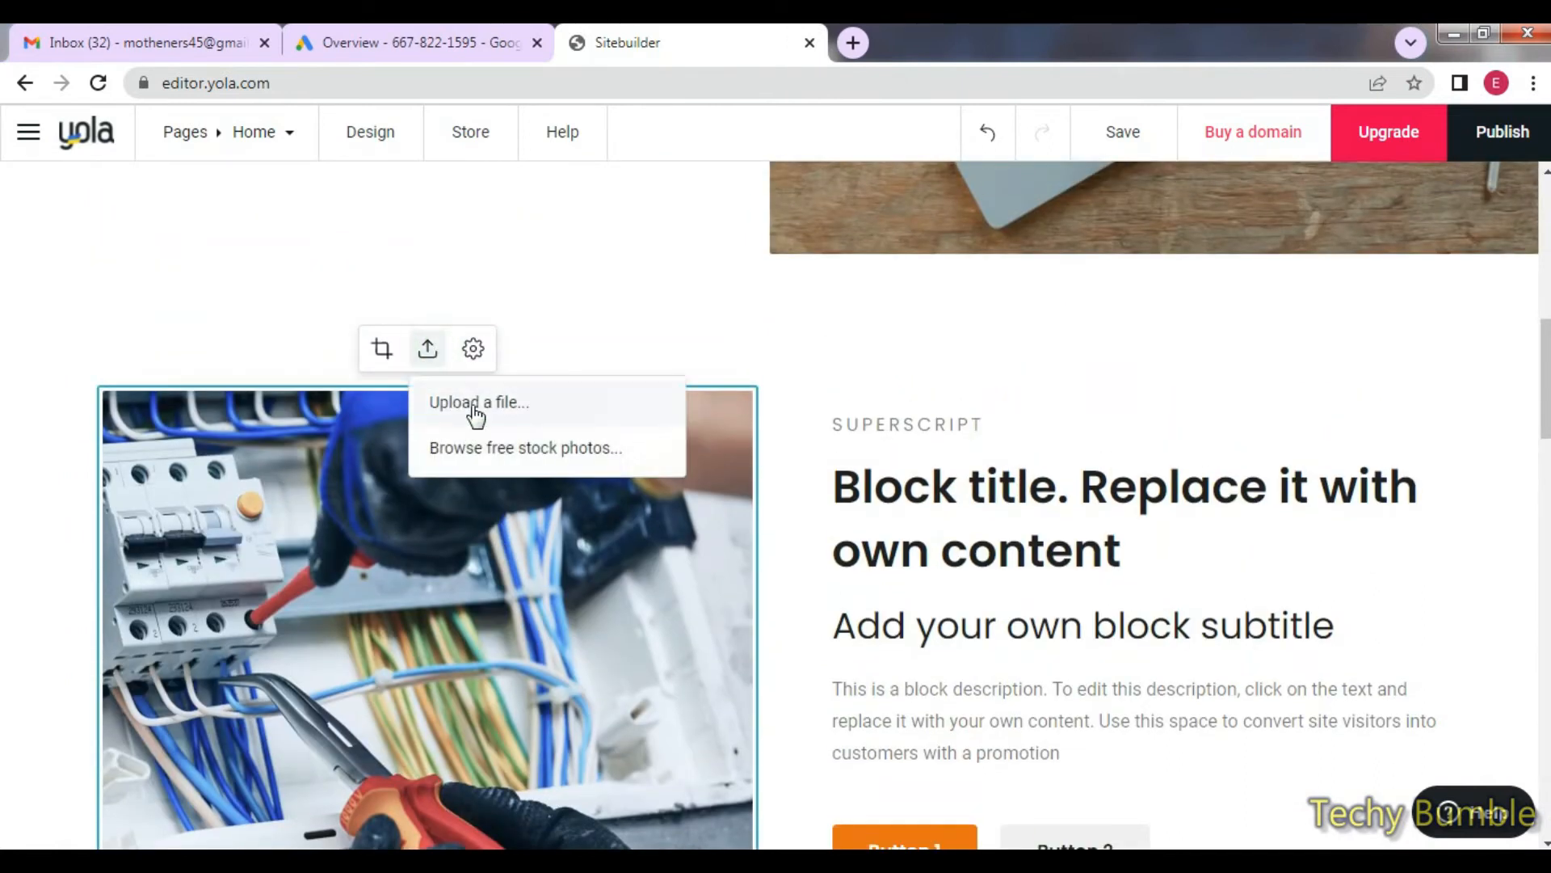
pyautogui.click(496, 441)
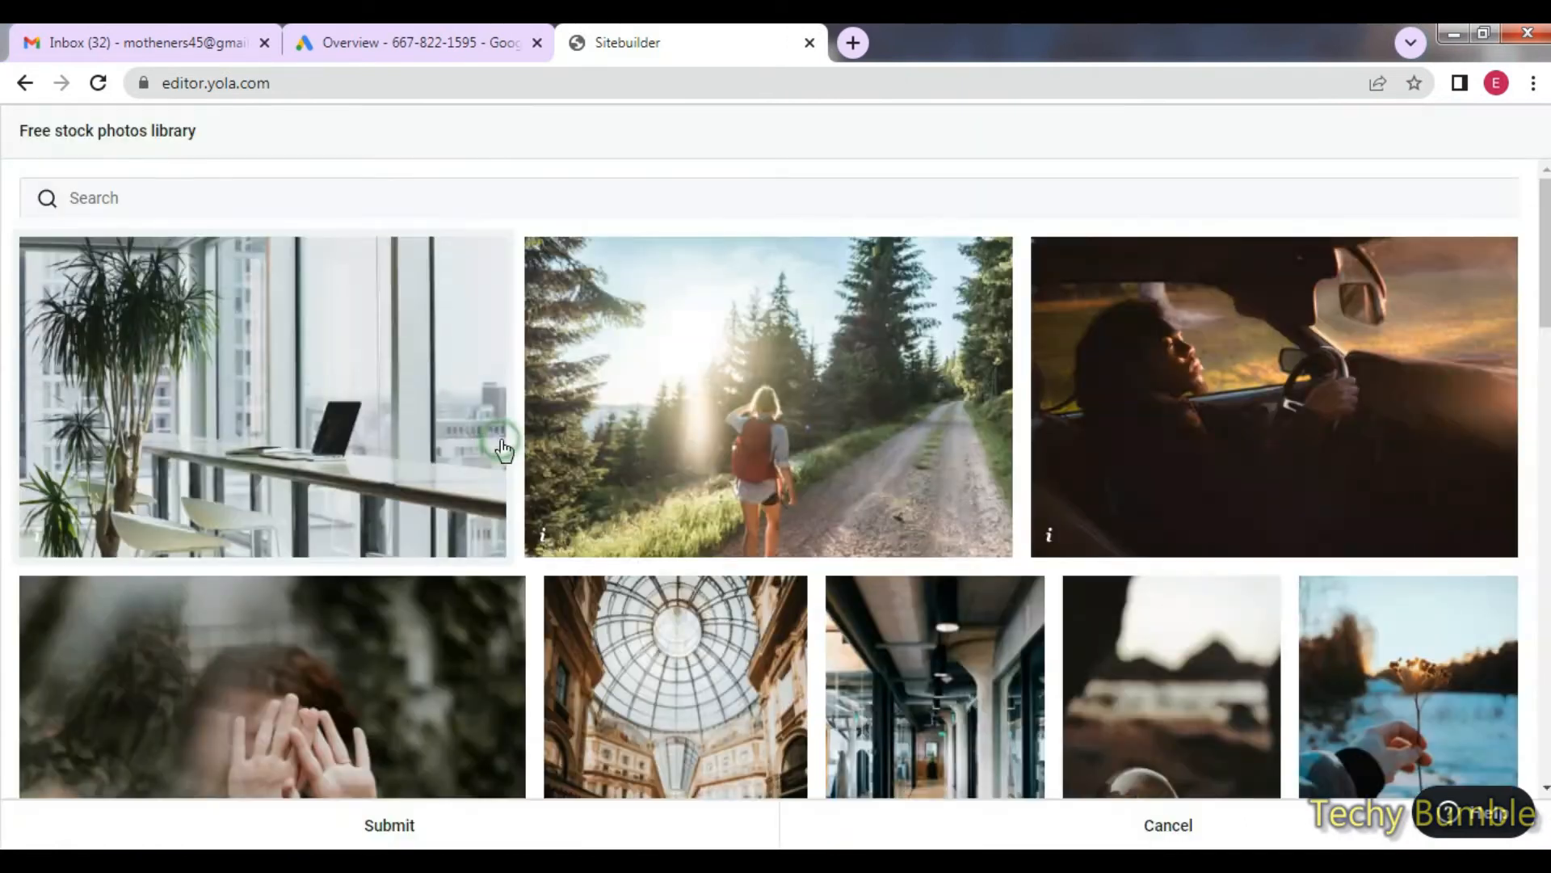
pyautogui.click(836, 420)
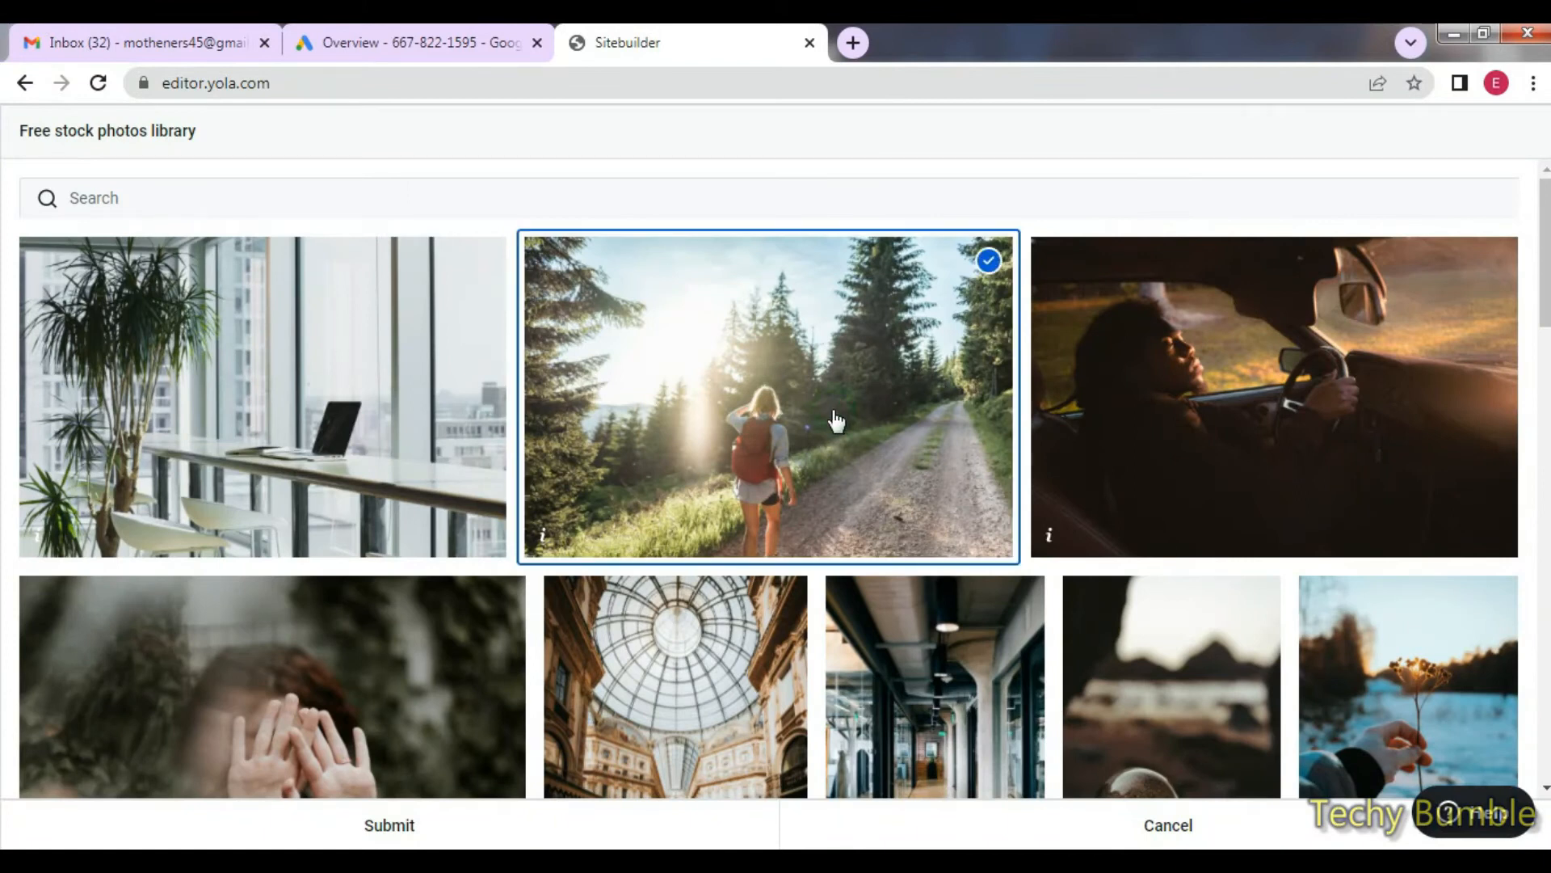
pyautogui.click(391, 827)
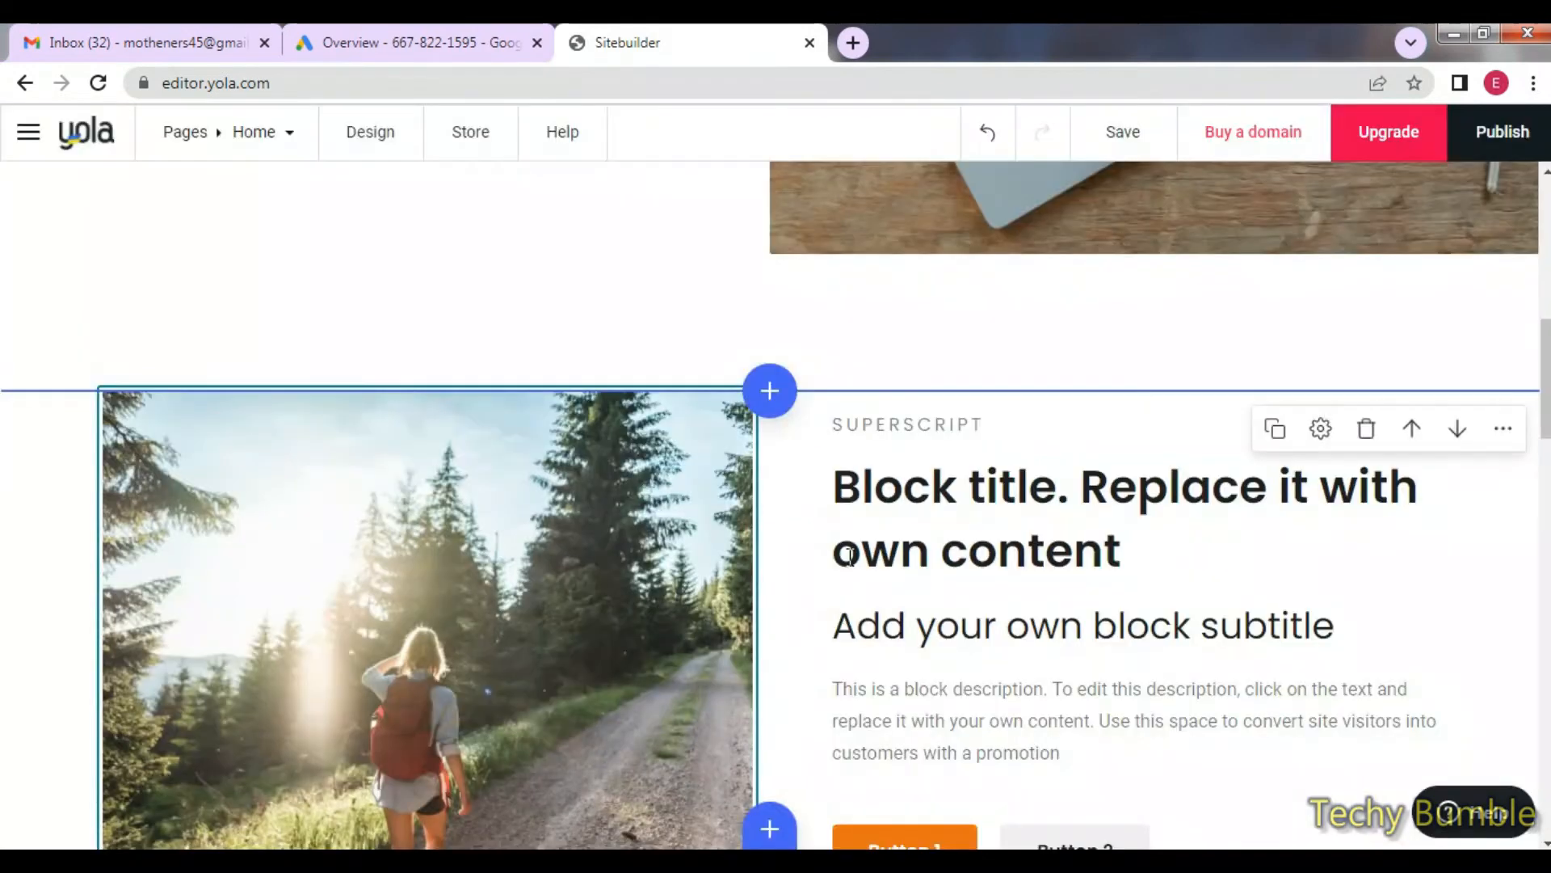
# Review the second block's editable title, subtitle and description text and its buttons.
pyautogui.click(848, 553)
pyautogui.scroll(-1, 921, 568)
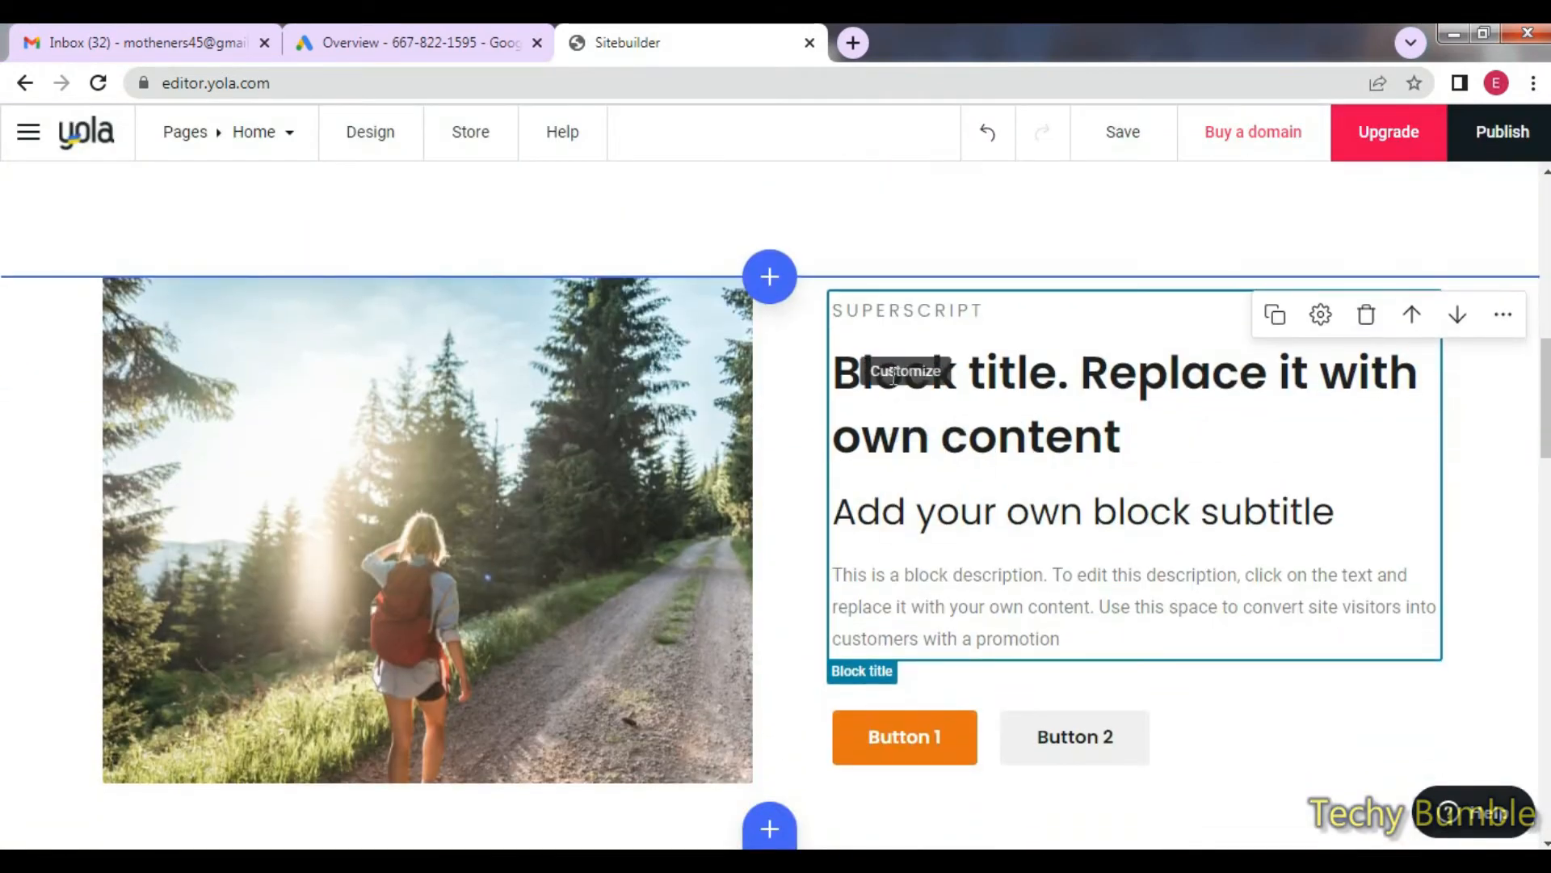
pyautogui.doubleClick(883, 366)
pyautogui.moveTo(883, 368); pyautogui.dragTo(972, 379)
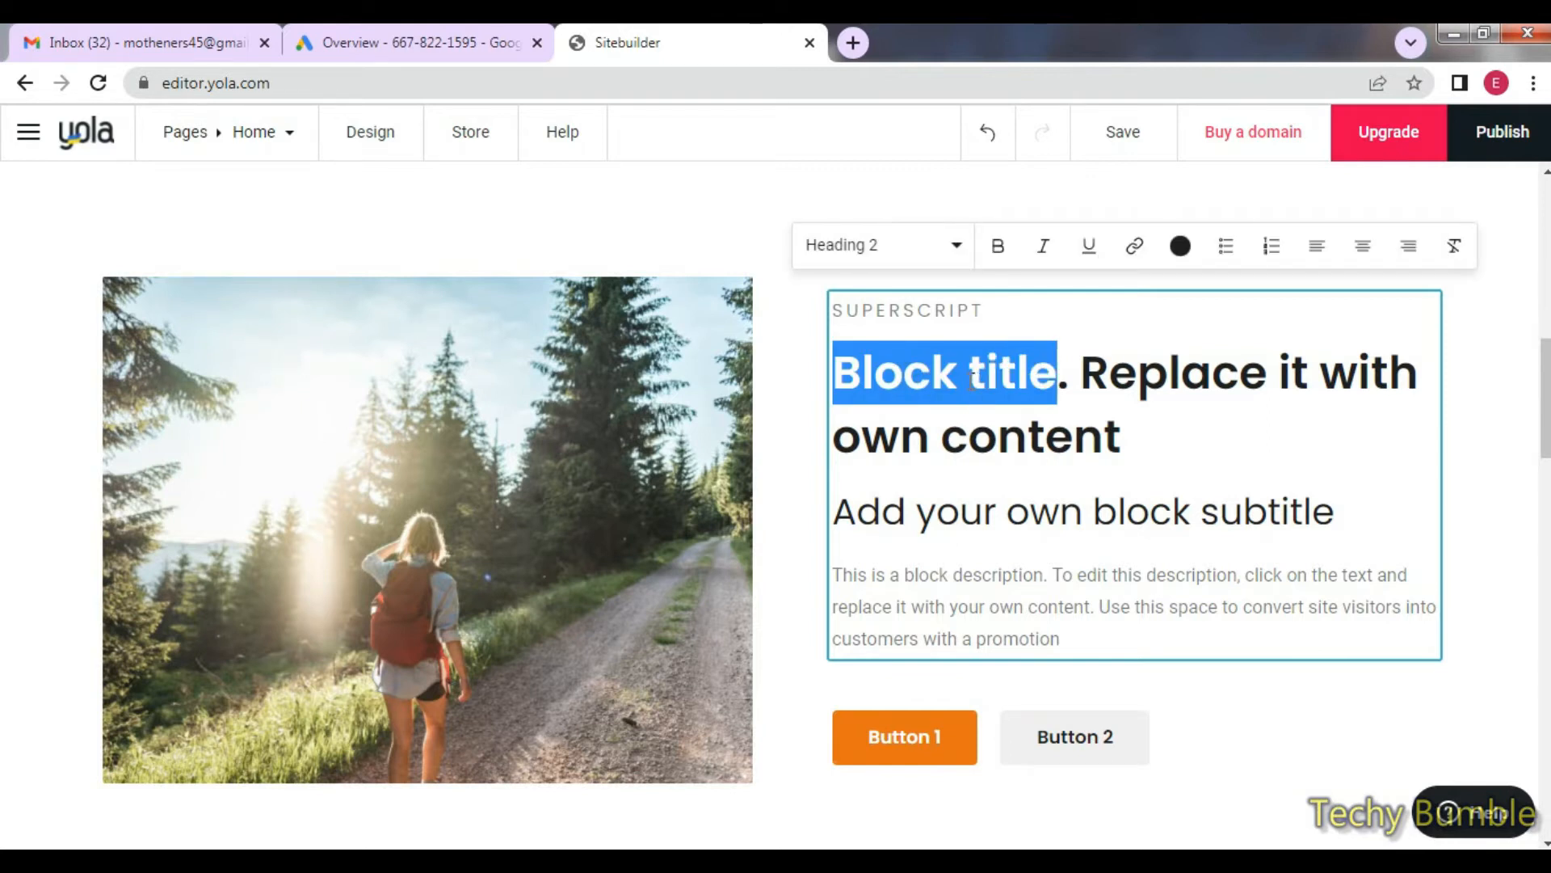
pyautogui.click(880, 371)
pyautogui.moveTo(880, 371); pyautogui.dragTo(1114, 429)
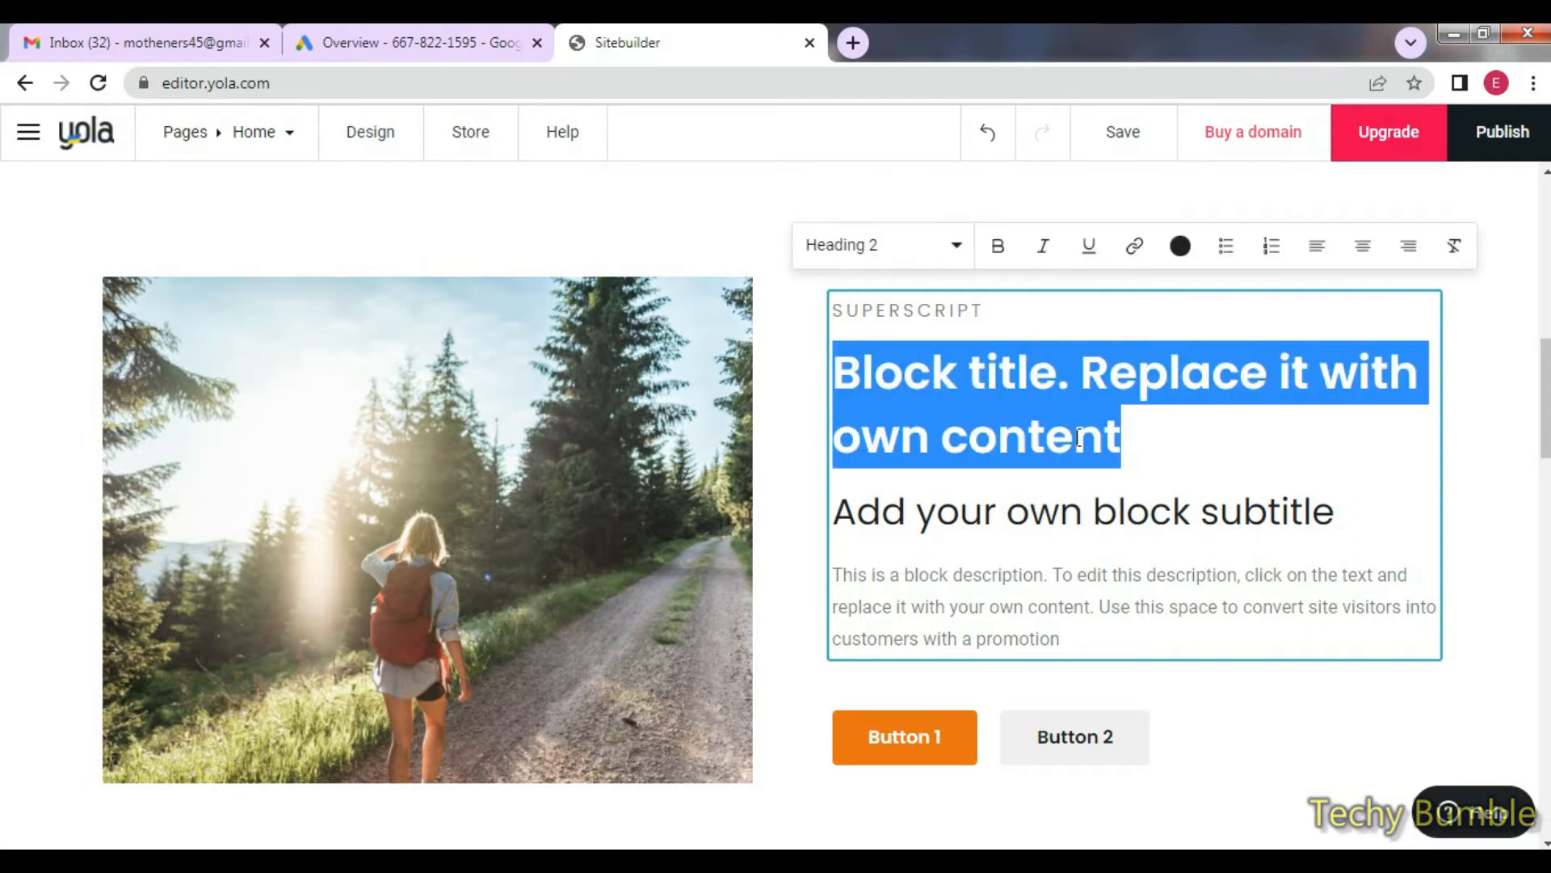
pyautogui.click(1013, 466)
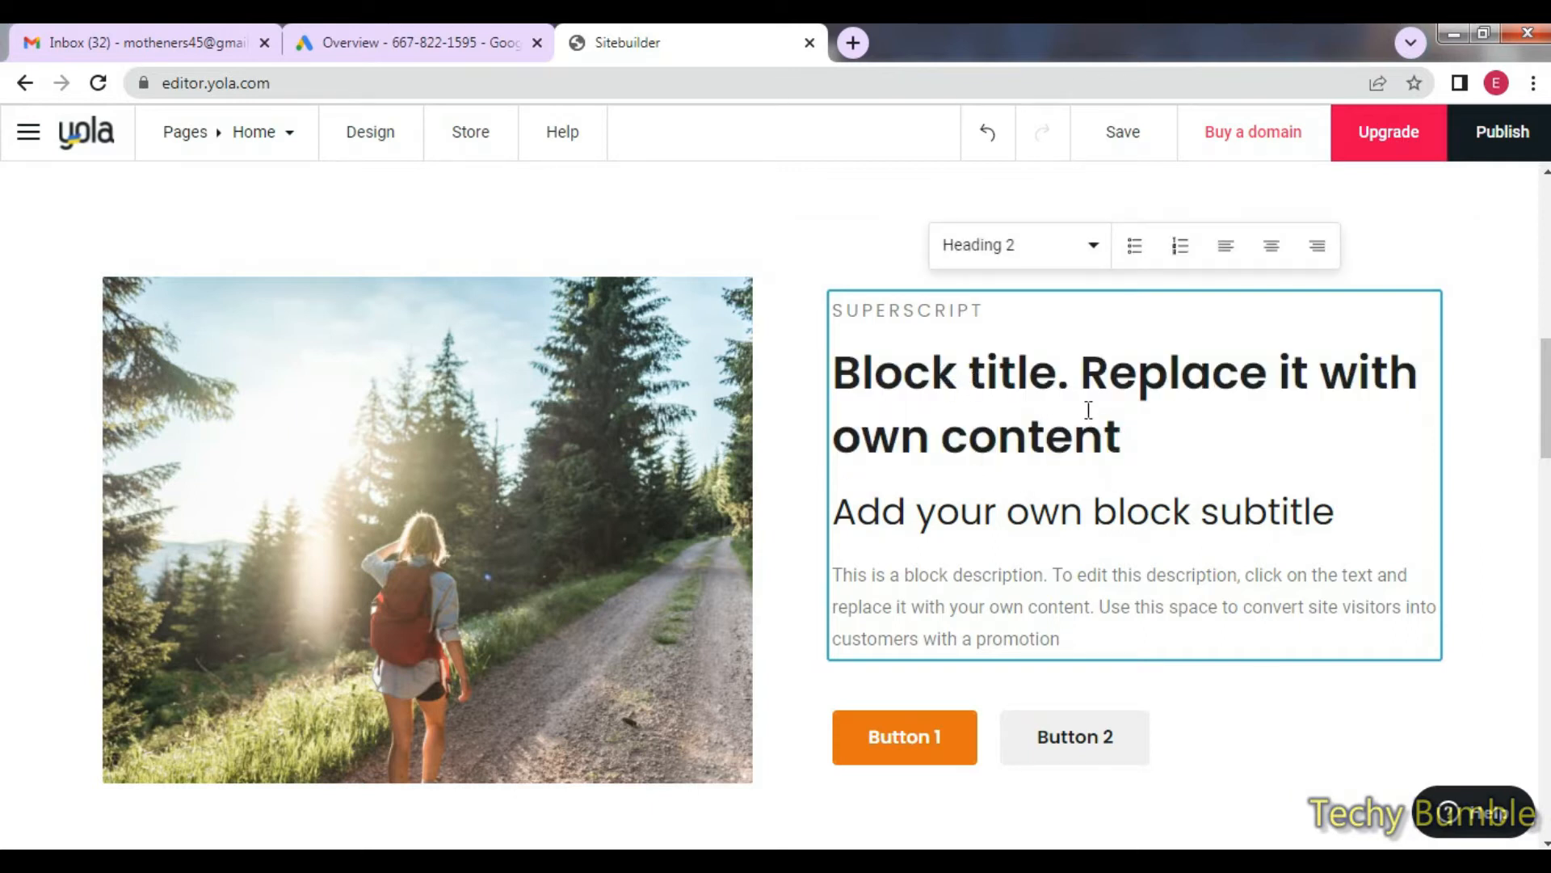
pyautogui.moveTo(916, 518); pyautogui.dragTo(877, 506)
pyautogui.doubleClick(1287, 499)
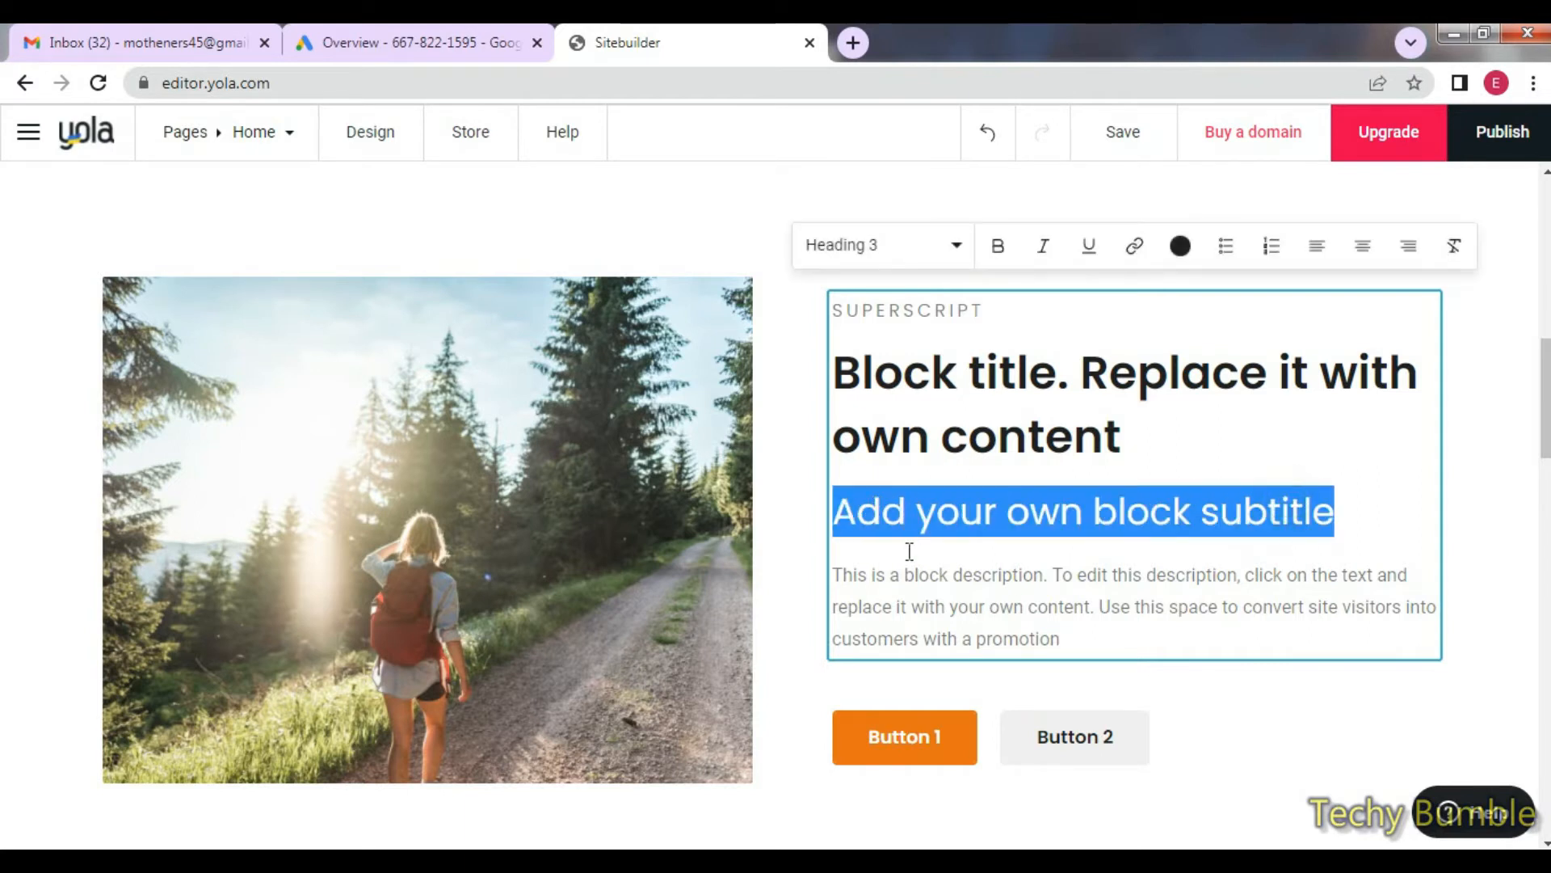
pyautogui.click(910, 552)
pyautogui.doubleClick(842, 579)
pyautogui.scroll(-3, 1107, 537)
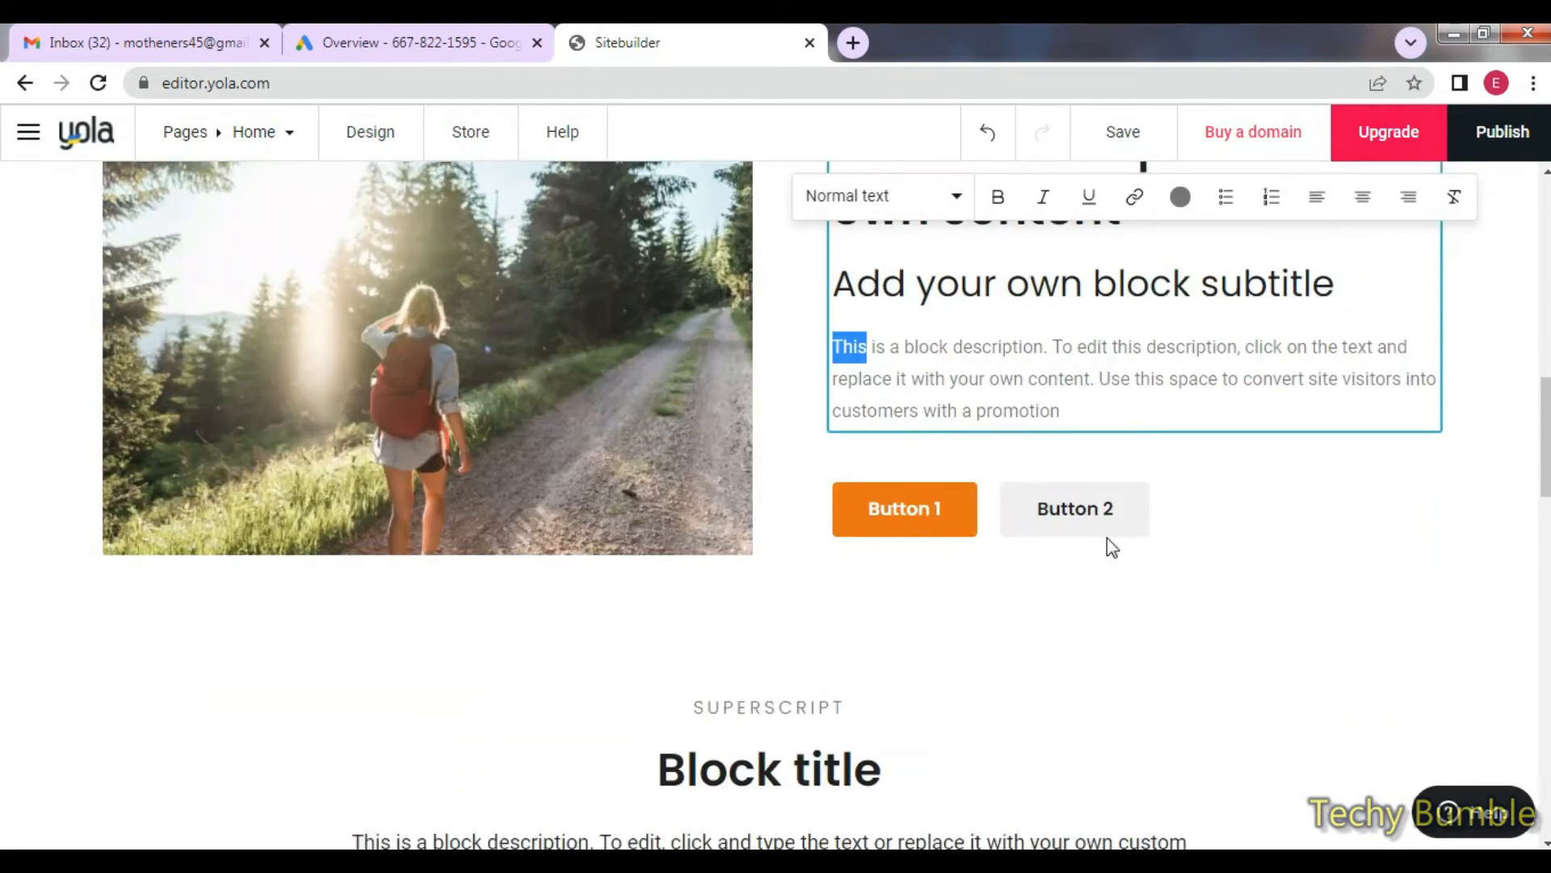
pyautogui.click(1293, 493)
# Hide the secondary button of the hiker-image block through its block settings.
pyautogui.scroll(3, 1293, 501)
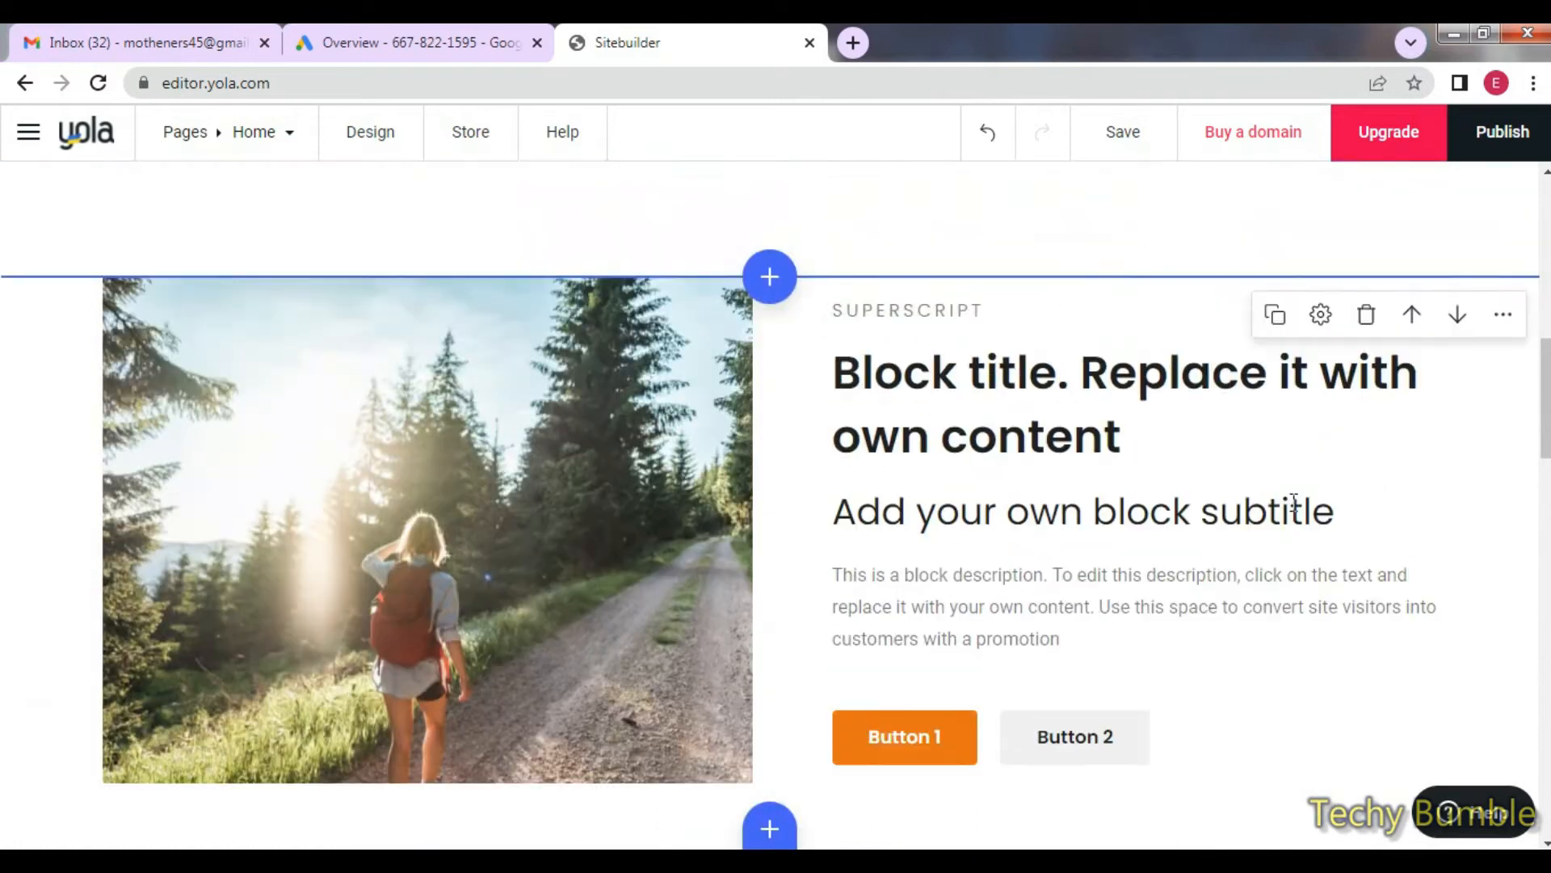
pyautogui.click(1321, 316)
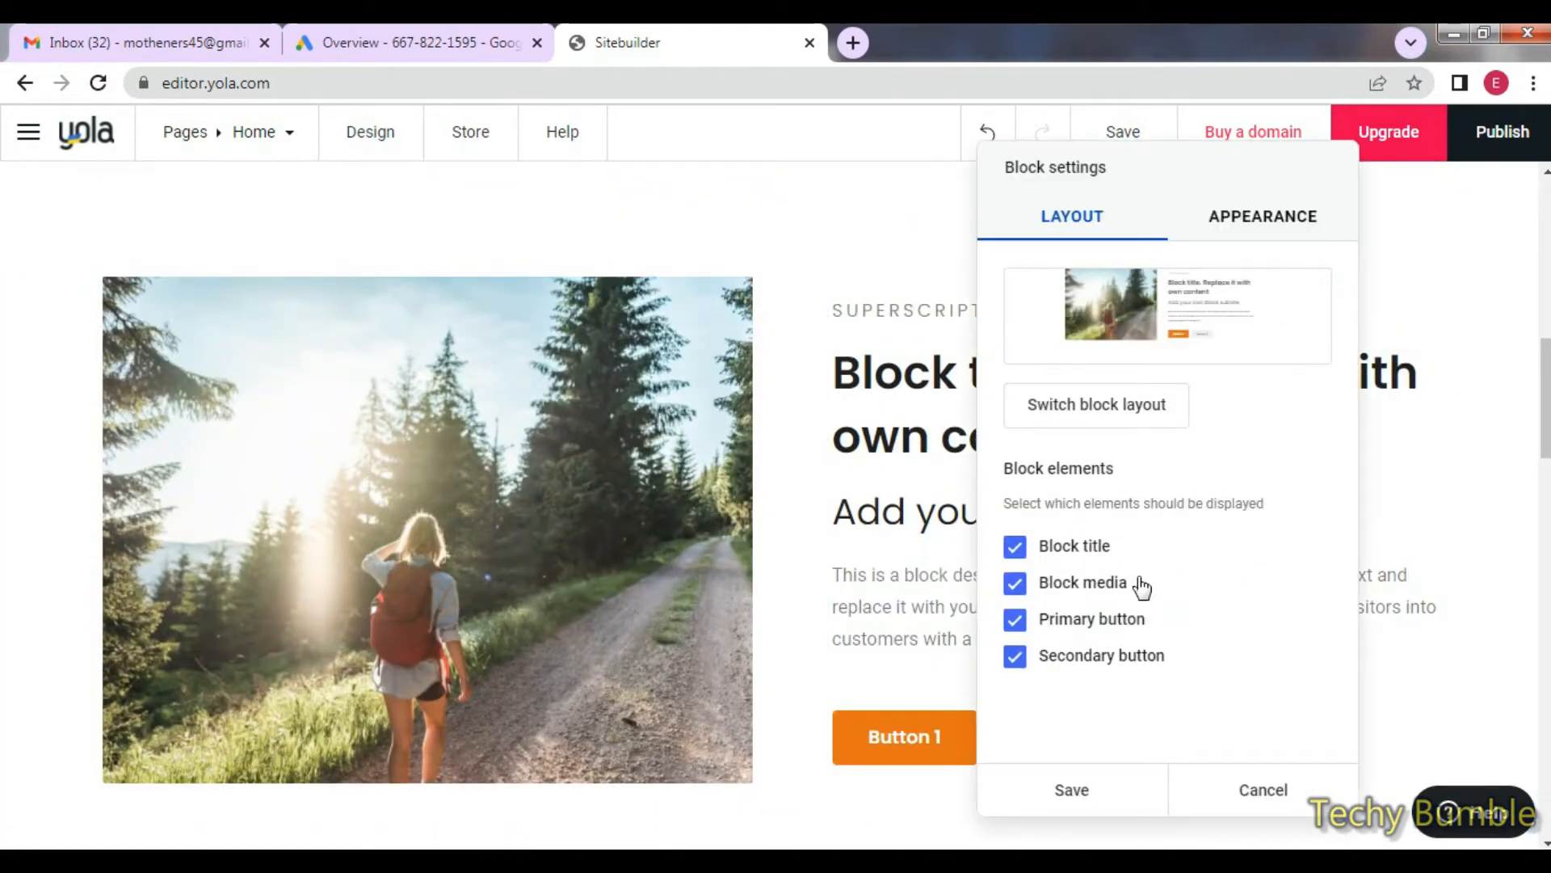
pyautogui.click(1018, 657)
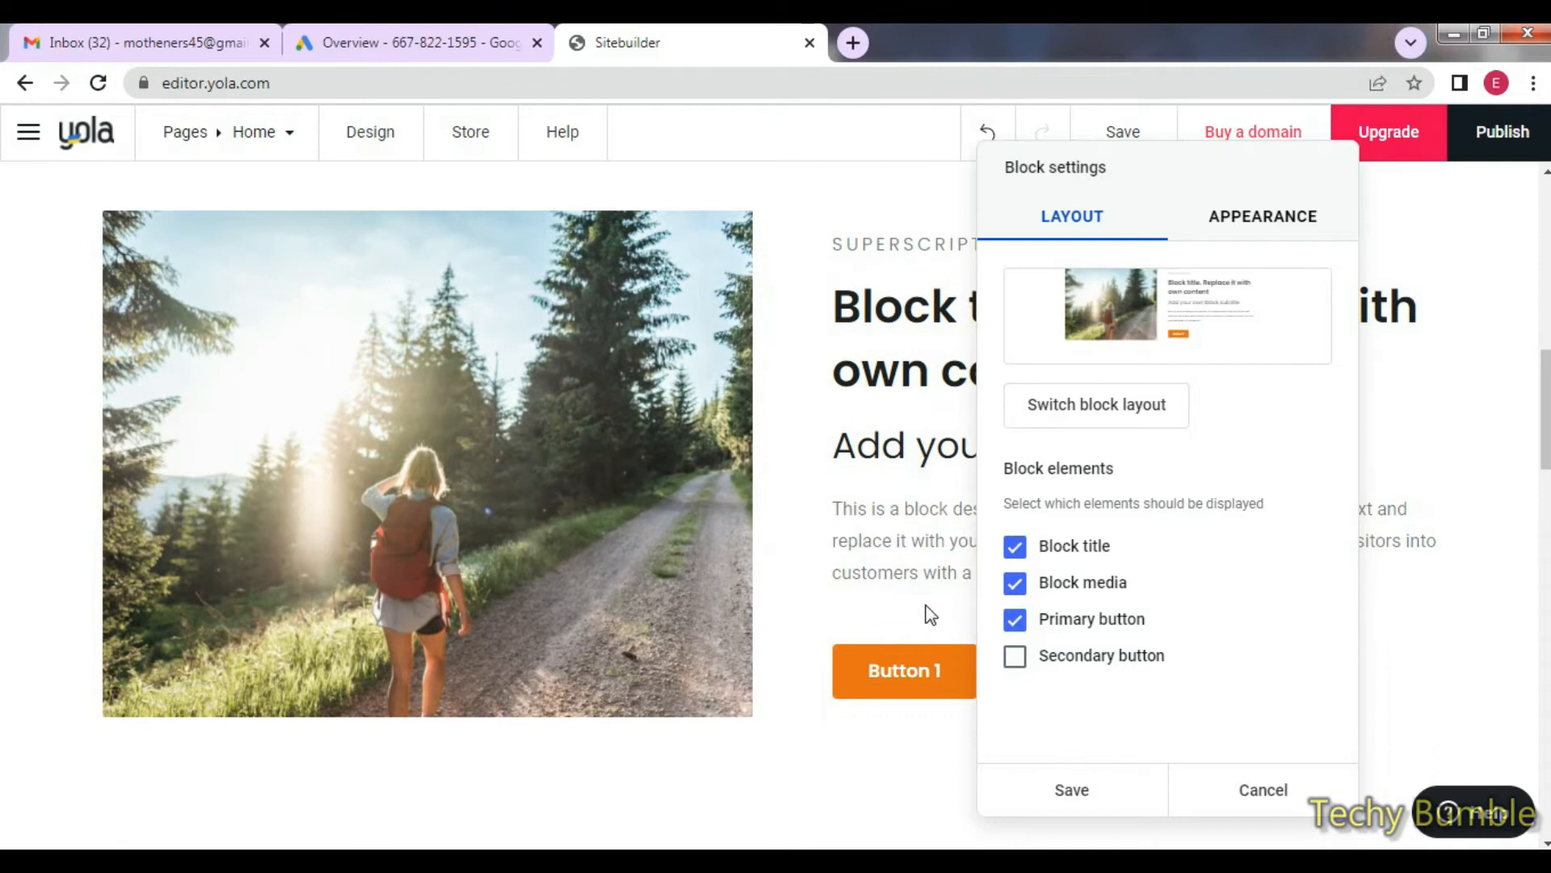
pyautogui.click(929, 609)
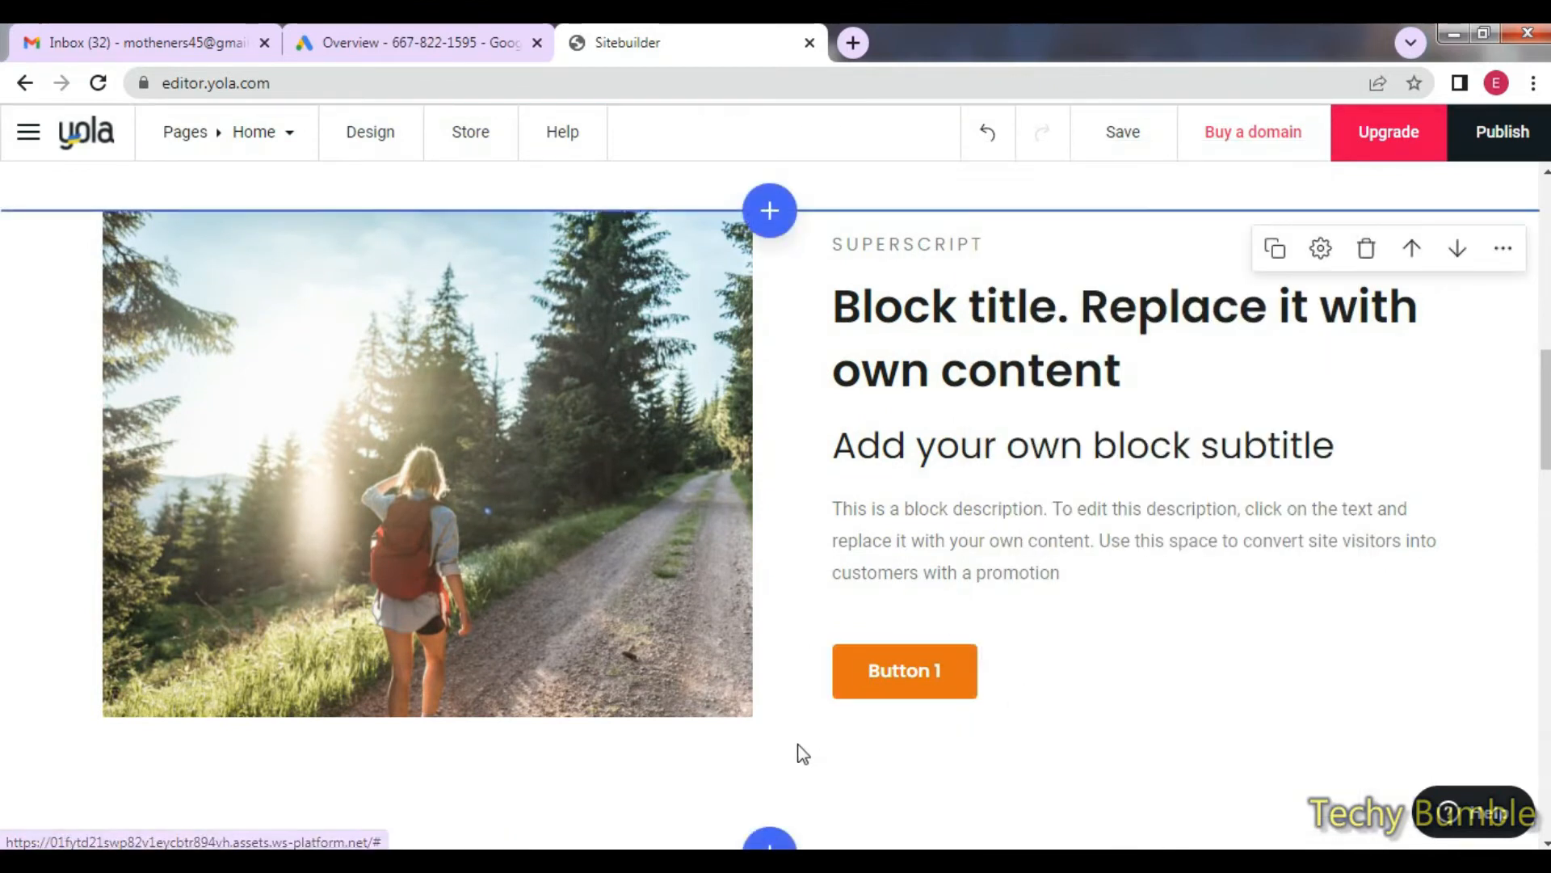
# Replace the title above the three service cards with "Your Title".
pyautogui.scroll(-5, 1062, 606)
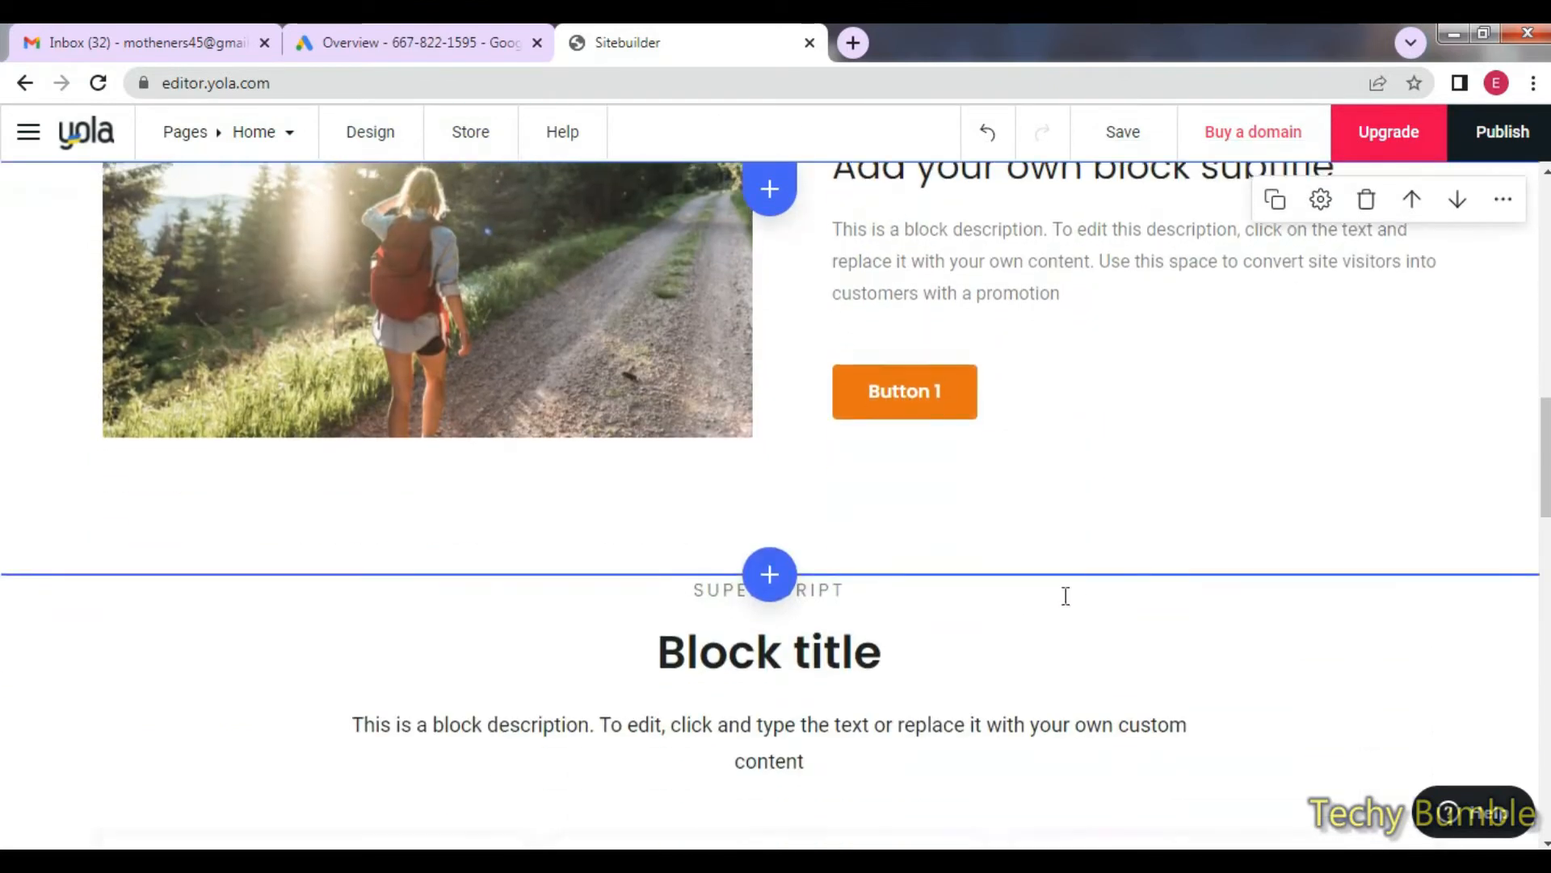
pyautogui.click(810, 462)
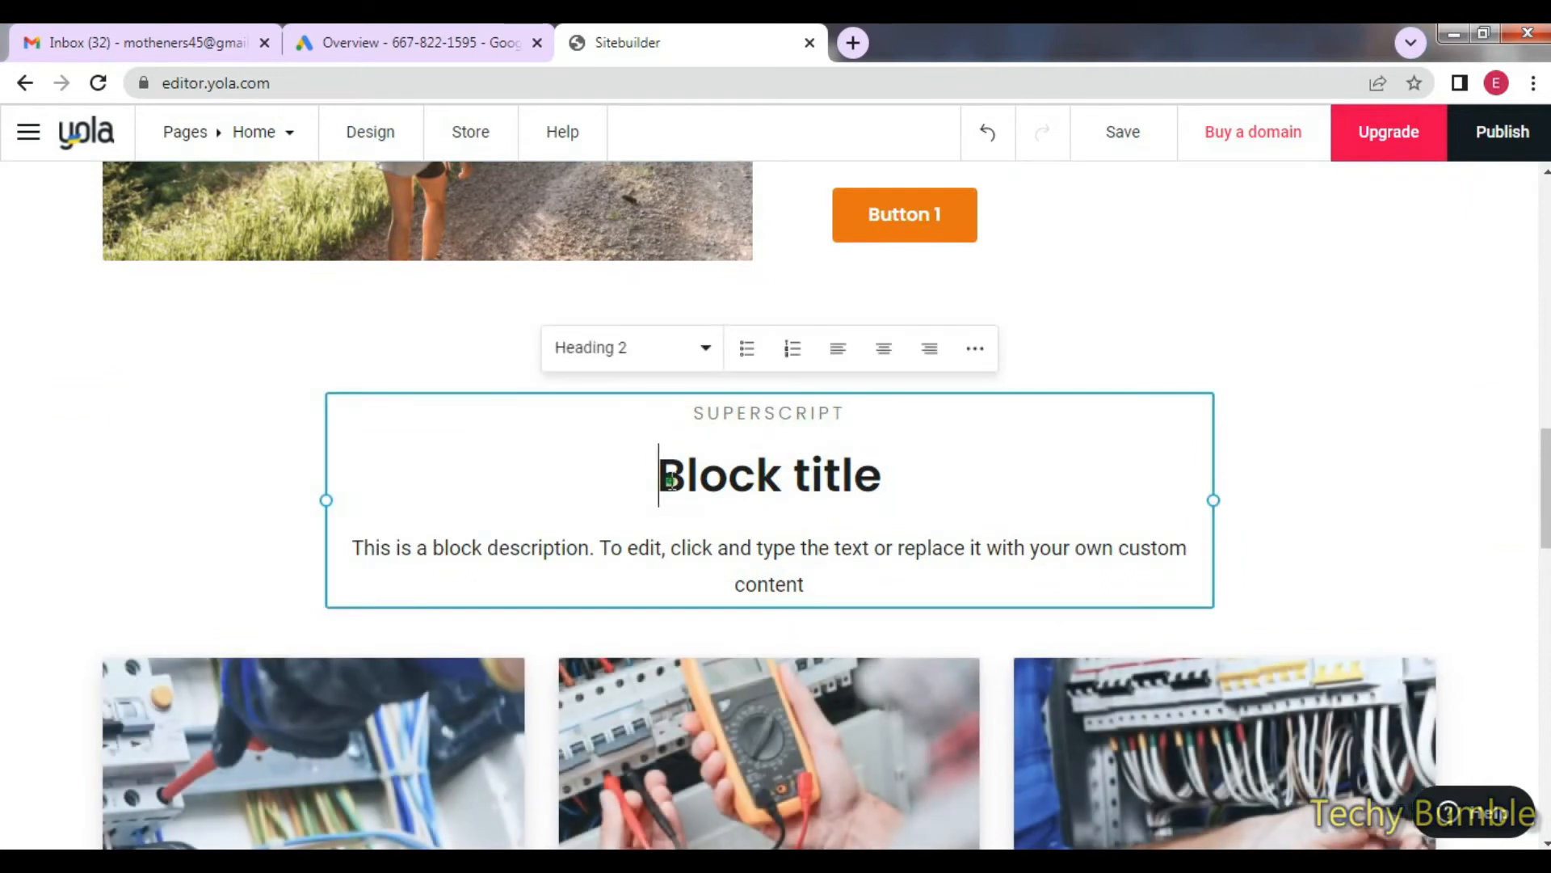
pyautogui.moveTo(658, 474); pyautogui.dragTo(867, 473)
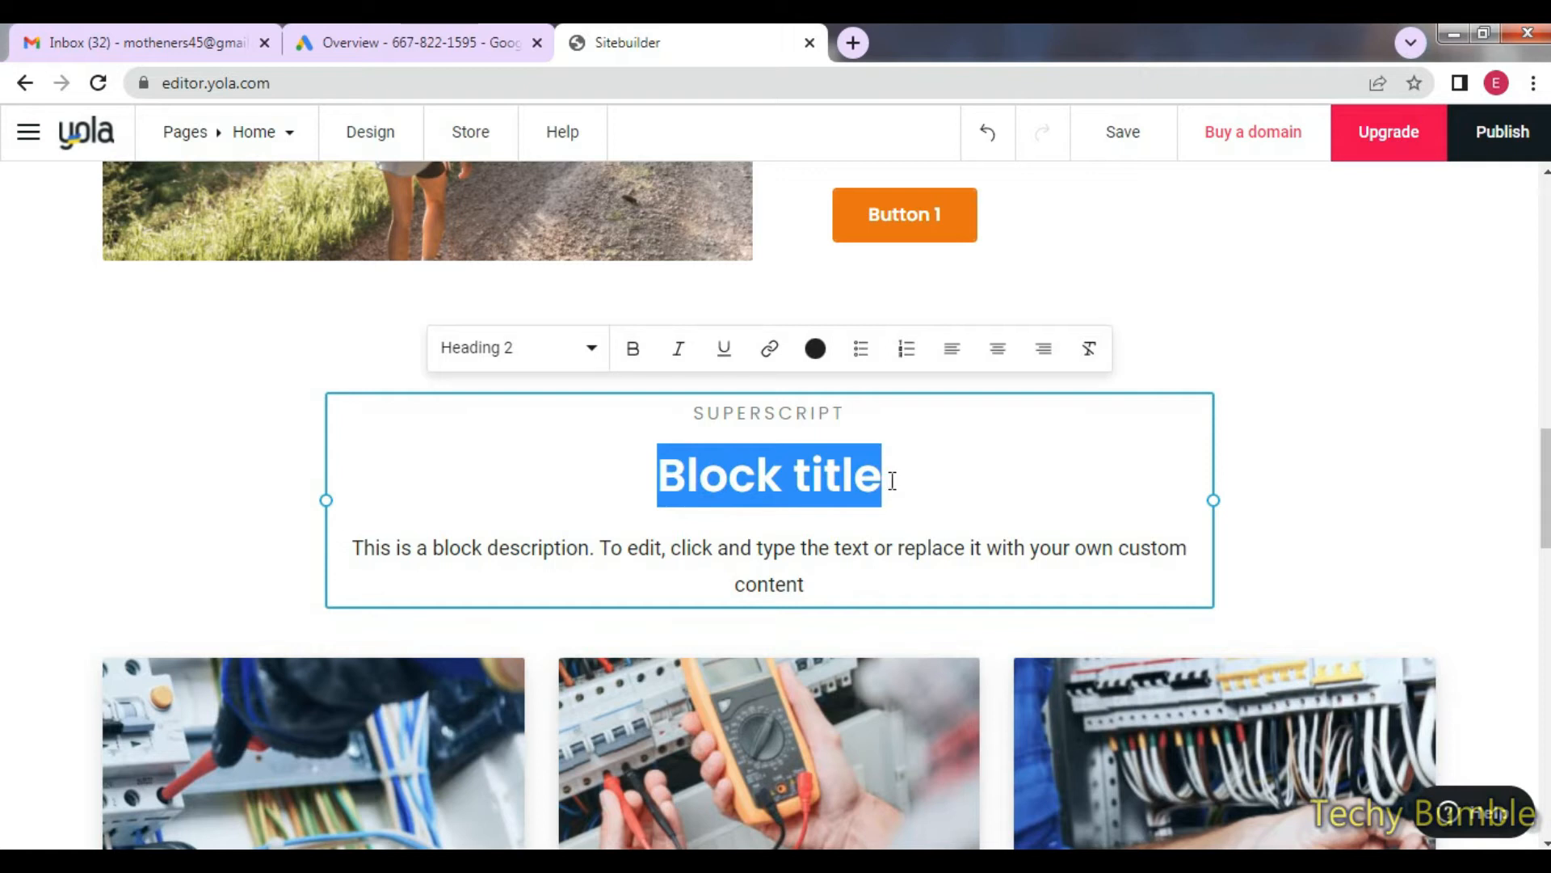
pyautogui.write('Your ')
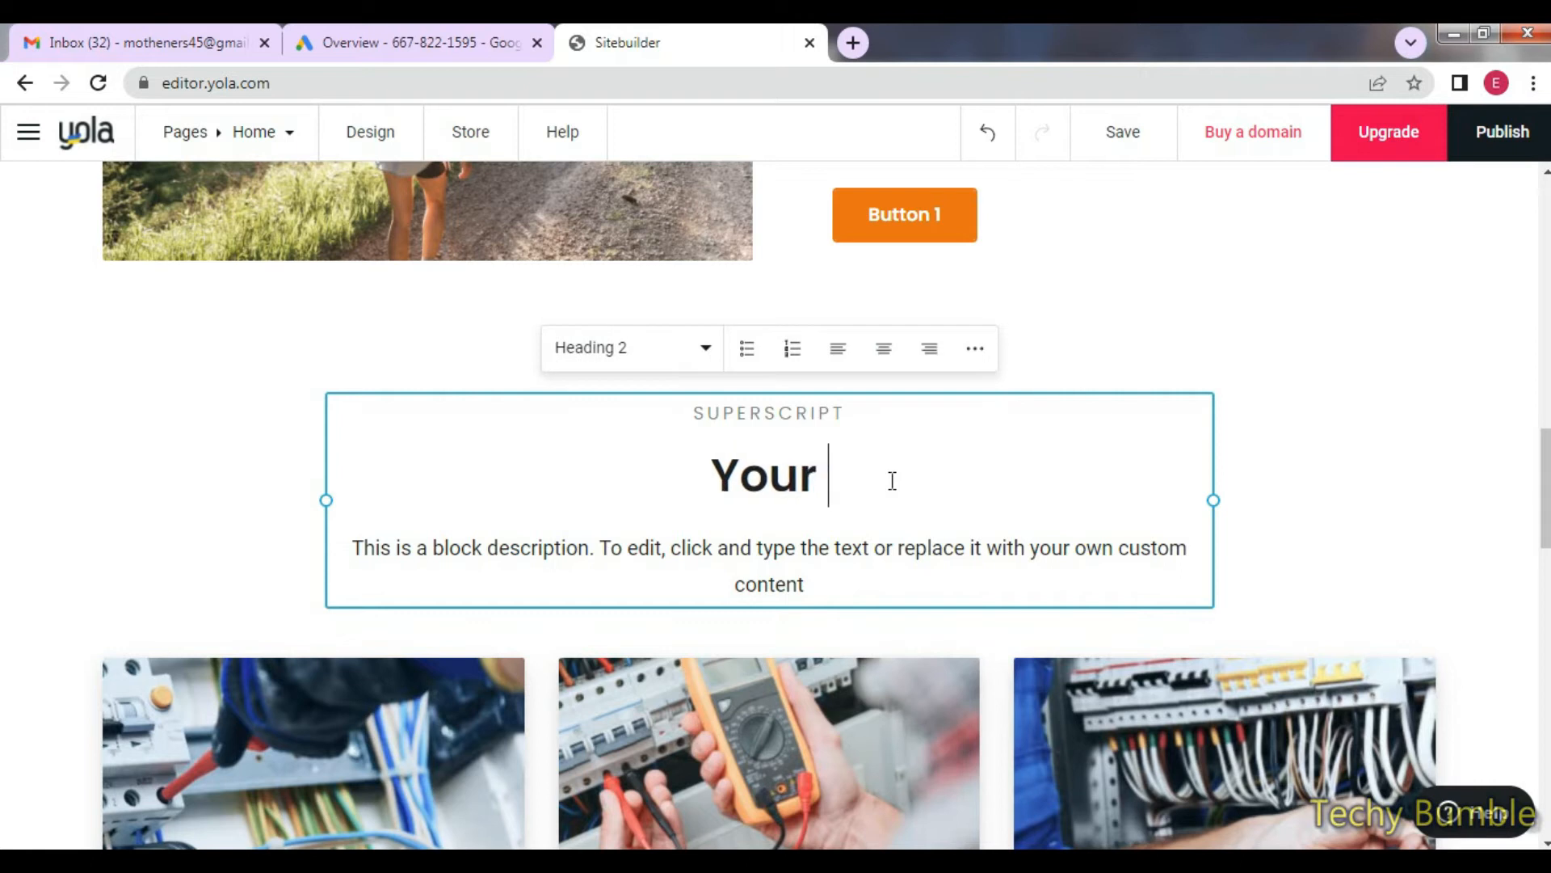
pyautogui.write('Title')
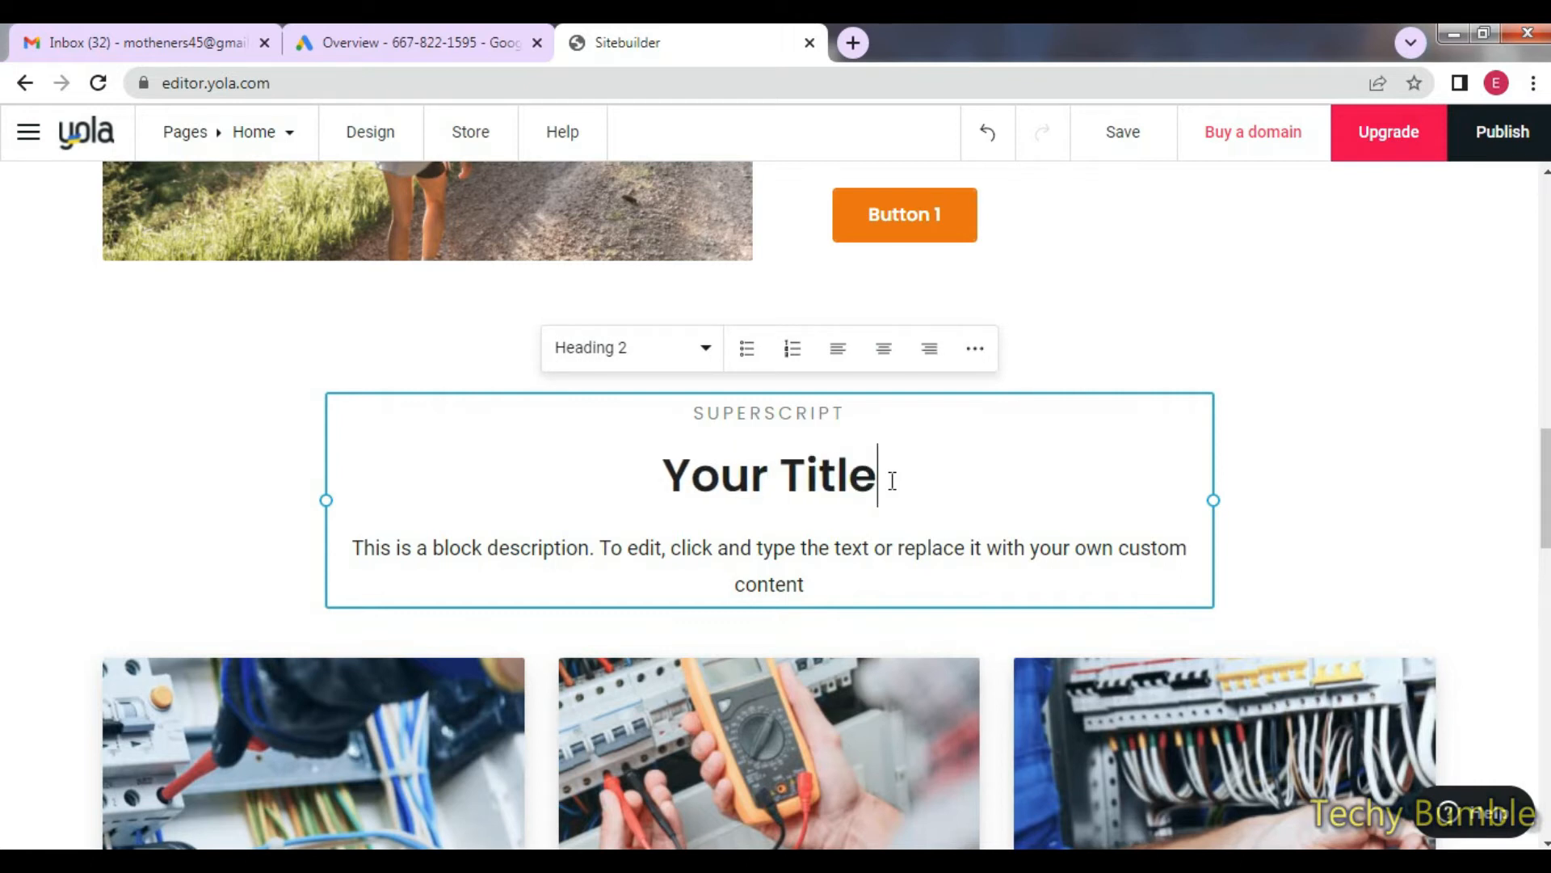
# Examine the services block's superscript, description and three service cards, and the contact form and map block below it.
pyautogui.doubleClick(547, 554)
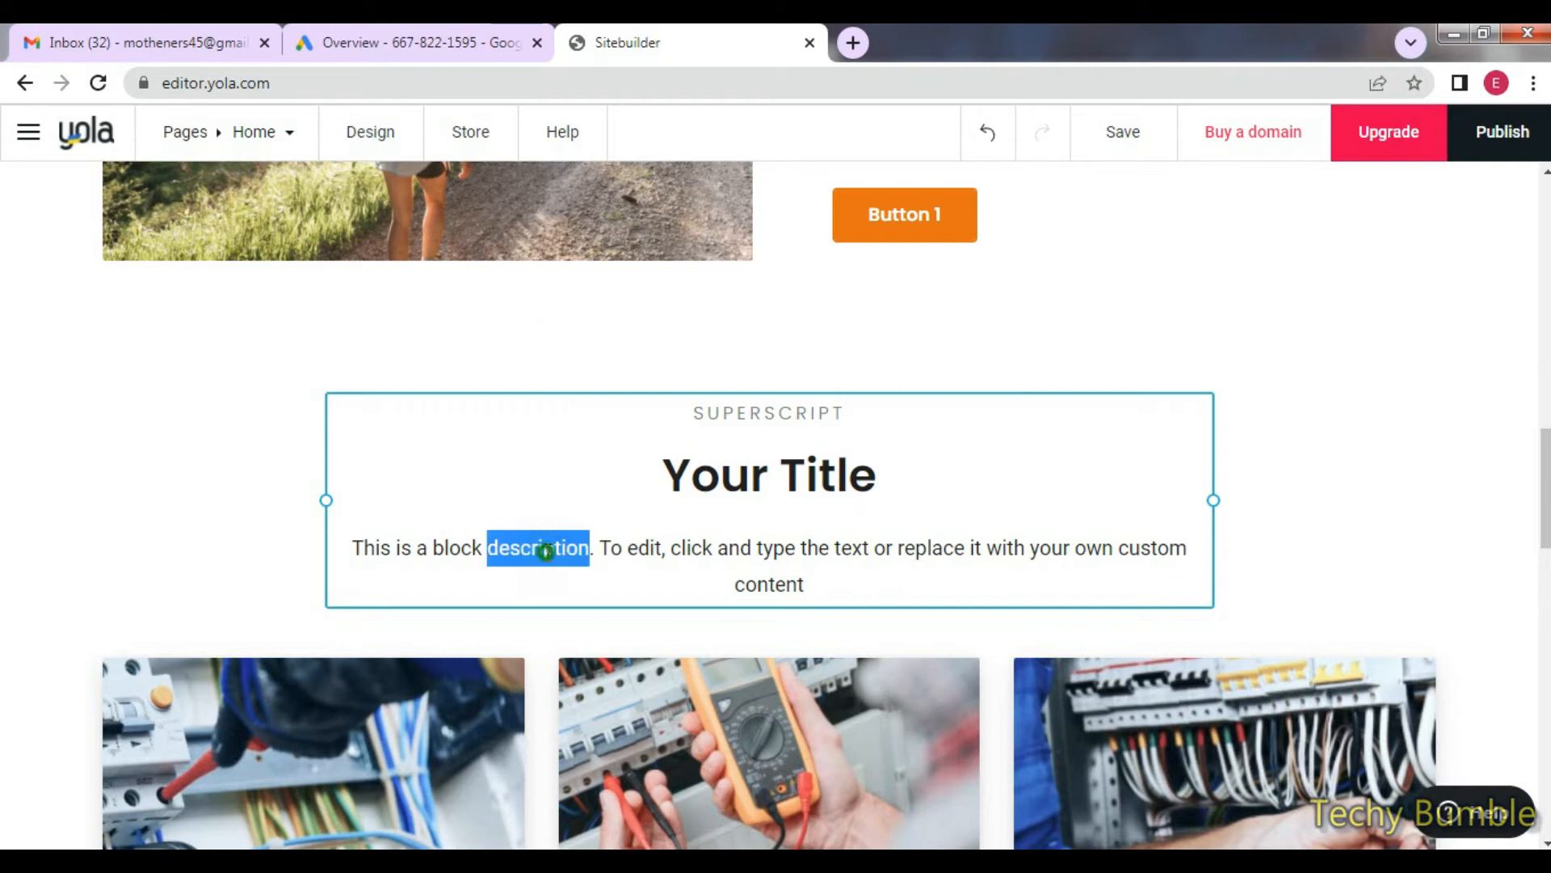
pyautogui.tripleClick(840, 555)
pyautogui.click(841, 577)
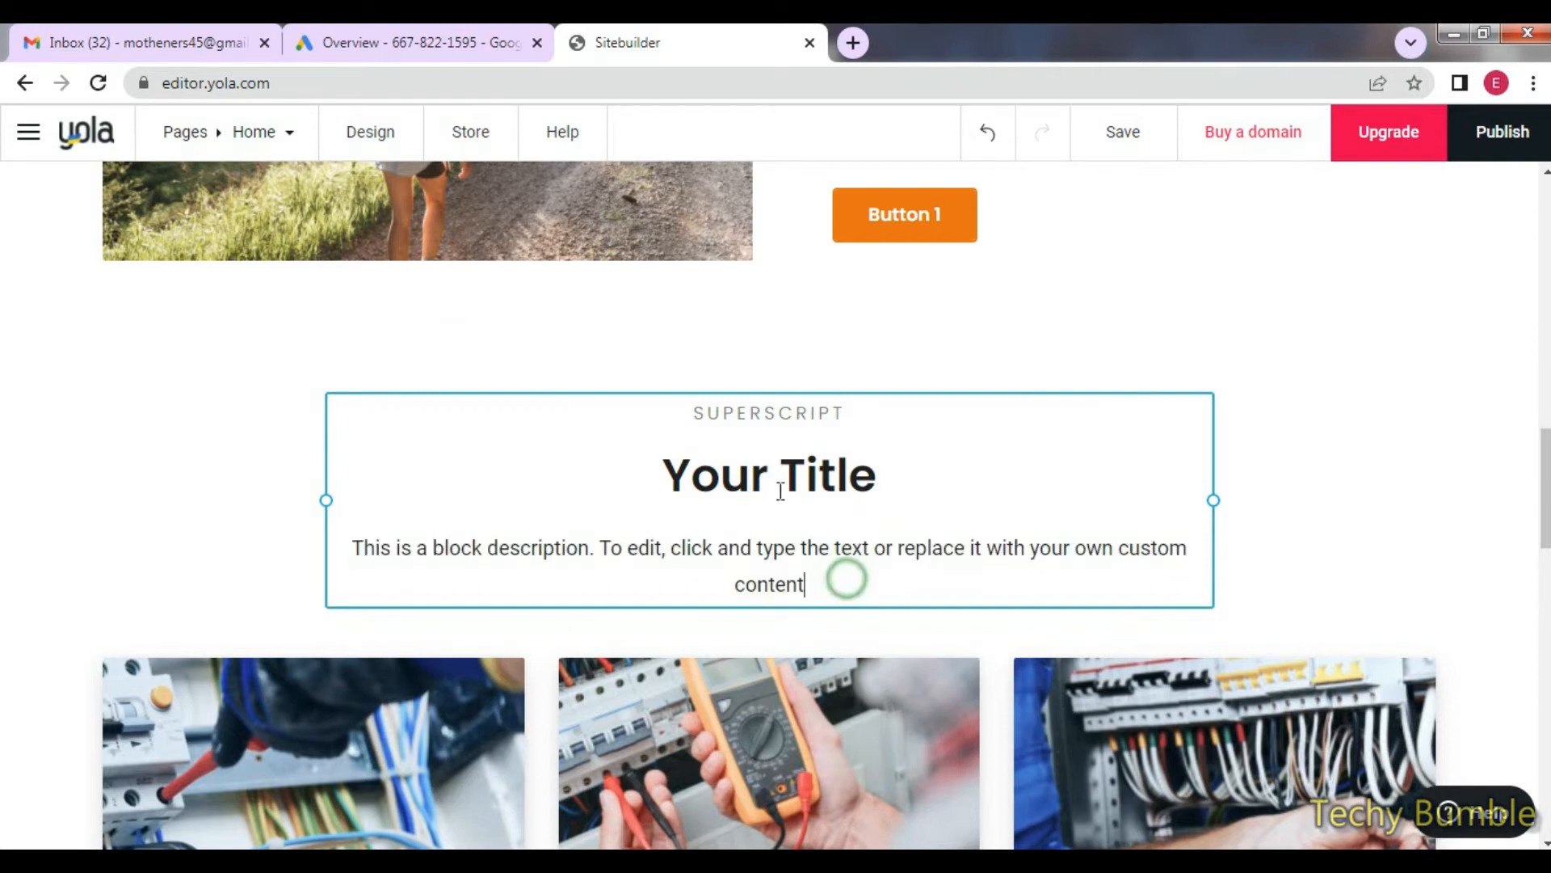
pyautogui.doubleClick(769, 413)
pyautogui.click(899, 549)
pyautogui.scroll(-4, 930, 594)
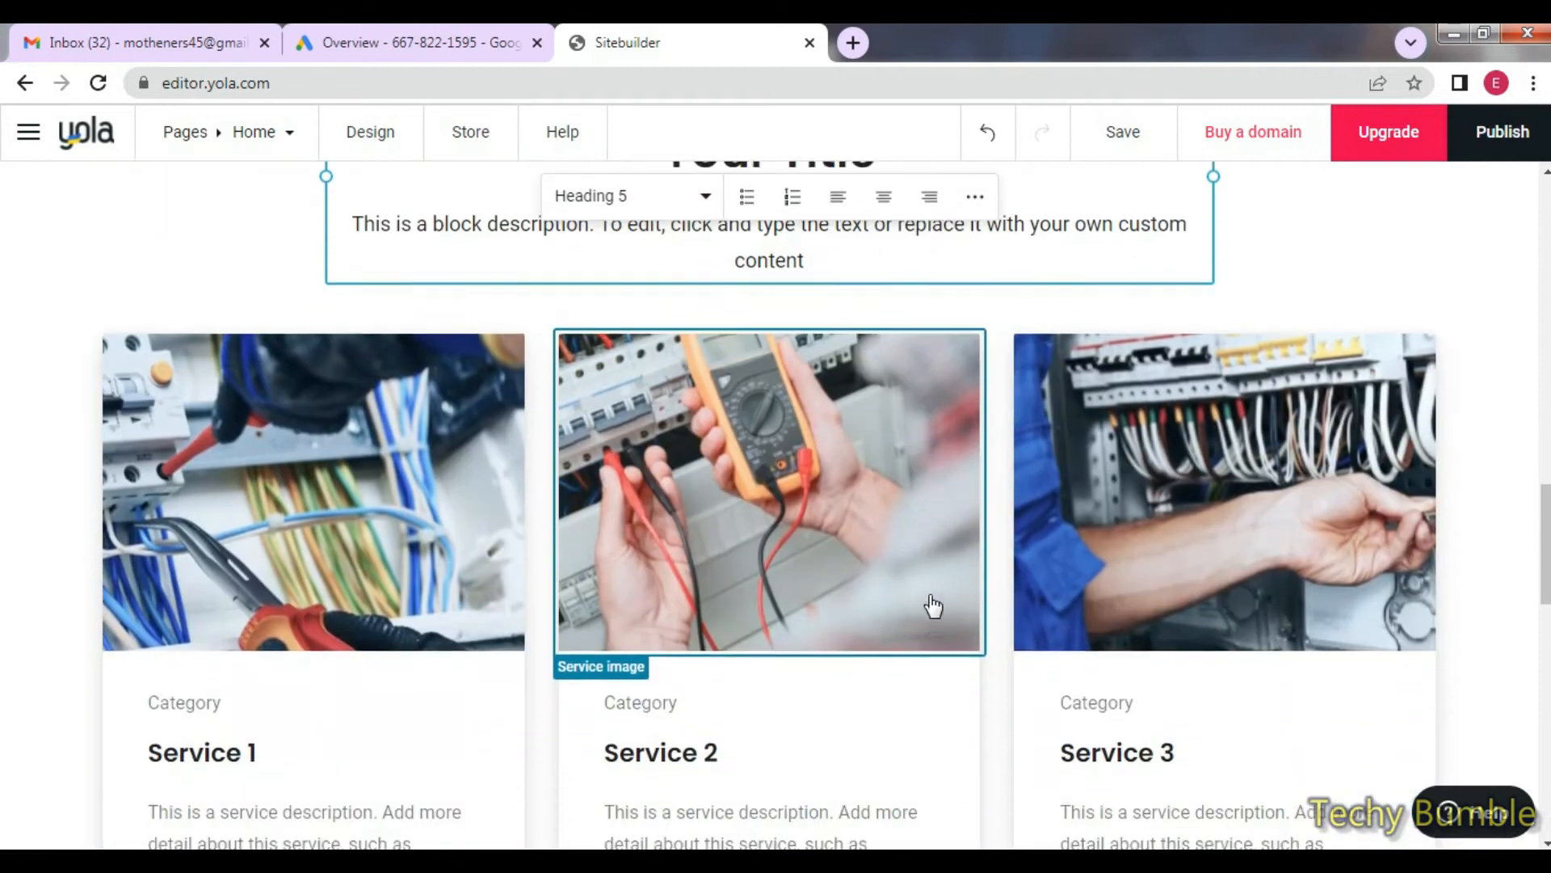
pyautogui.click(398, 533)
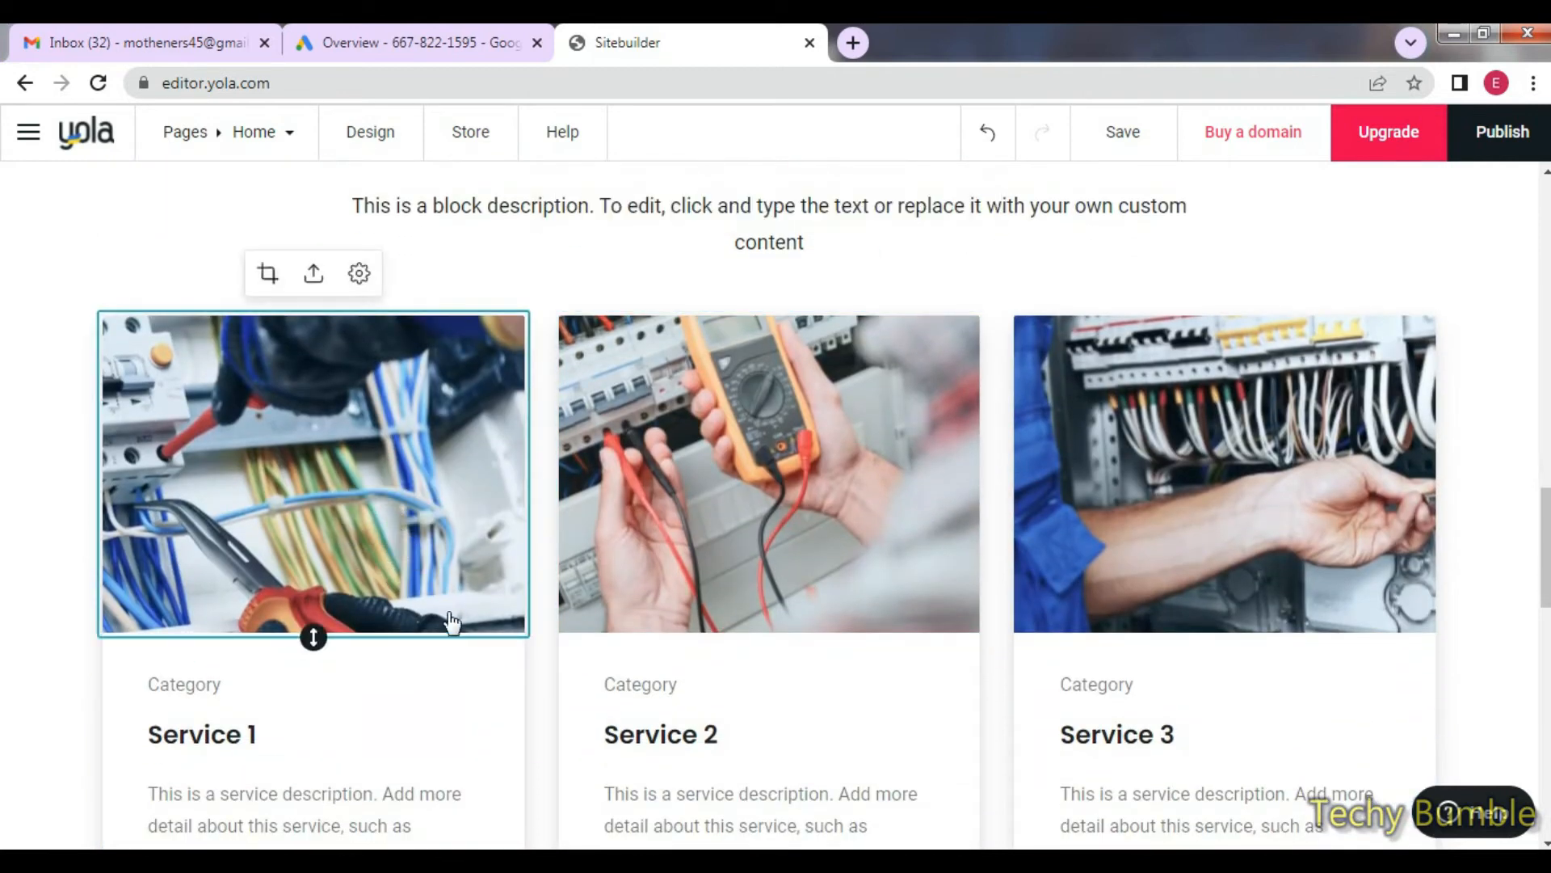
pyautogui.scroll(-1, 457, 618)
pyautogui.click(517, 552)
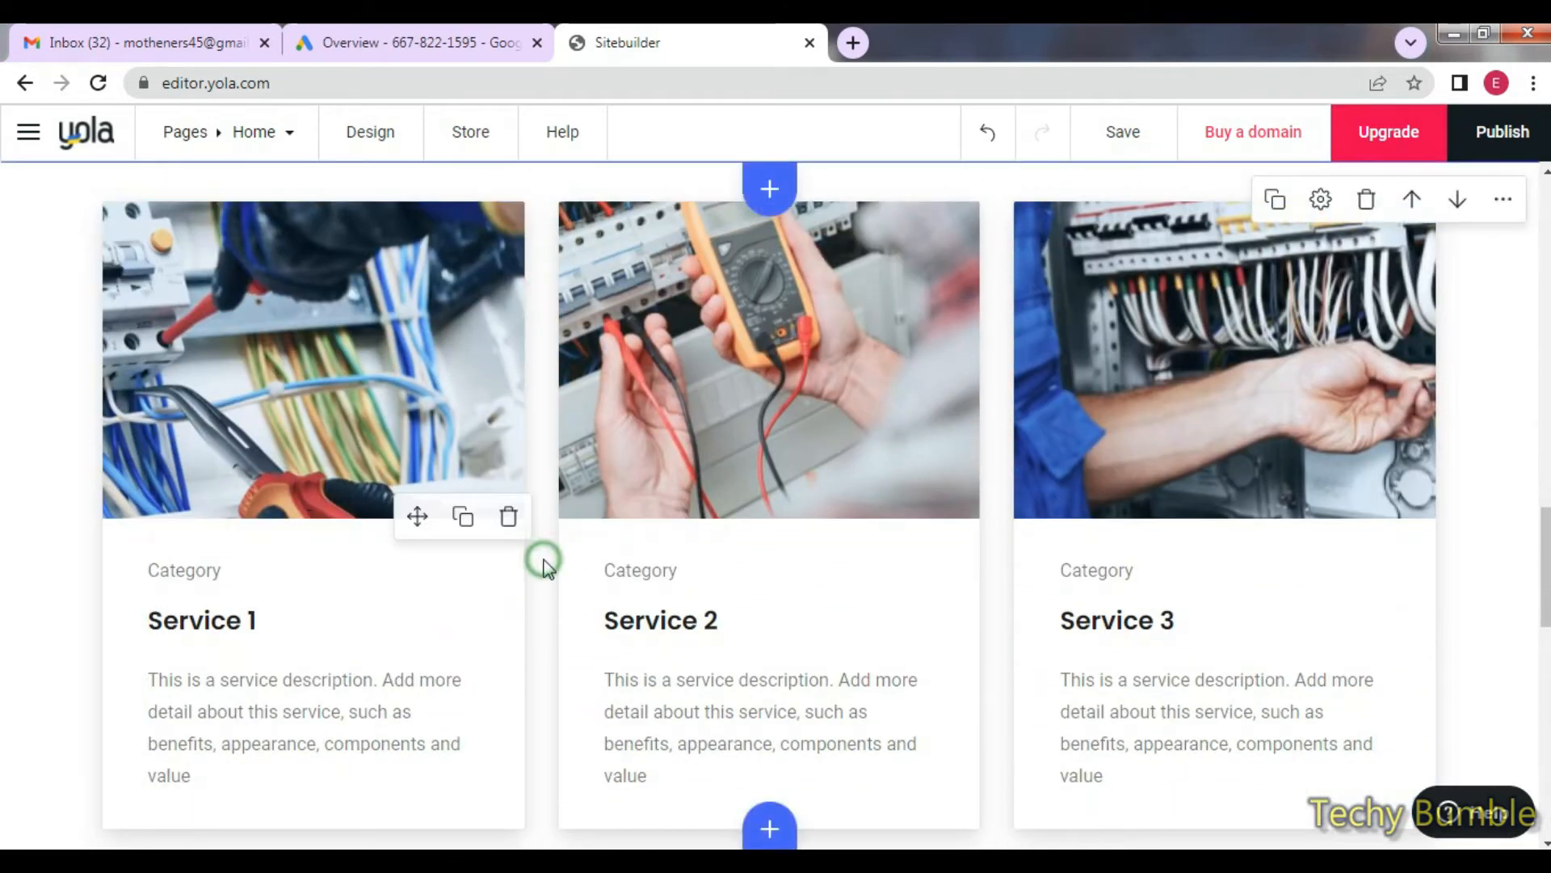
pyautogui.scroll(-1, 543, 618)
pyautogui.scroll(-6, 546, 614)
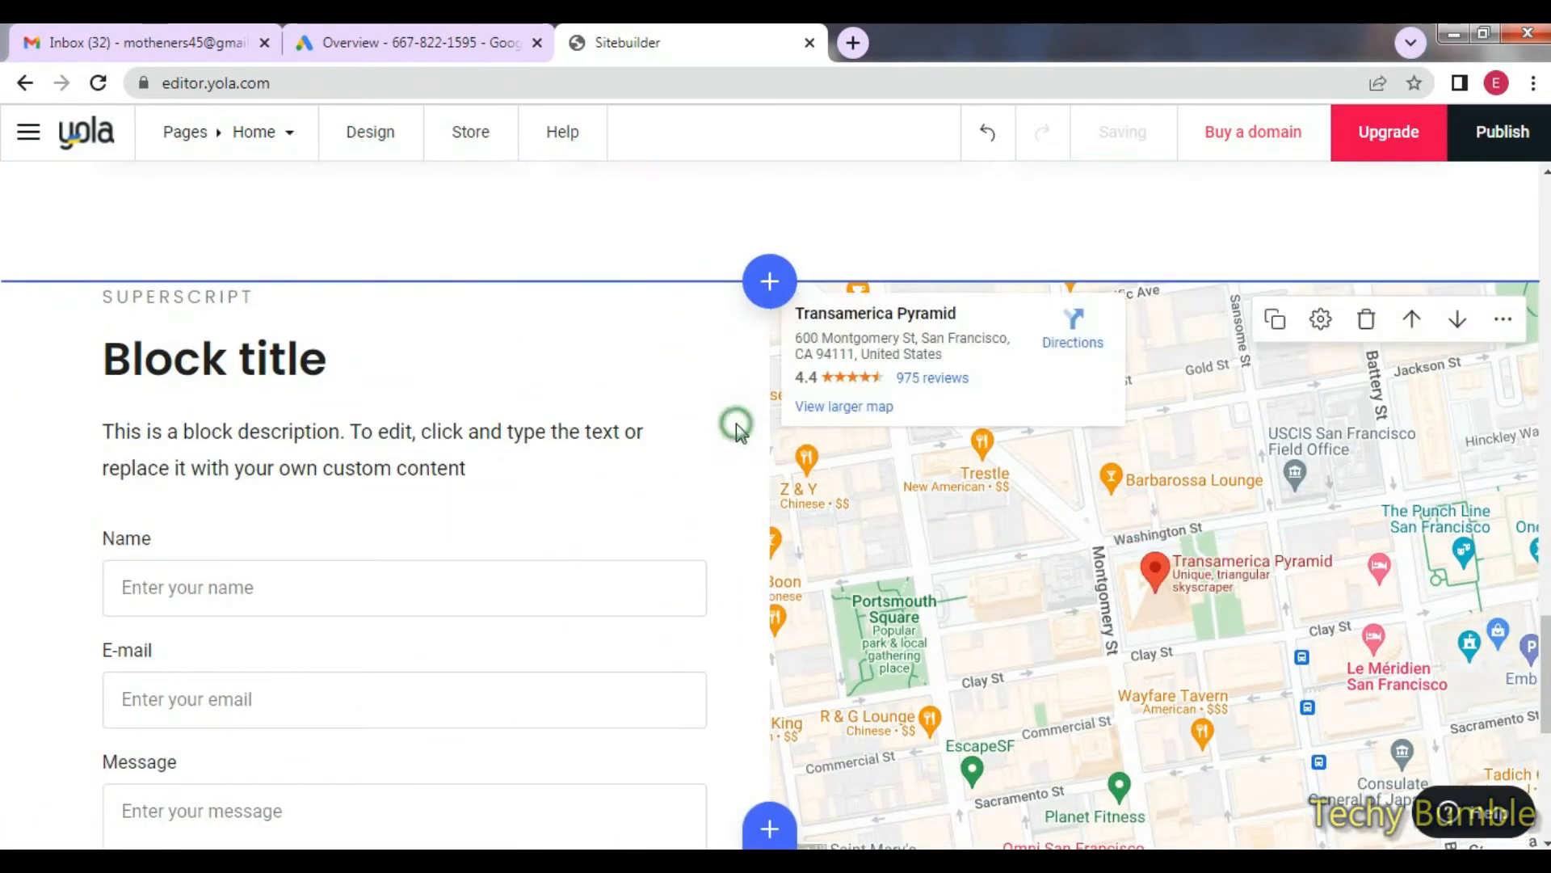
pyautogui.scroll(6, 735, 428)
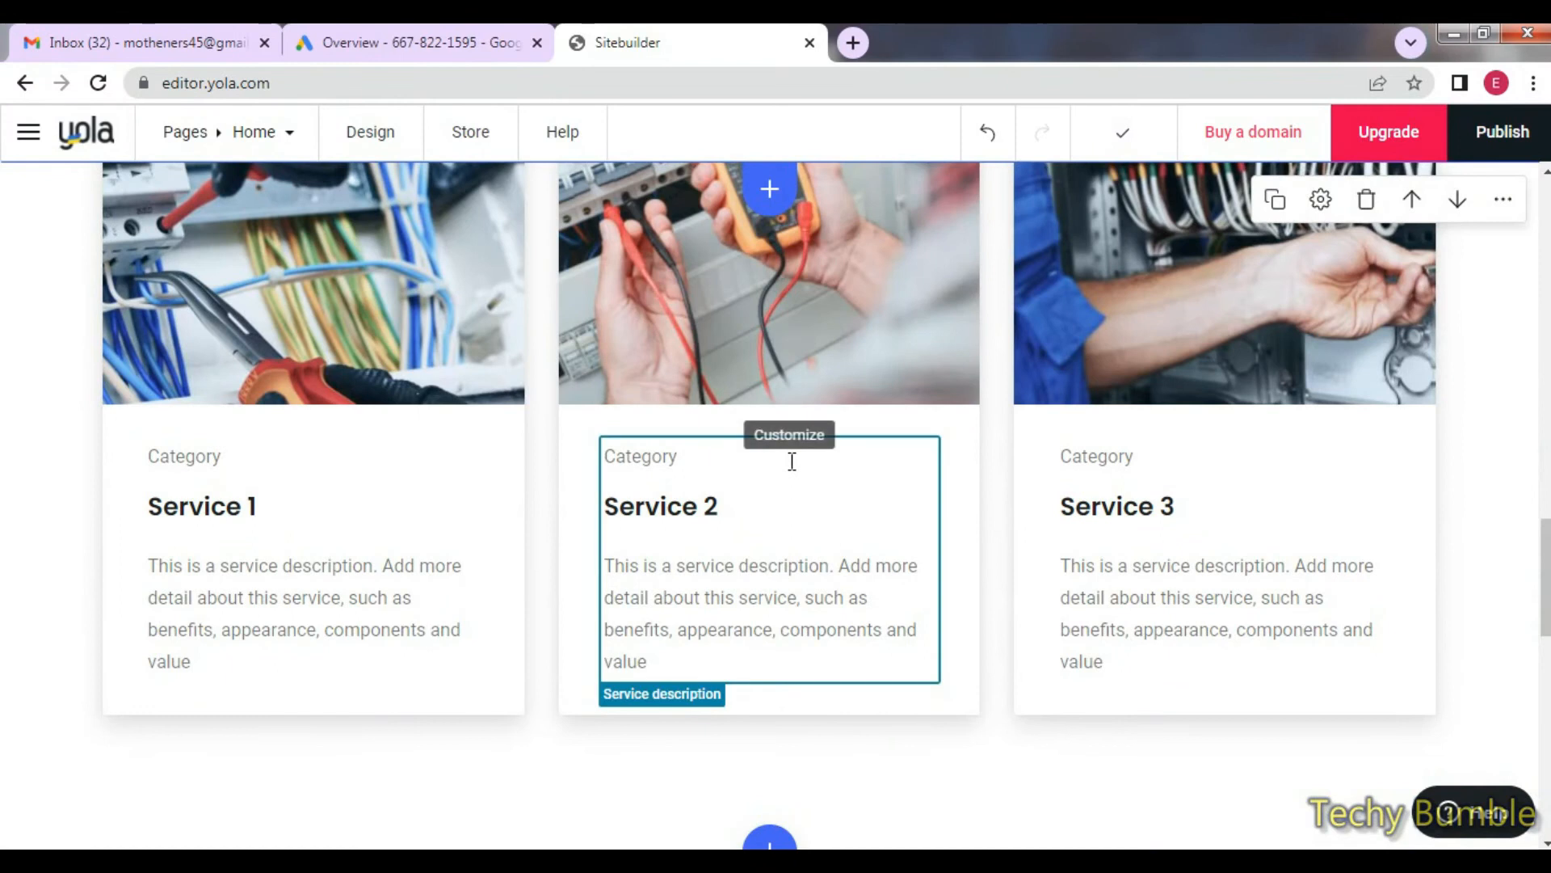
pyautogui.scroll(-2, 800, 477)
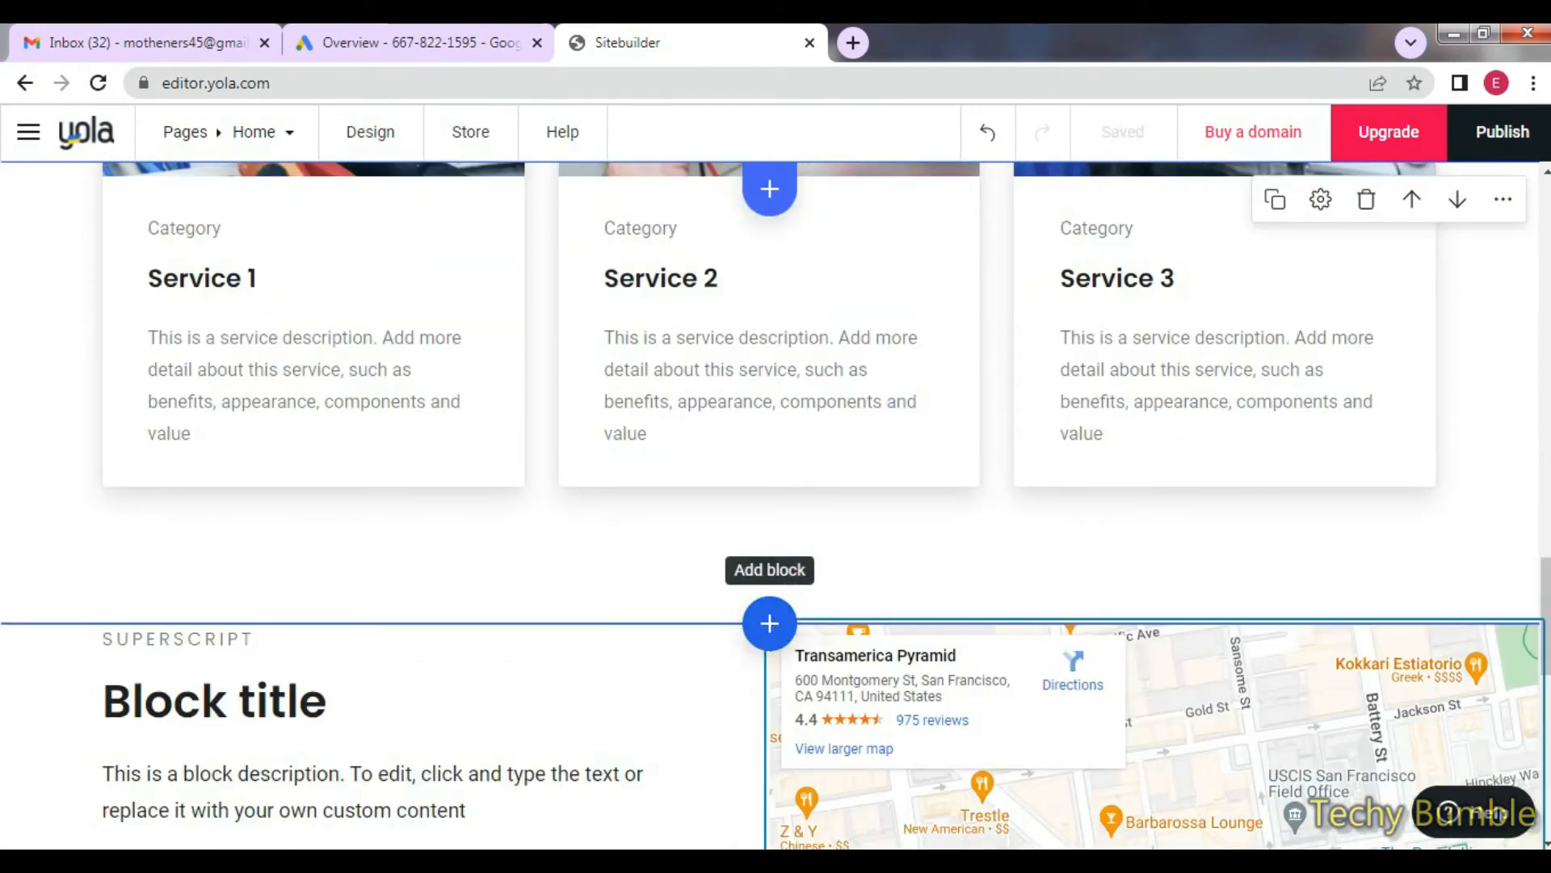
# Switch to Notepad and add the line "Also you can add some Block" below the existing notes.
pyautogui.hotkey('alt', 'Tab')
pyautogui.write('Also')
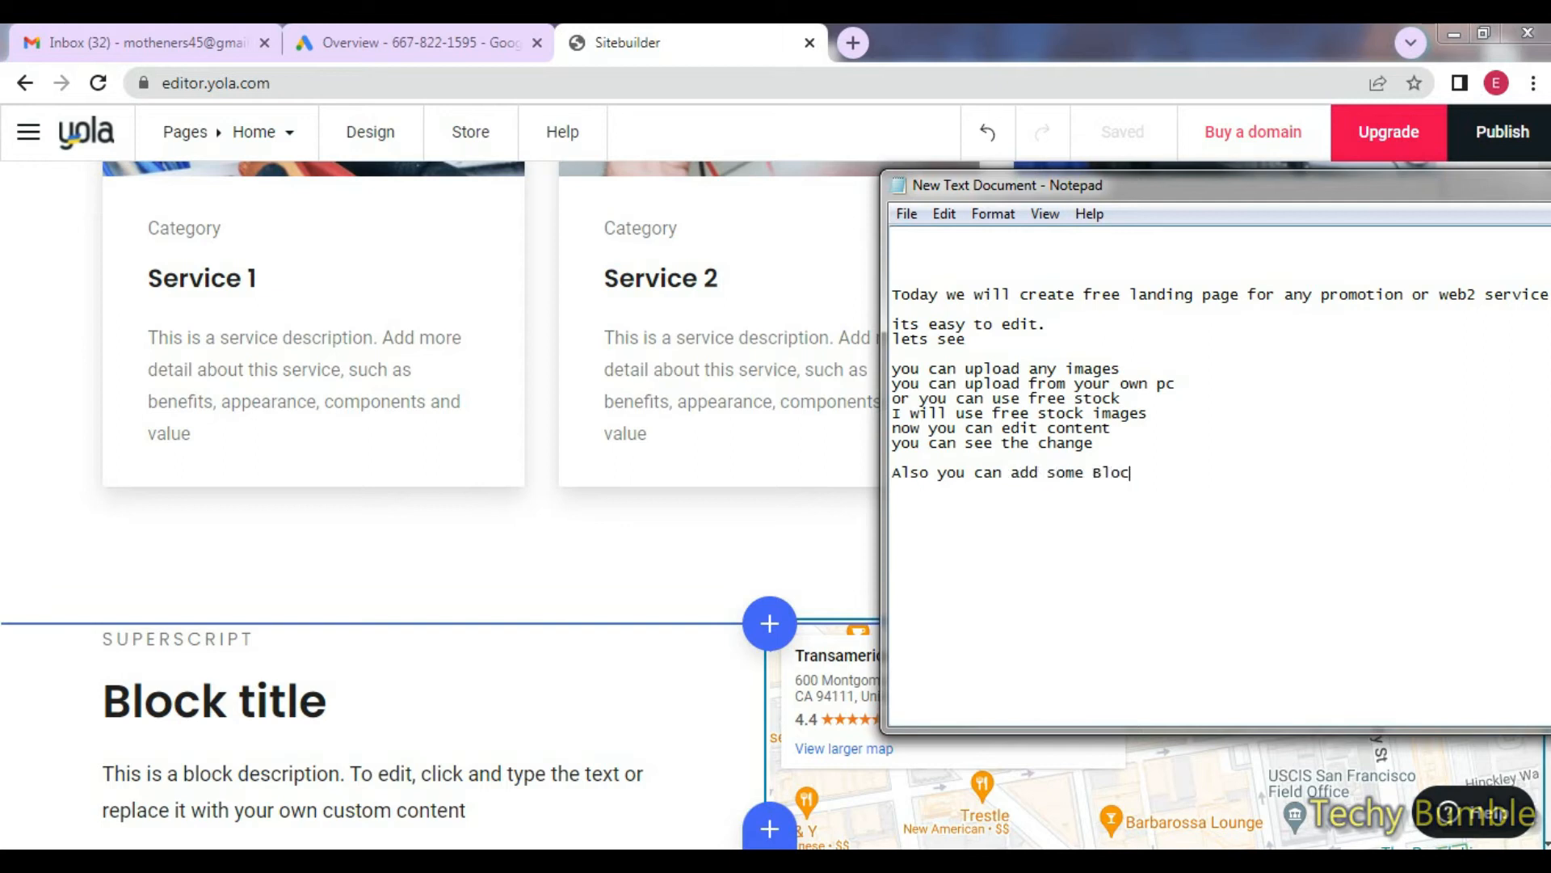
# Return to the site editor and insert the about-splitscreen-with-media block from About us between the services and contact blocks.
pyautogui.click(776, 636)
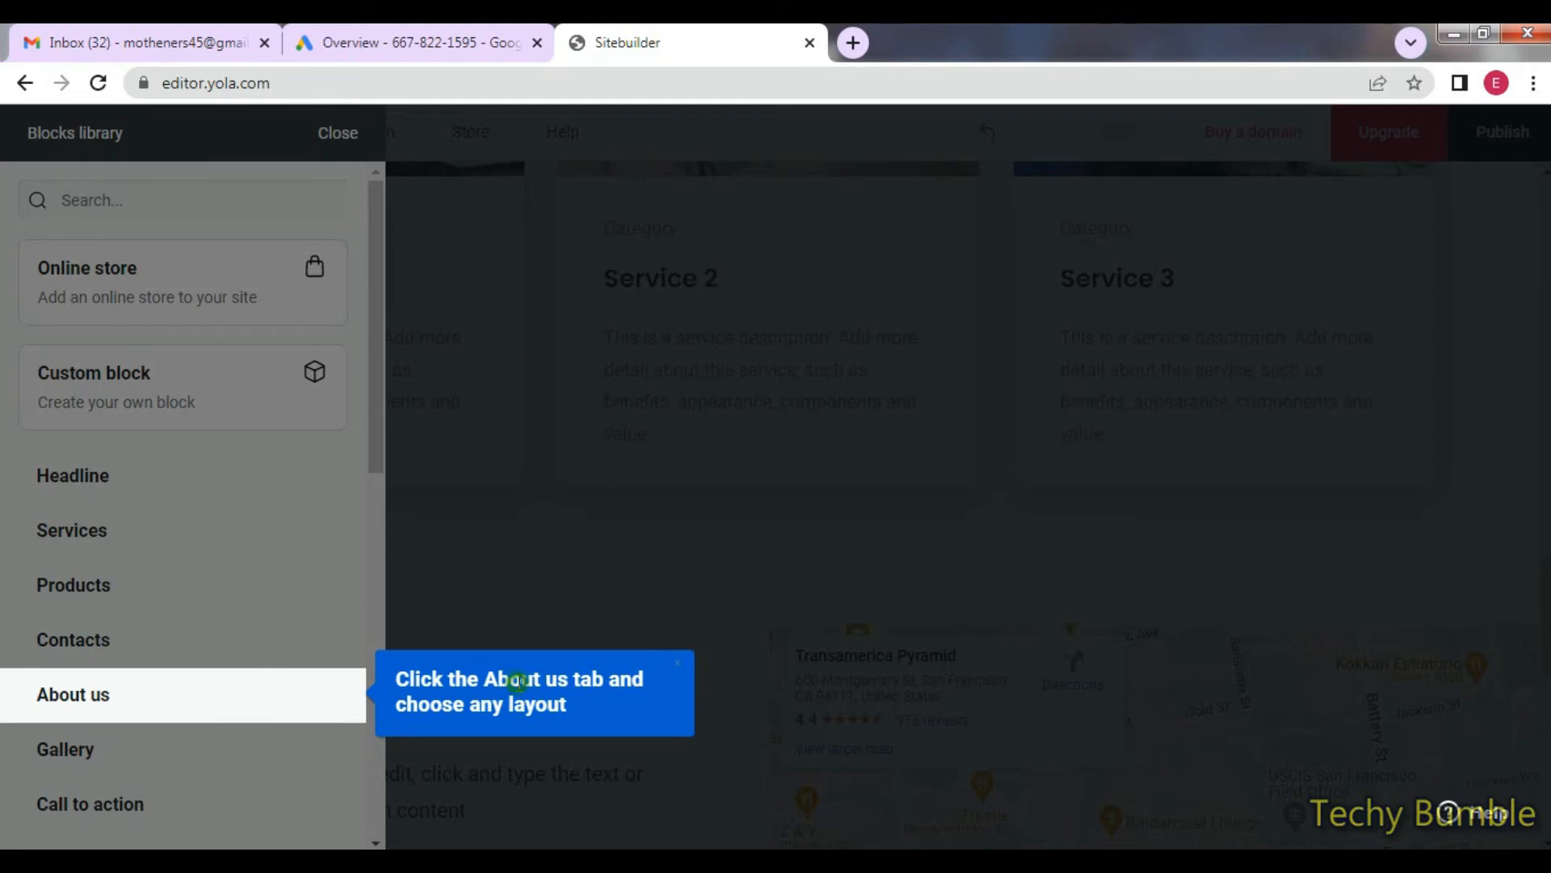
pyautogui.click(197, 688)
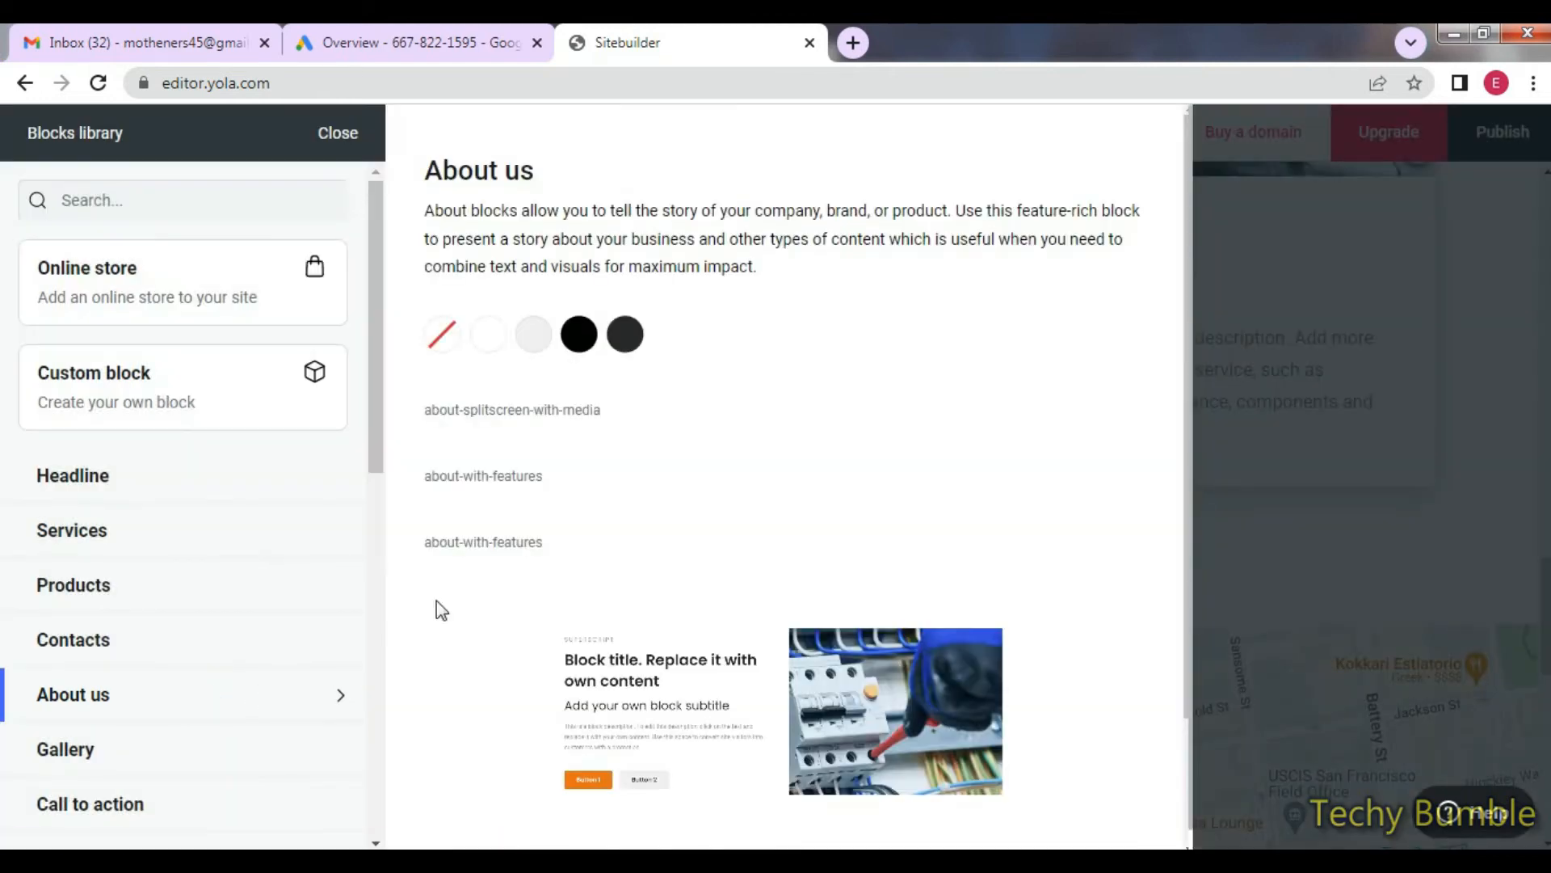
pyautogui.scroll(-2, 566, 602)
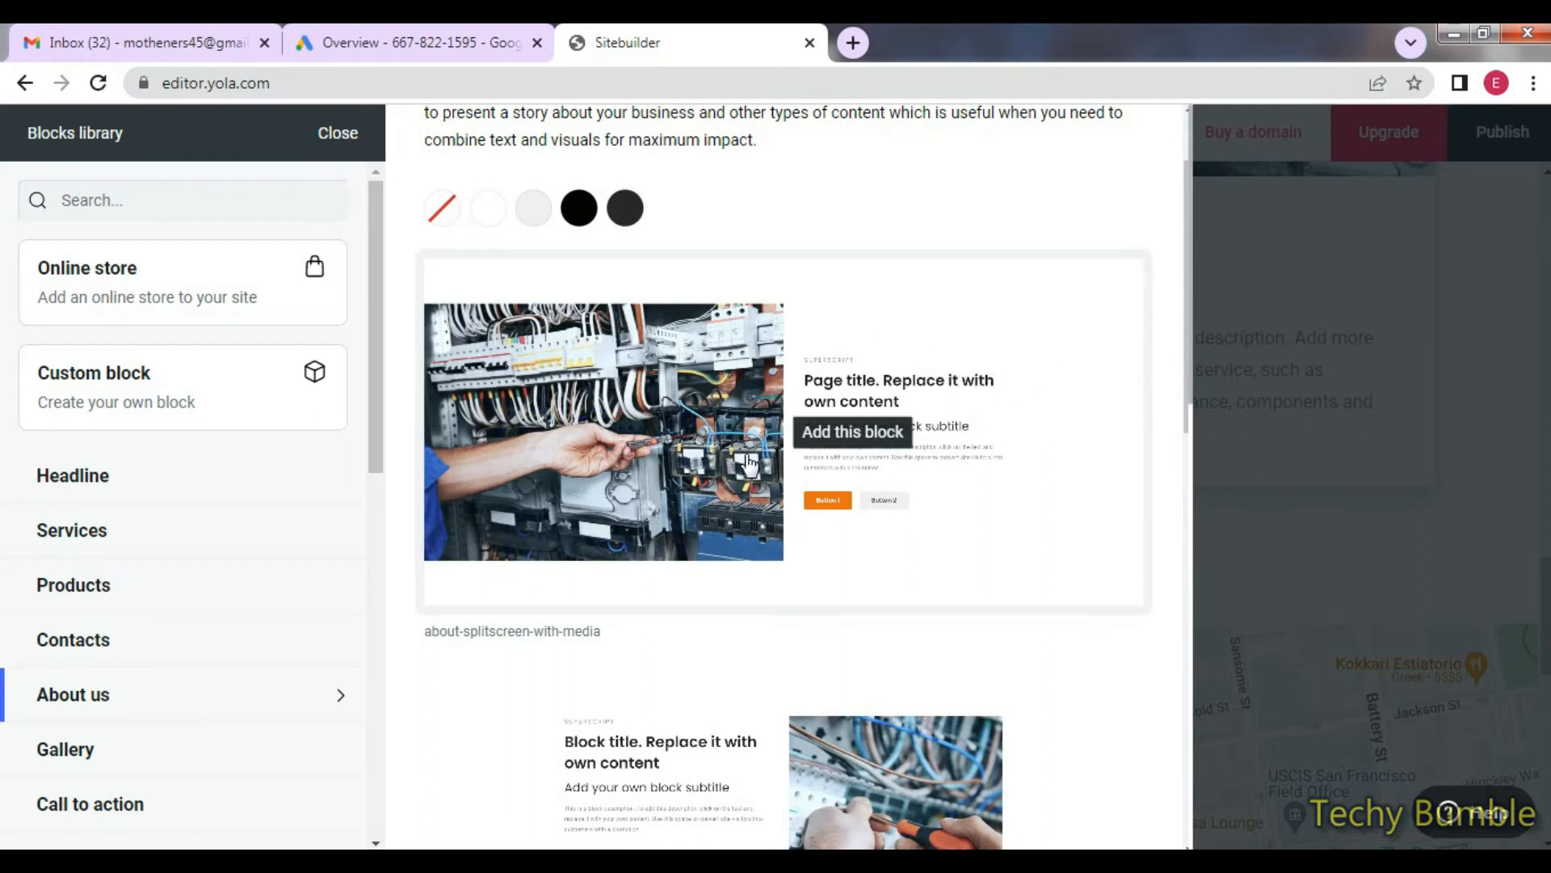
pyautogui.click(682, 444)
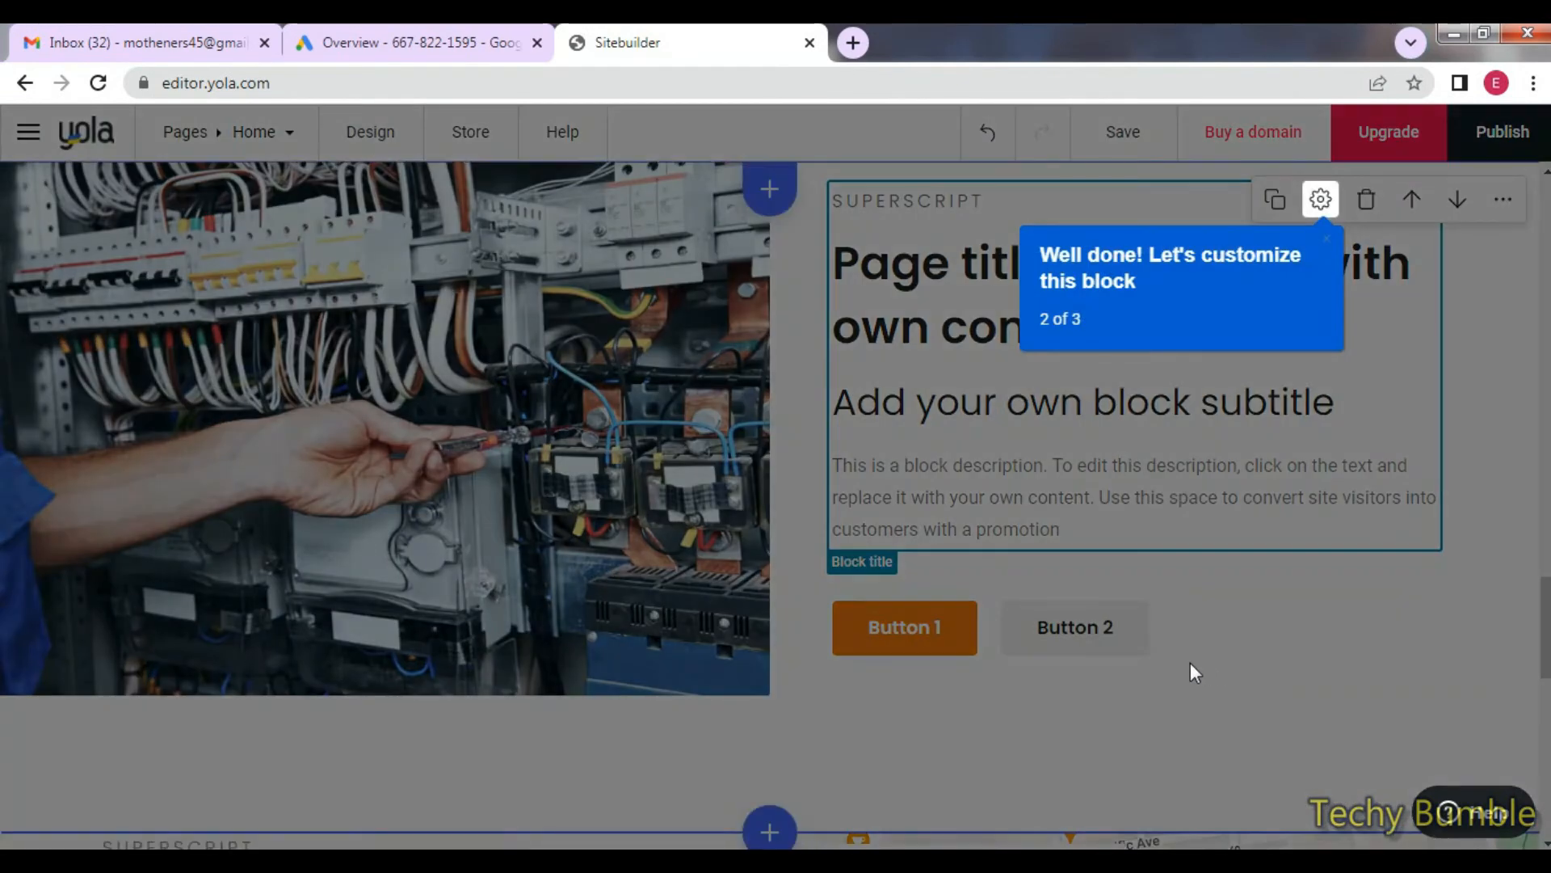
# Hide the block title of the new about block through its block settings.
pyautogui.click(1190, 664)
pyautogui.click(1320, 199)
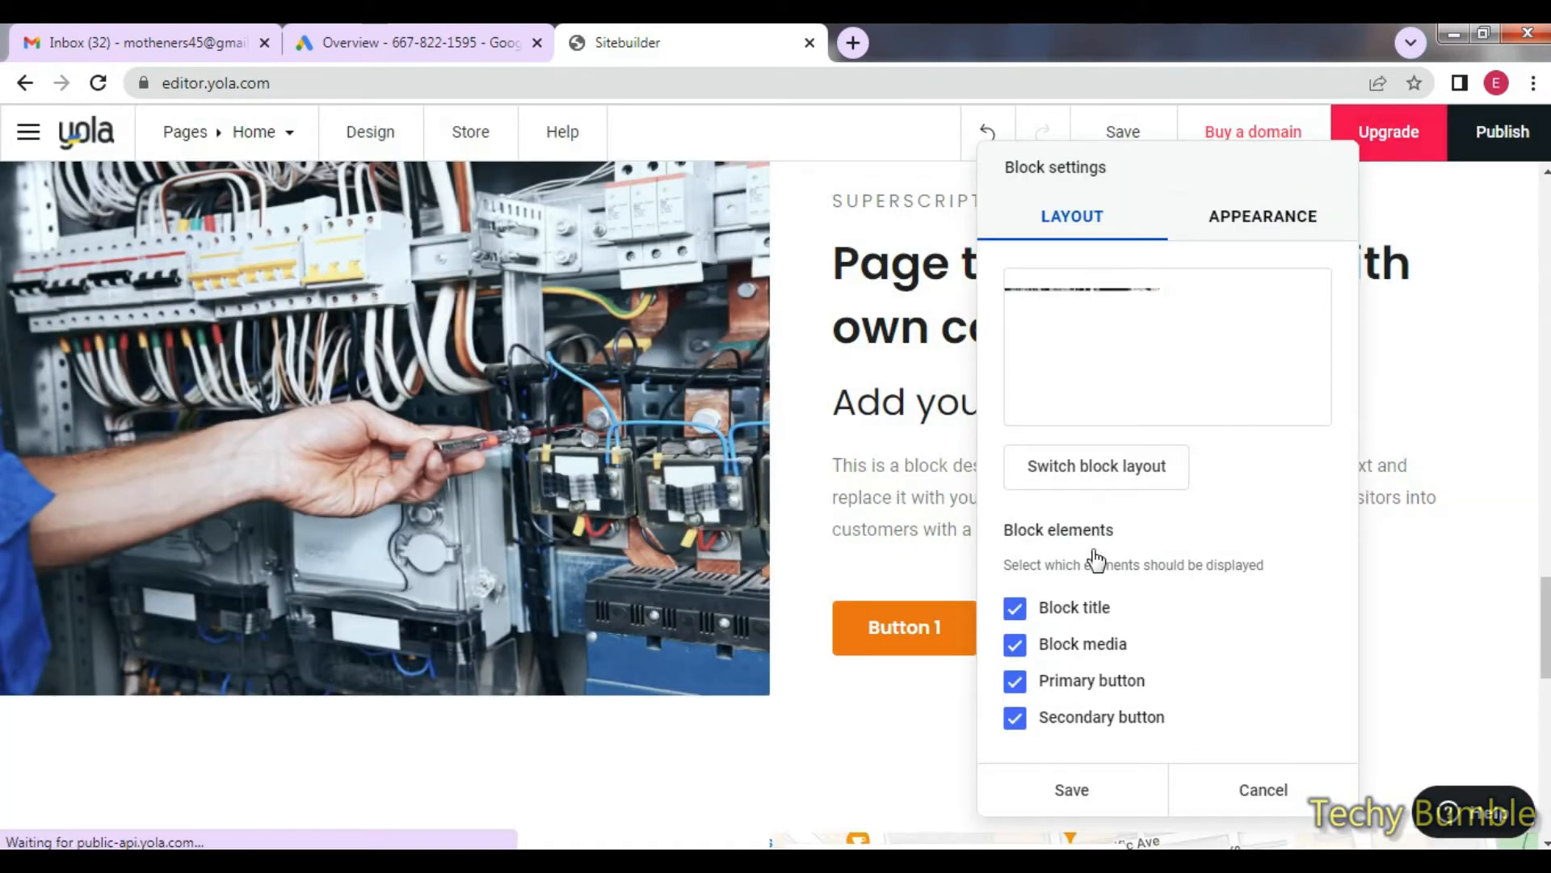
pyautogui.click(1077, 614)
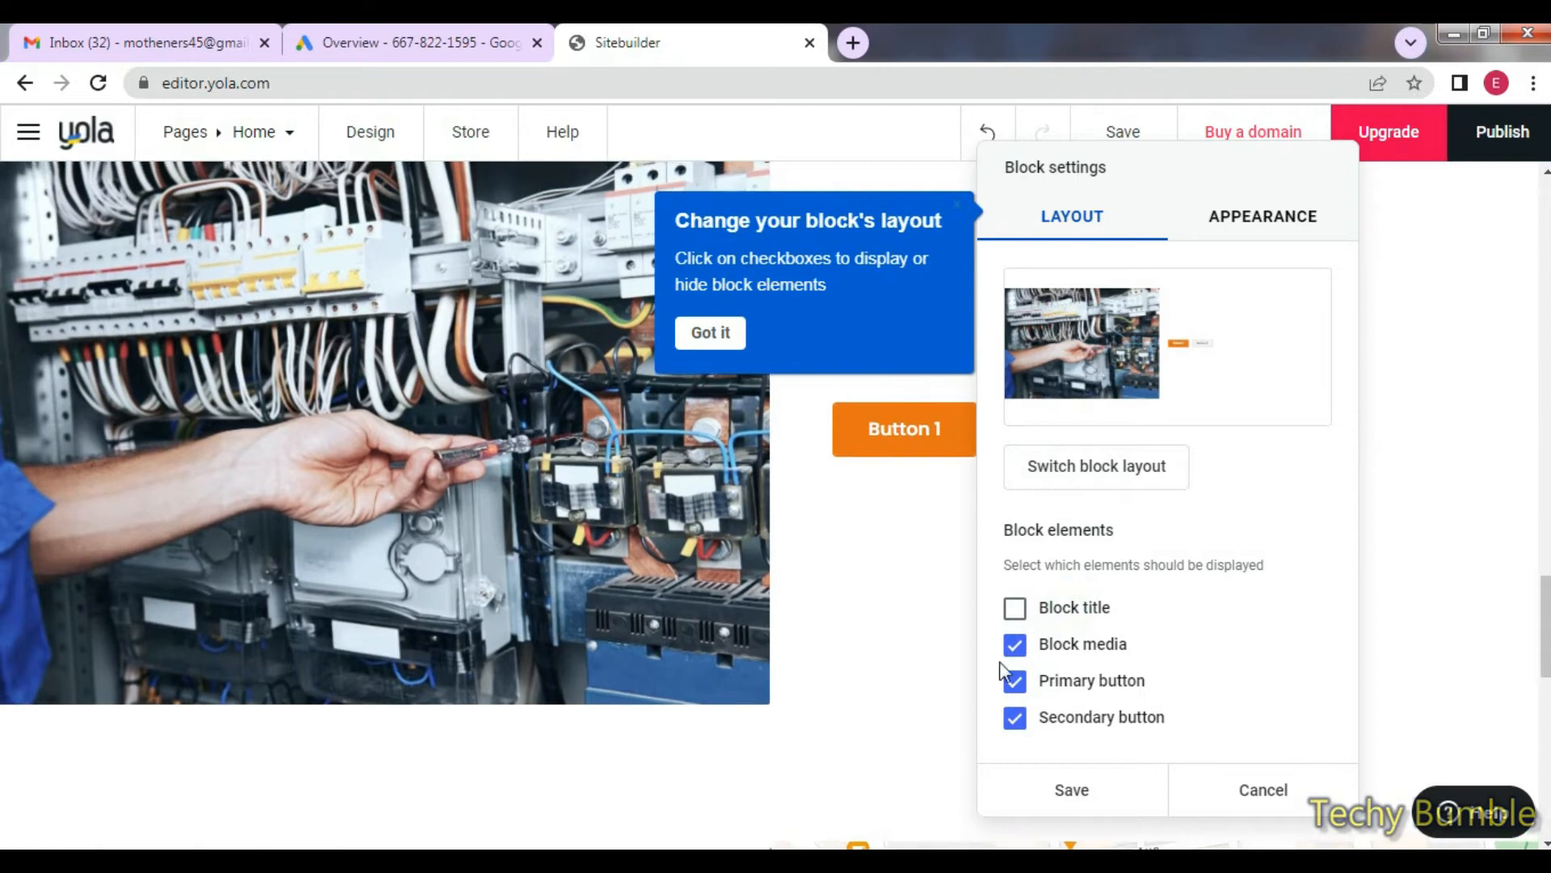
pyautogui.click(950, 643)
pyautogui.scroll(3, 1135, 609)
pyautogui.scroll(-2, 1134, 609)
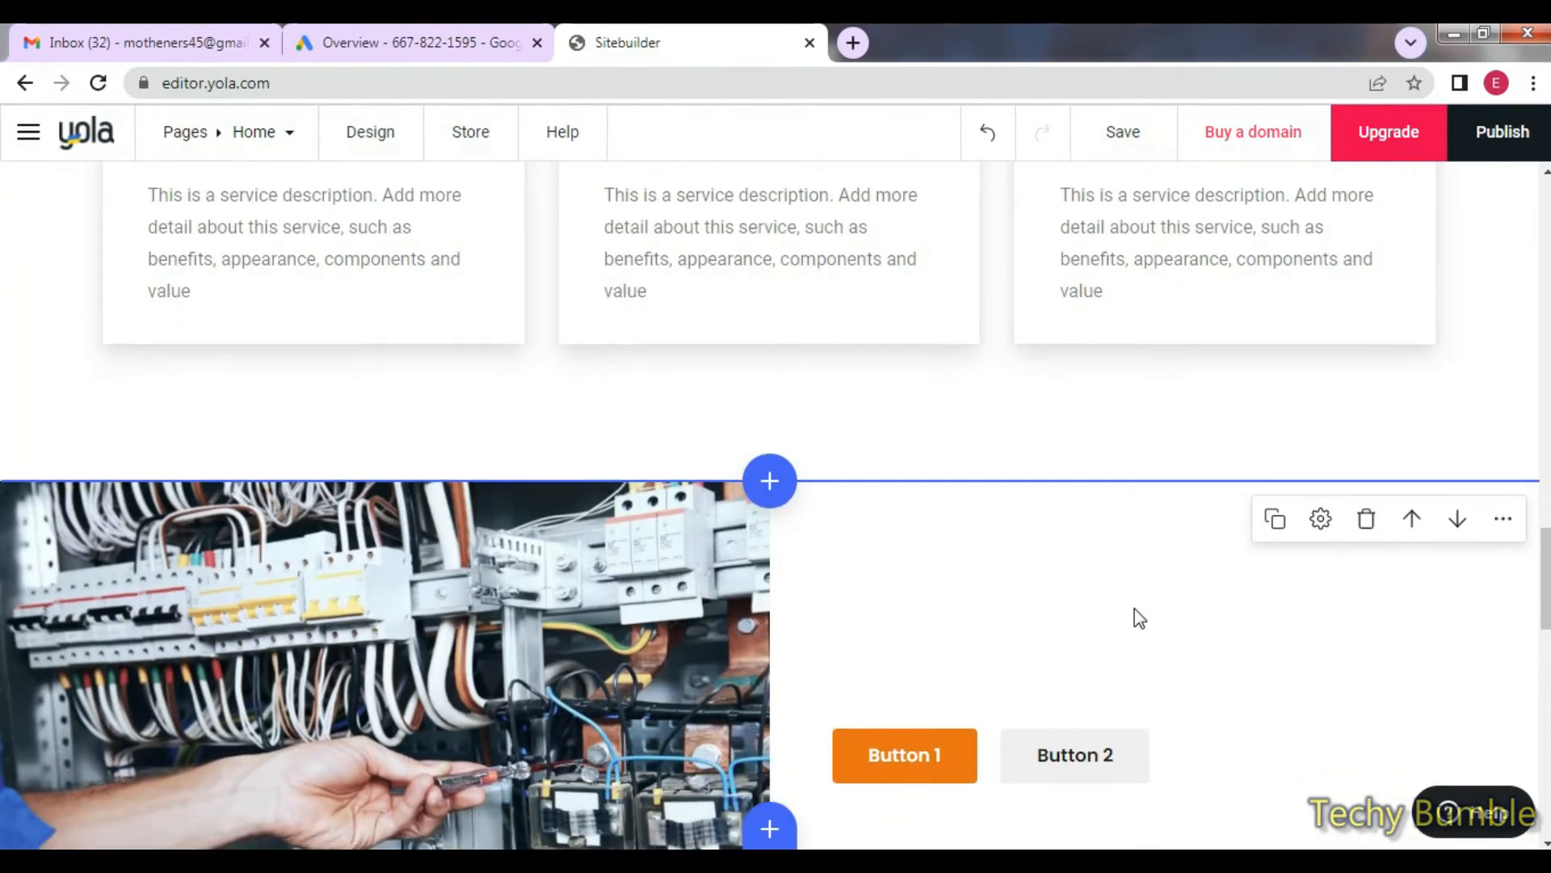
# In the about block's settings, display the block title and media, hide the primary button, and save.
pyautogui.click(1320, 314)
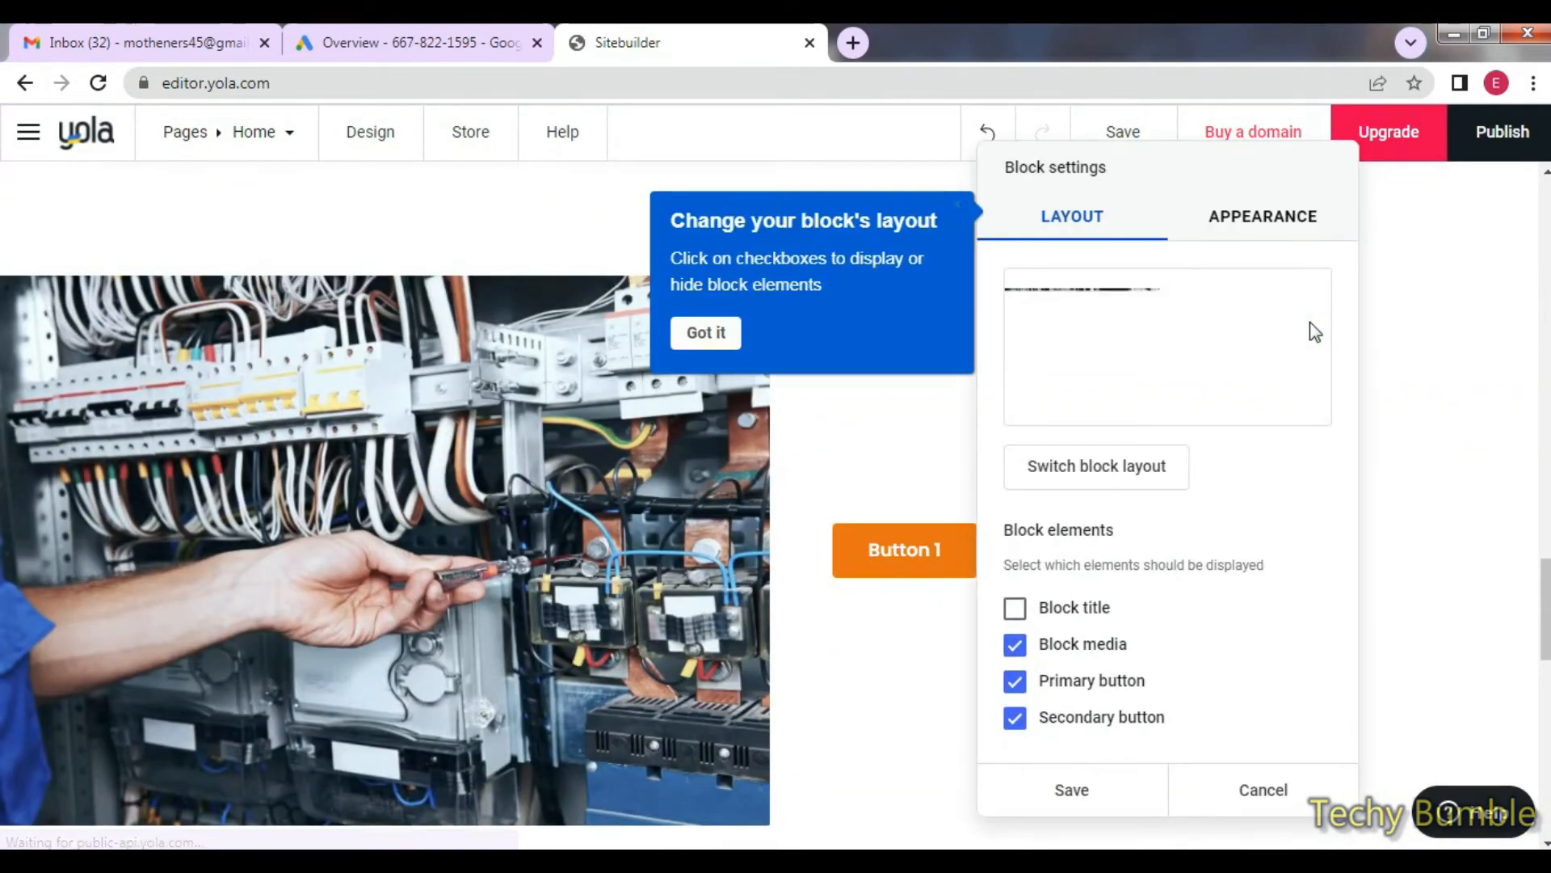
pyautogui.click(1015, 607)
pyautogui.scroll(-1, 1204, 606)
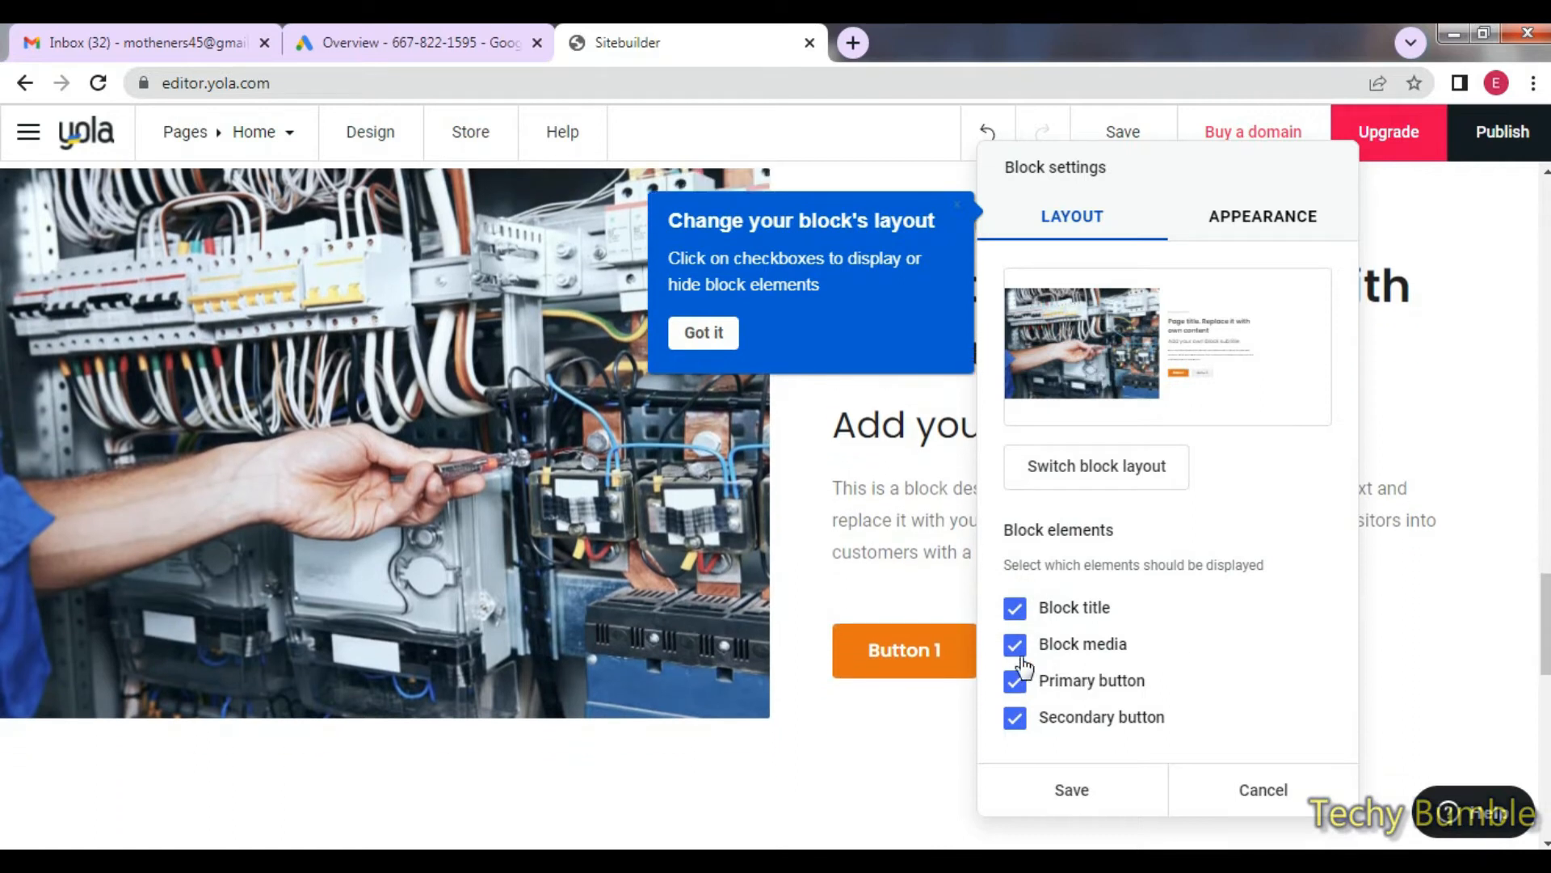
pyautogui.click(1015, 645)
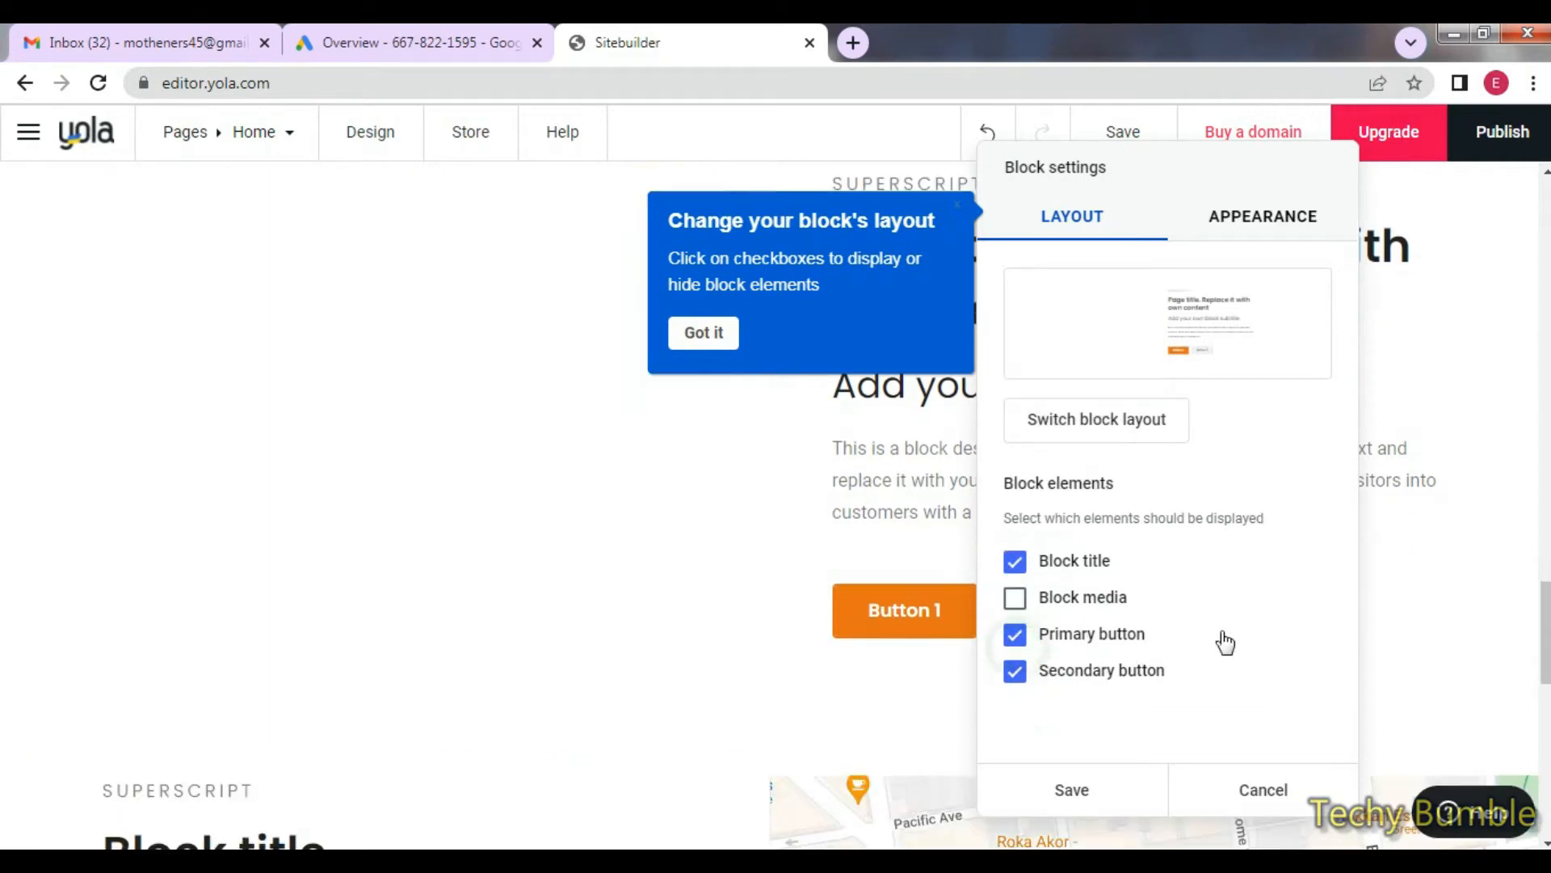
pyautogui.click(1020, 601)
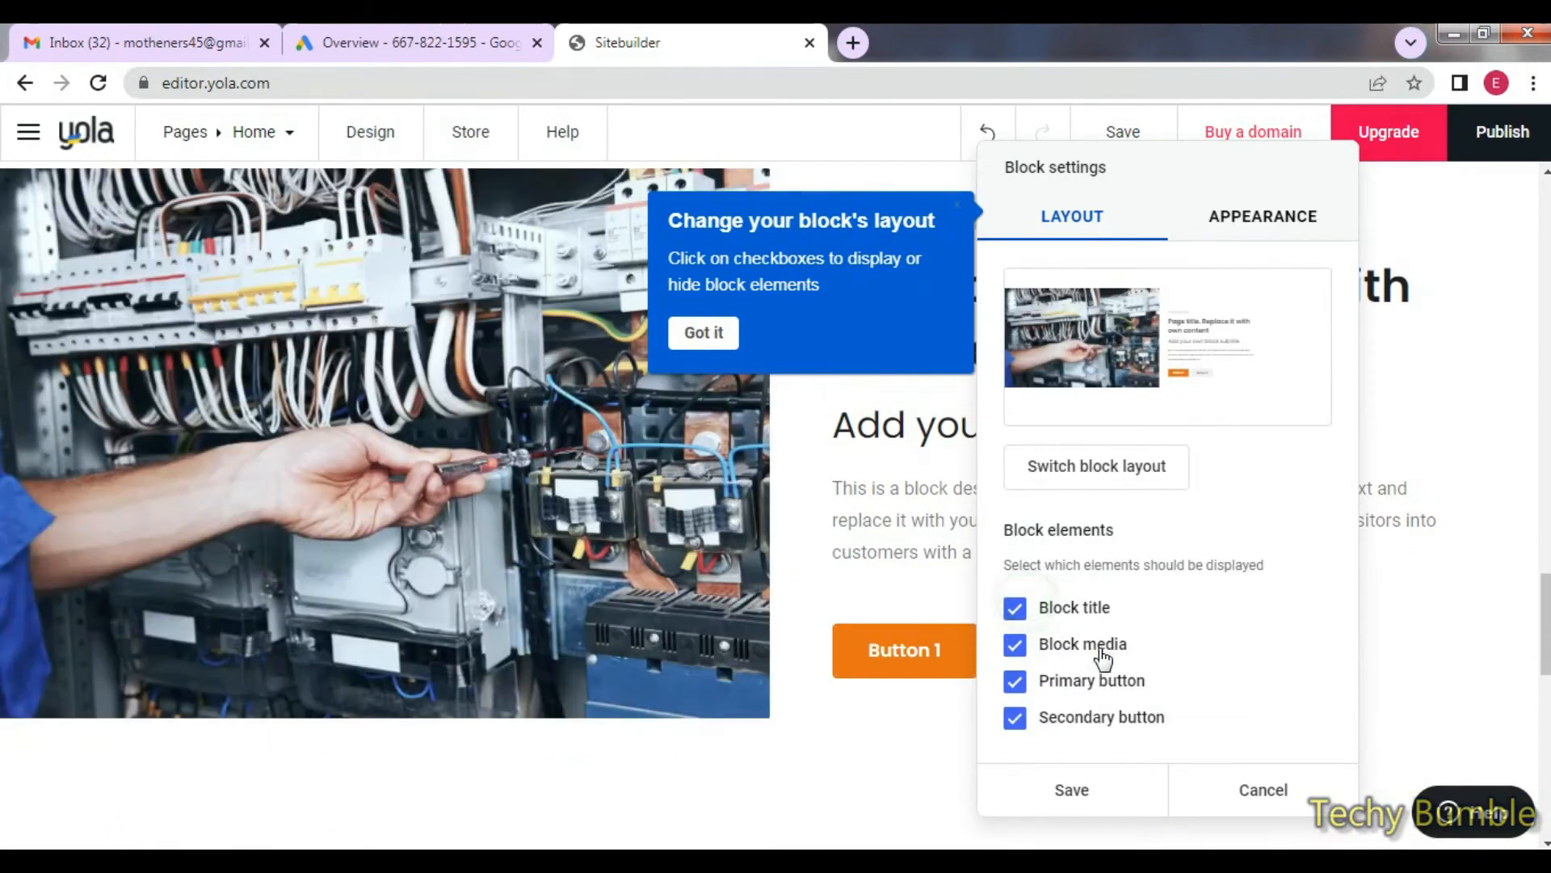
pyautogui.click(1021, 688)
pyautogui.click(1081, 791)
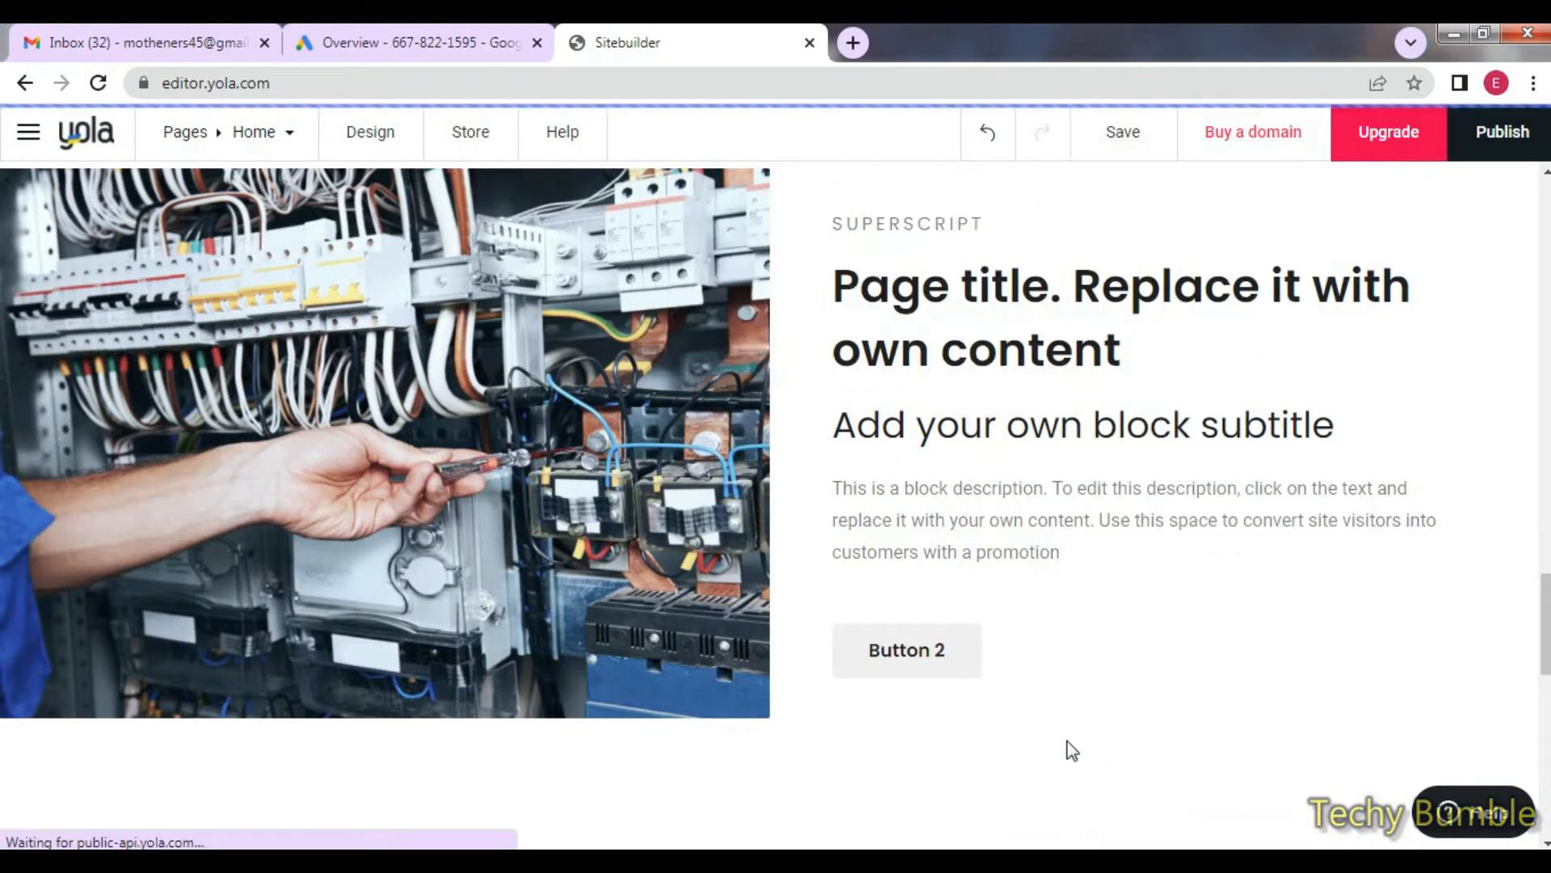
pyautogui.scroll(-5, 1035, 627)
pyautogui.scroll(10, 651, 689)
pyautogui.scroll(8, 654, 693)
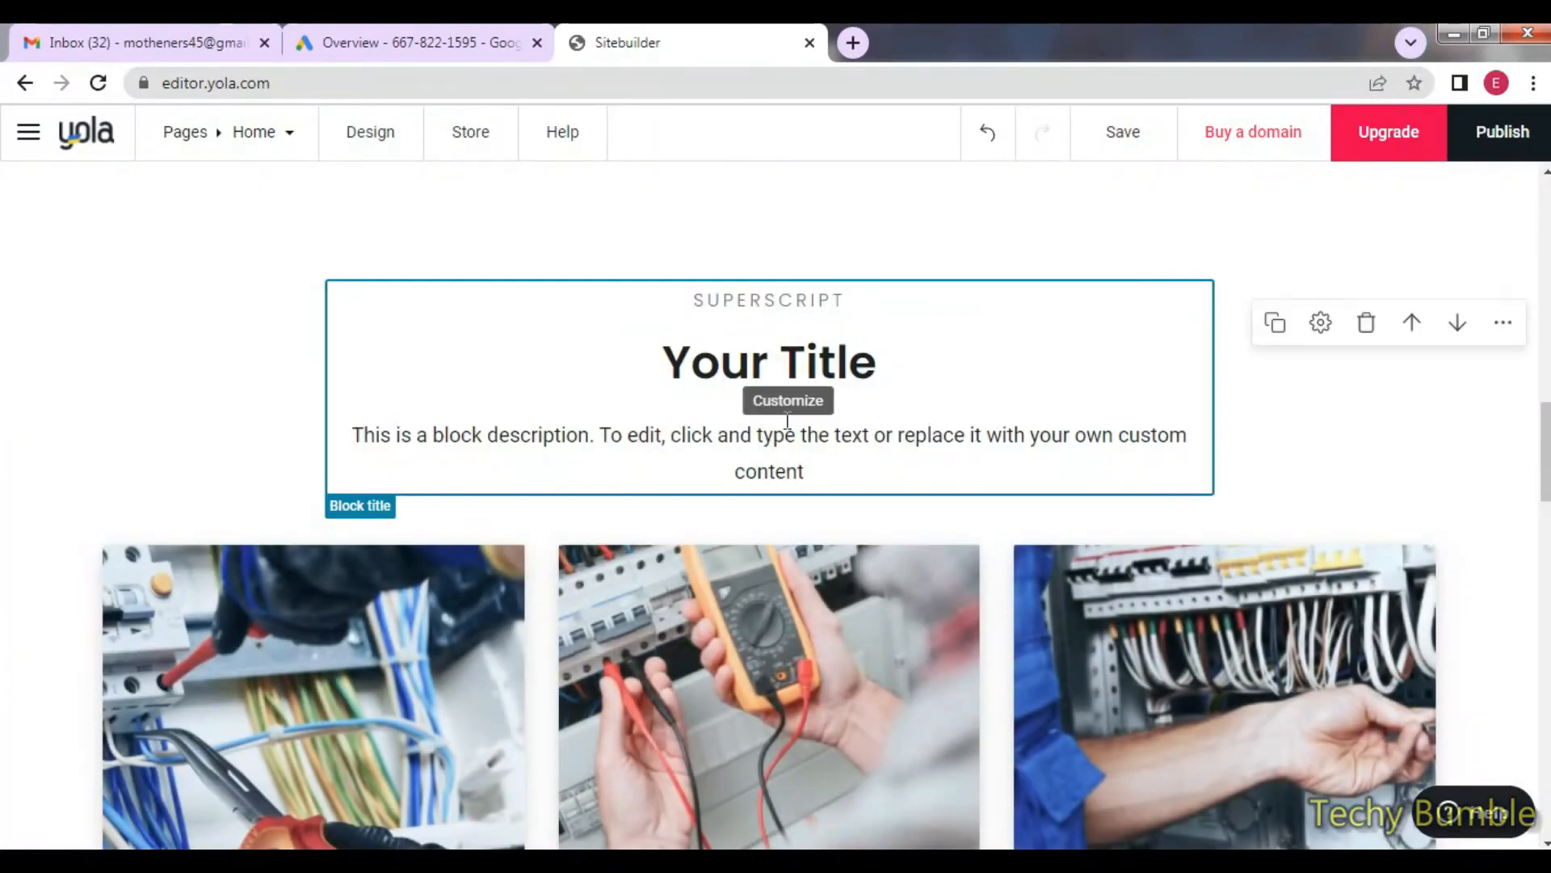
pyautogui.click(1029, 411)
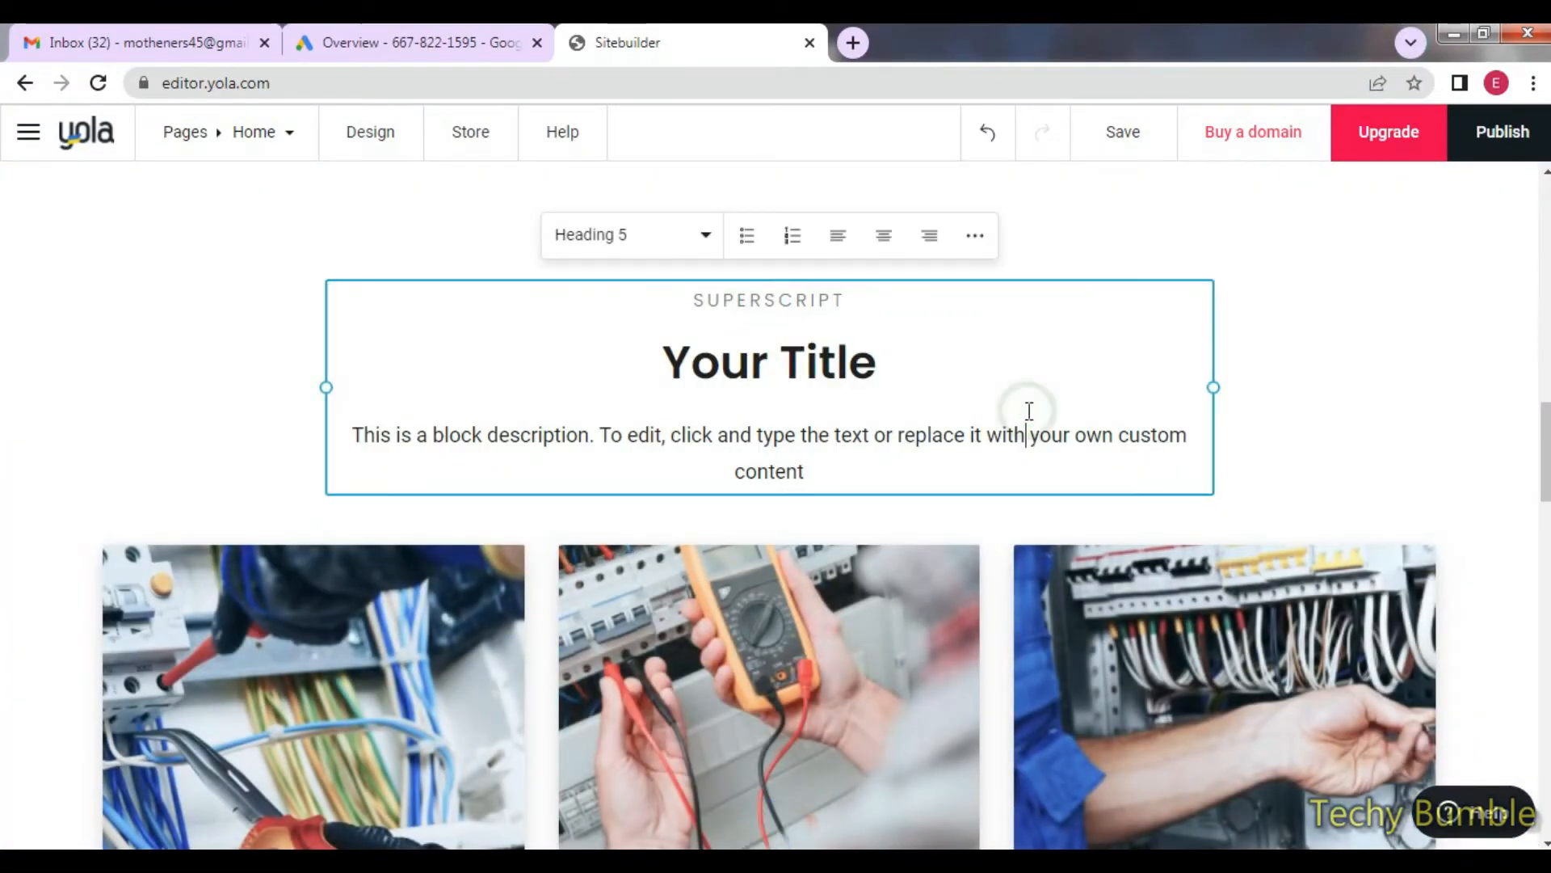
pyautogui.click(1274, 415)
pyautogui.click(858, 860)
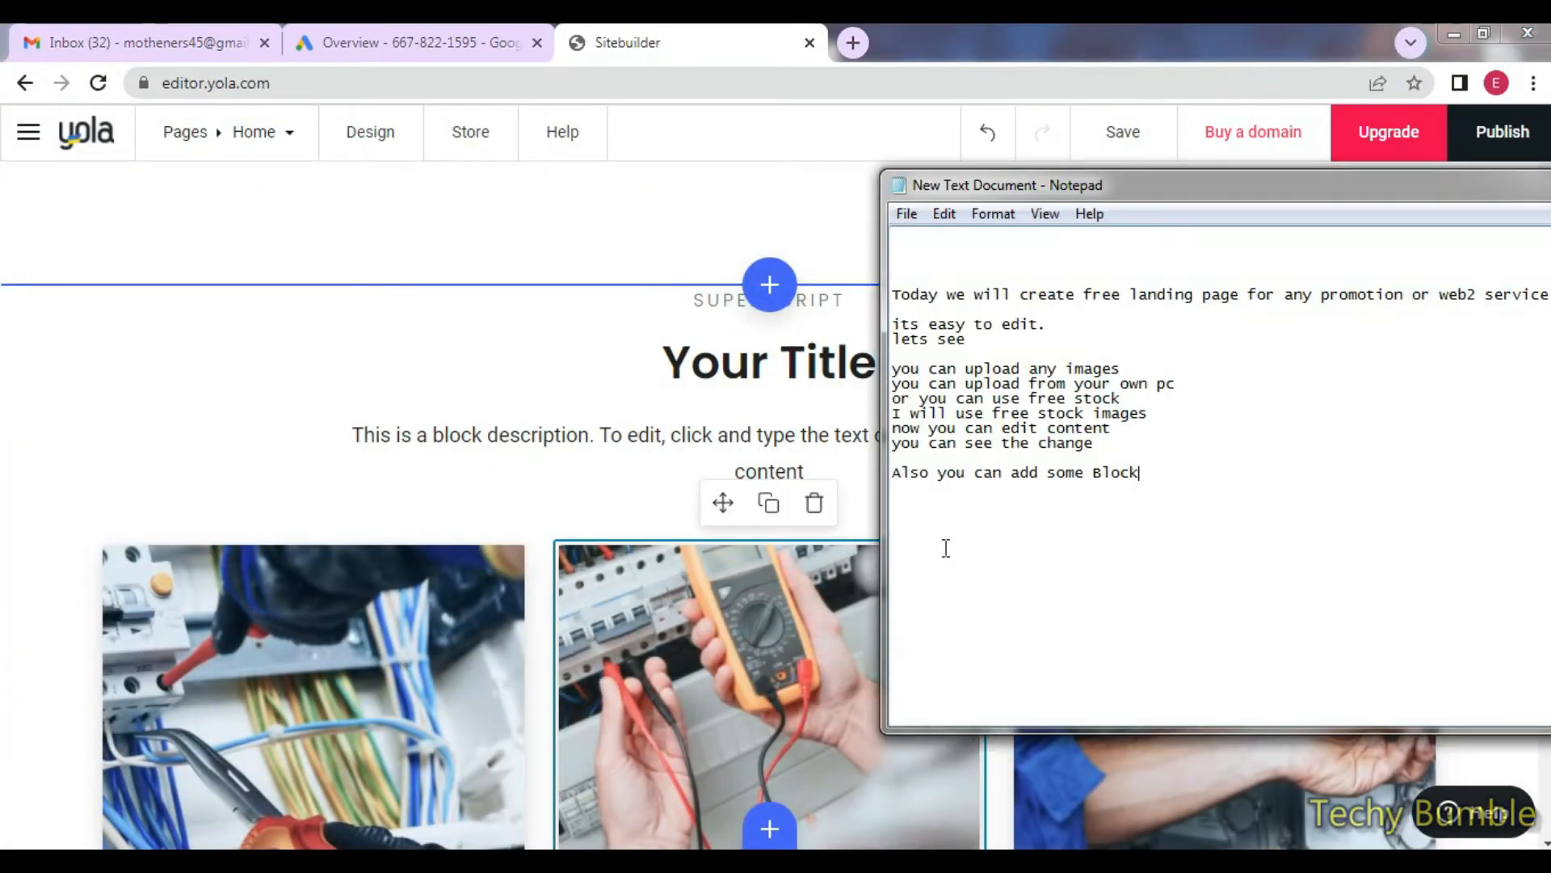
pyautogui.click(768, 36)
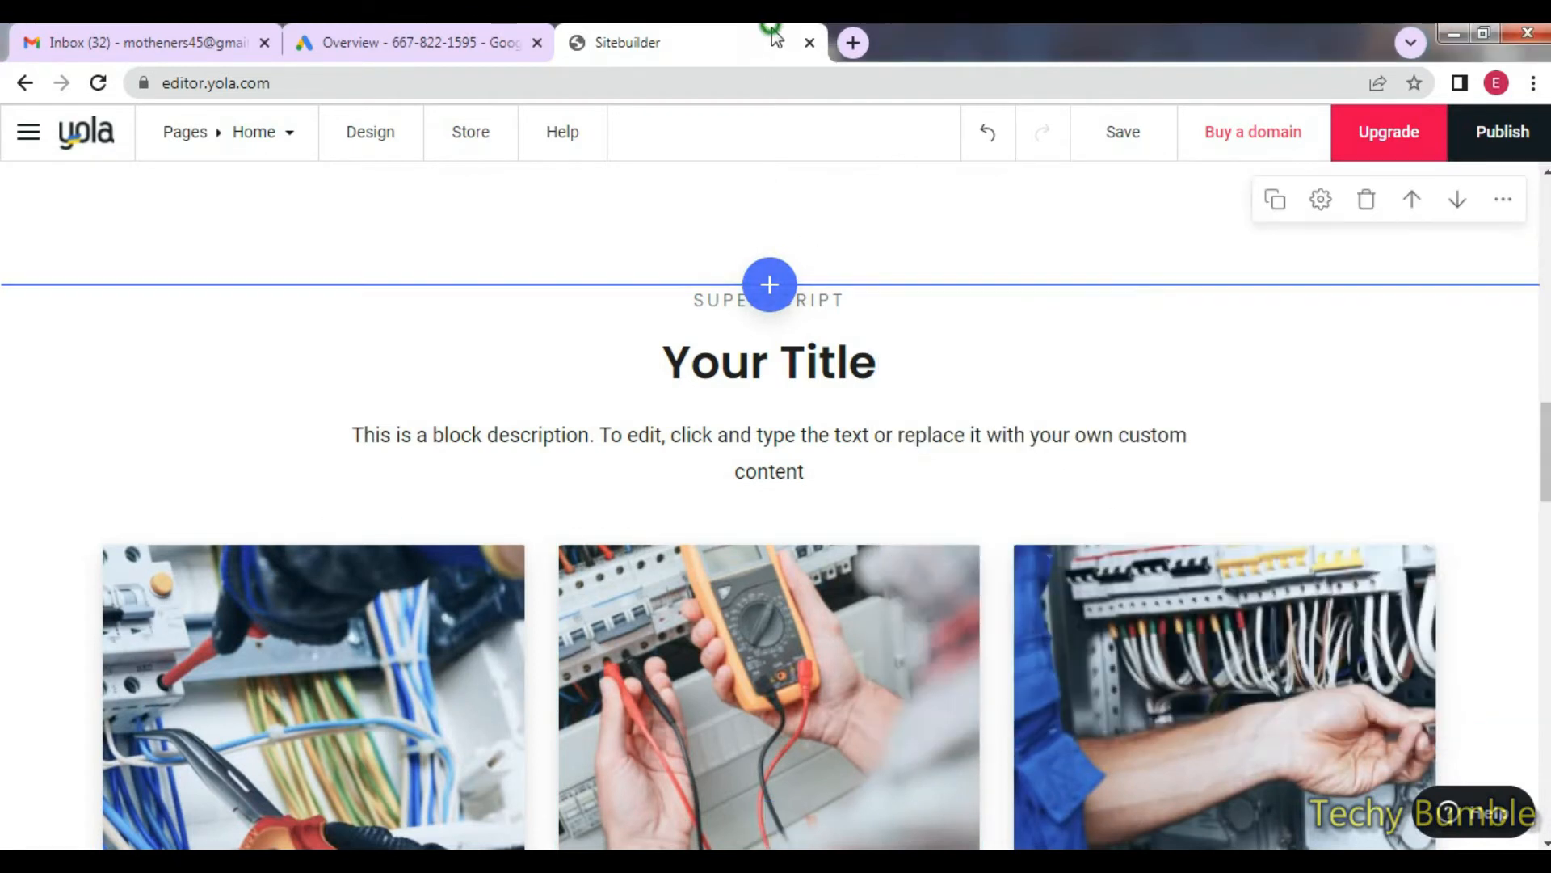
pyautogui.click(1366, 325)
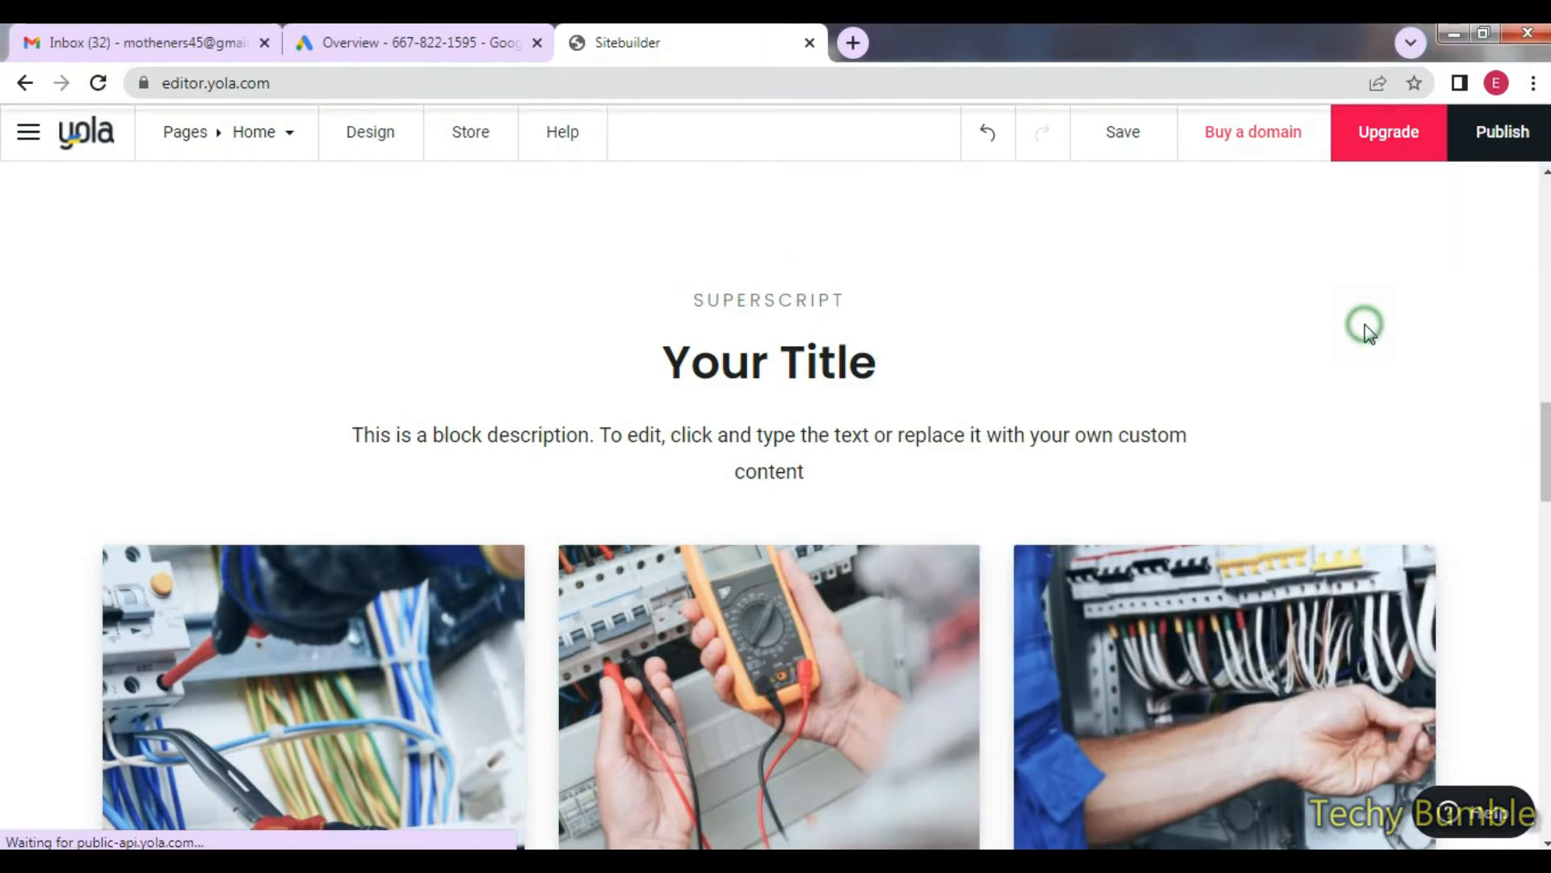
# Open the Call to action block choices for the spot between the about block and the contact block.
pyautogui.scroll(15, 1007, 414)
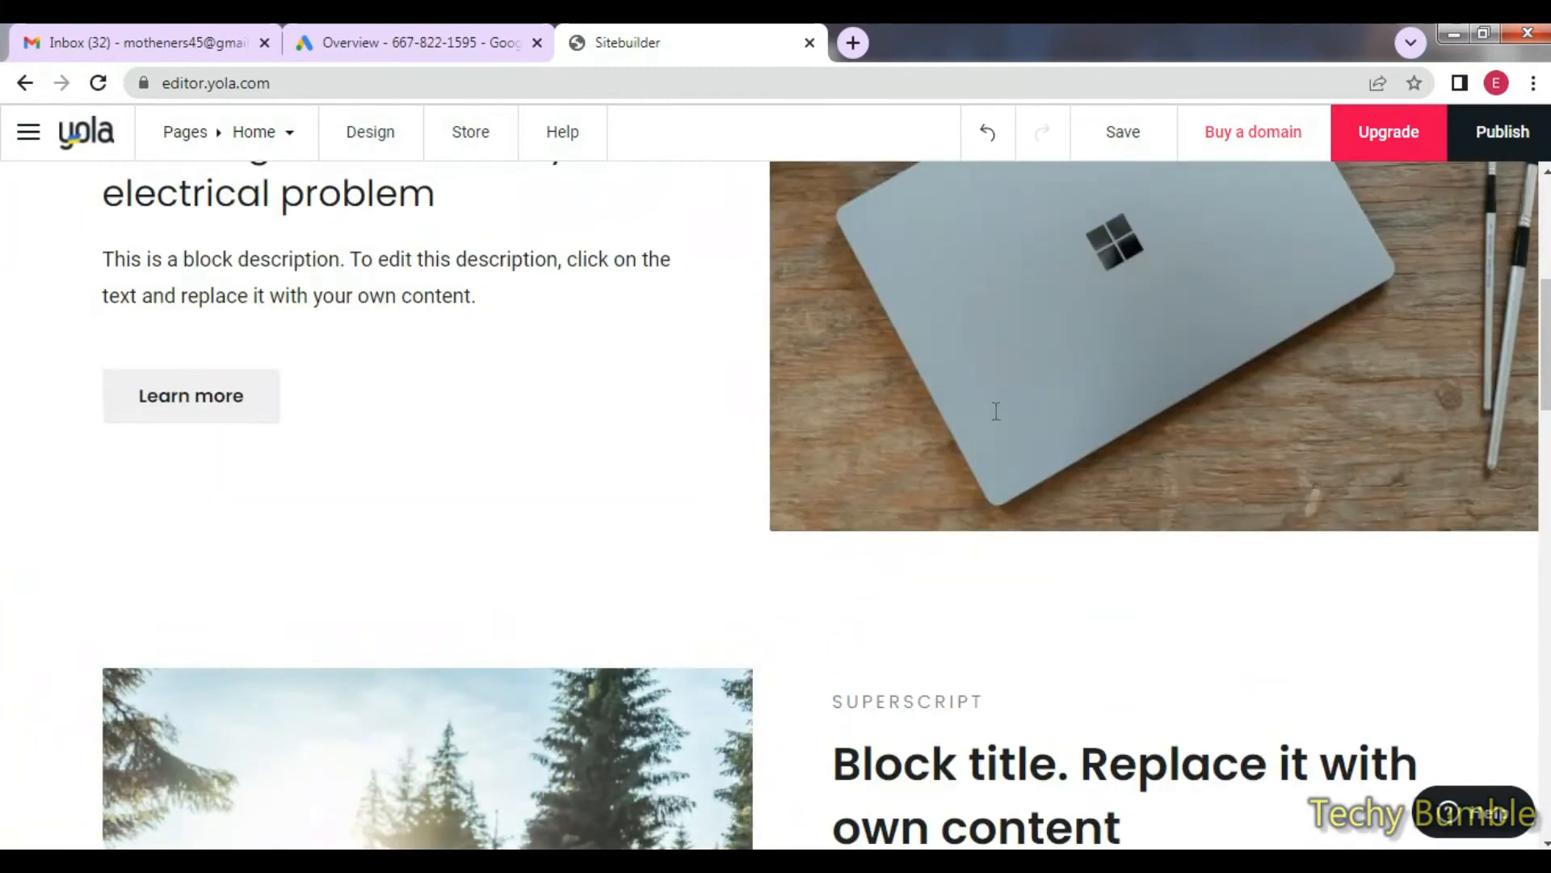
pyautogui.scroll(-15, 994, 422)
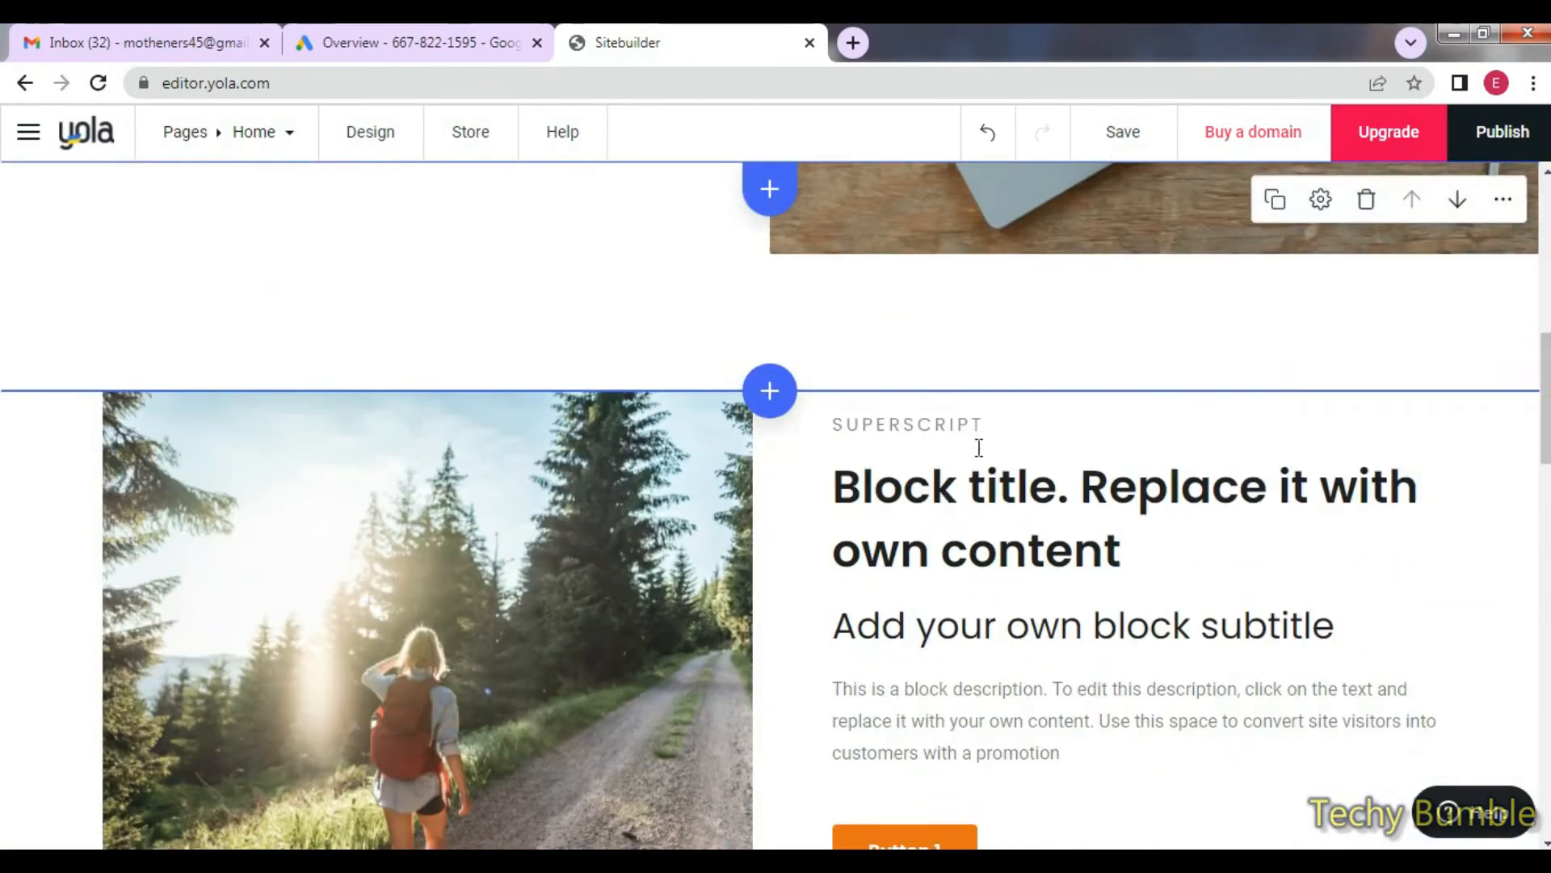
pyautogui.click(873, 475)
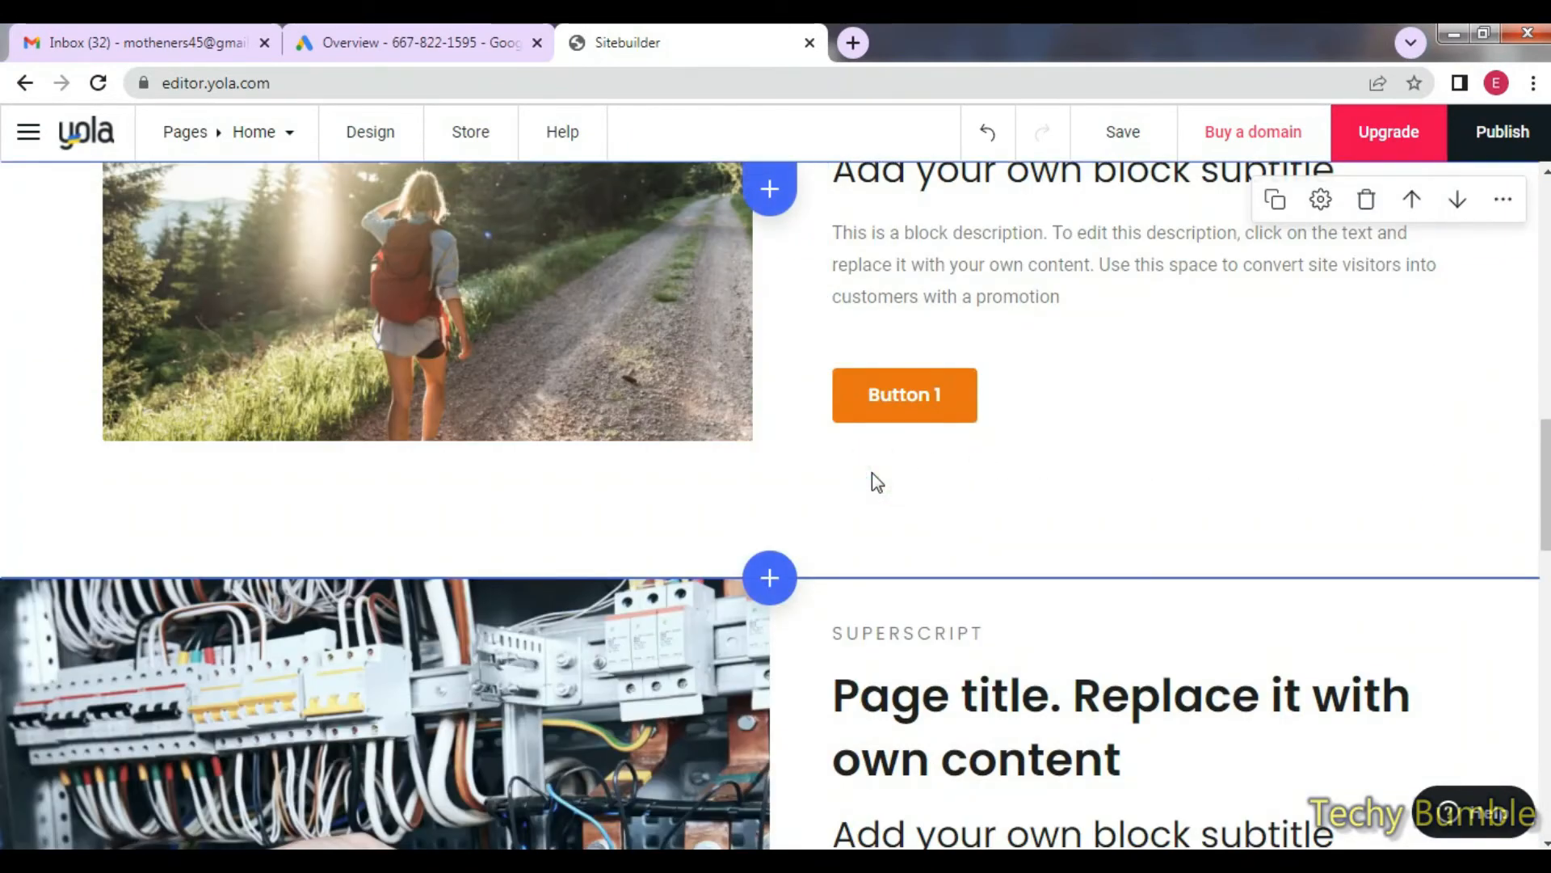
pyautogui.click(762, 579)
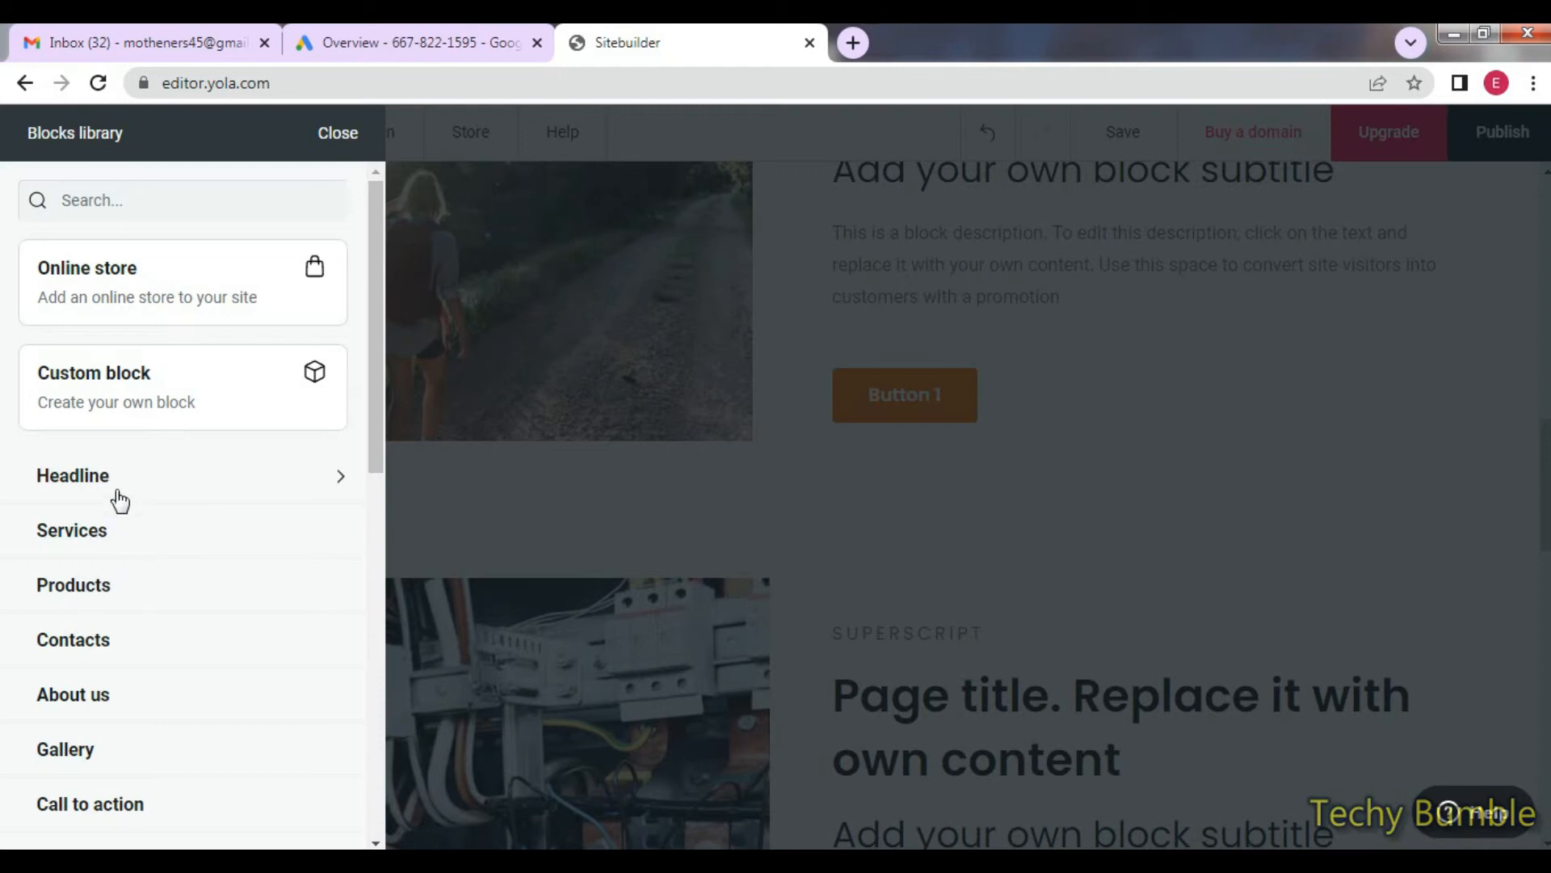
pyautogui.scroll(-3, 78, 671)
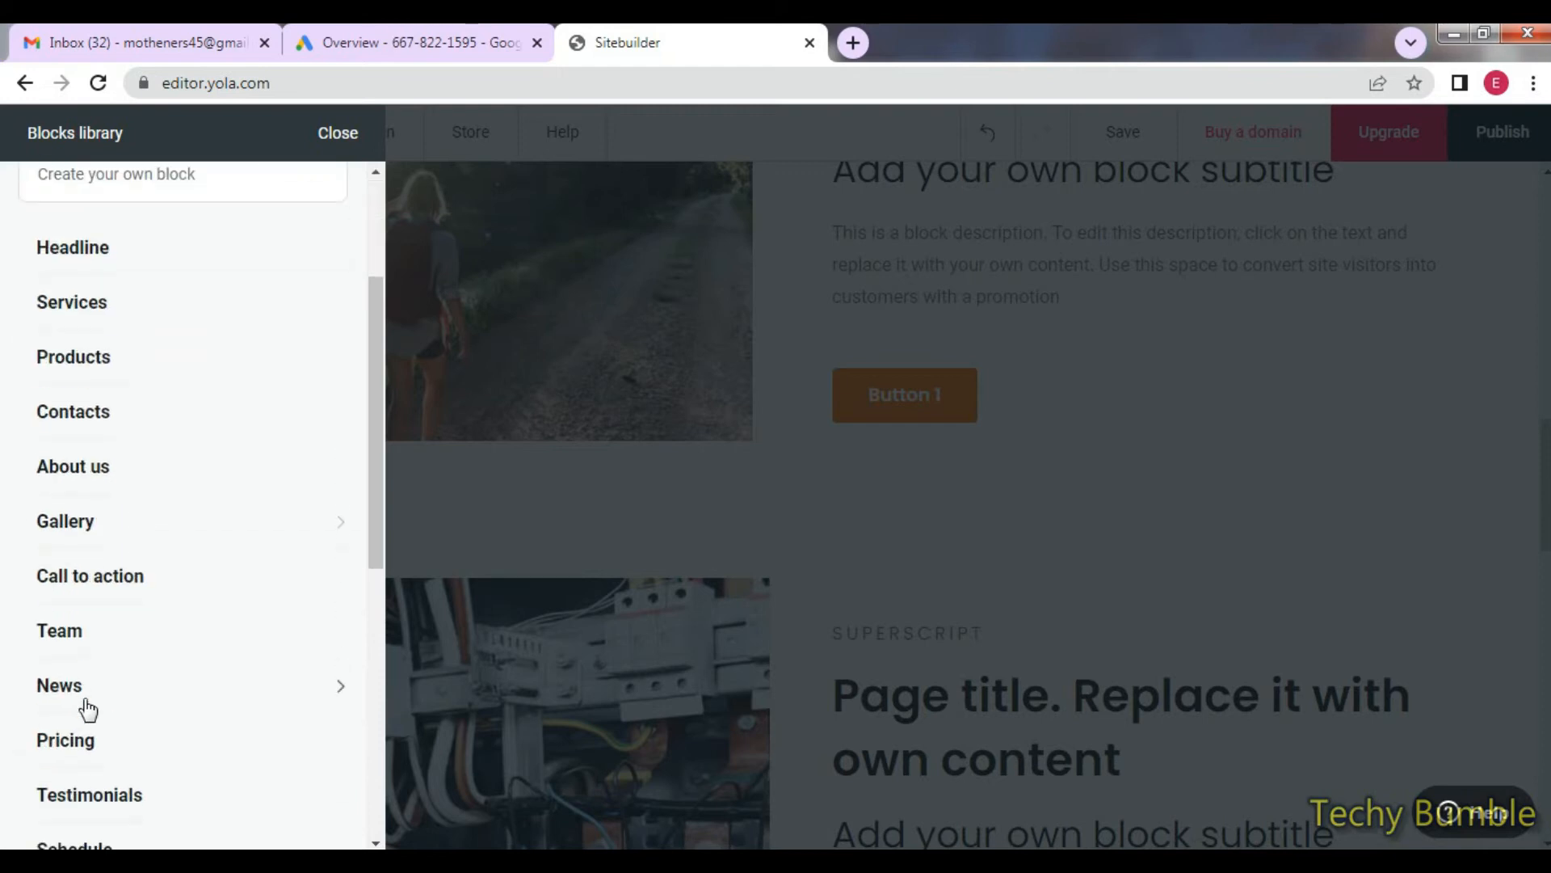
pyautogui.click(121, 588)
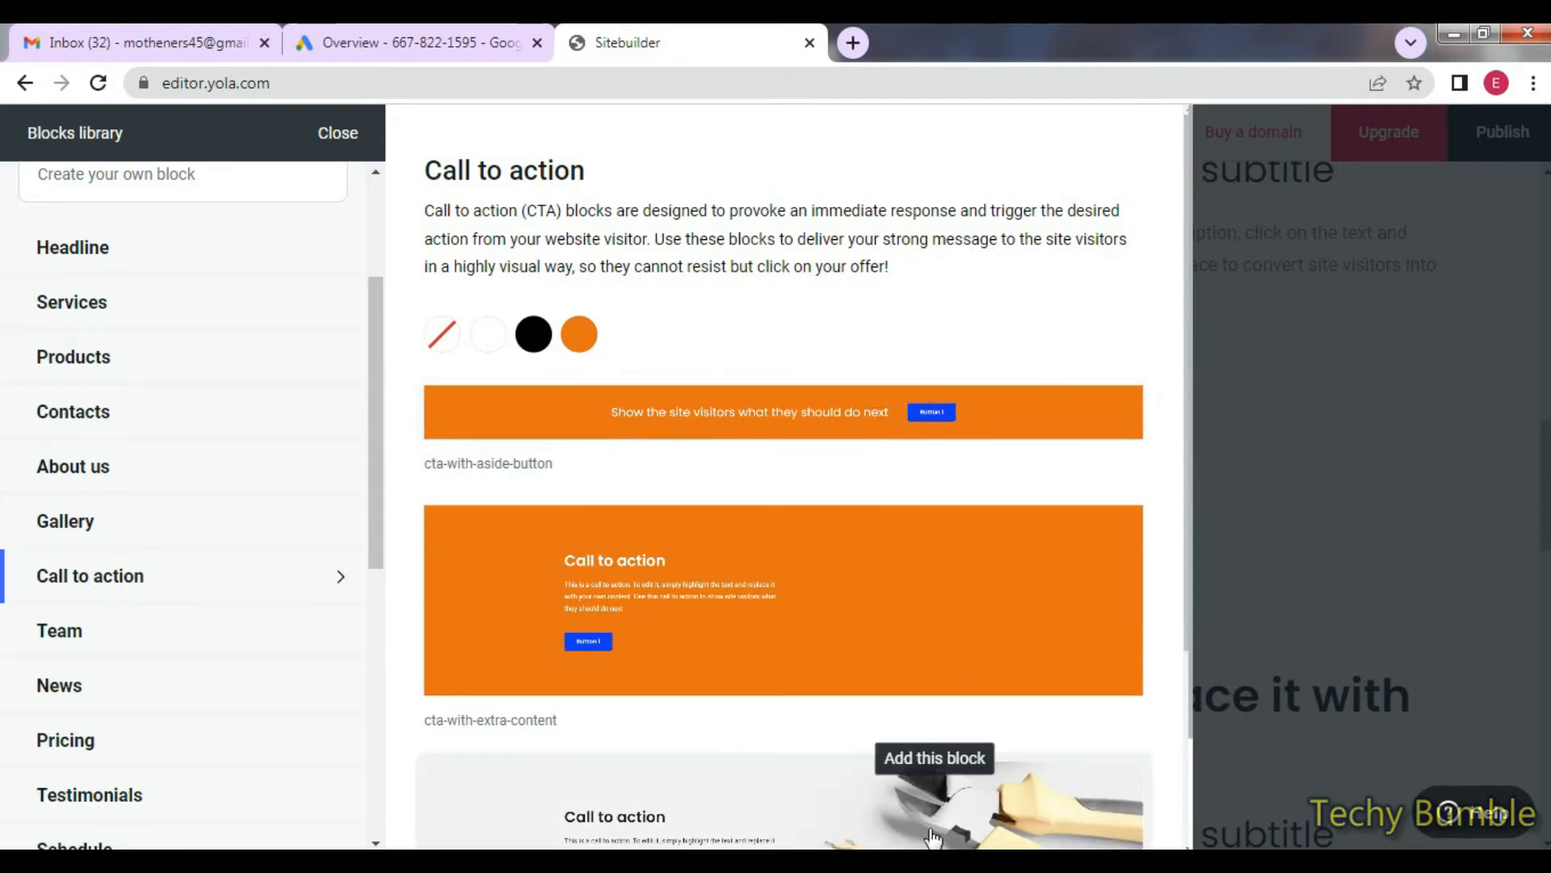
# Switch to Notepad and add the line "you can add call to action" below the existing notes.
pyautogui.click(945, 861)
pyautogui.press('Return')
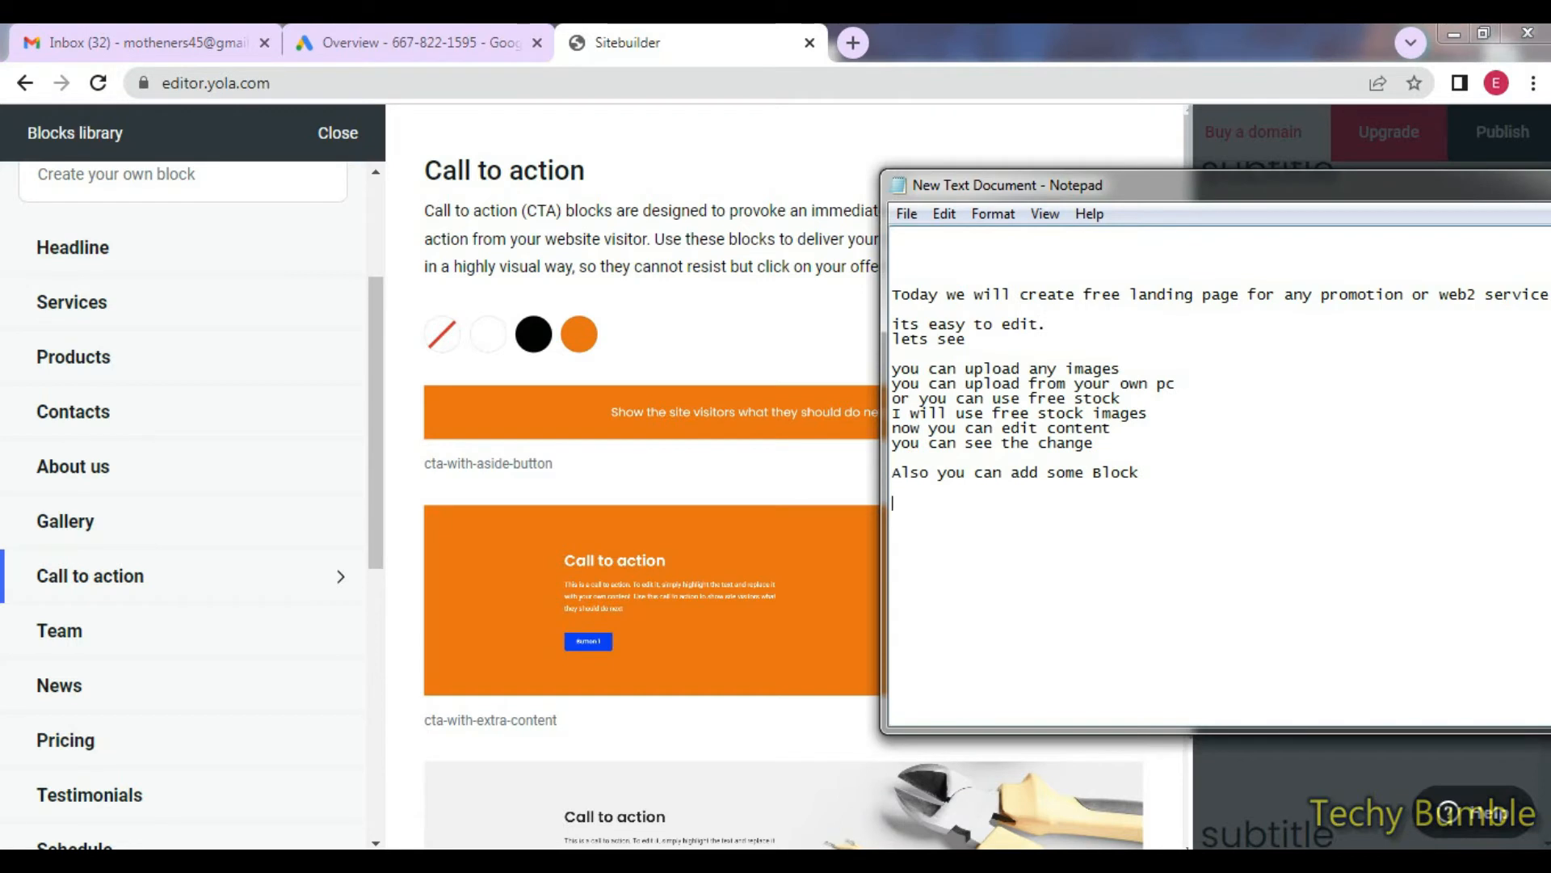
pyautogui.write('you can add call to action')
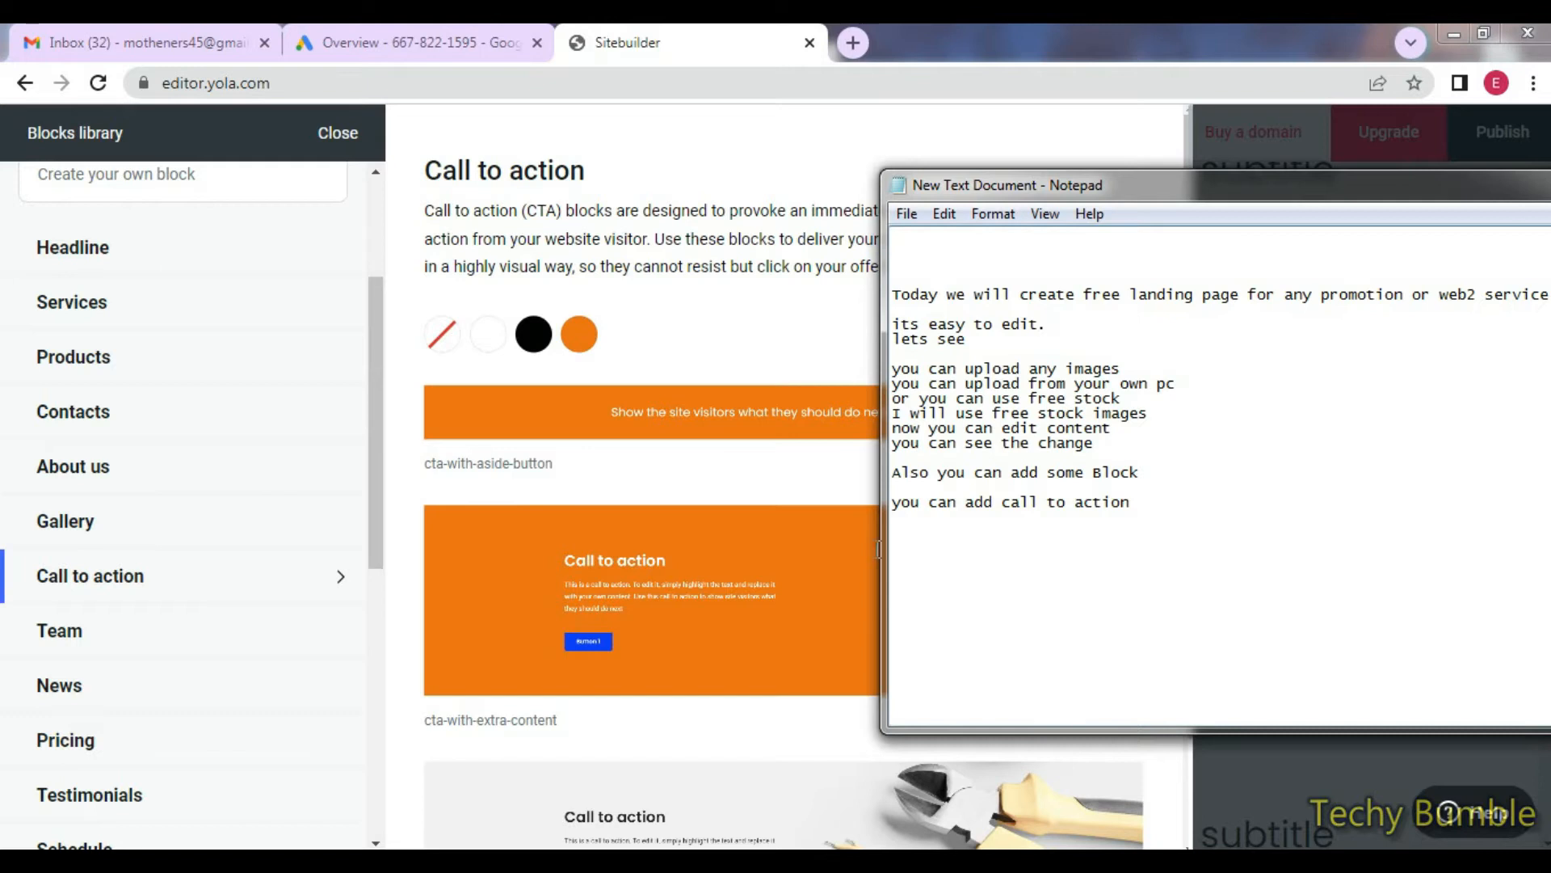
# Return to the site editor and insert the orange cta-with-extra-content block.
pyautogui.click(659, 33)
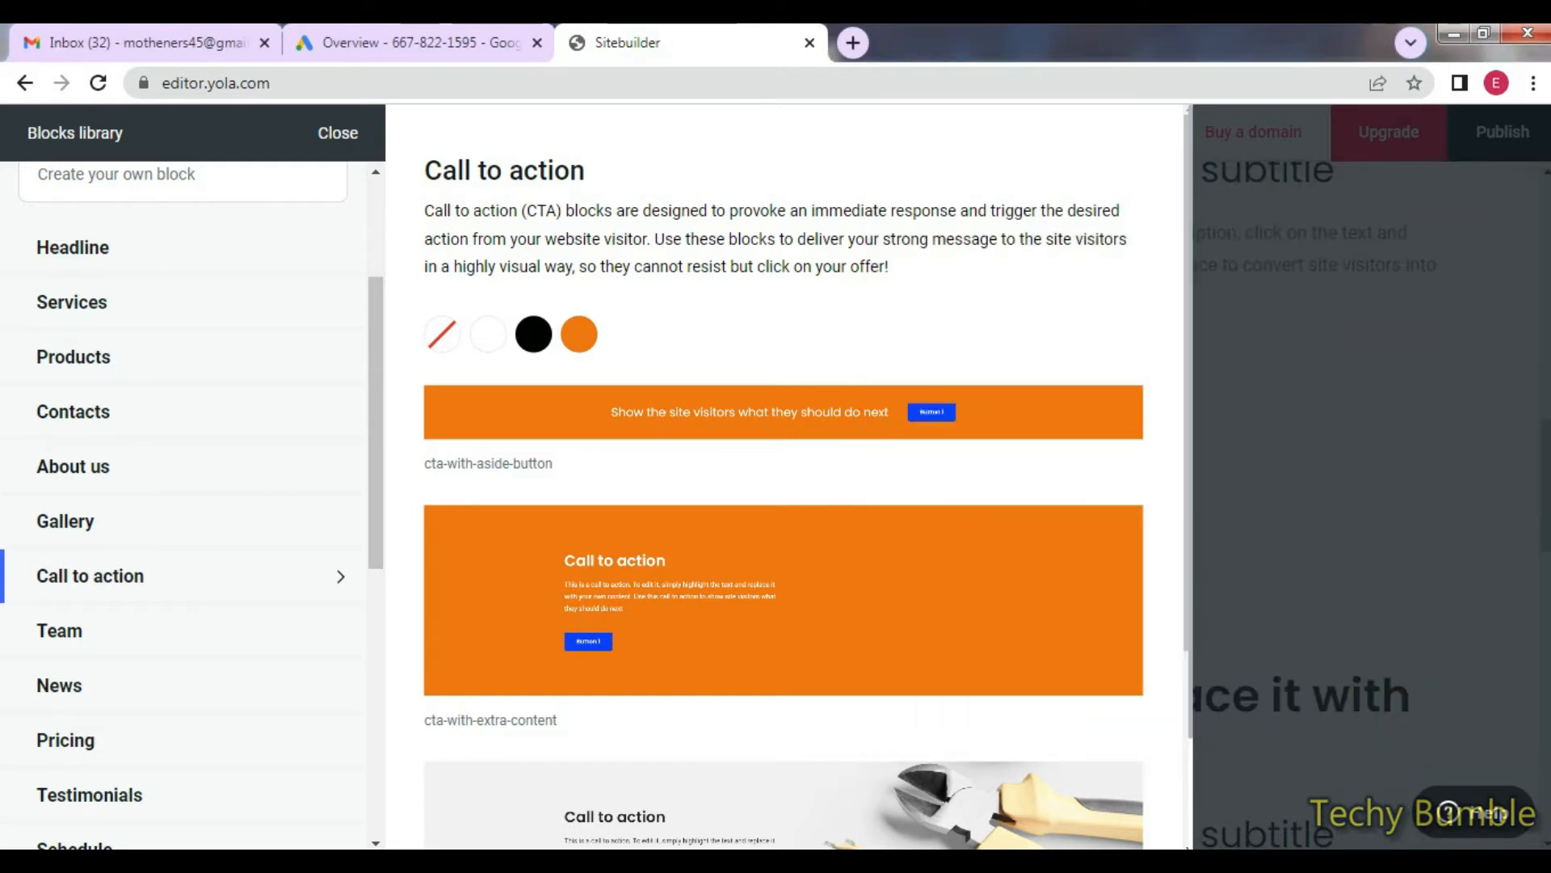
pyautogui.moveTo(878, 861)
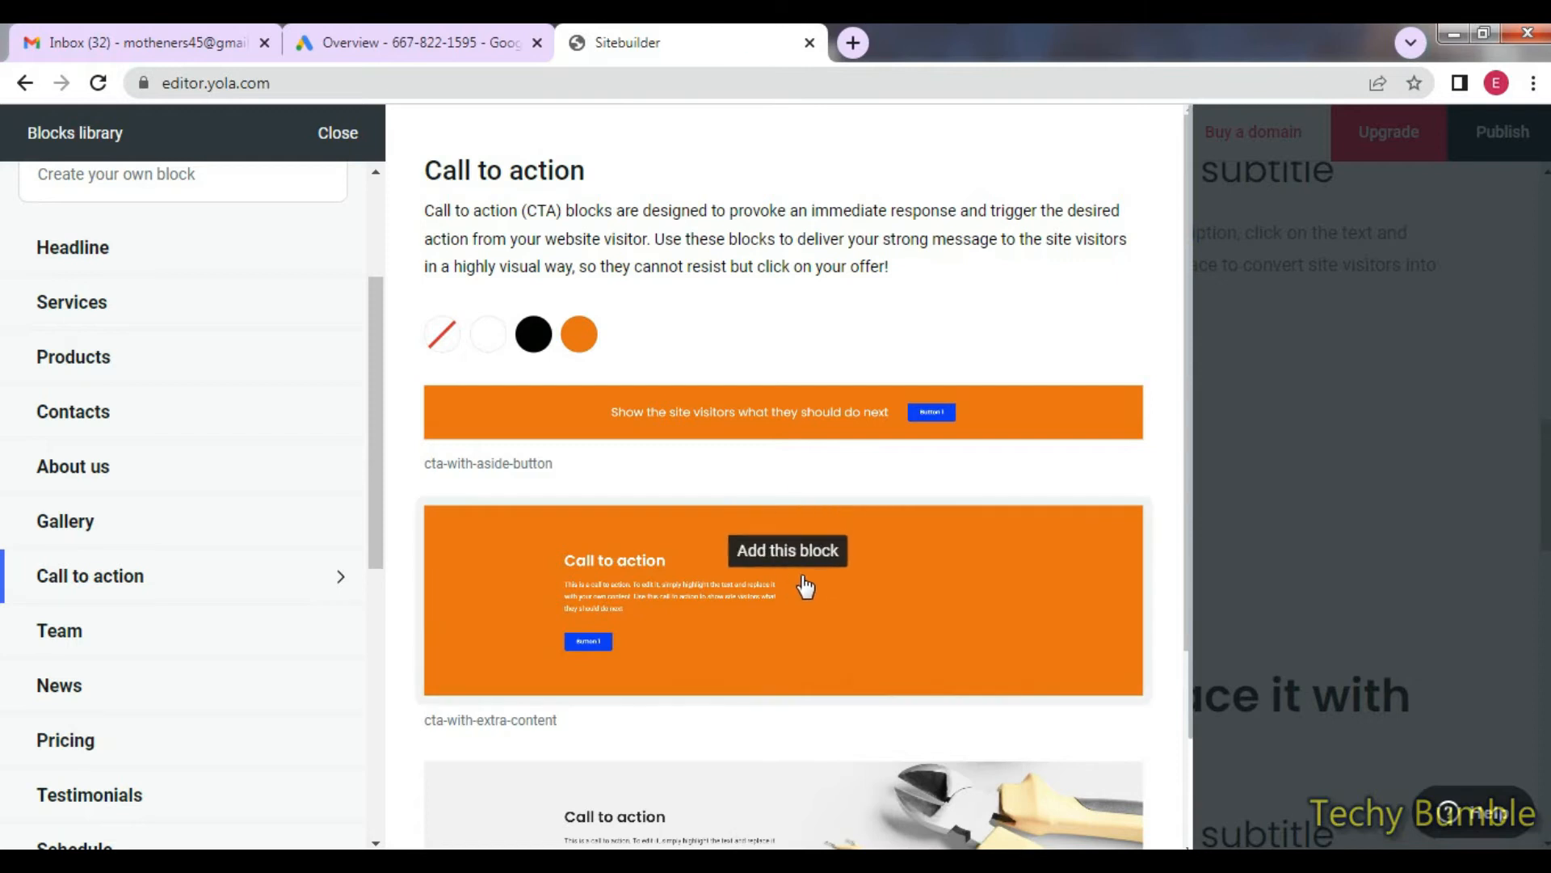
pyautogui.click(833, 580)
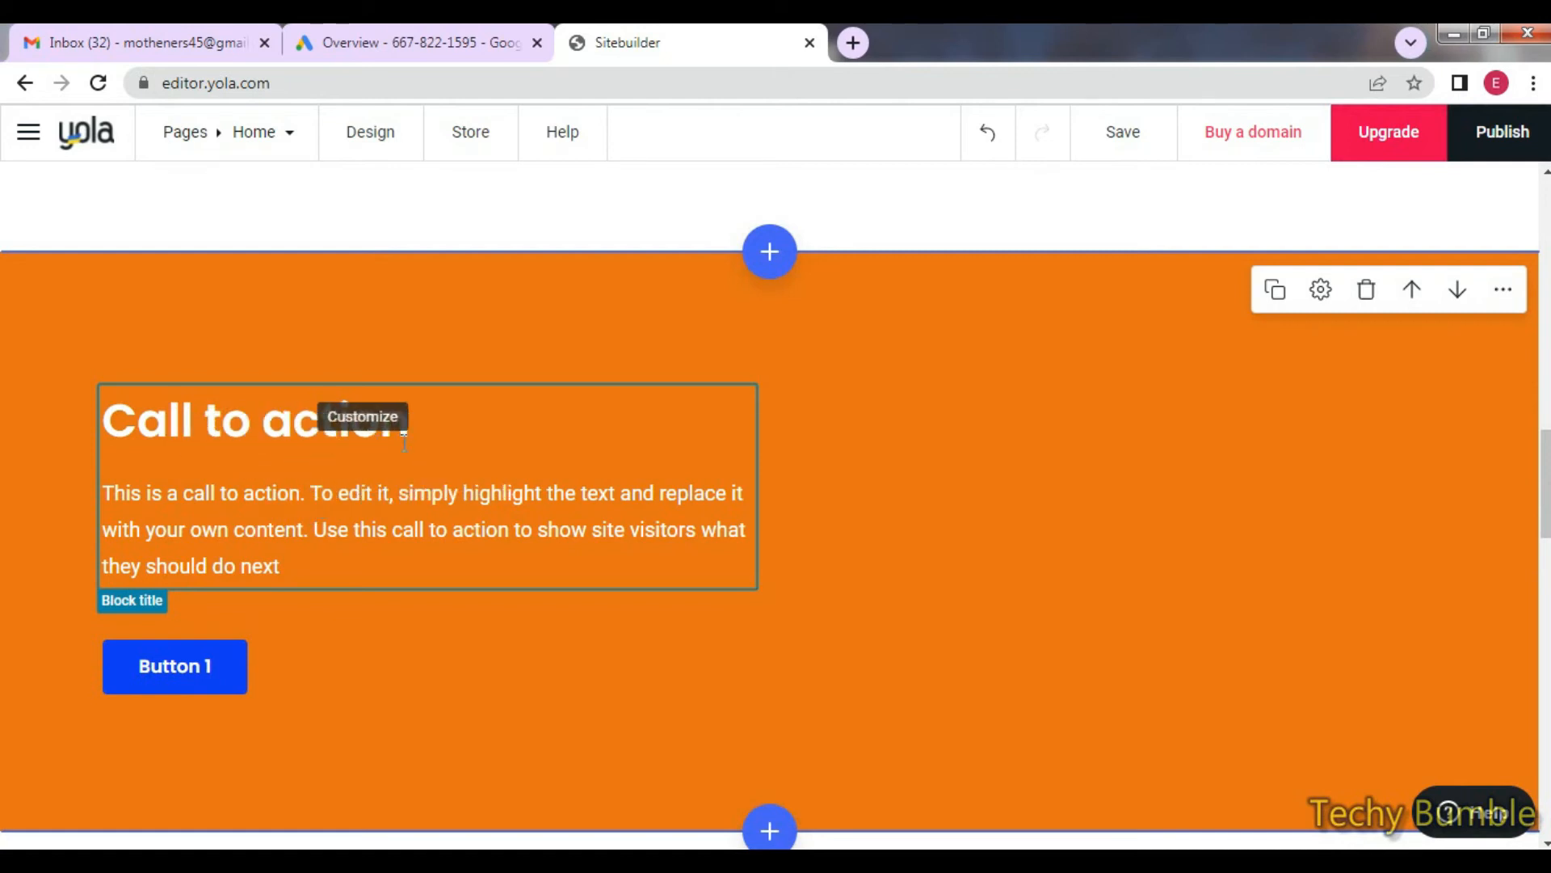
# Examine the new call-to-action block's button and text, along with the sections above and below it.
pyautogui.click(194, 672)
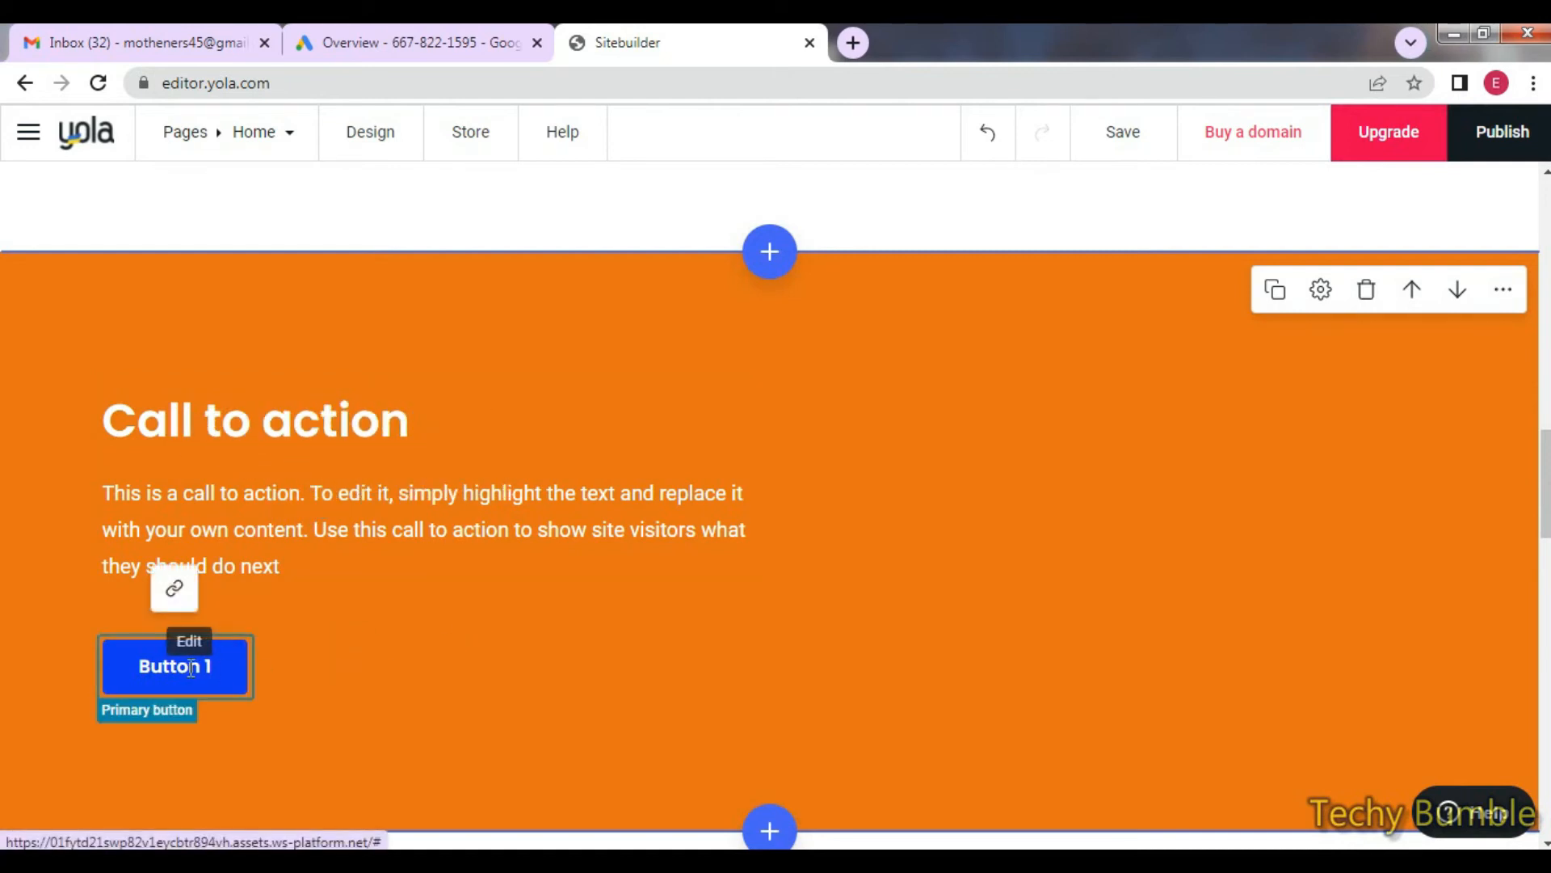
pyautogui.doubleClick(194, 672)
pyautogui.doubleClick(194, 673)
pyautogui.tripleClick(194, 673)
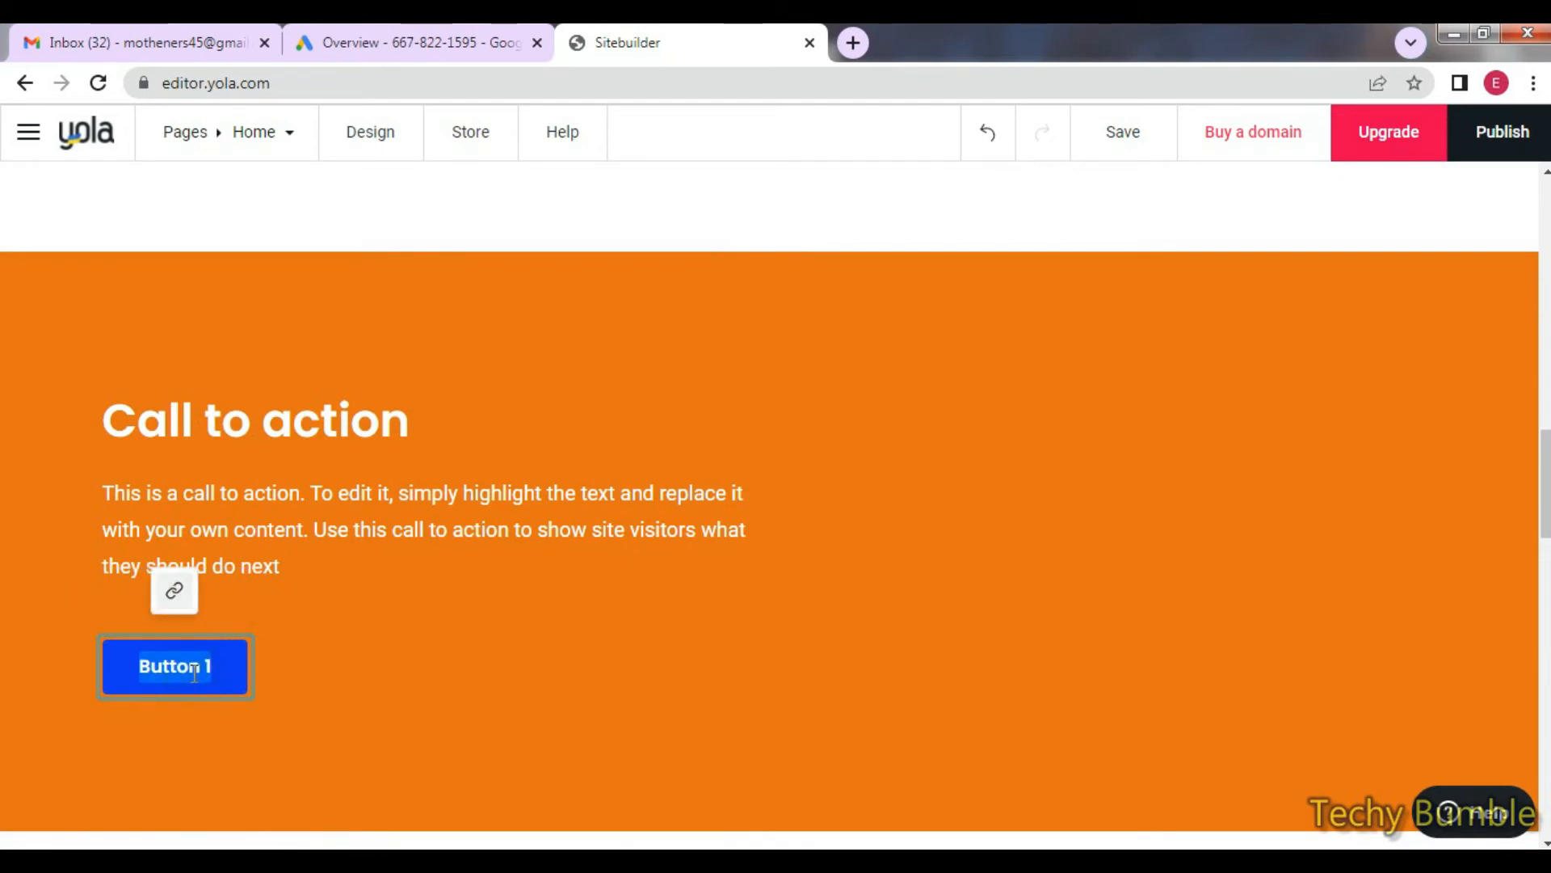
pyautogui.click(678, 576)
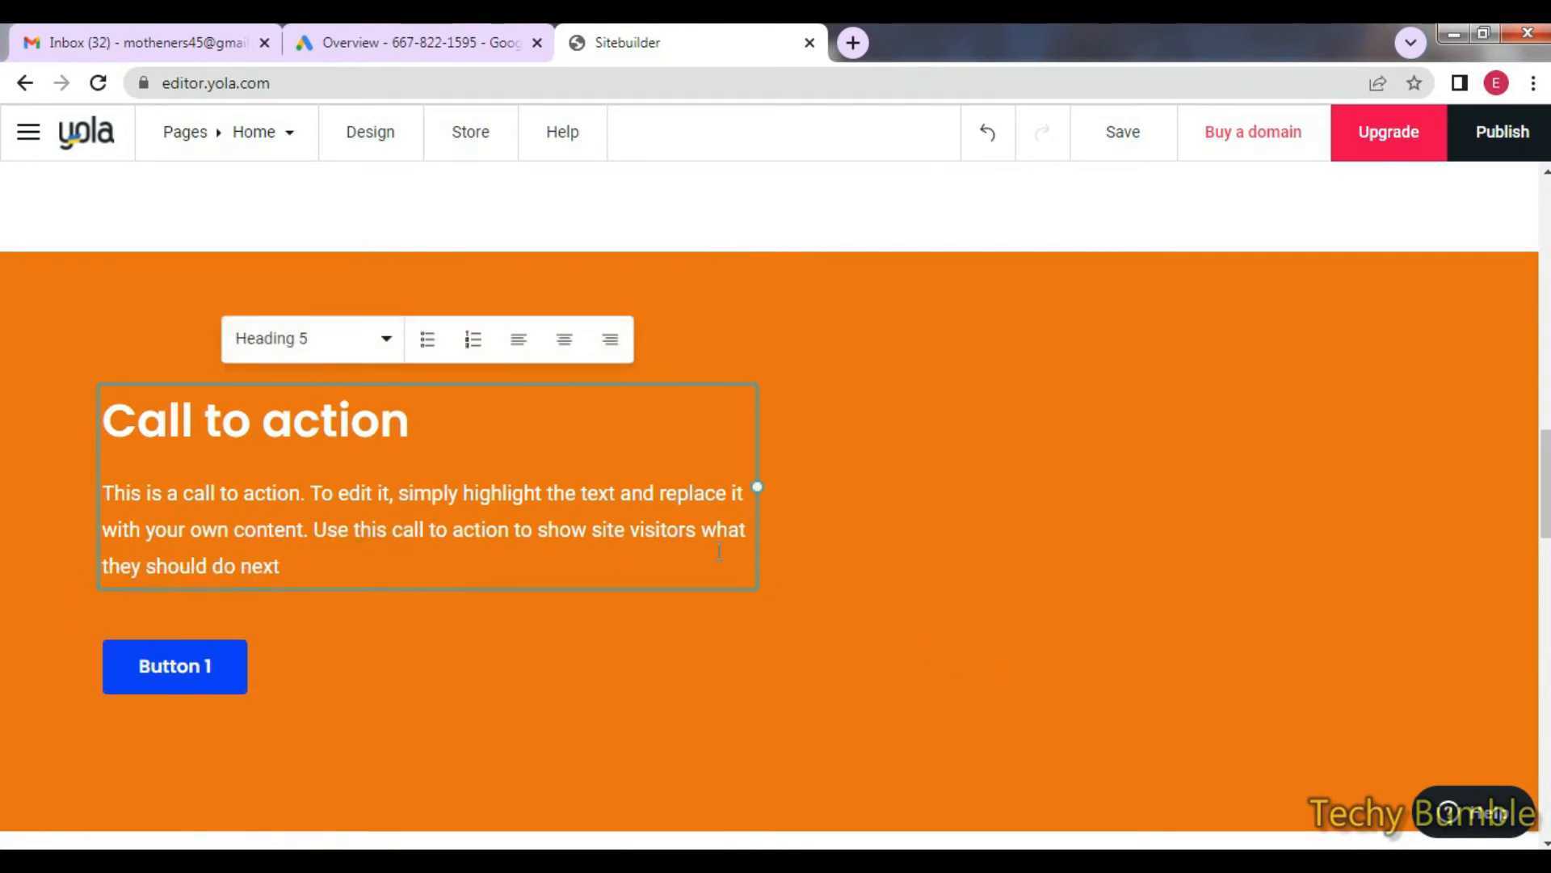
pyautogui.scroll(3, 773, 486)
pyautogui.scroll(-6, 784, 489)
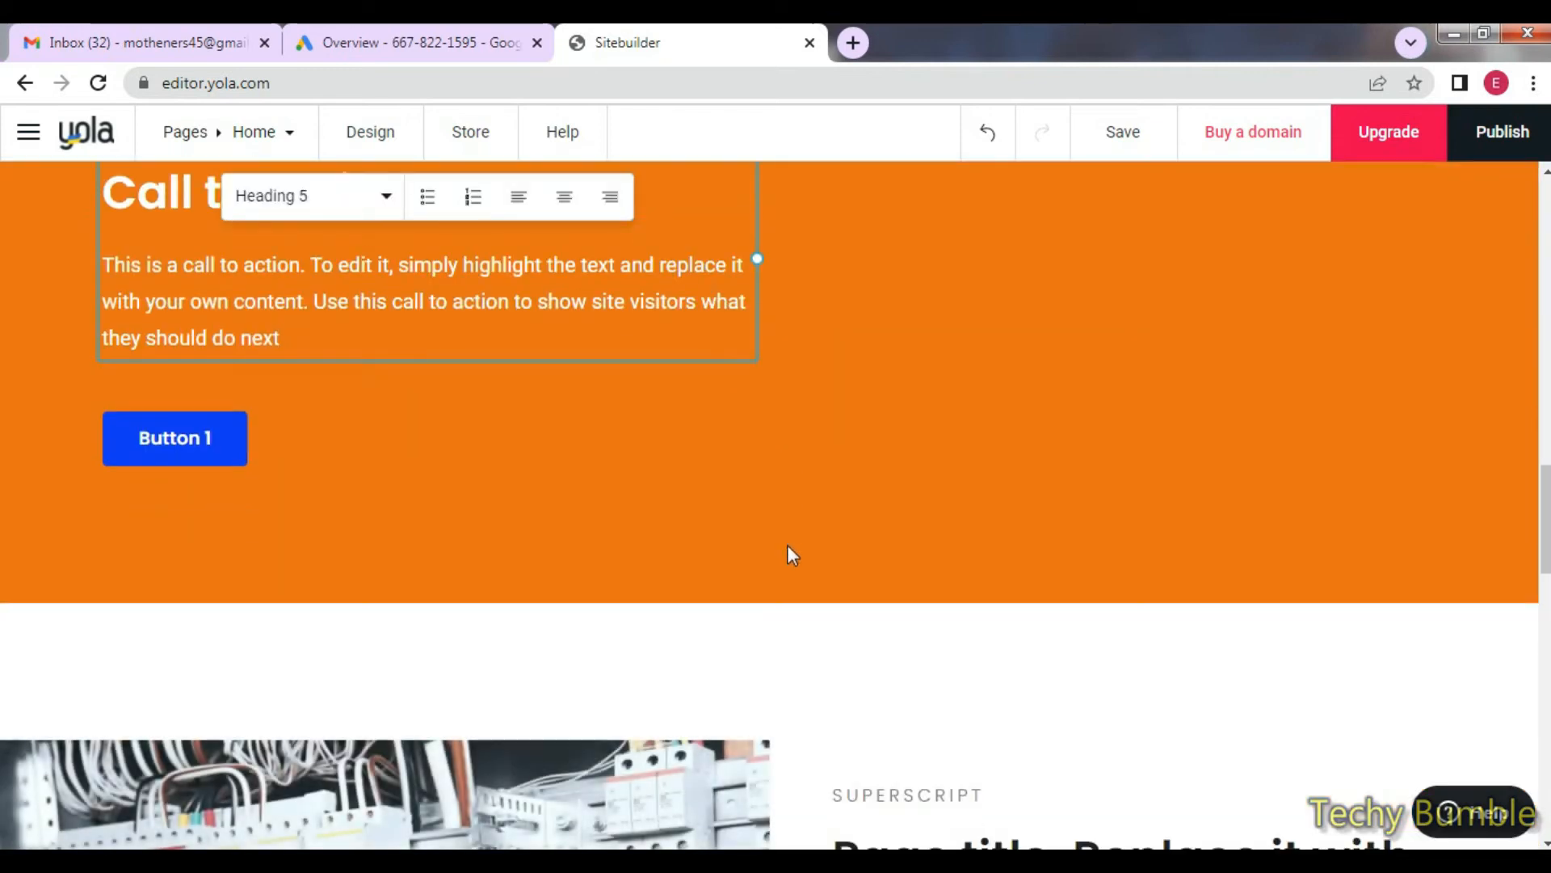
pyautogui.scroll(-1, 787, 545)
pyautogui.scroll(3, 838, 521)
pyautogui.scroll(-3, 845, 581)
pyautogui.scroll(5, 1039, 471)
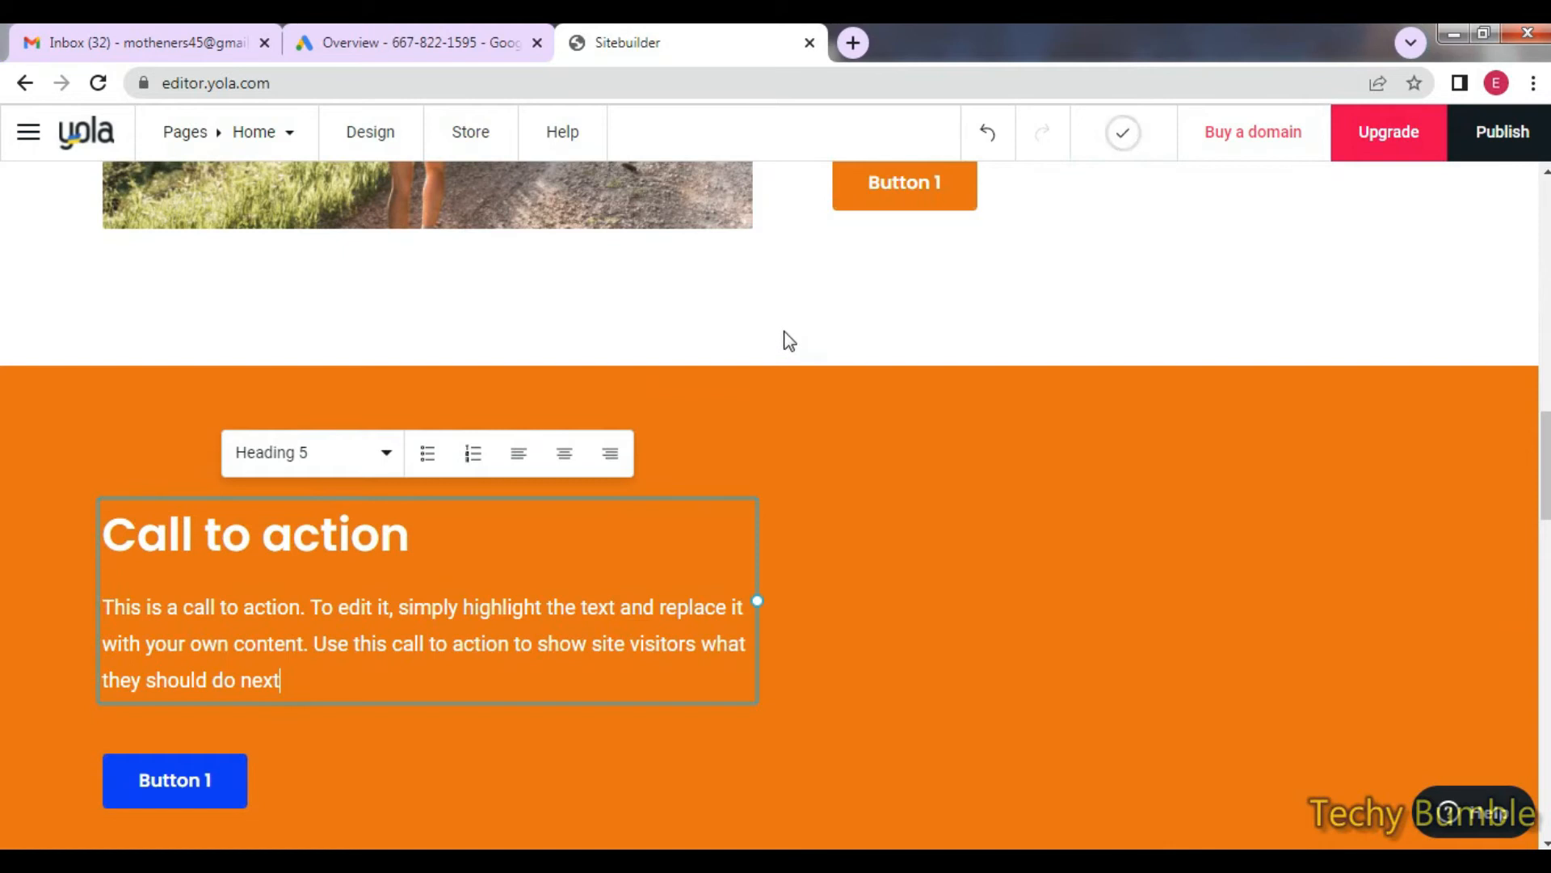
# Open the Pricing block choices for the spot between the about block and the call-to-action block.
pyautogui.click(788, 335)
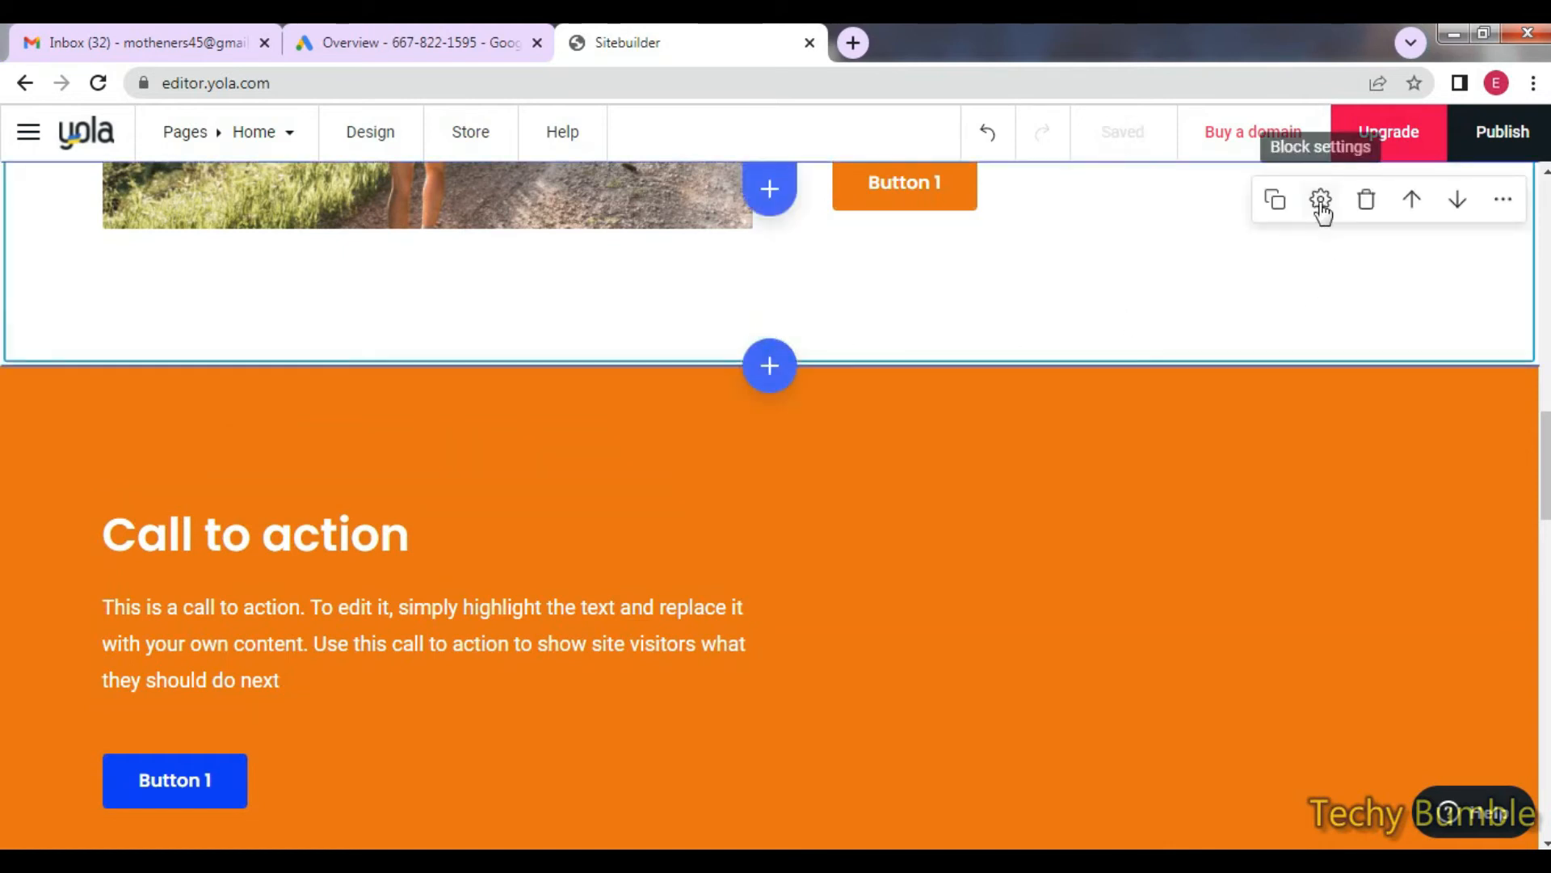
pyautogui.click(772, 368)
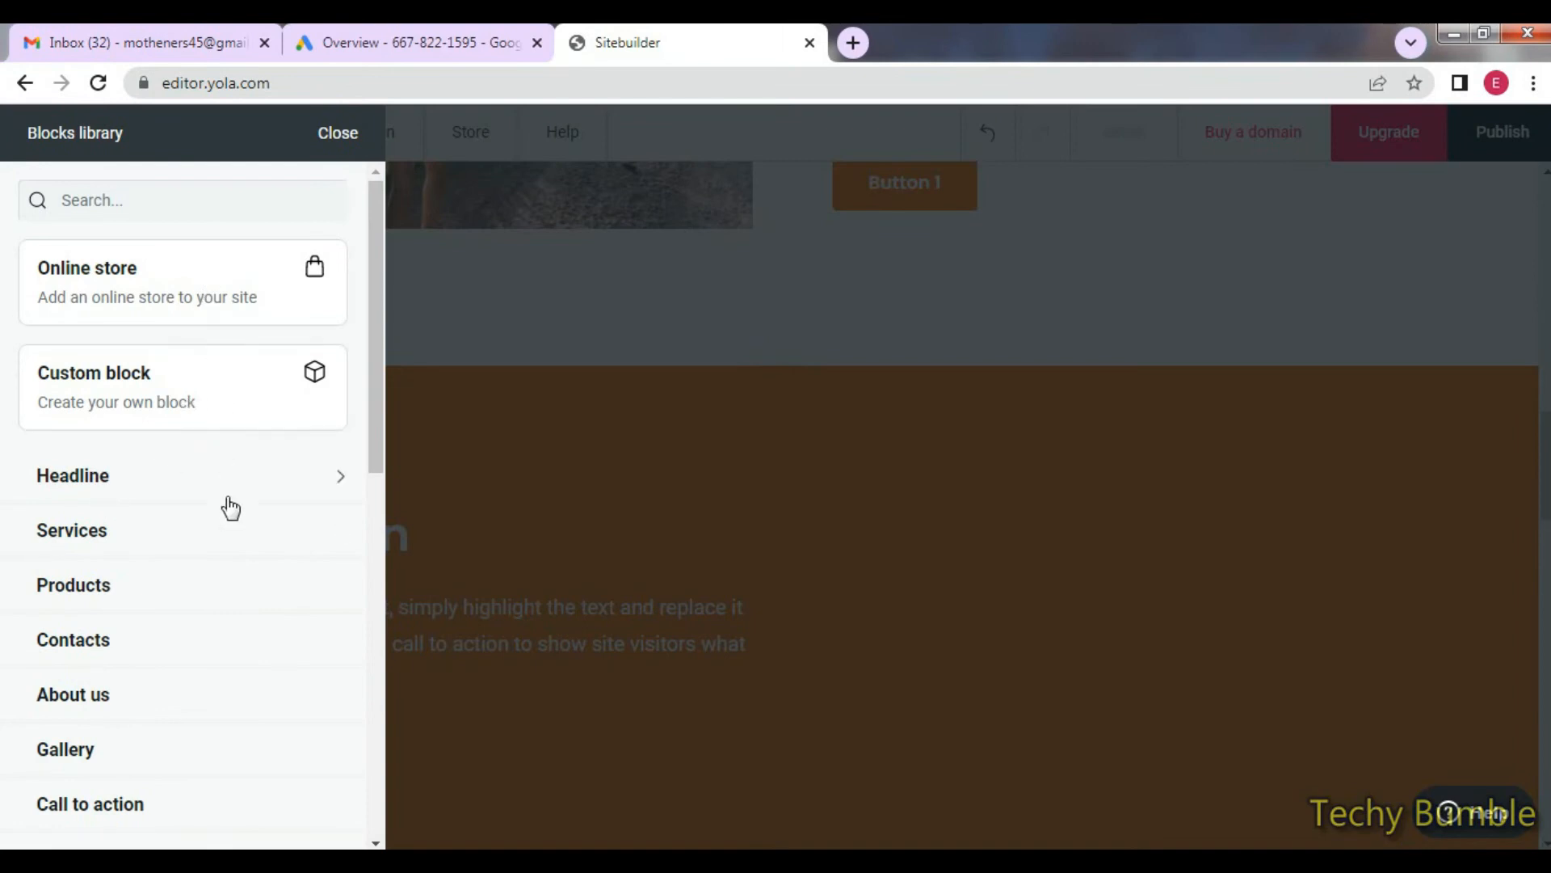
pyautogui.scroll(-4, 229, 506)
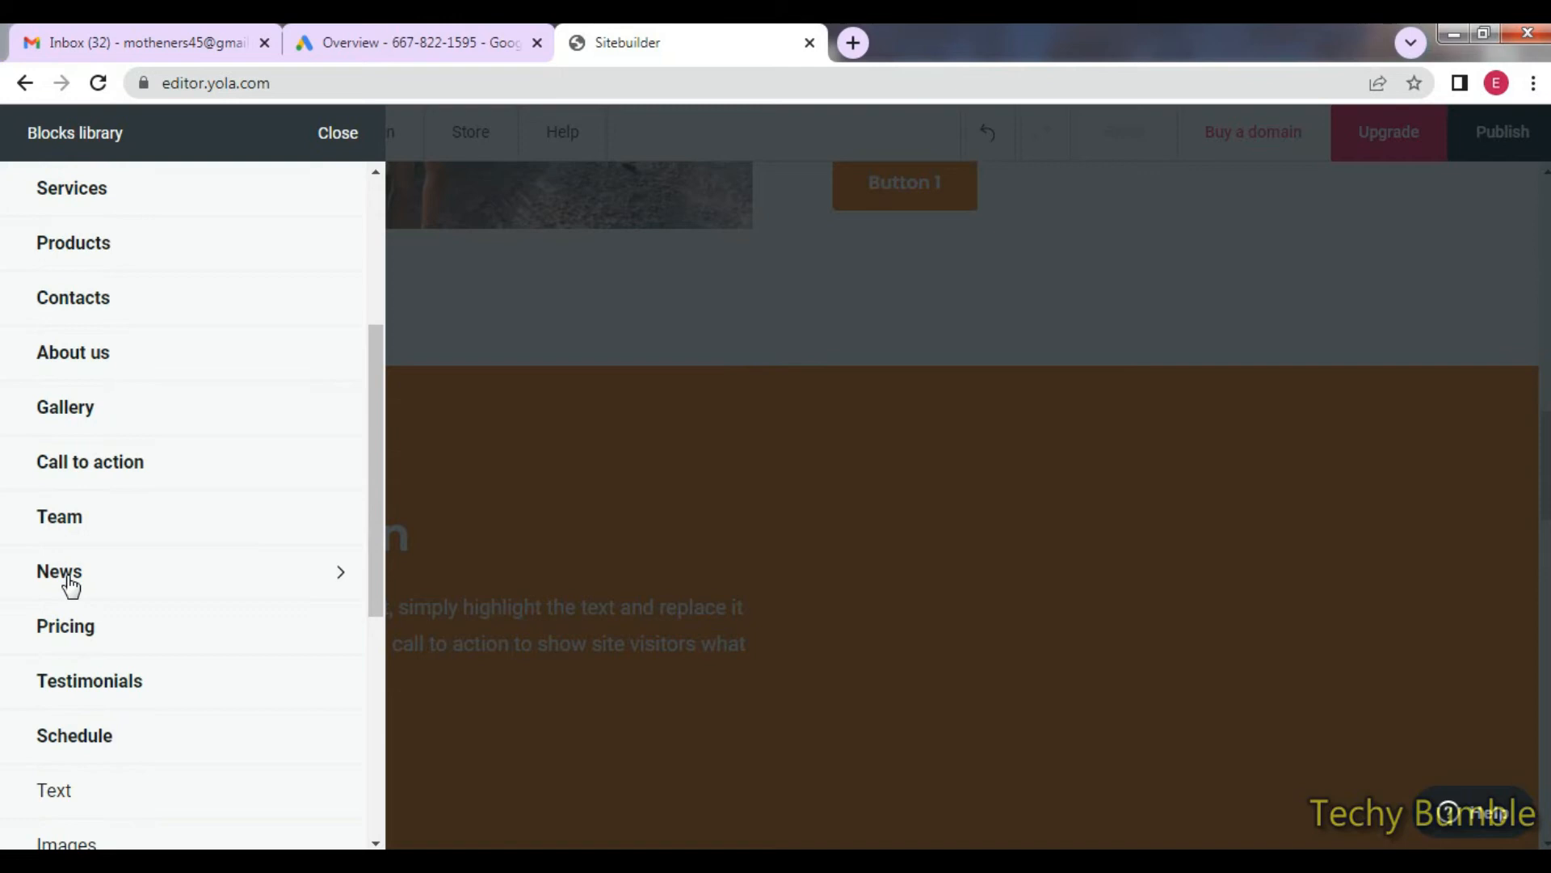
pyautogui.click(85, 642)
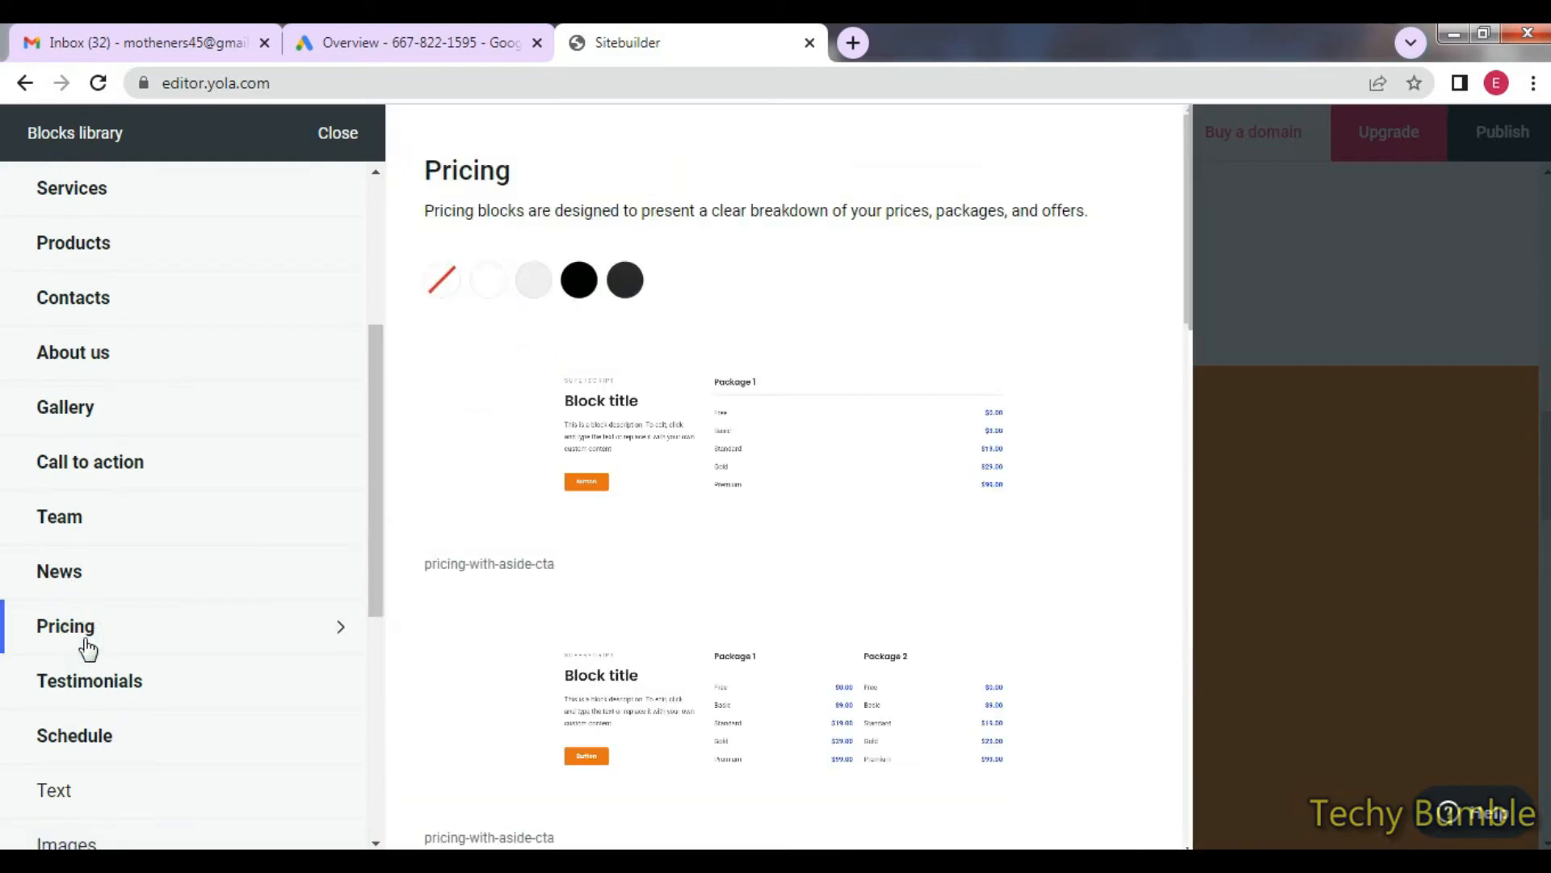
# Switch to Notepad and add the line "you can add pricing of your products" below the notes.
pyautogui.click(858, 862)
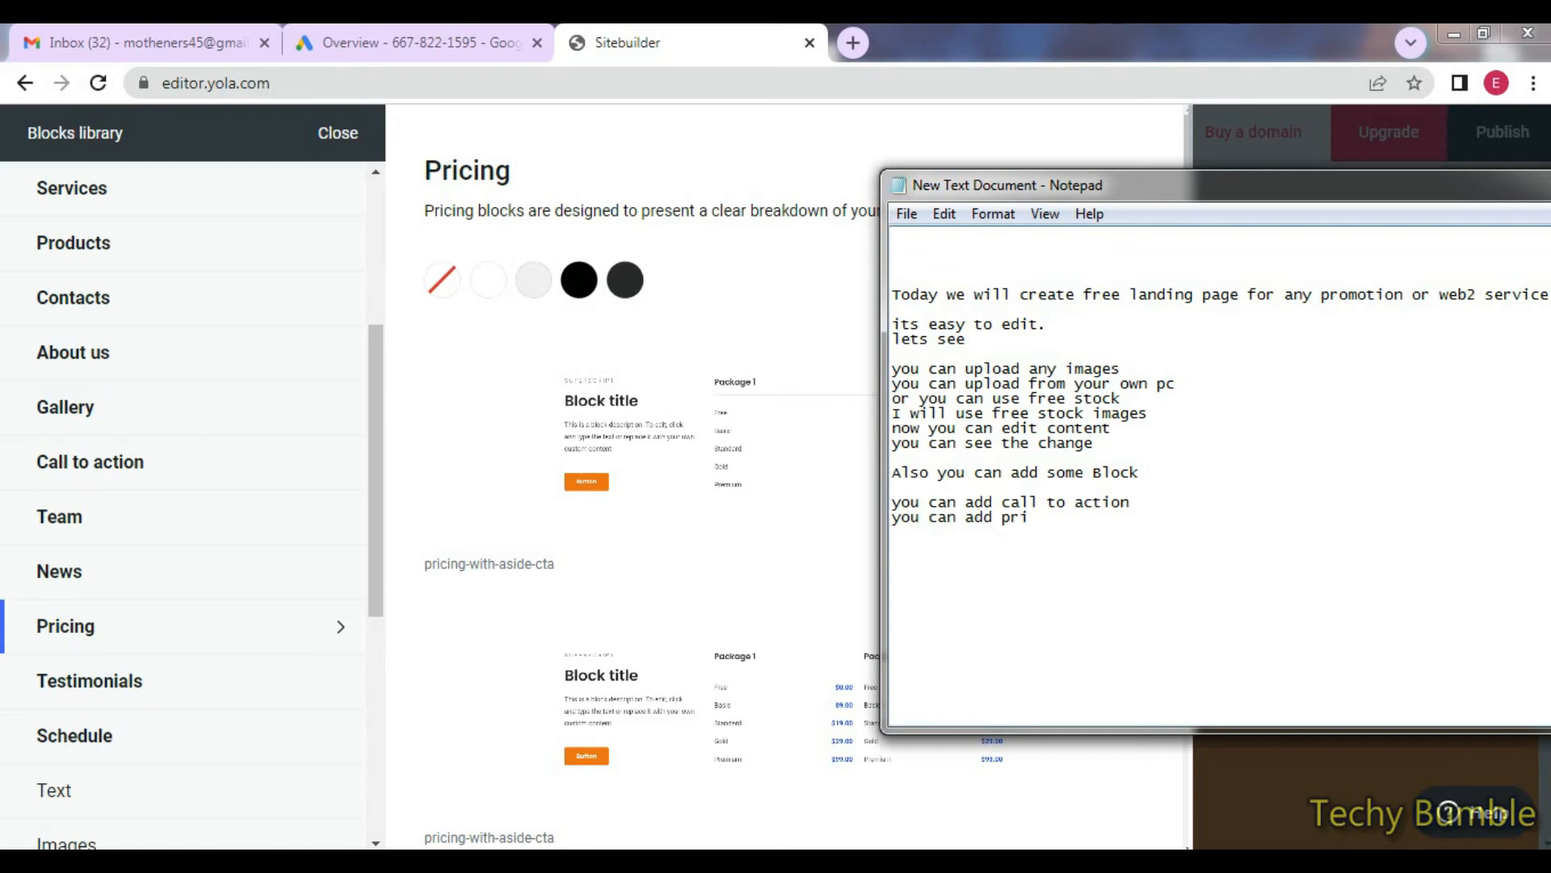
pyautogui.write('ng of your products')
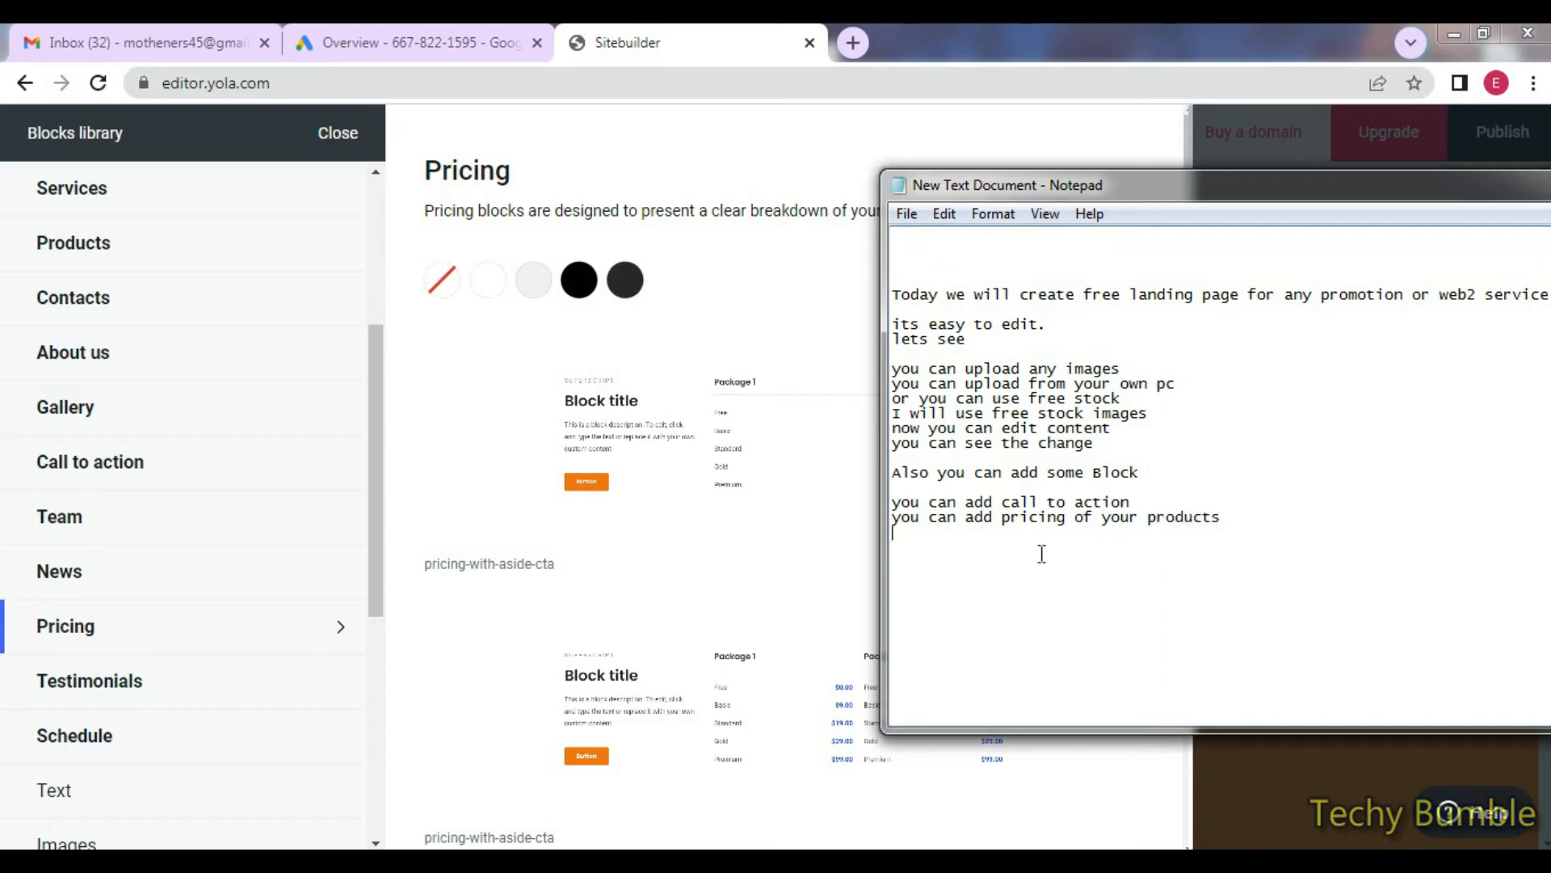
# Return to the site editor and insert the pricing block with three icon-topped packages: Free, Basic and Gold.
pyautogui.click(679, 34)
pyautogui.scroll(-1, 765, 516)
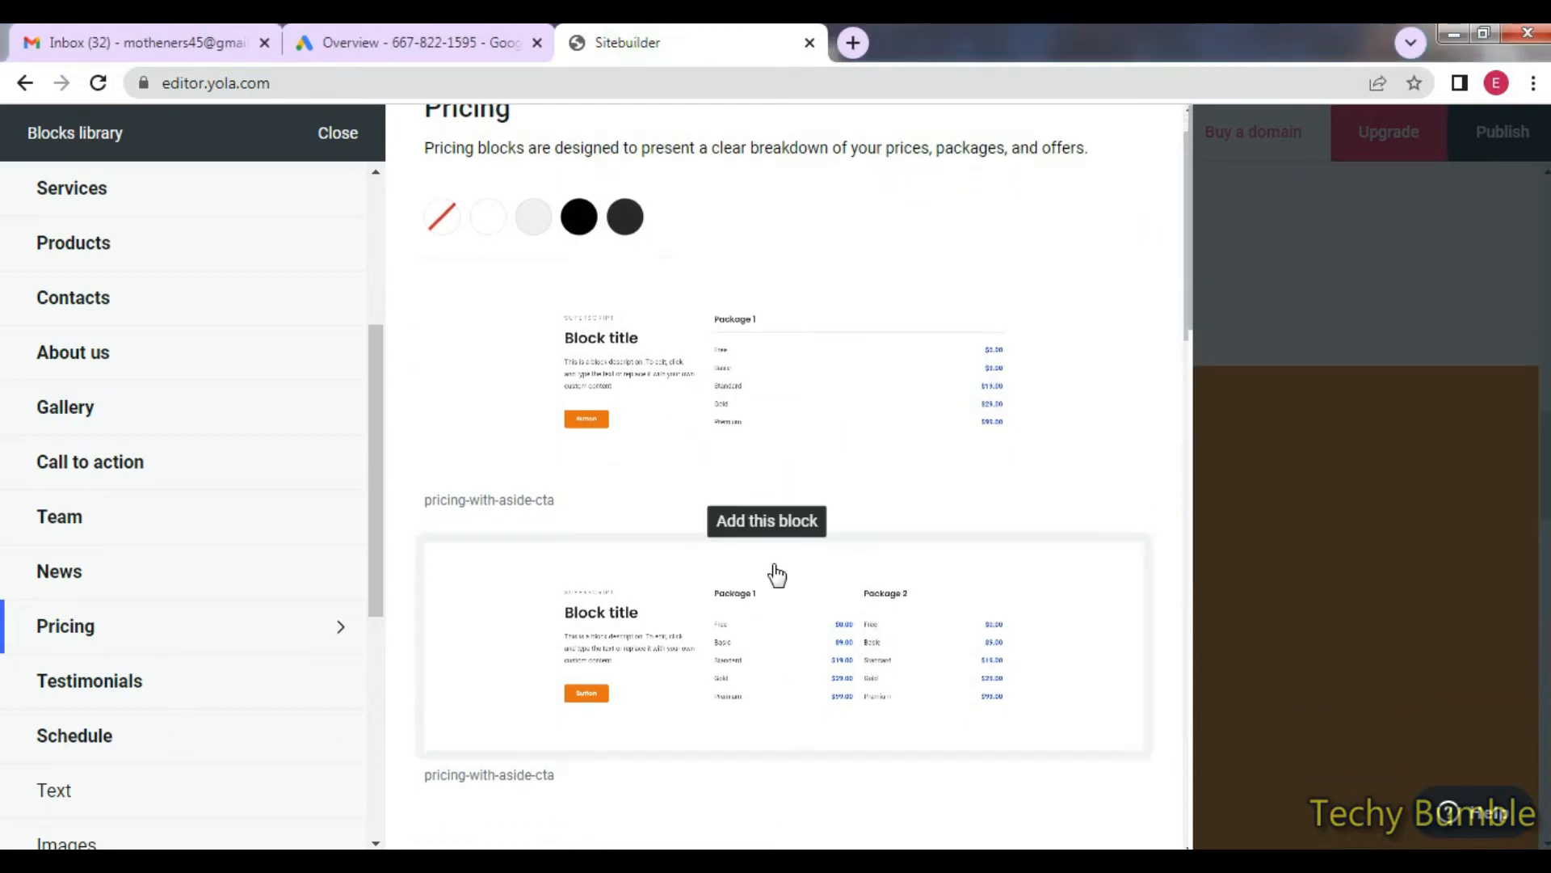
pyautogui.scroll(-2, 777, 576)
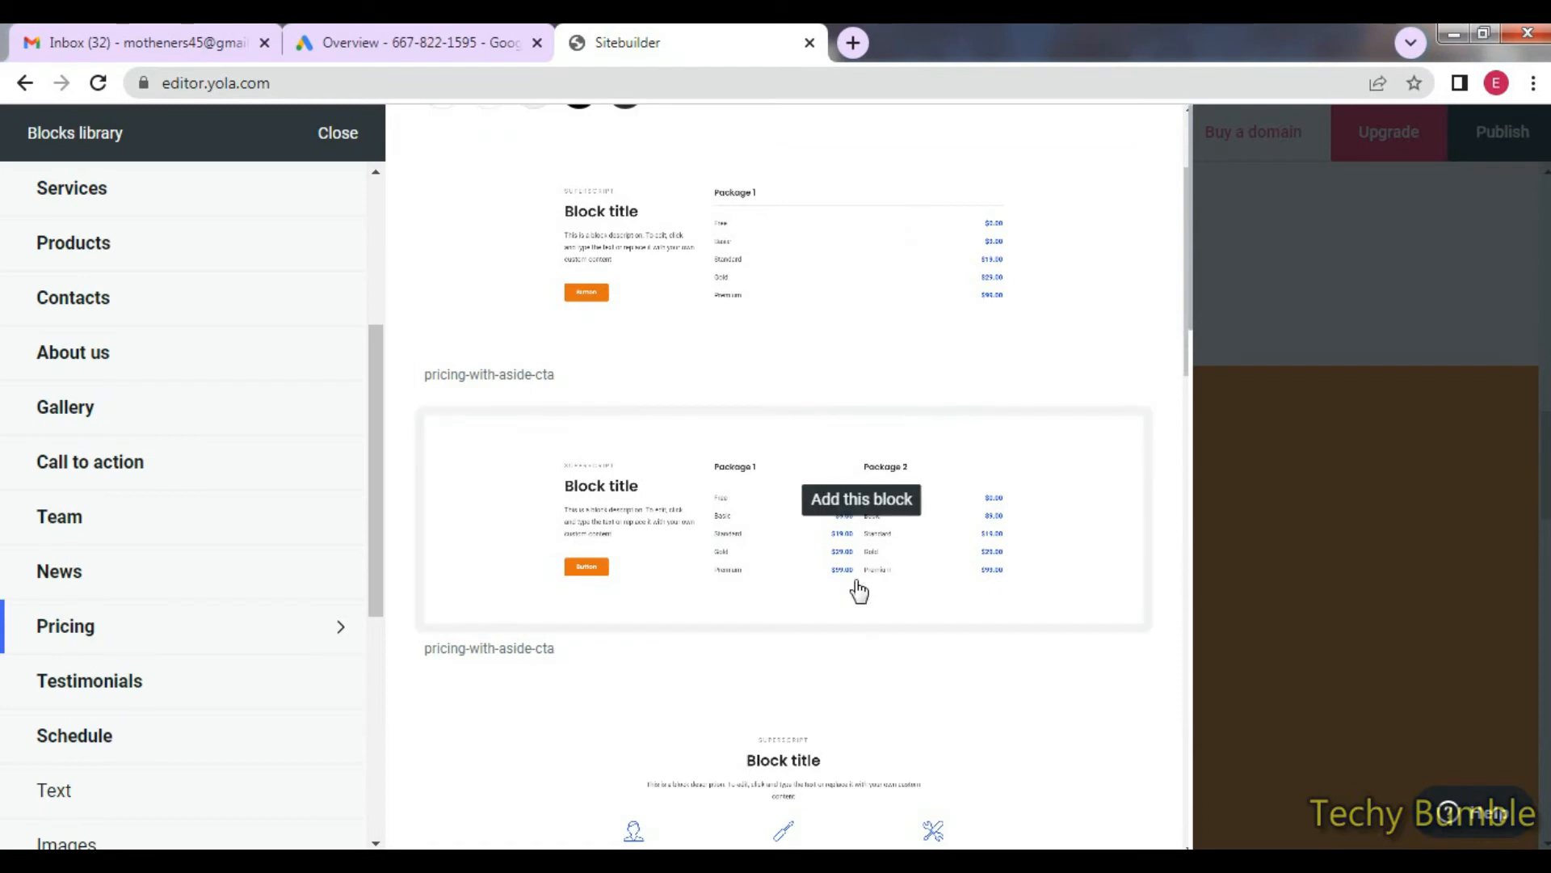
pyautogui.scroll(-3, 859, 592)
pyautogui.click(841, 642)
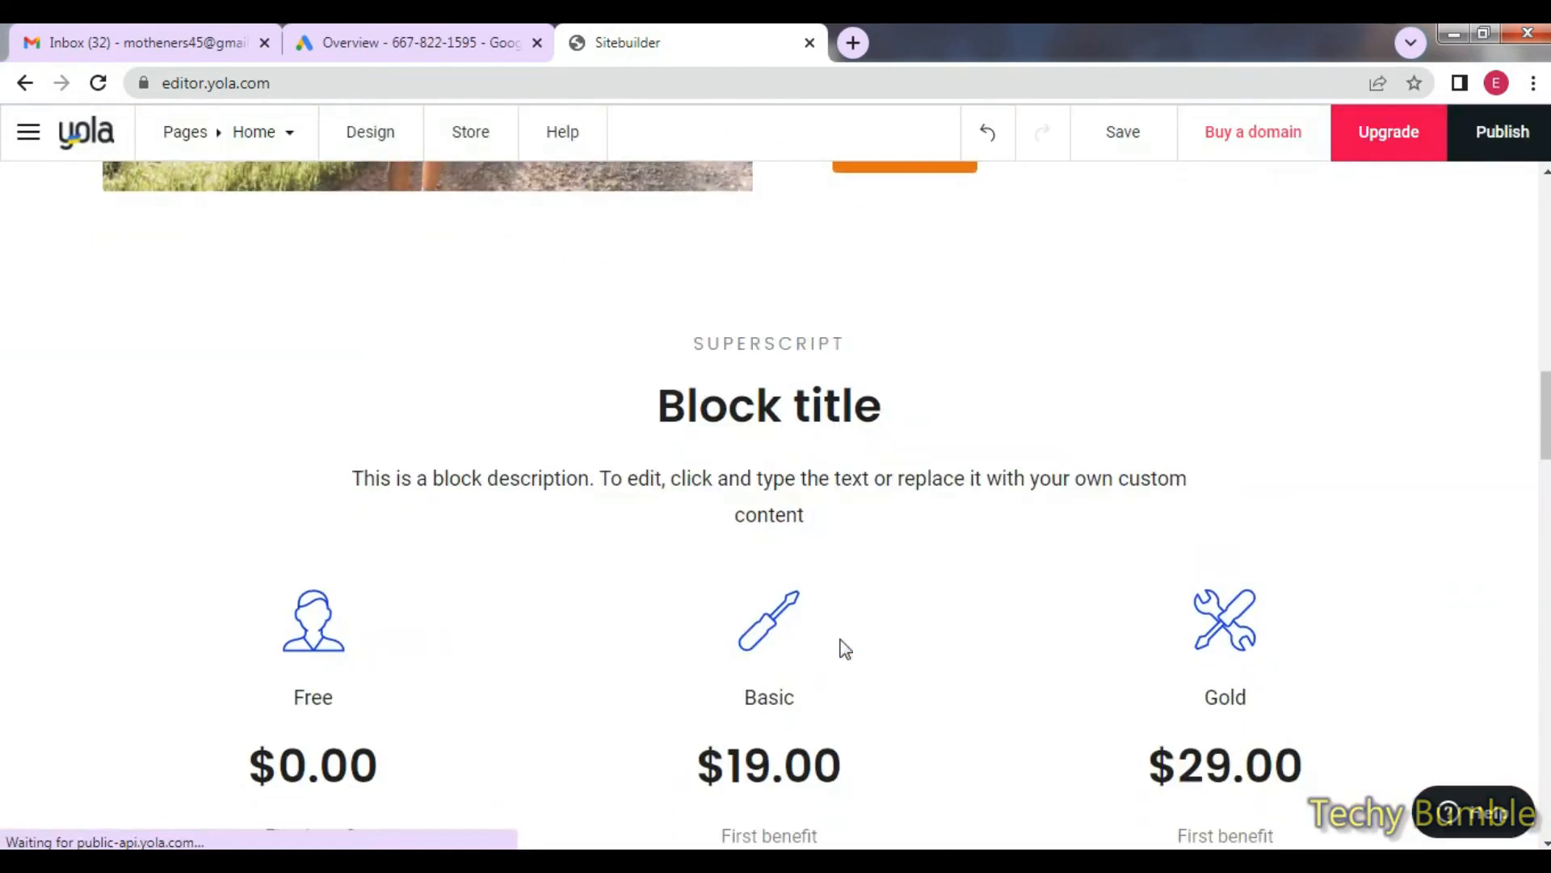
# Change the Free package's price to $0.99 in the new pricing block.
pyautogui.click(366, 602)
pyautogui.tripleClick(370, 600)
pyautogui.click(273, 598)
pyautogui.moveTo(305, 598)
pyautogui.mouseDown()
pyautogui.moveTo(292, 602)
pyautogui.moveTo(380, 602)
pyautogui.moveTo(334, 600)
pyautogui.mouseUp()
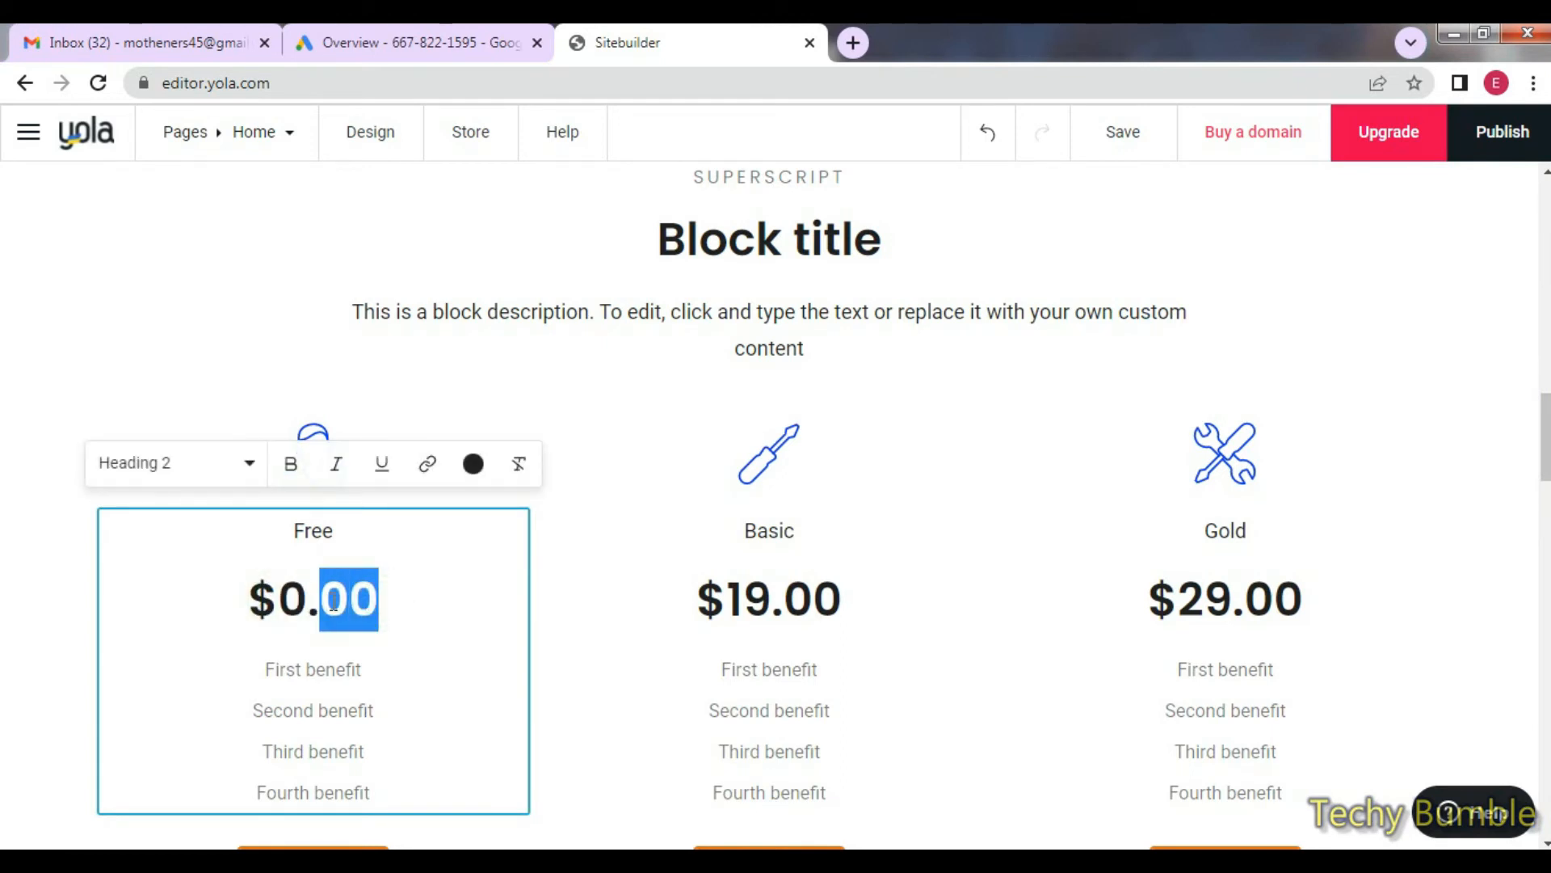
pyautogui.write('99')
pyautogui.click(426, 669)
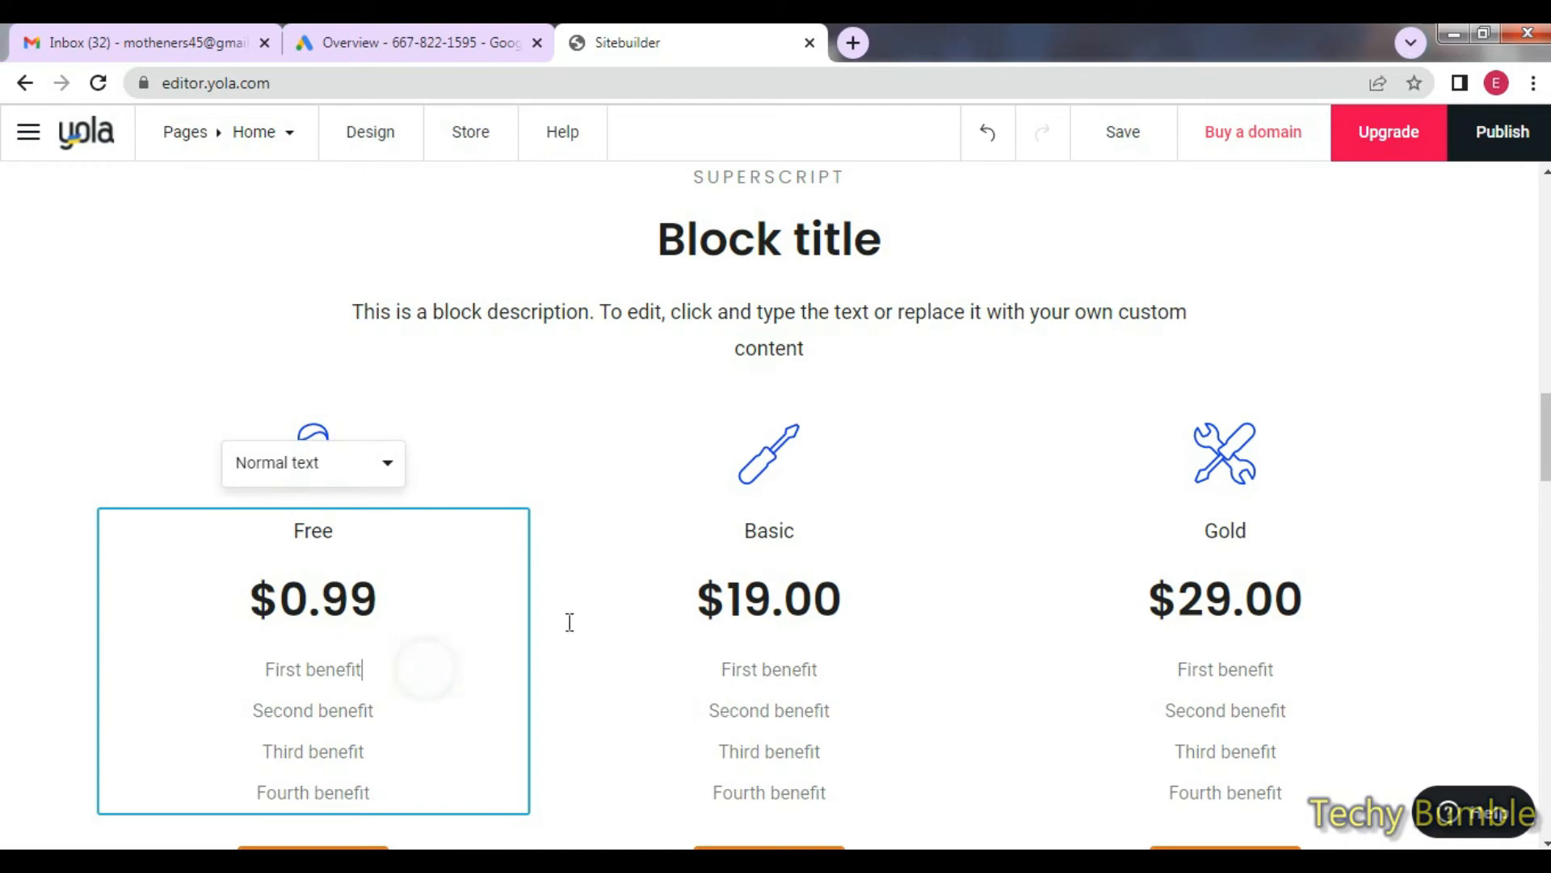
# Change the Basic package's price to $4.00.
pyautogui.click(568, 622)
pyautogui.moveTo(773, 600); pyautogui.dragTo(736, 599)
pyautogui.write('4')
pyautogui.click(914, 609)
# Change the Gold package's price to $10.00 and leave text editing.
pyautogui.click(1008, 616)
pyautogui.doubleClick(1182, 583)
pyautogui.moveTo(1232, 596); pyautogui.dragTo(1181, 598)
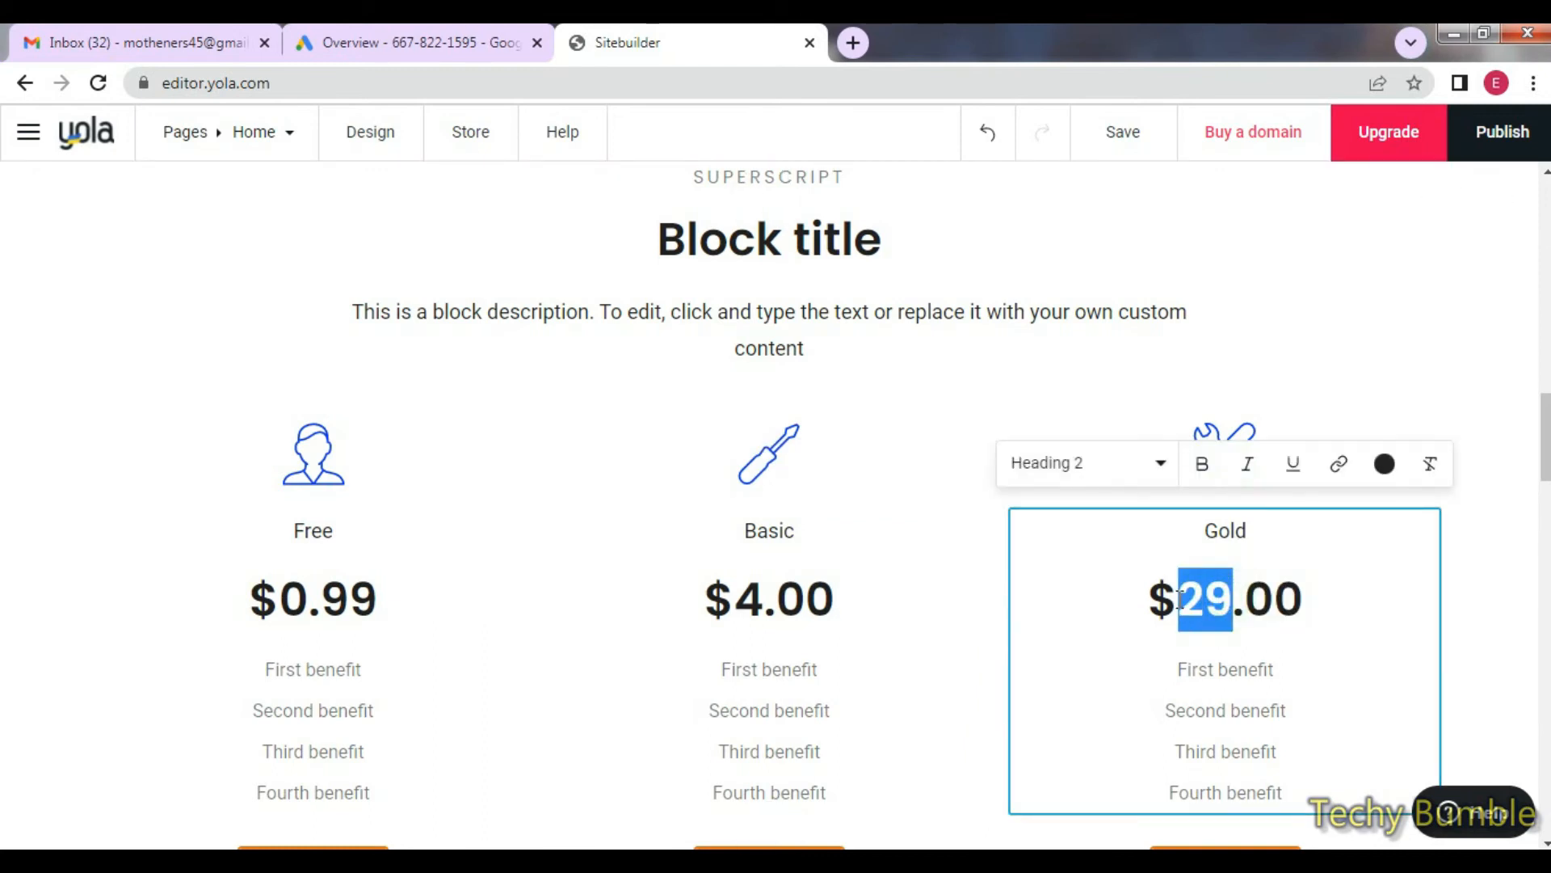
pyautogui.write('10')
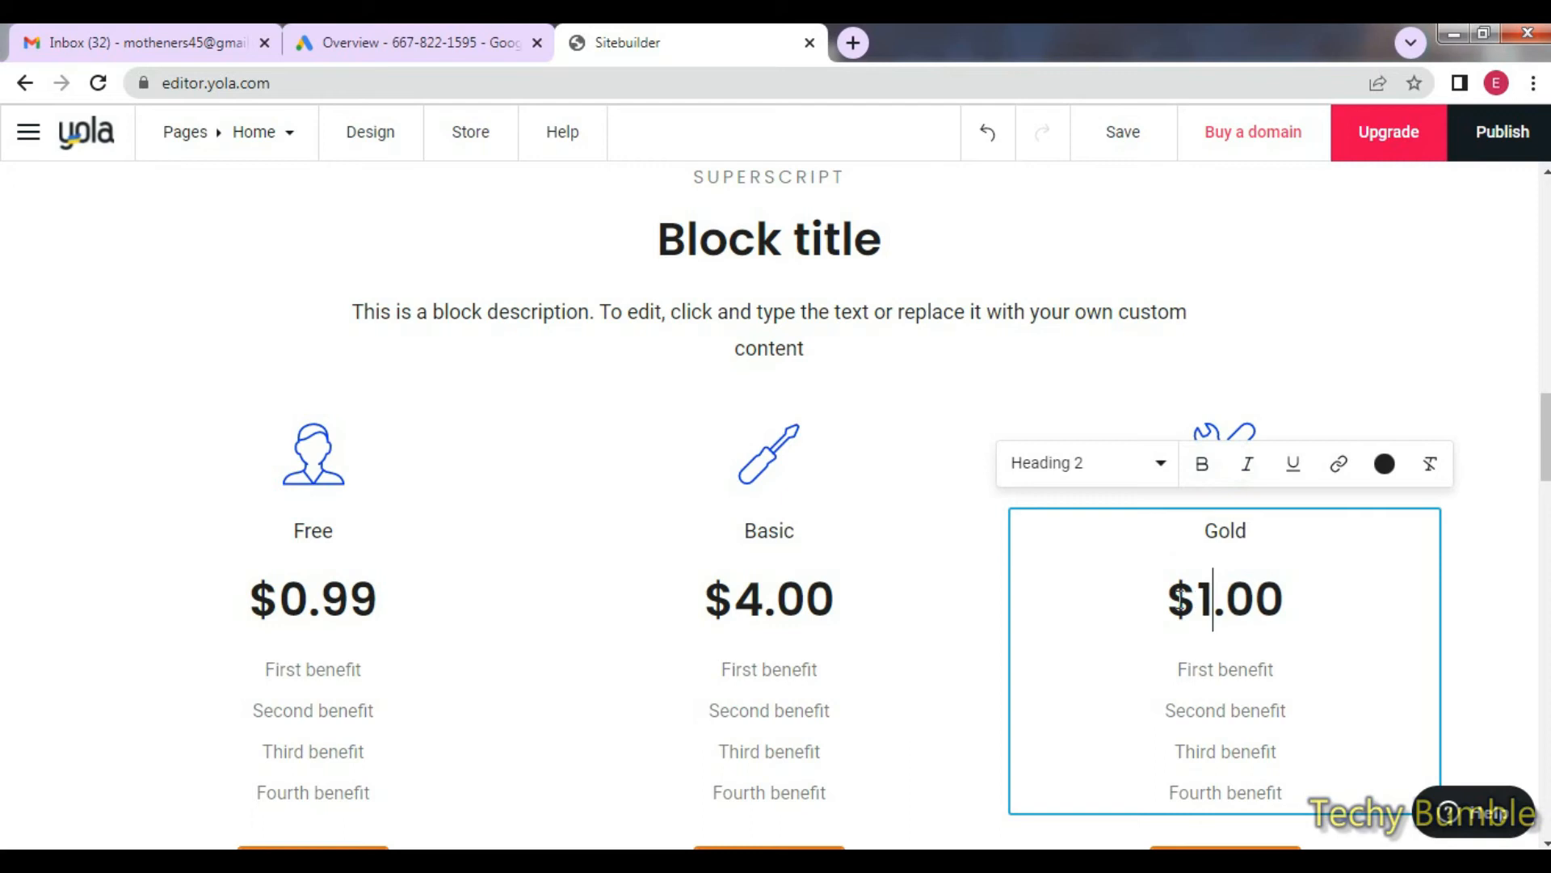
pyautogui.click(1493, 526)
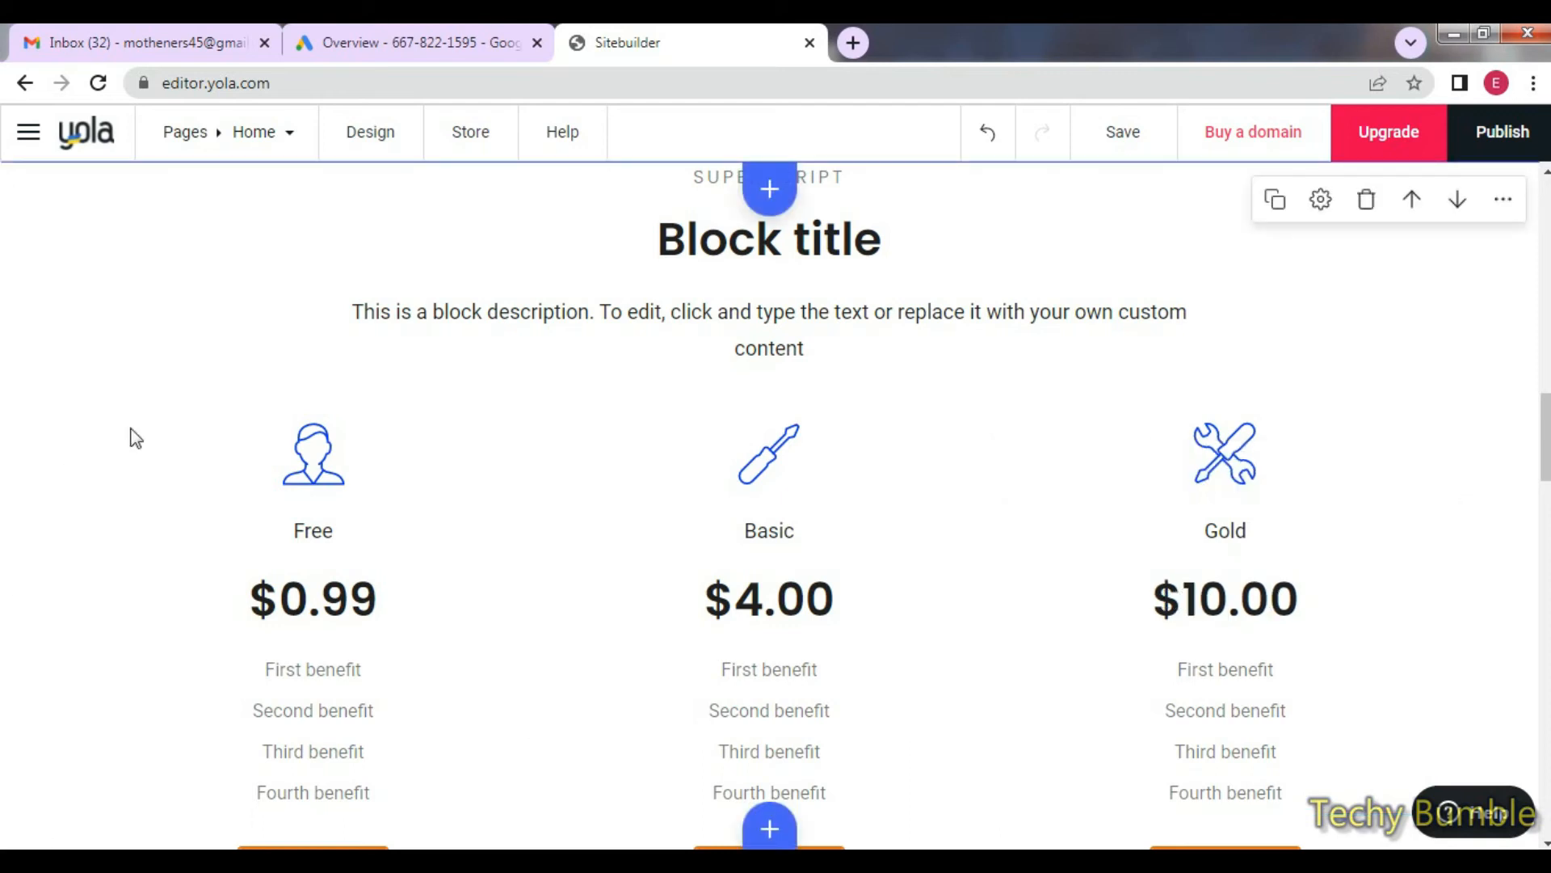
# Open the block library at the insertion point below the pricing block and look through the News block layouts.
pyautogui.scroll(-2, 898, 636)
pyautogui.scroll(-6, 769, 580)
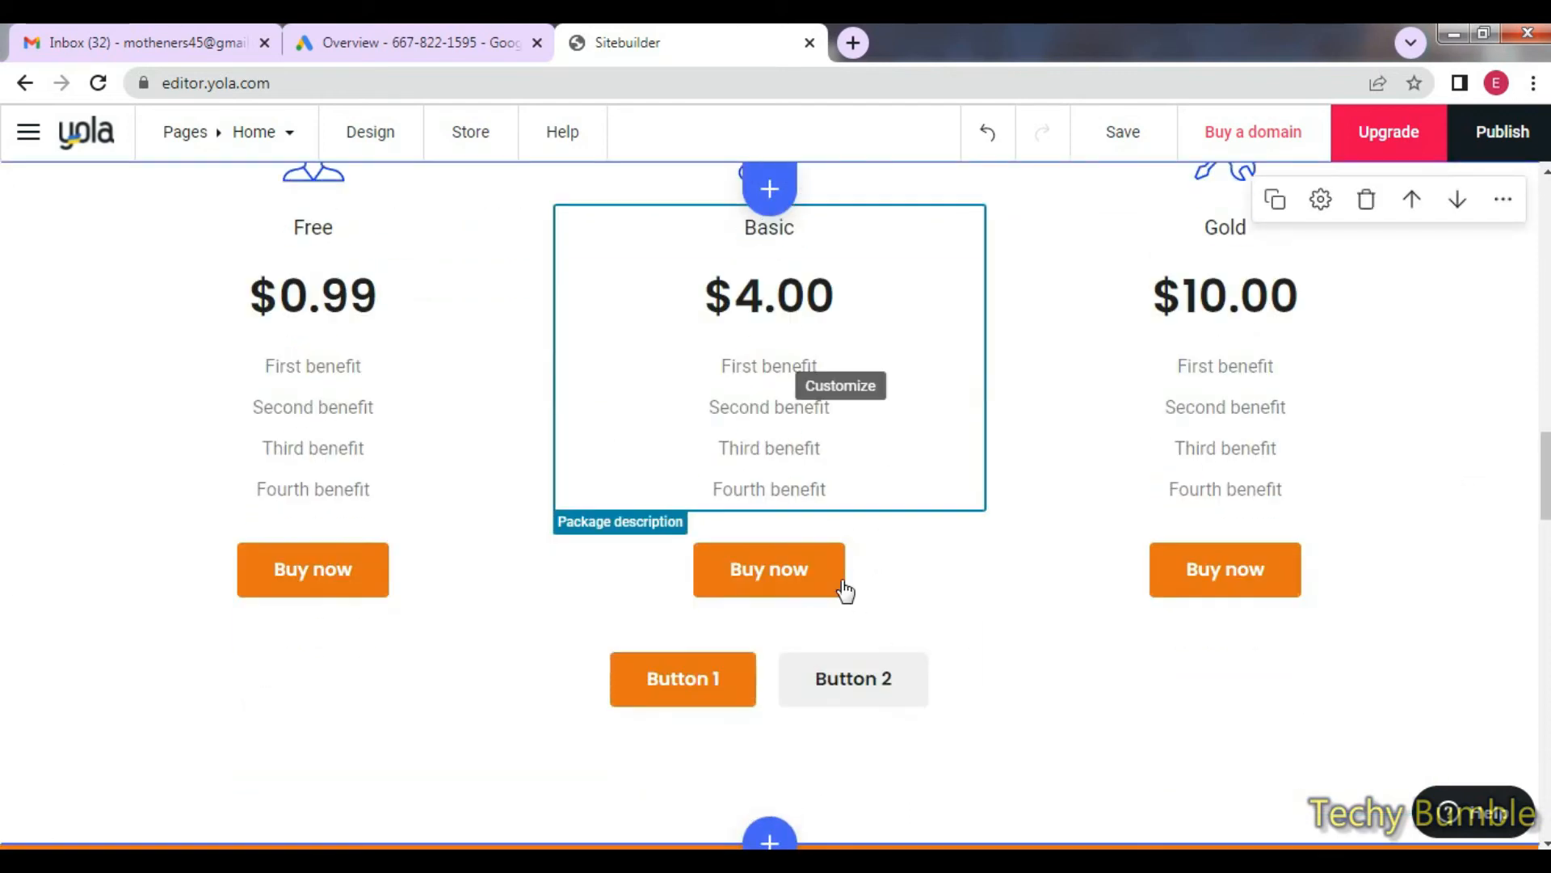
pyautogui.scroll(-3, 918, 554)
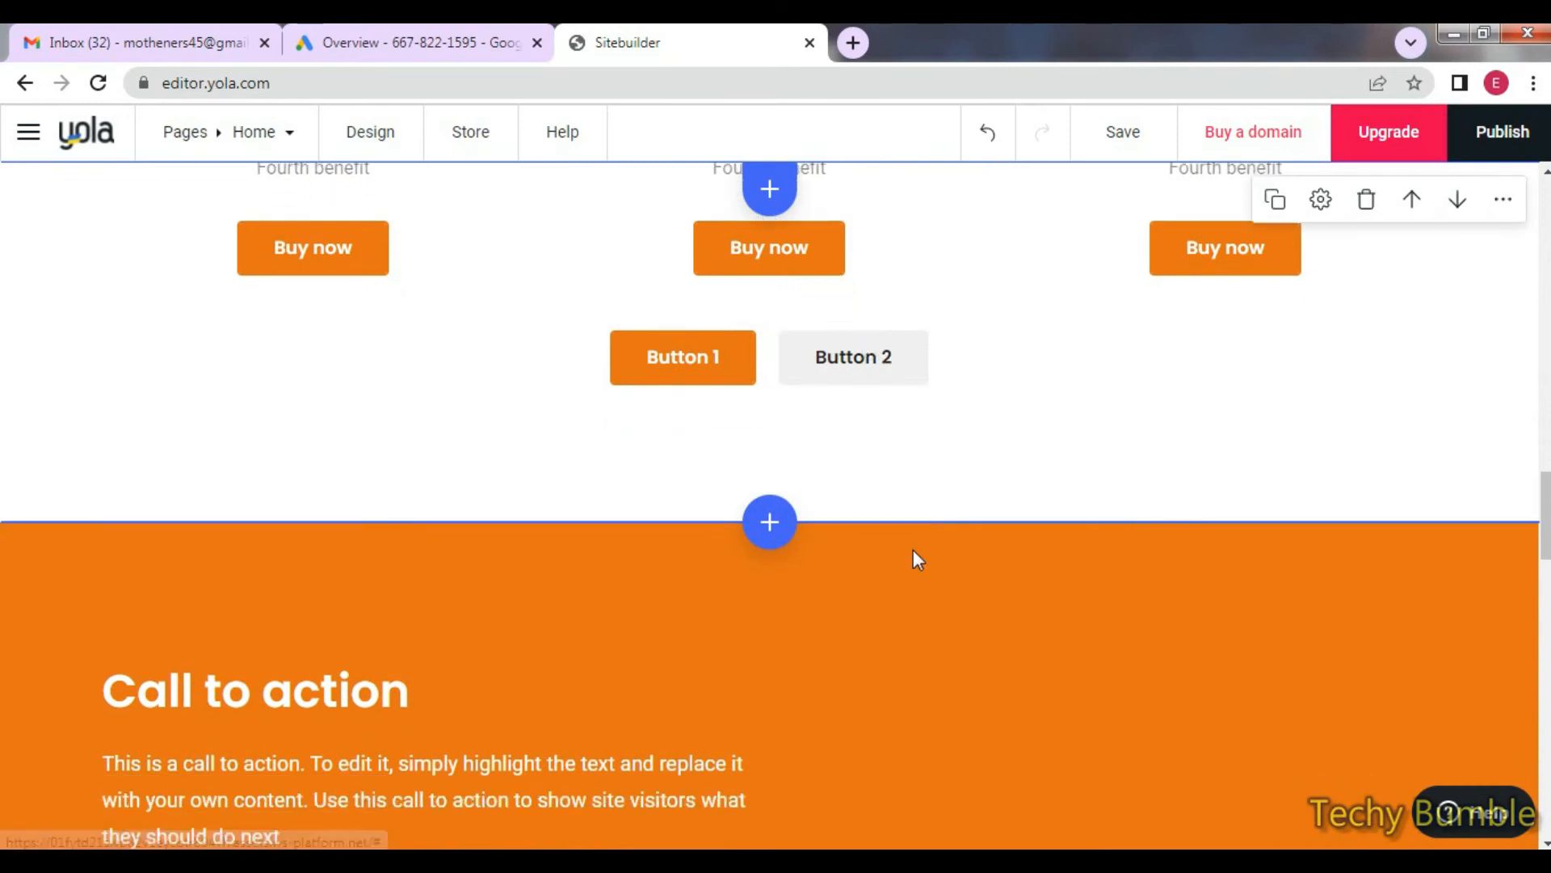
pyautogui.scroll(6, 853, 618)
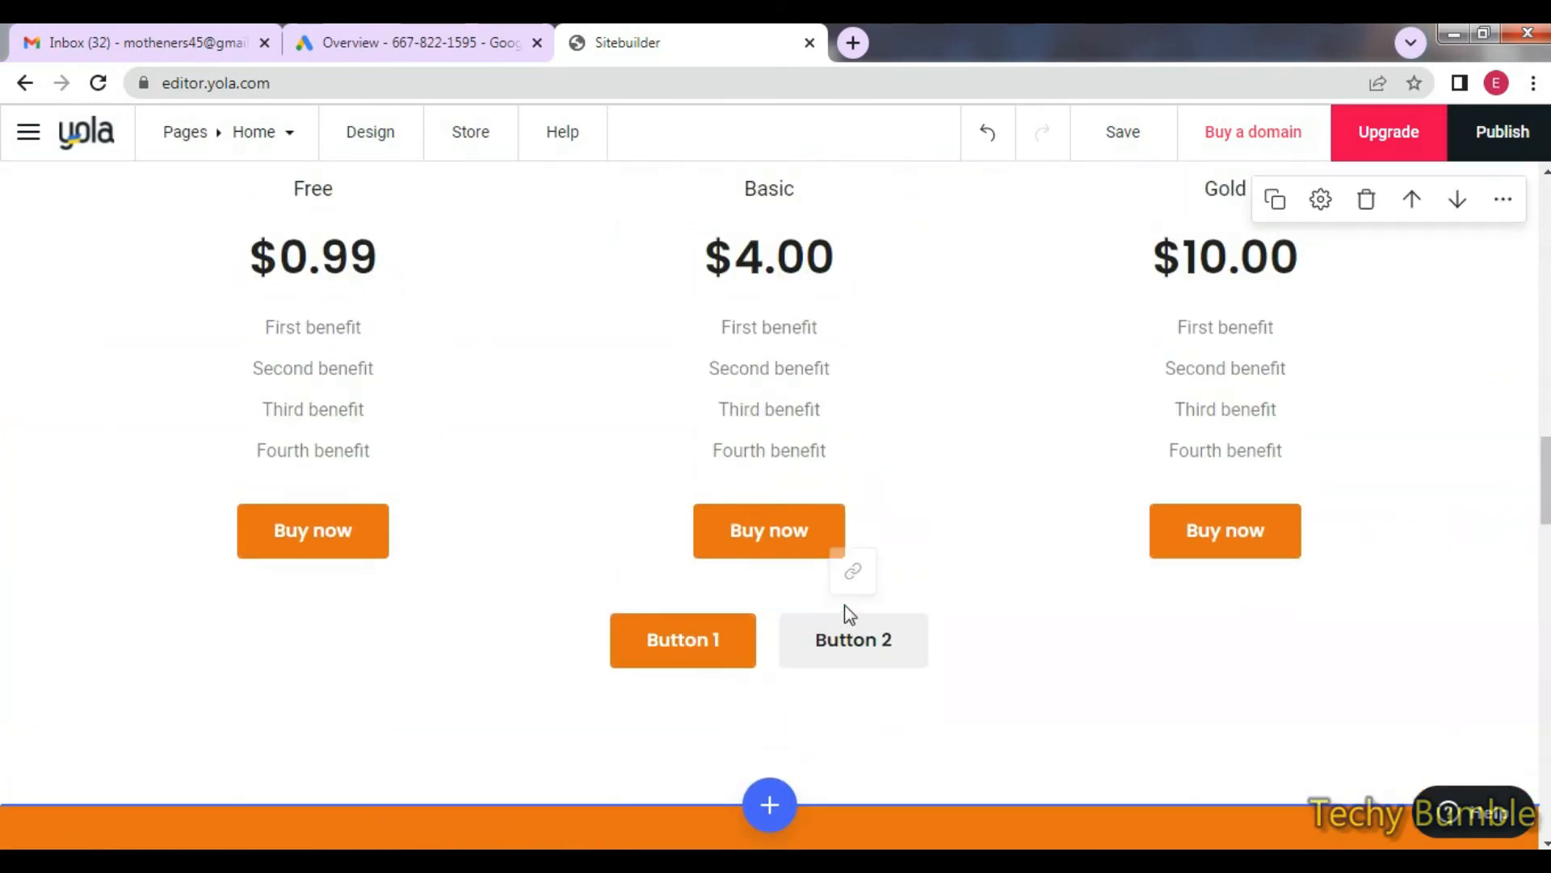
pyautogui.click(768, 808)
pyautogui.scroll(-5, 156, 734)
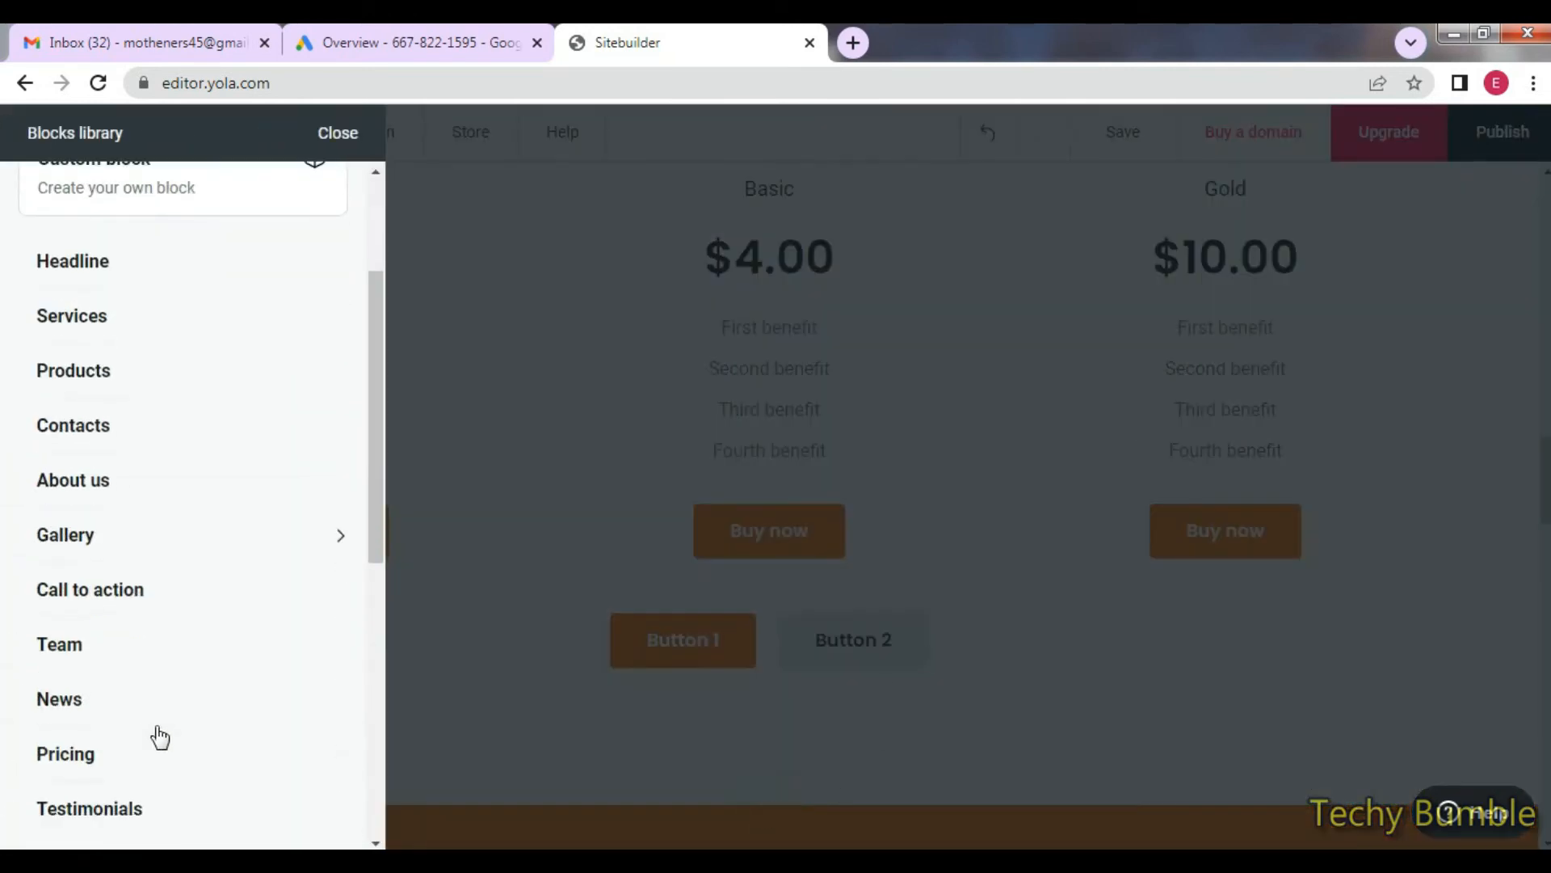
pyautogui.click(70, 468)
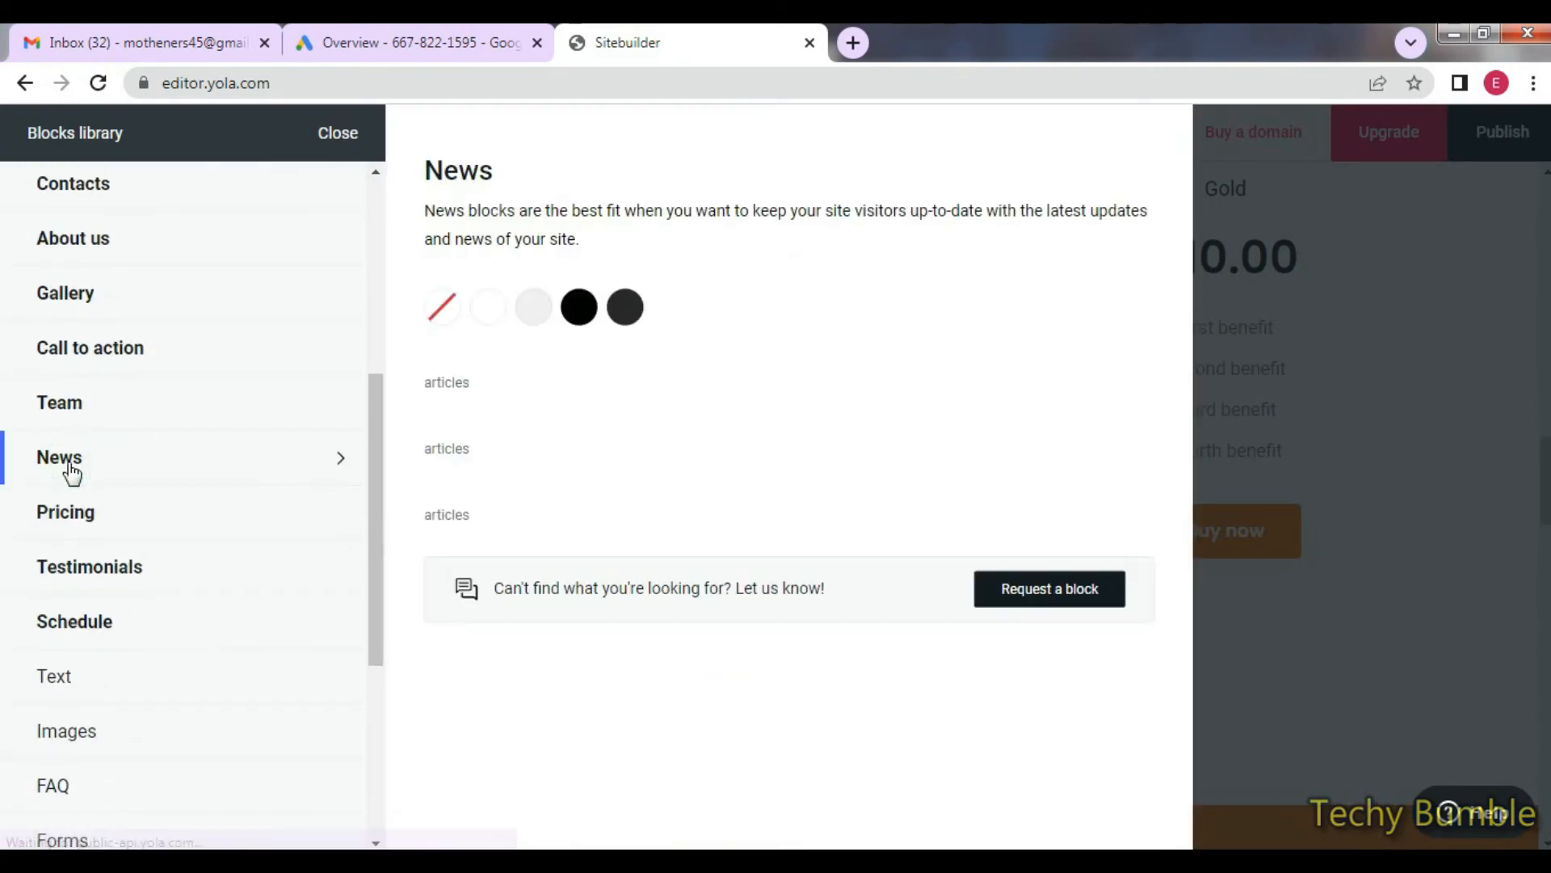
pyautogui.moveTo(1016, 473)
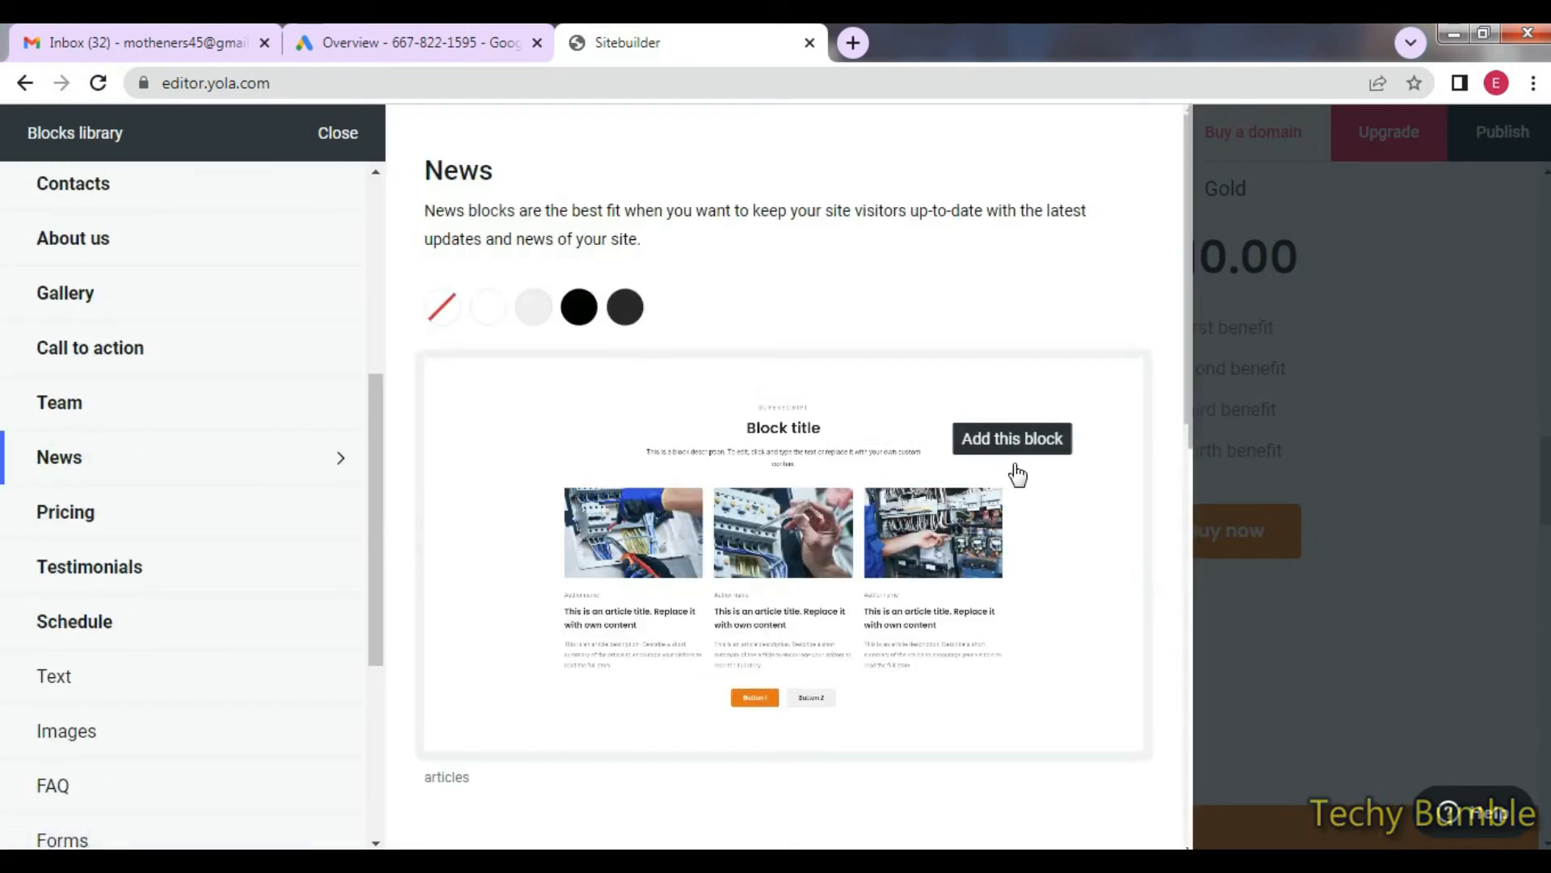
pyautogui.scroll(-5, 1014, 481)
pyautogui.scroll(-7, 1002, 505)
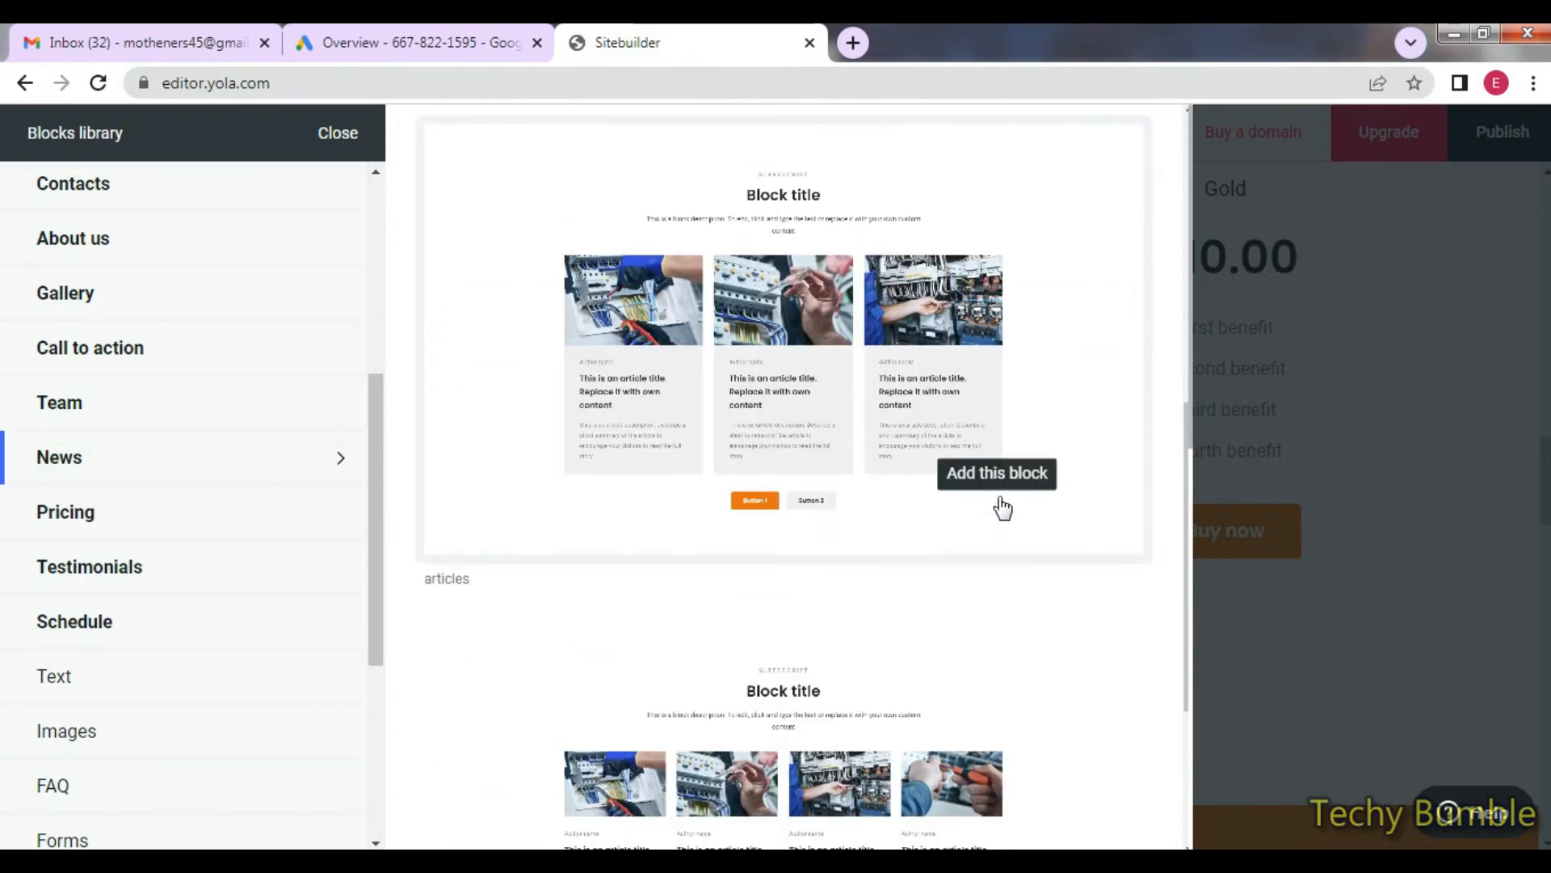
pyautogui.scroll(-2, 84, 638)
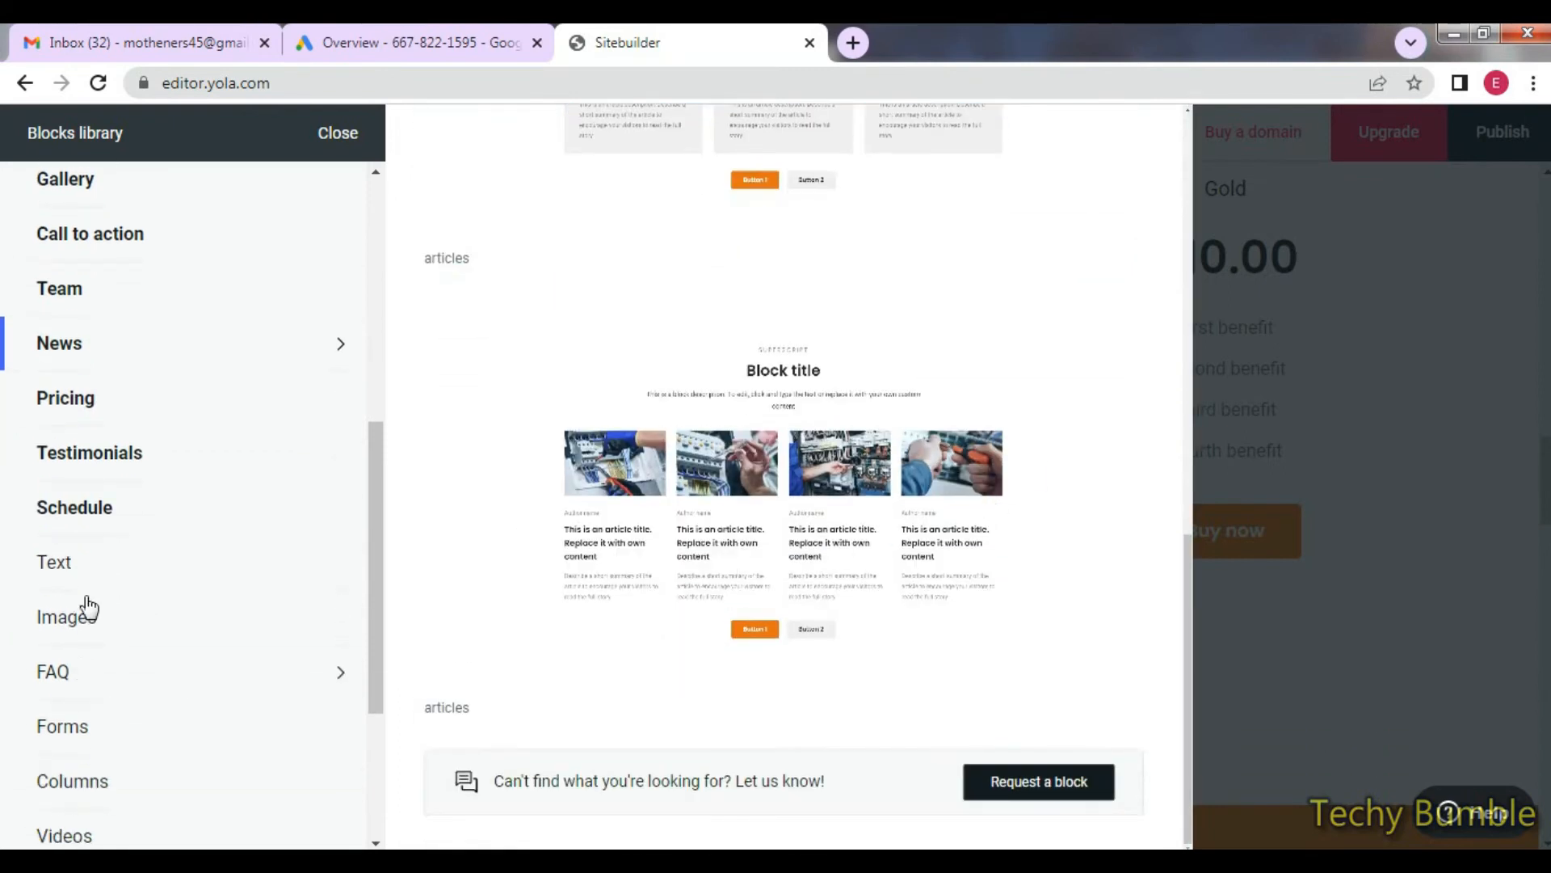
# Insert the testimonial-with-media block with a single round client photo below the pricing block.
pyautogui.scroll(-3, 137, 542)
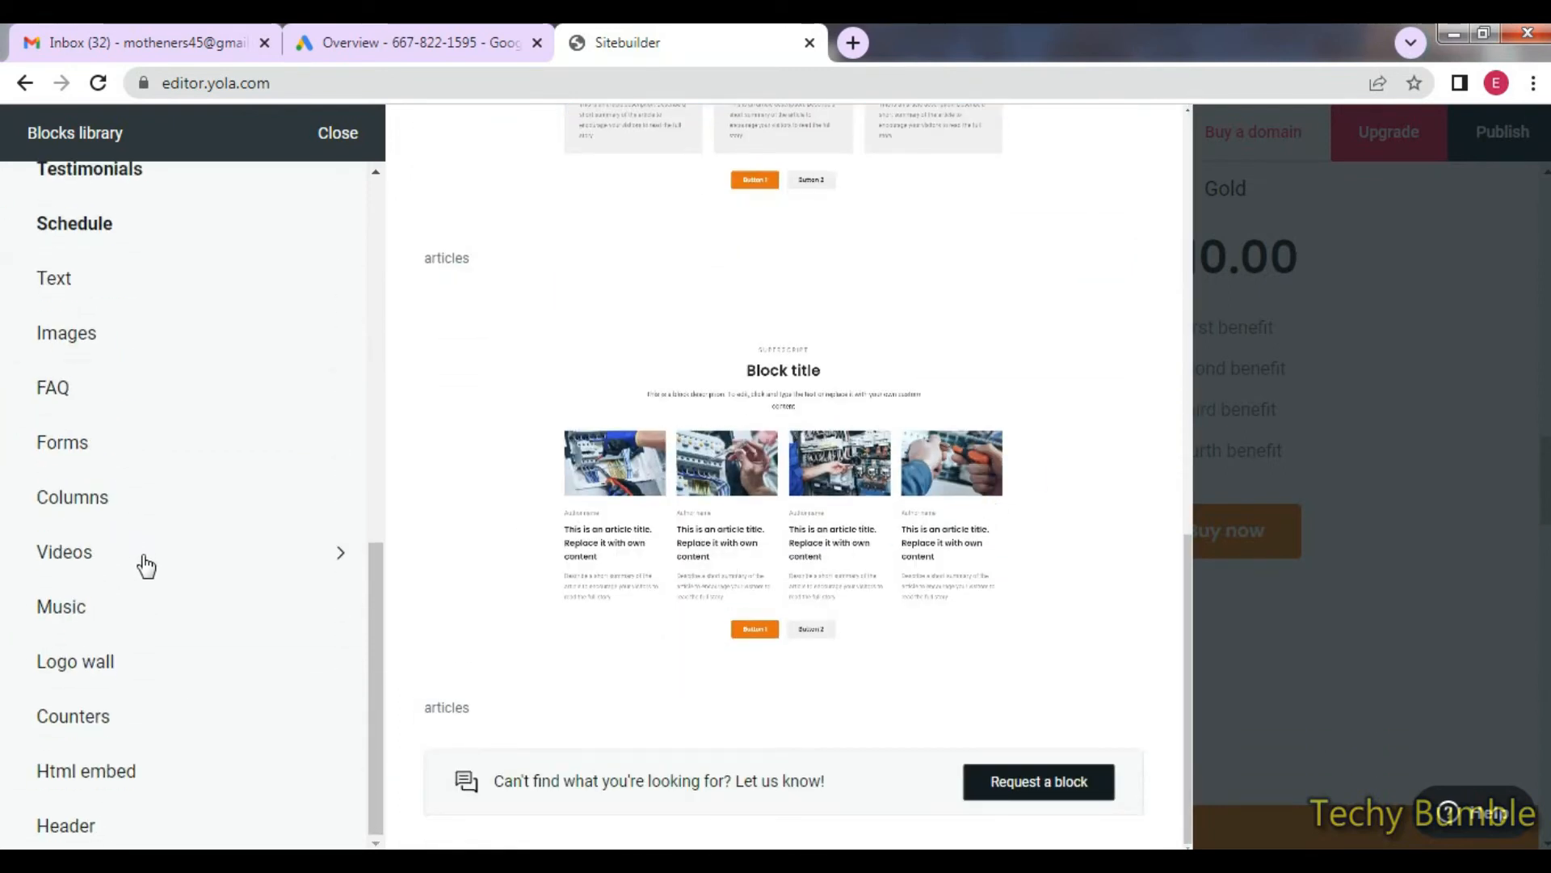
pyautogui.scroll(8, 198, 778)
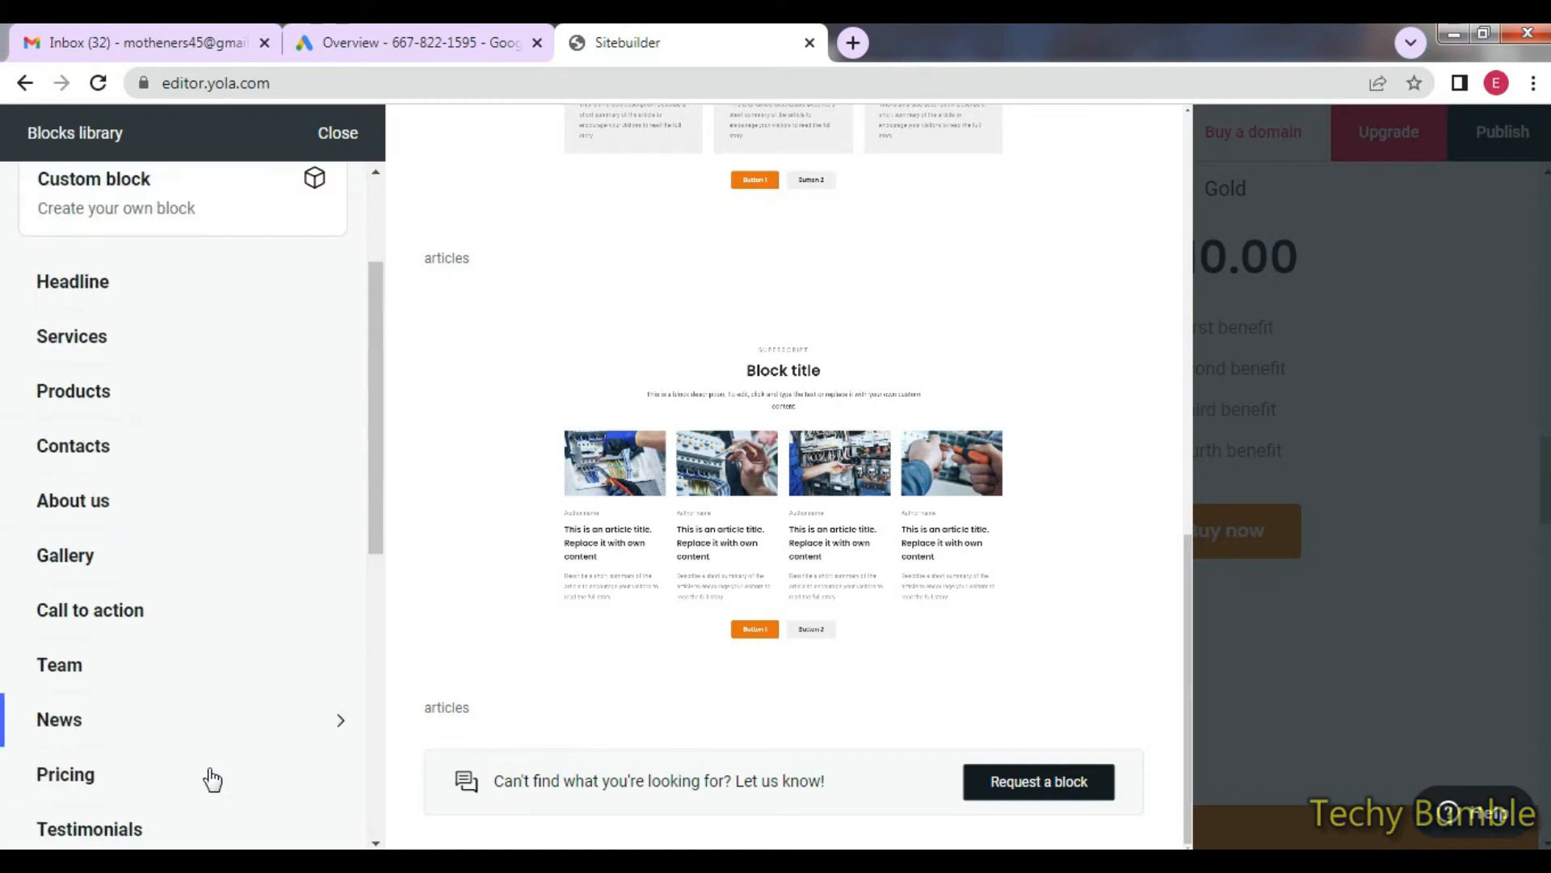
pyautogui.scroll(-3, 305, 657)
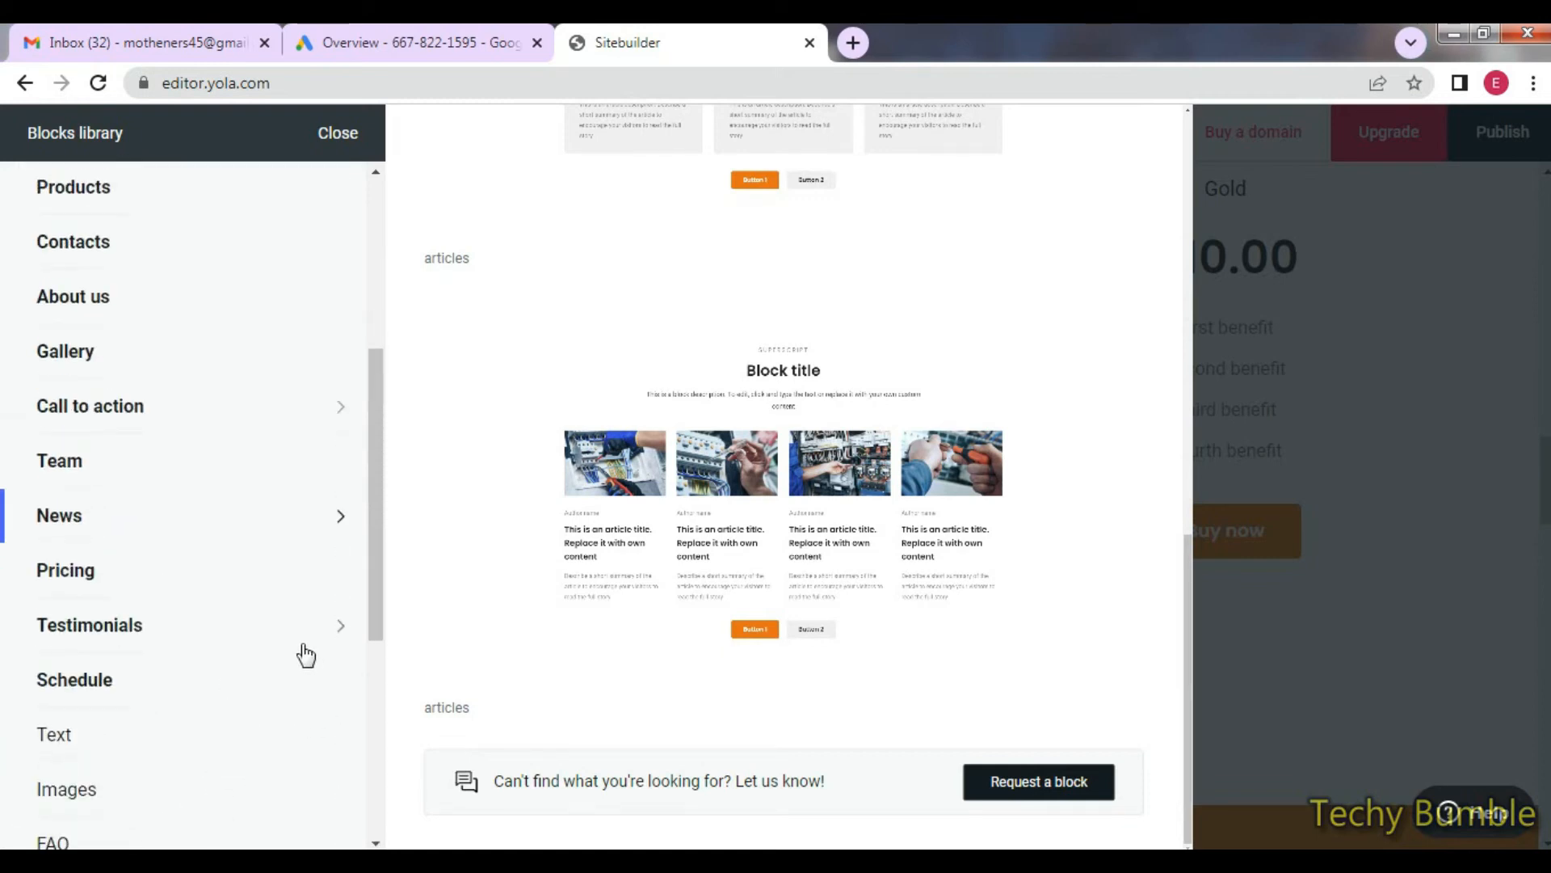
pyautogui.click(119, 636)
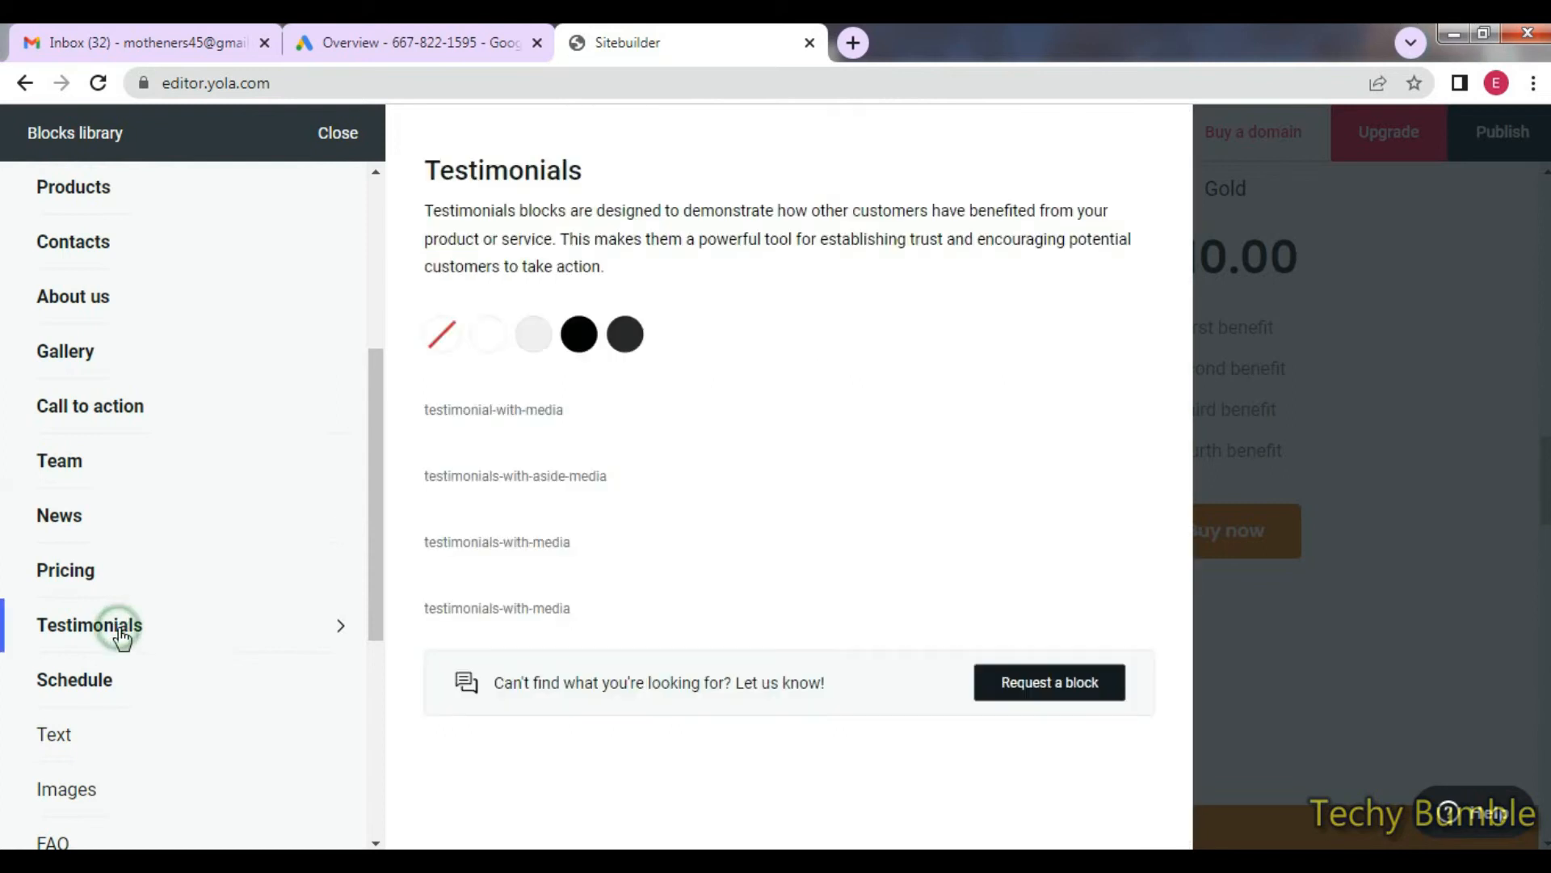
pyautogui.moveTo(837, 509)
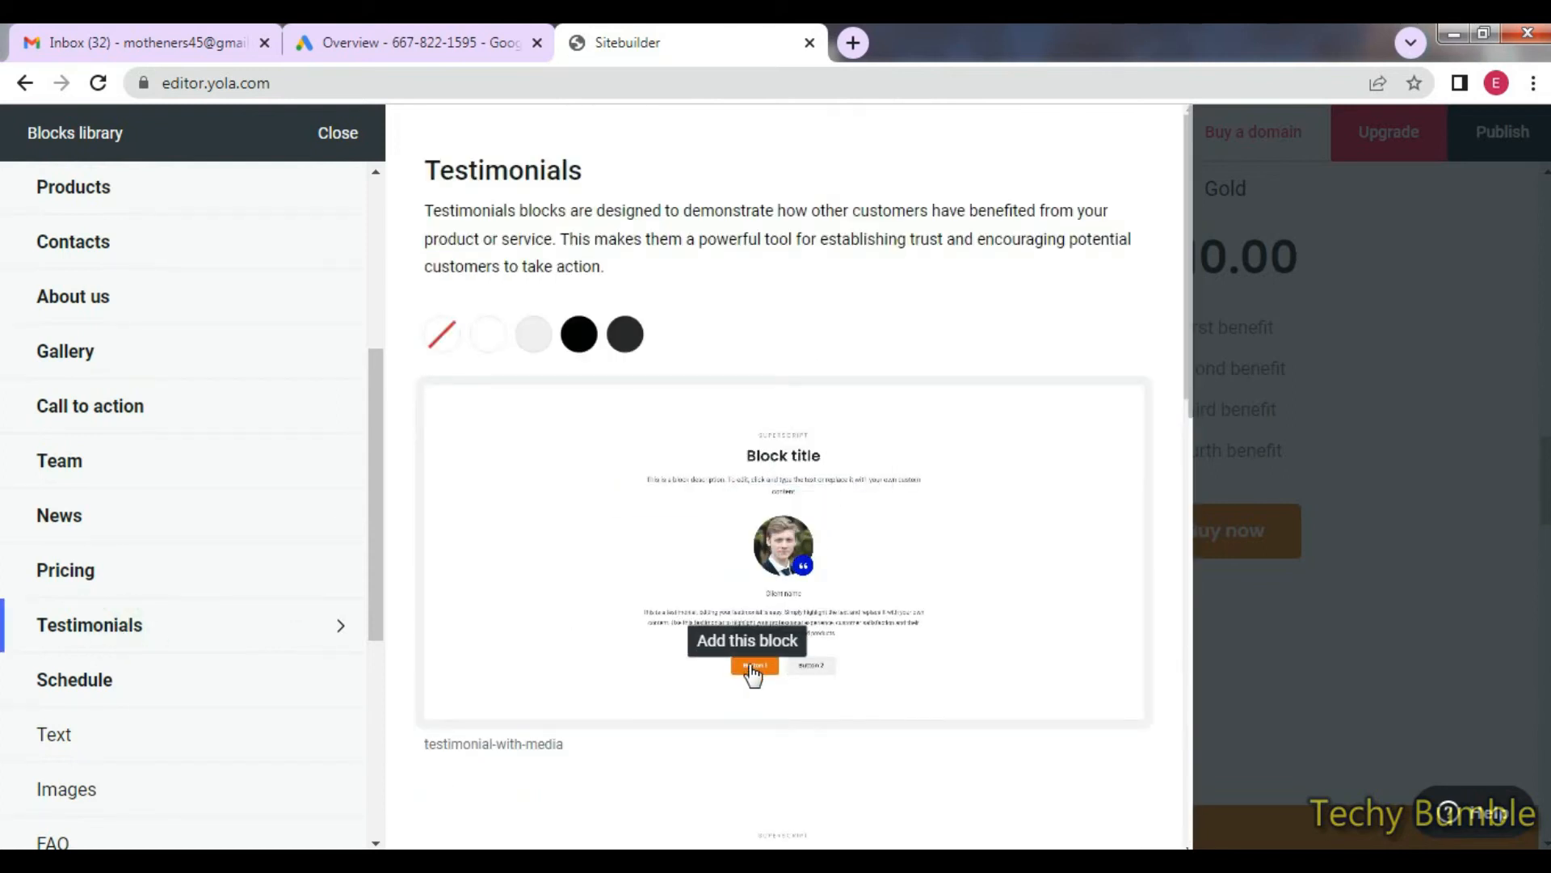
pyautogui.click(733, 484)
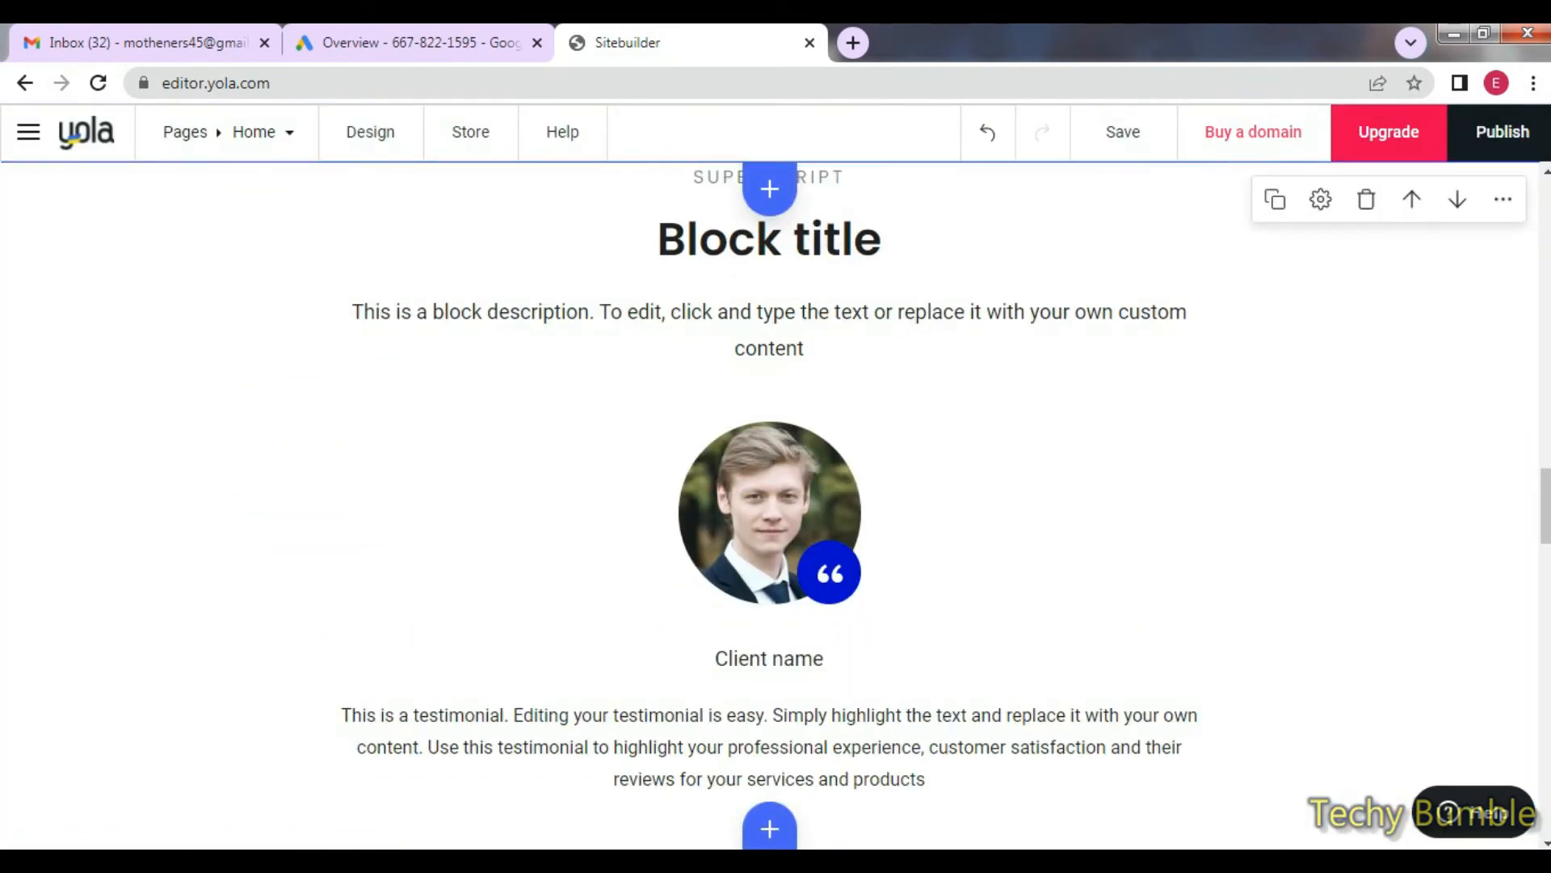
# Review the new testimonial block and activate its title and description text for editing.
pyautogui.click(833, 860)
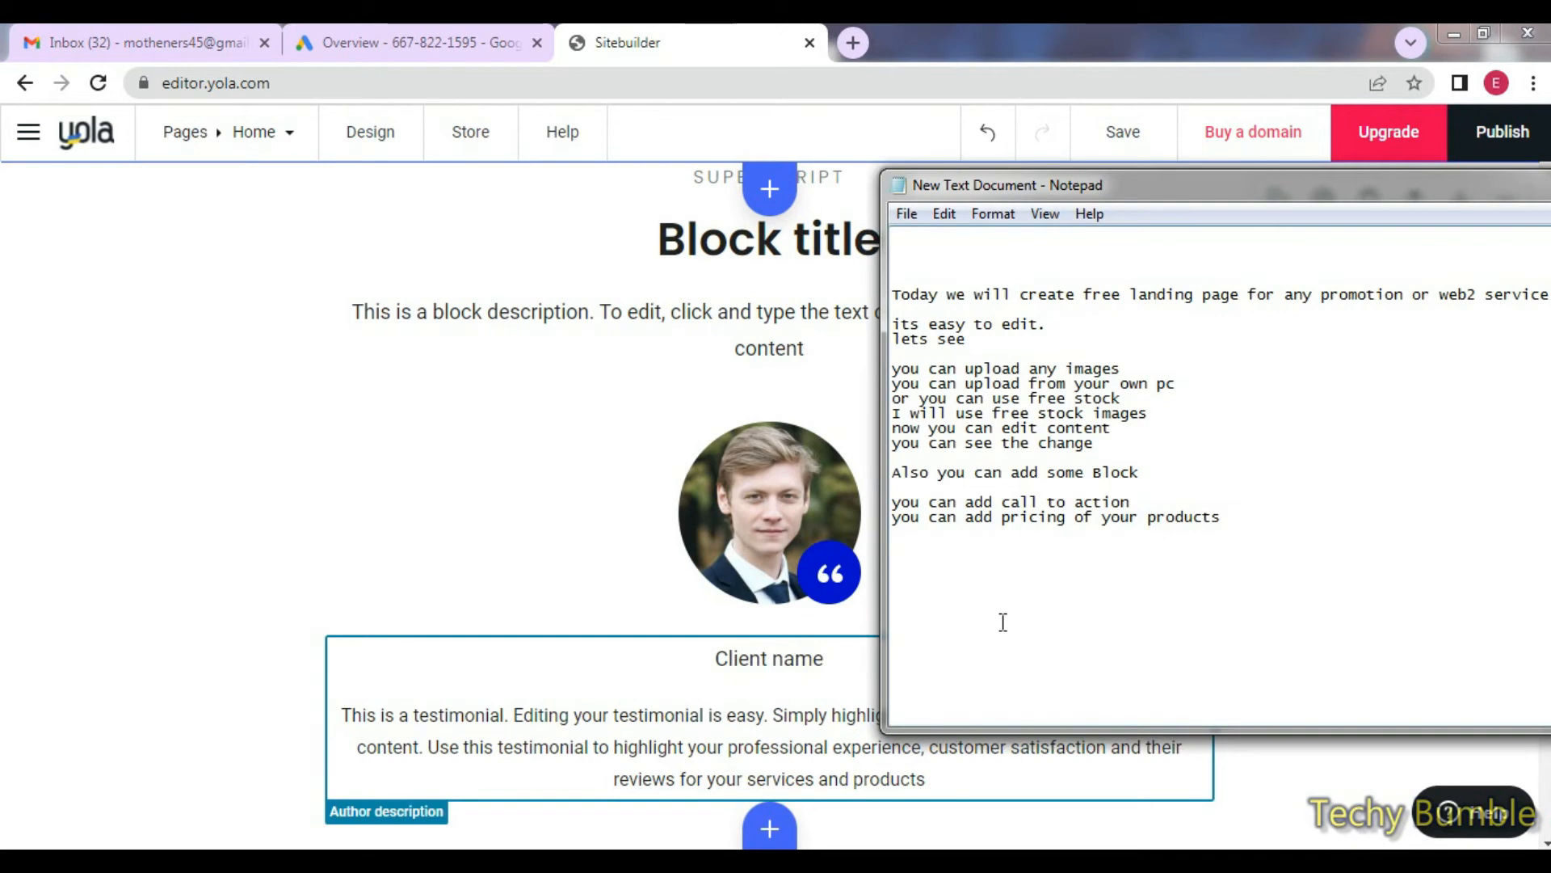
pyautogui.click(750, 34)
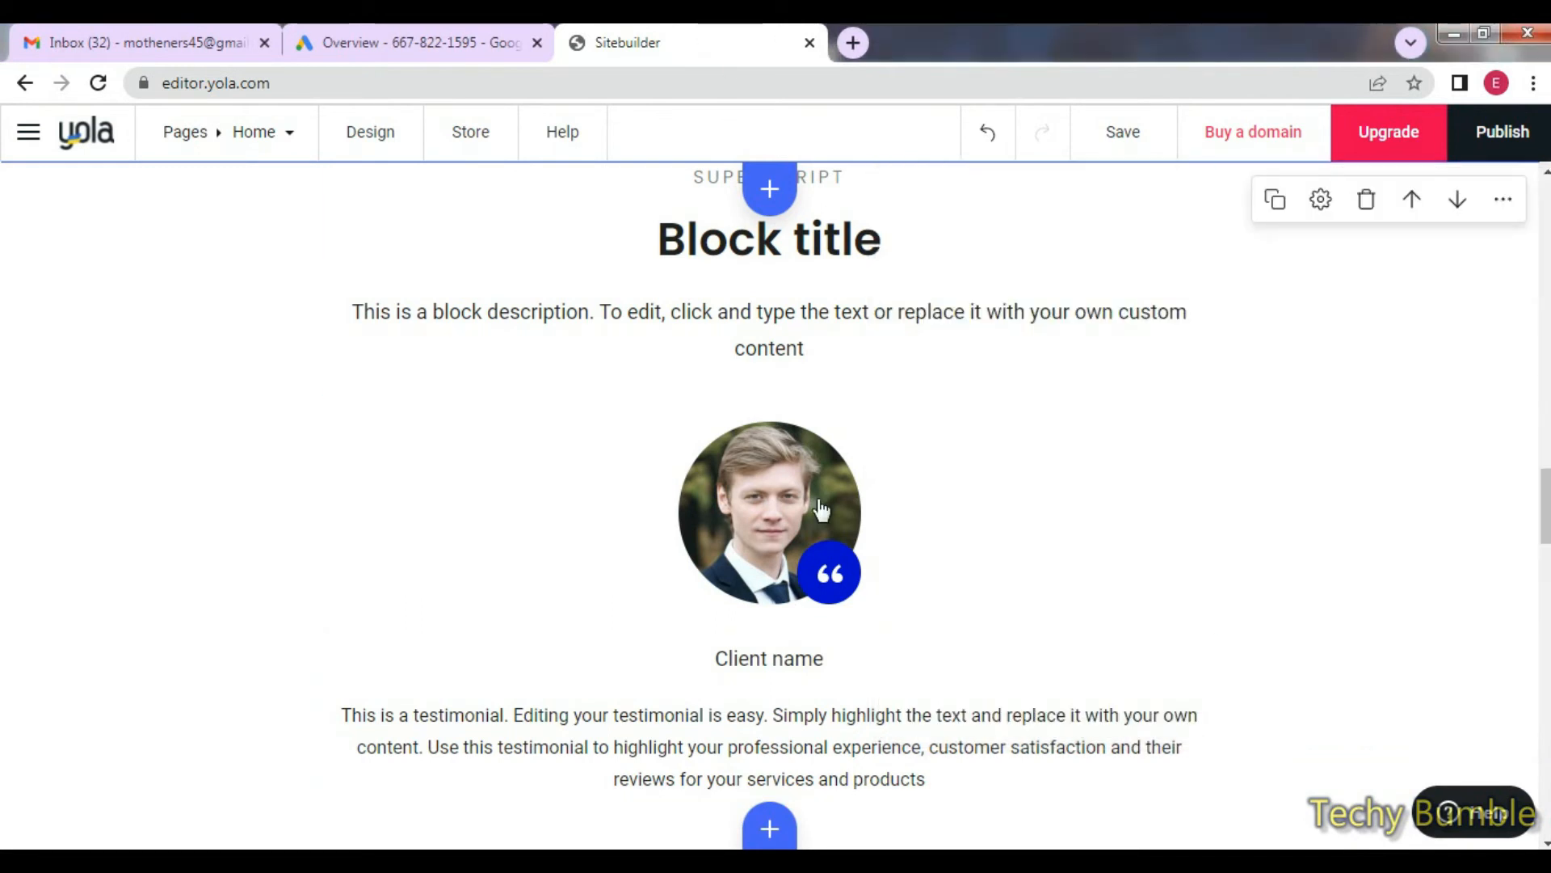
pyautogui.scroll(-7, 929, 542)
pyautogui.scroll(10, 921, 549)
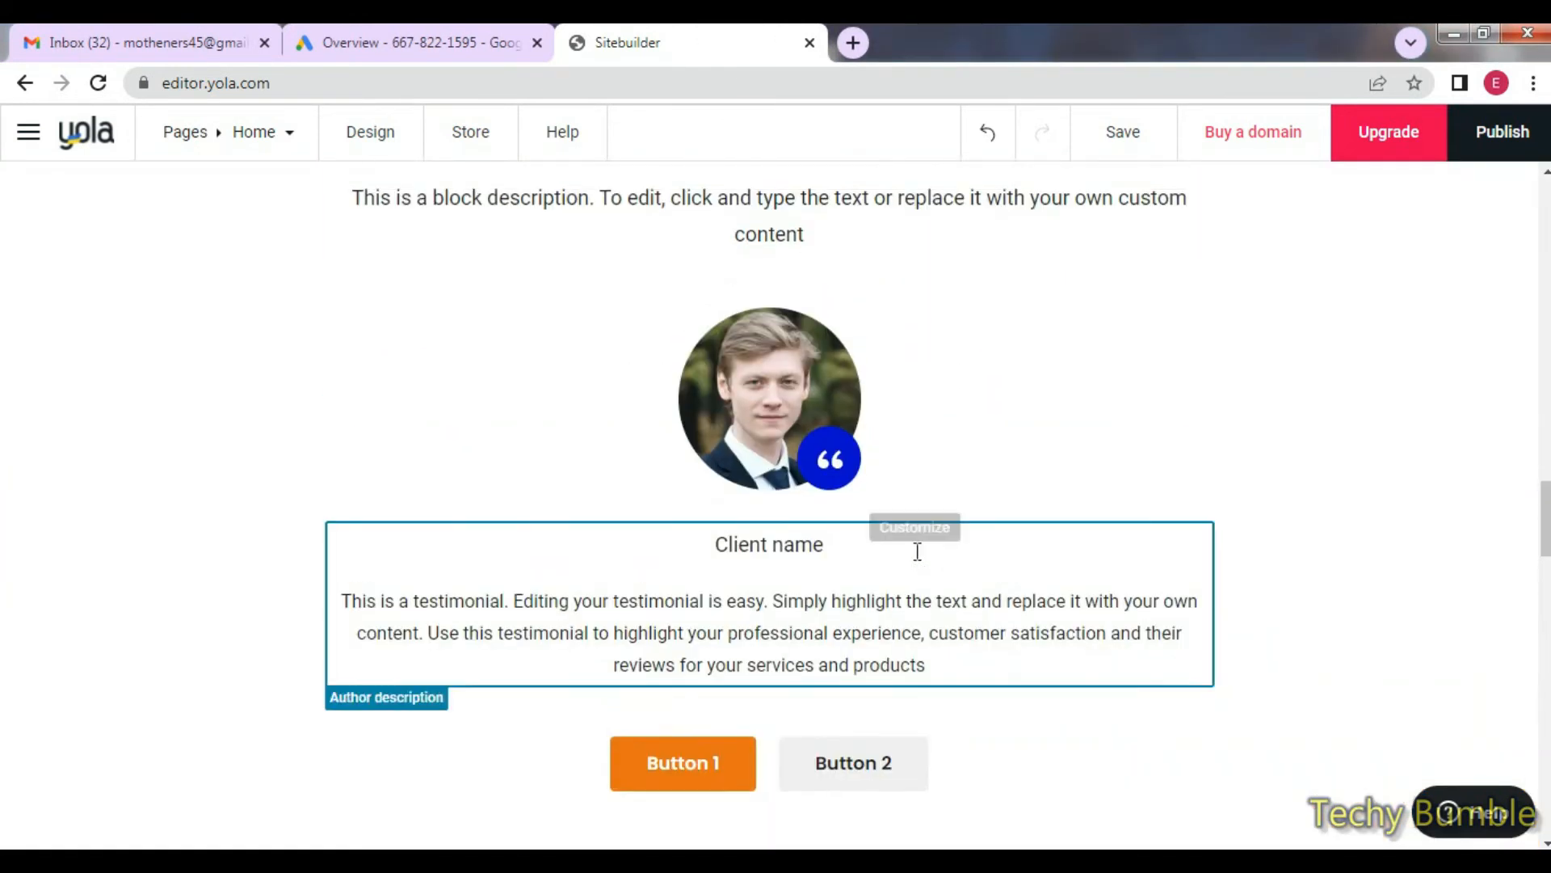
pyautogui.click(779, 452)
pyautogui.click(789, 467)
pyautogui.tripleClick(776, 469)
pyautogui.click(882, 548)
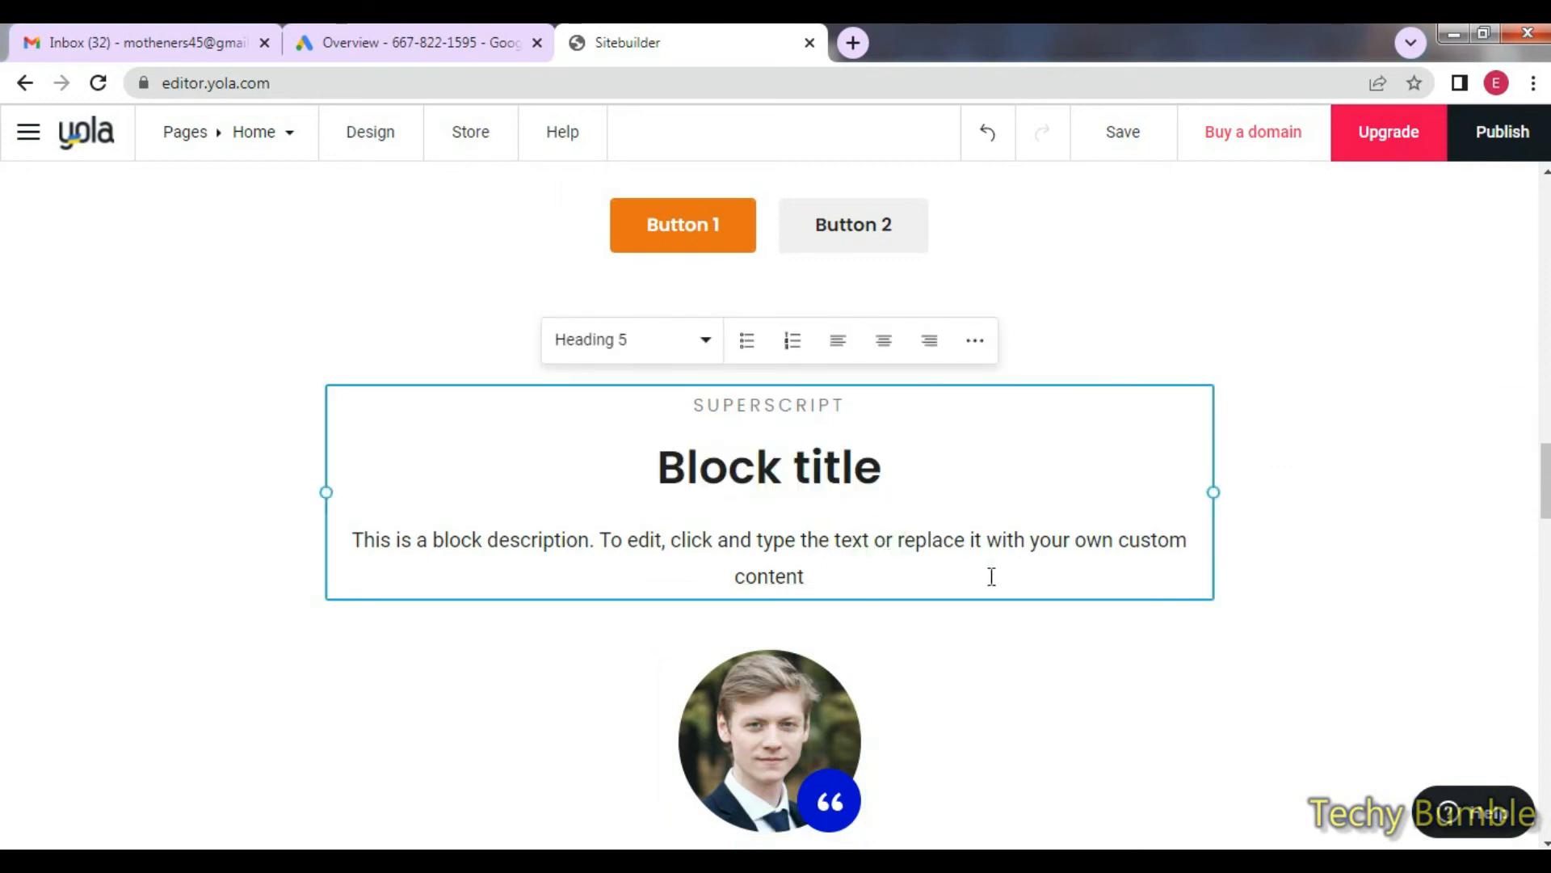
# Switch to Notepad, add the line "you can edit anything or add anything" to the notes and save the file.
pyautogui.scroll(-1, 902, 796)
pyautogui.hotkey('alt', 'Tab')
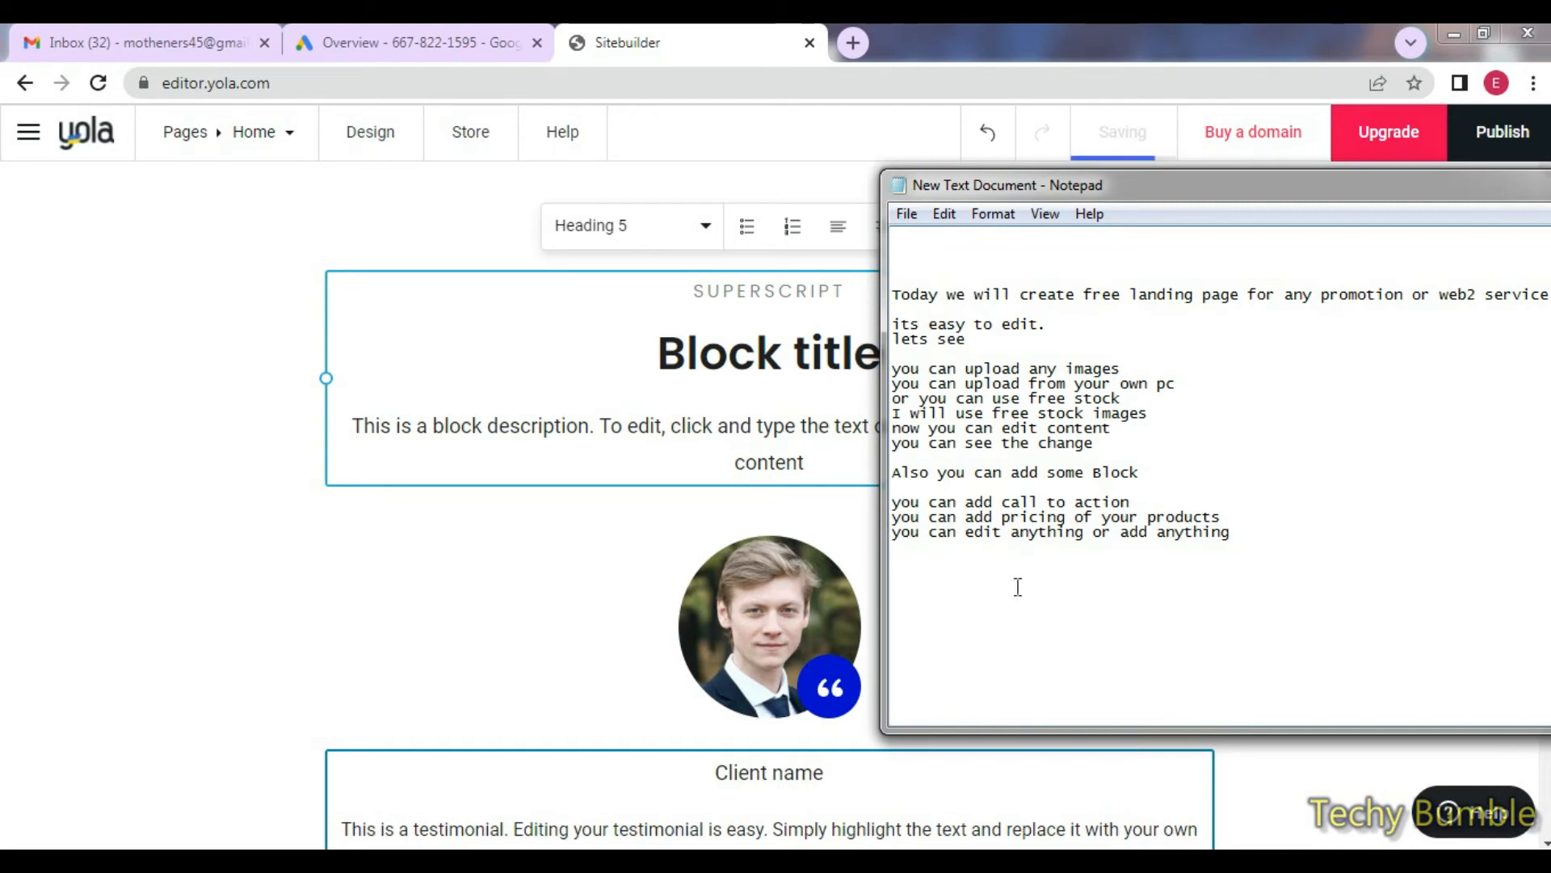
pyautogui.click(906, 213)
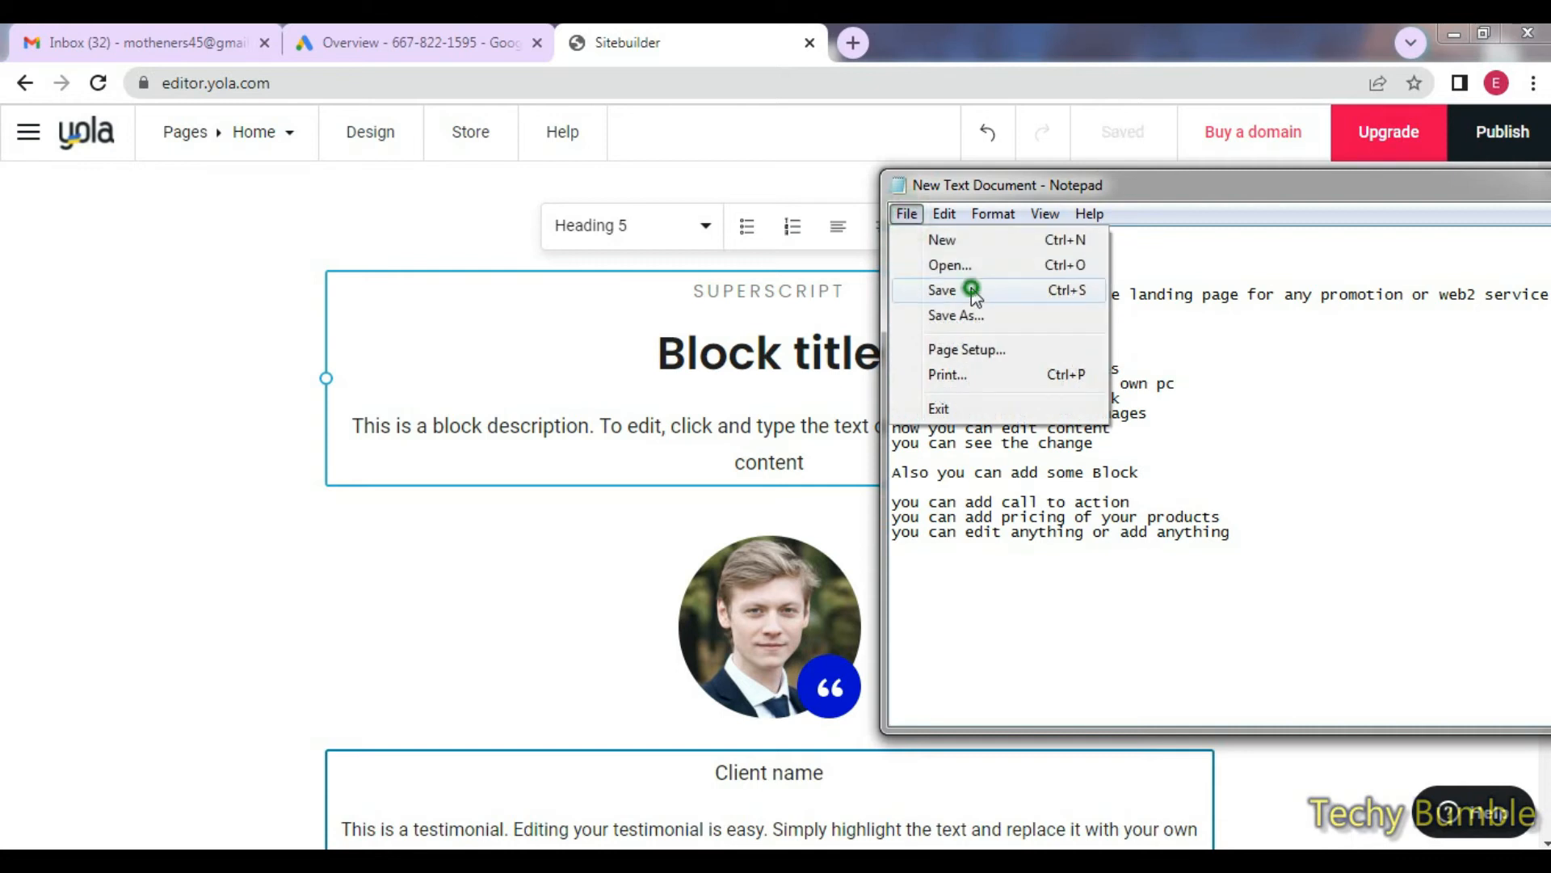
pyautogui.click(971, 290)
pyautogui.moveTo(1539, 190); pyautogui.dragTo(1424, 218)
pyautogui.click(1412, 198)
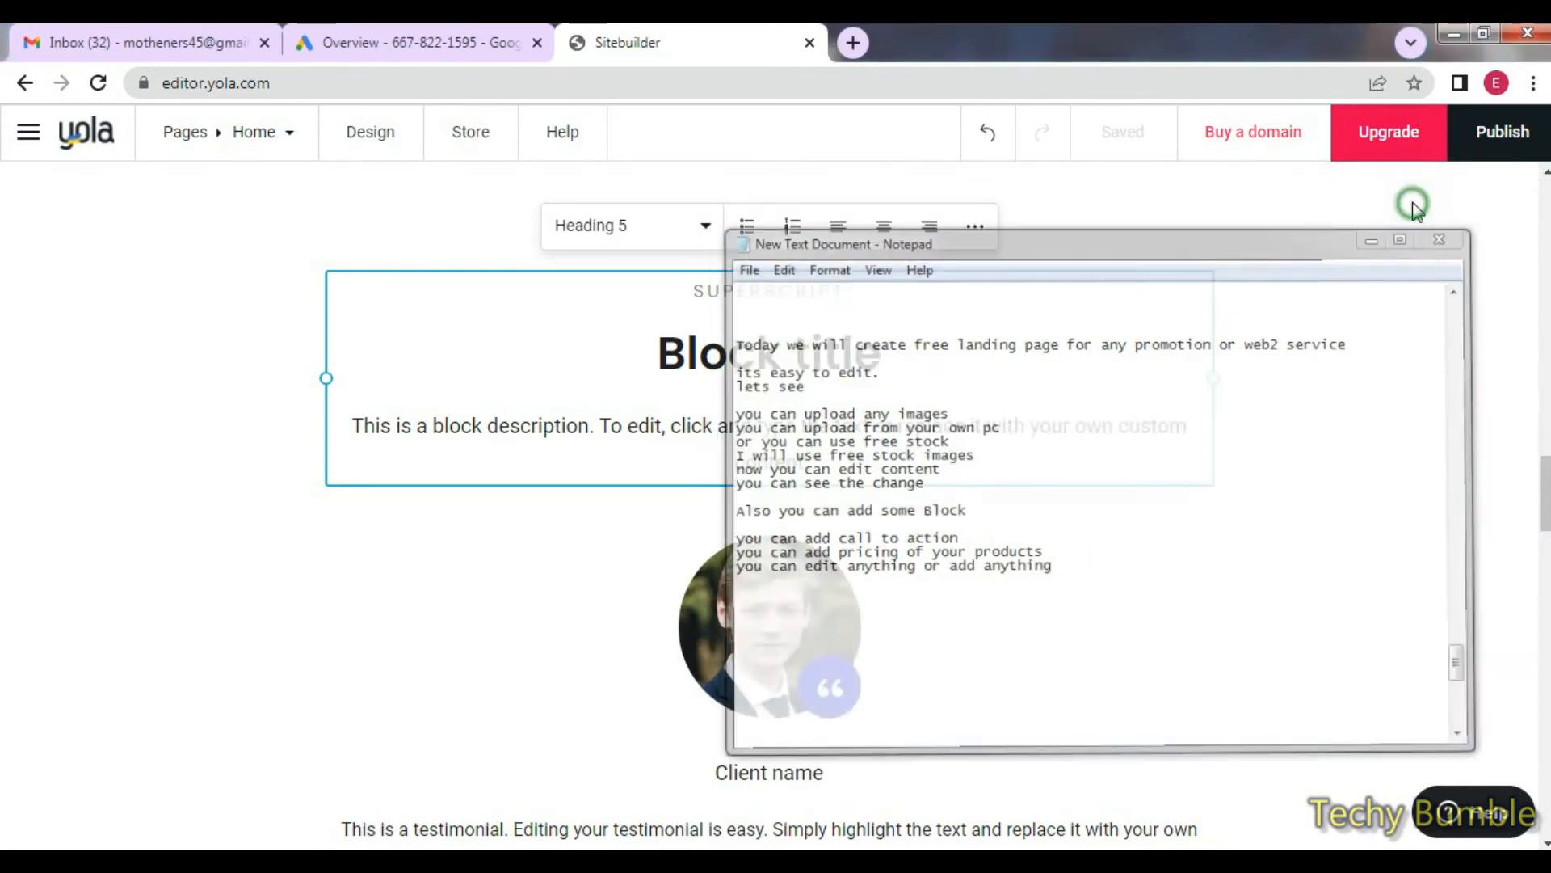
# Check the rest of the page down to the footer, and add the line "now we will publish" to the Notepad notes.
pyautogui.scroll(-8, 1031, 550)
pyautogui.scroll(-20, 1035, 559)
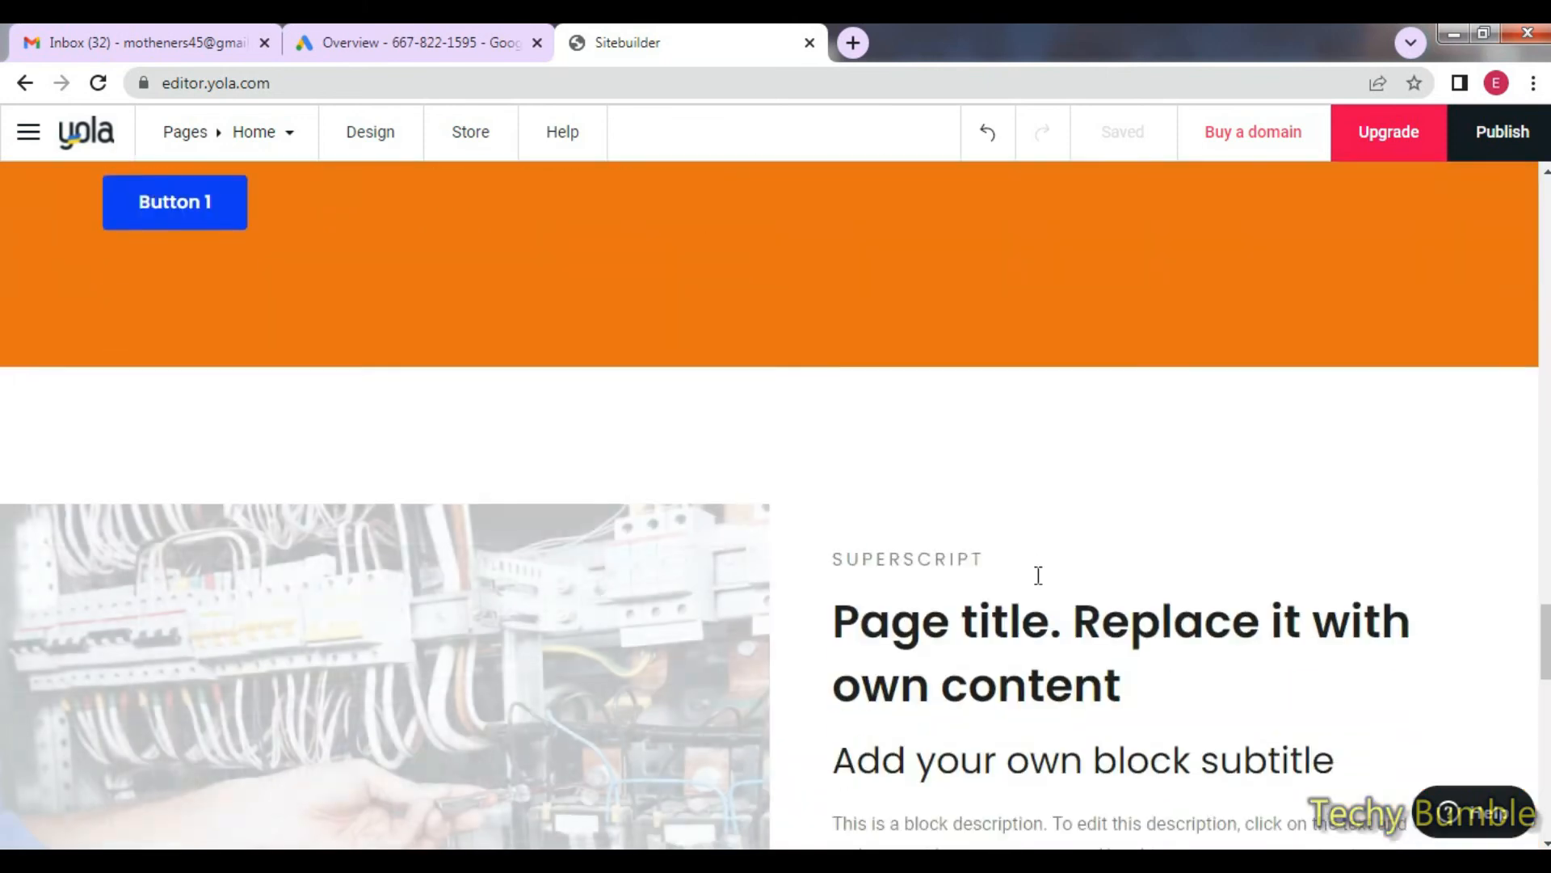
pyautogui.scroll(4, 510, 595)
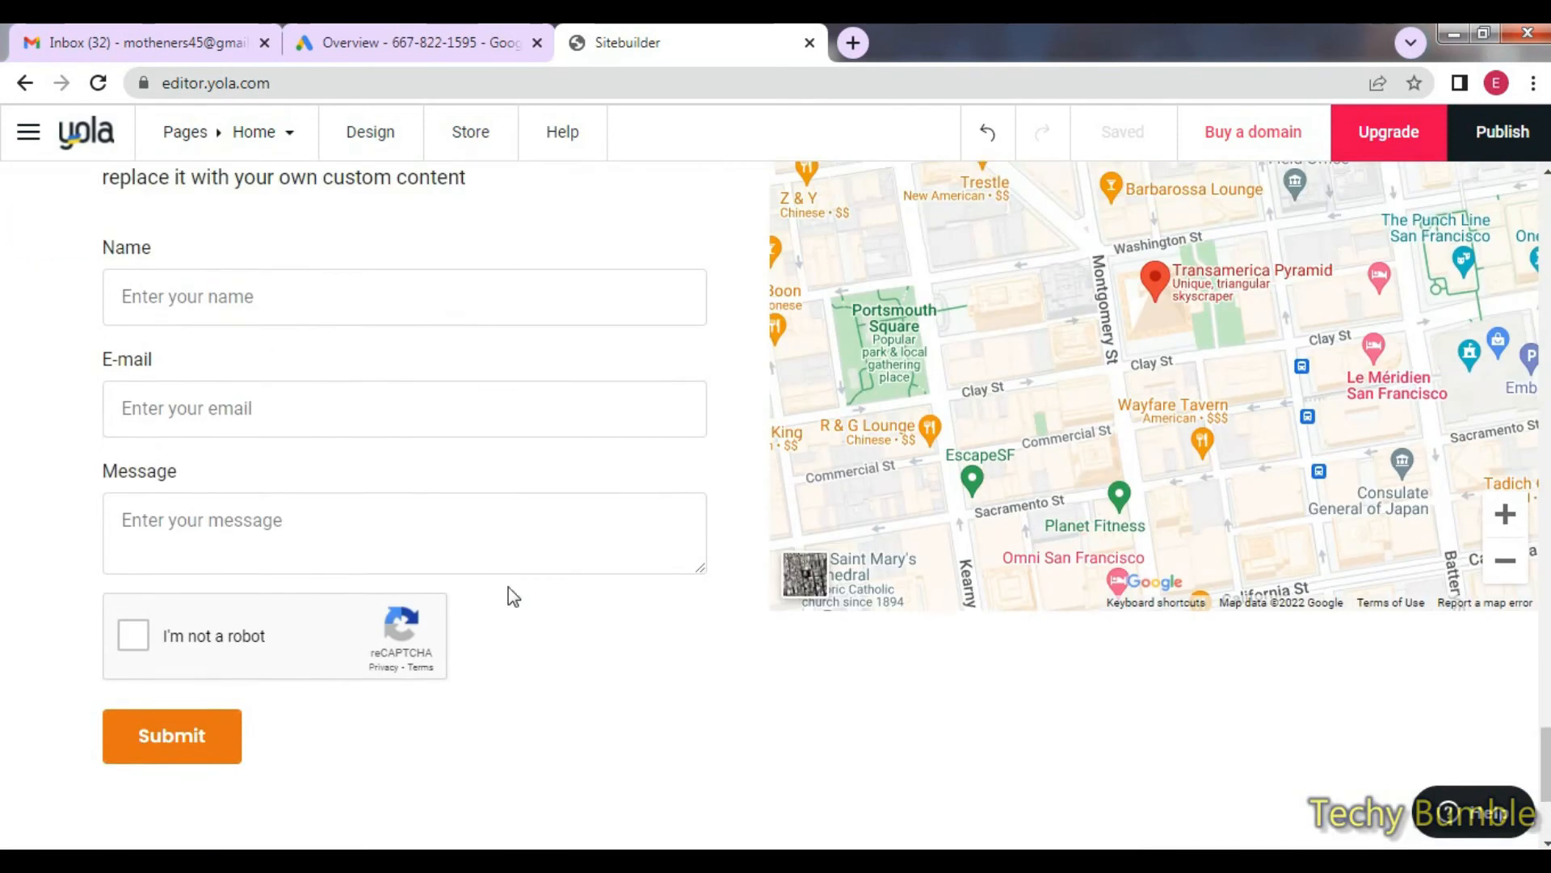
pyautogui.scroll(-4, 676, 617)
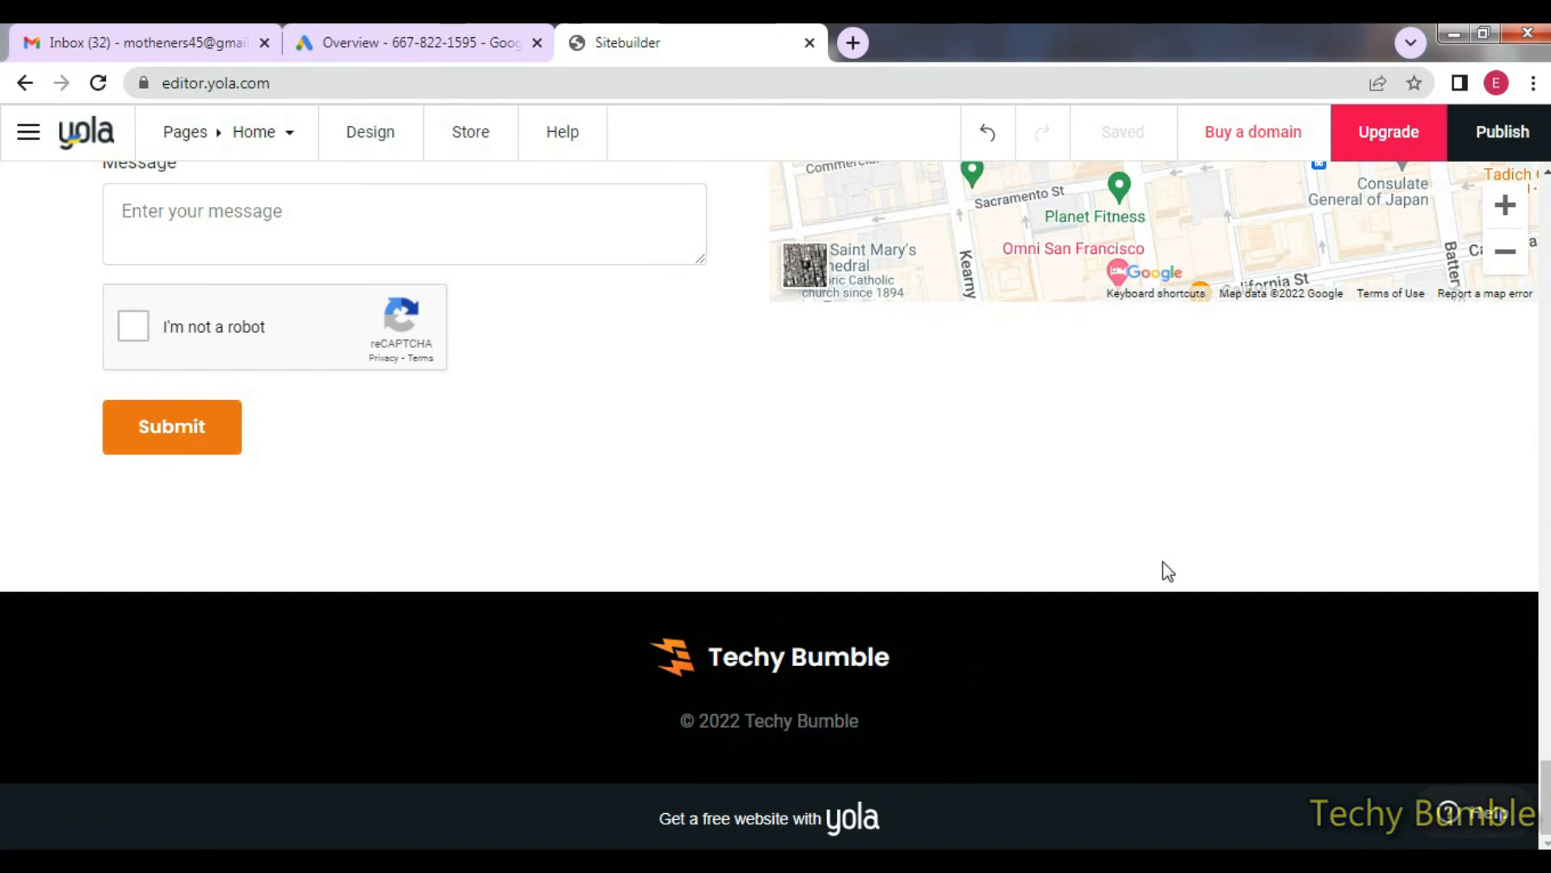
pyautogui.click(925, 823)
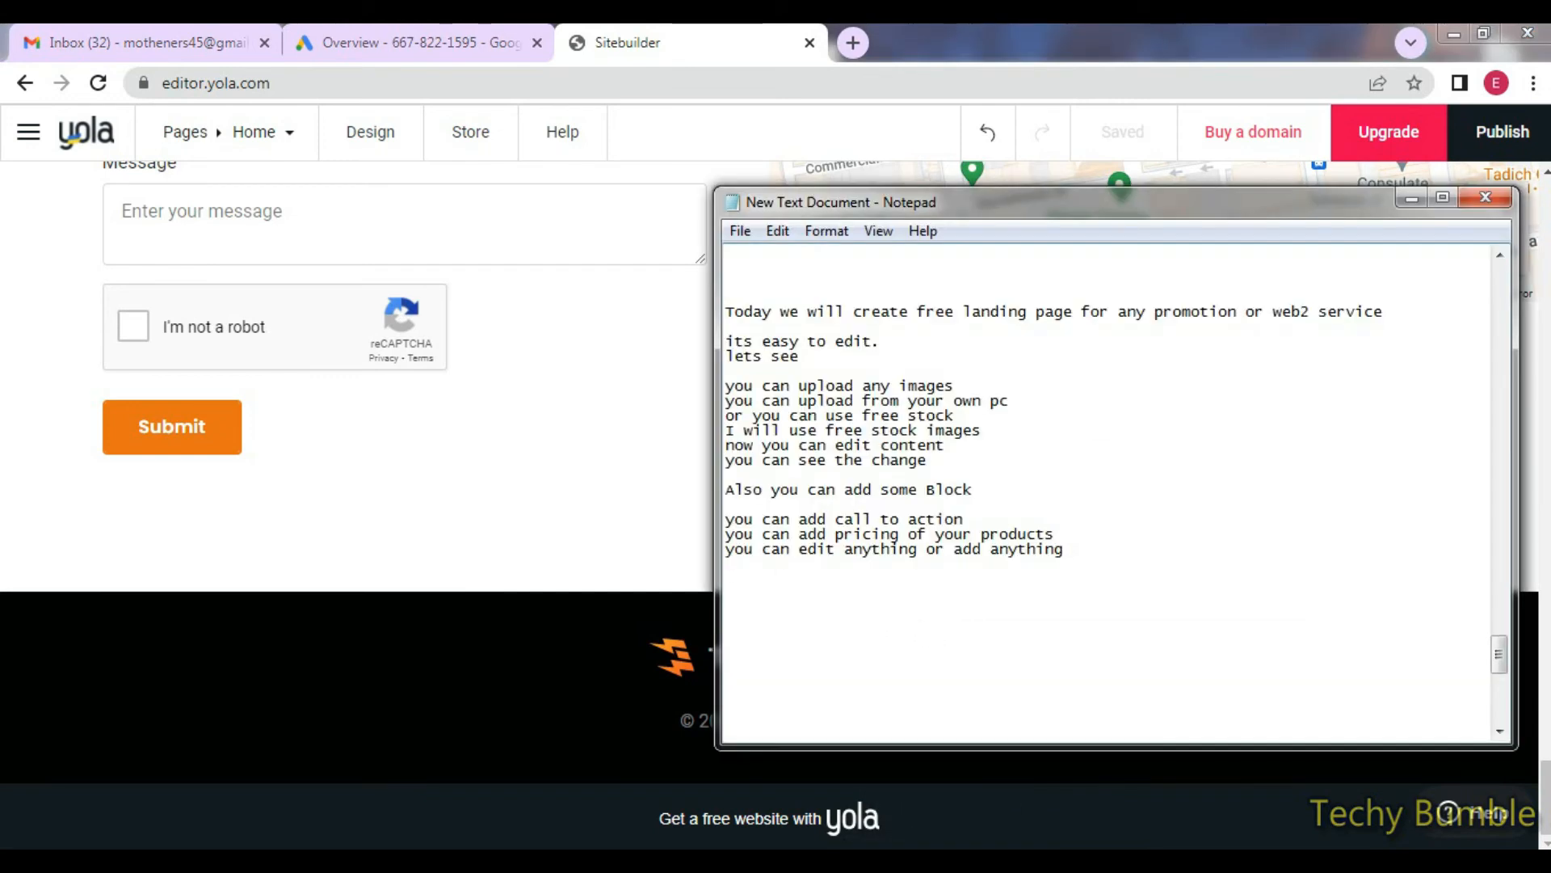
pyautogui.write('now we will publish')
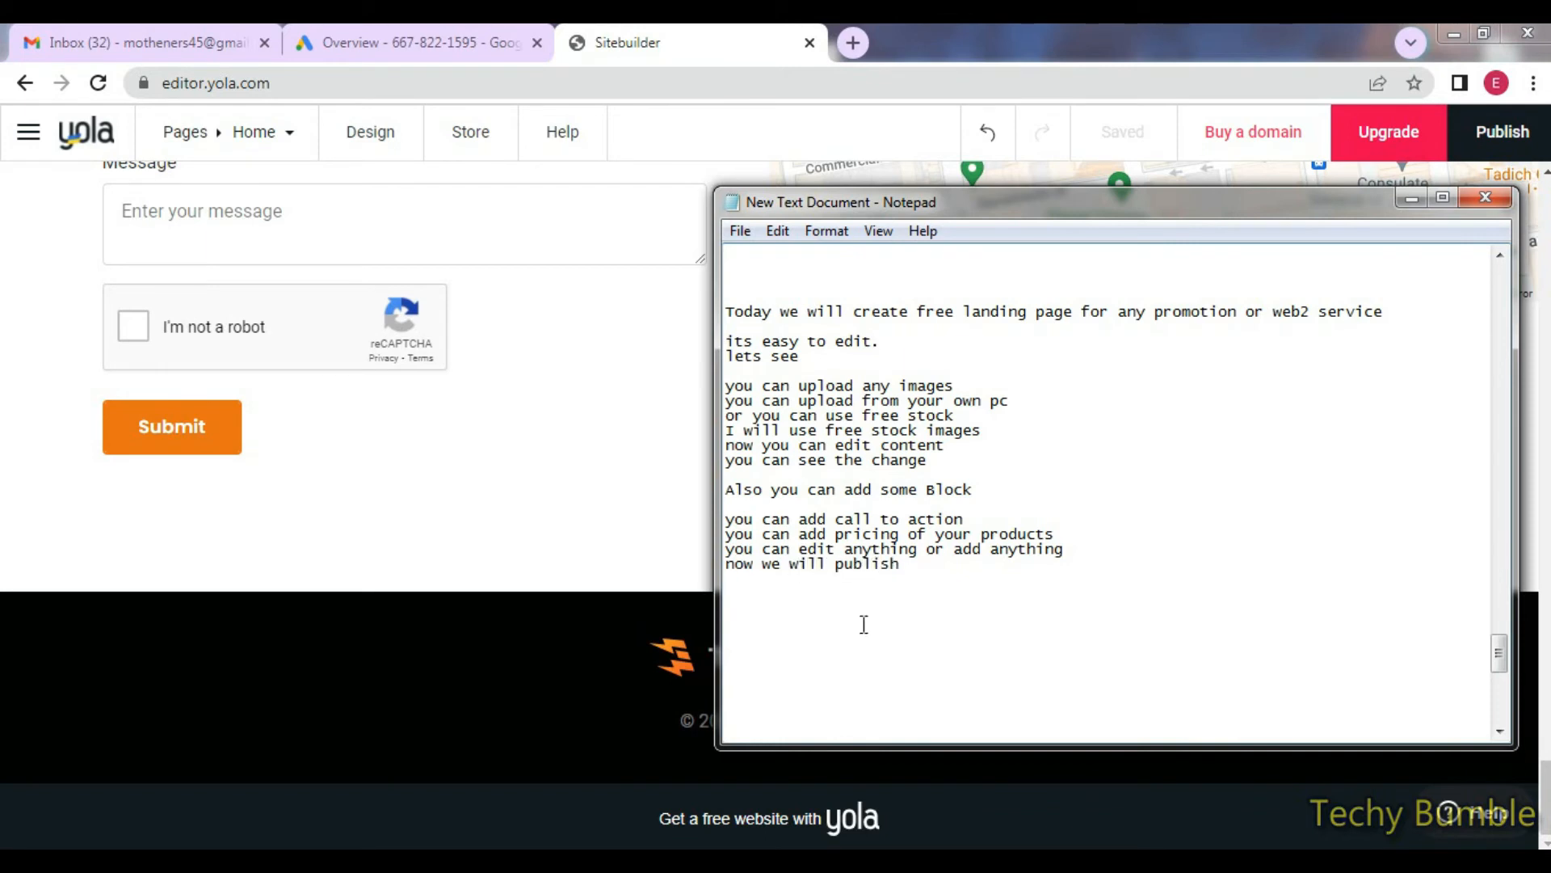
# Return to the site editor in the browser and publish the website.
pyautogui.click(658, 24)
pyautogui.click(1509, 131)
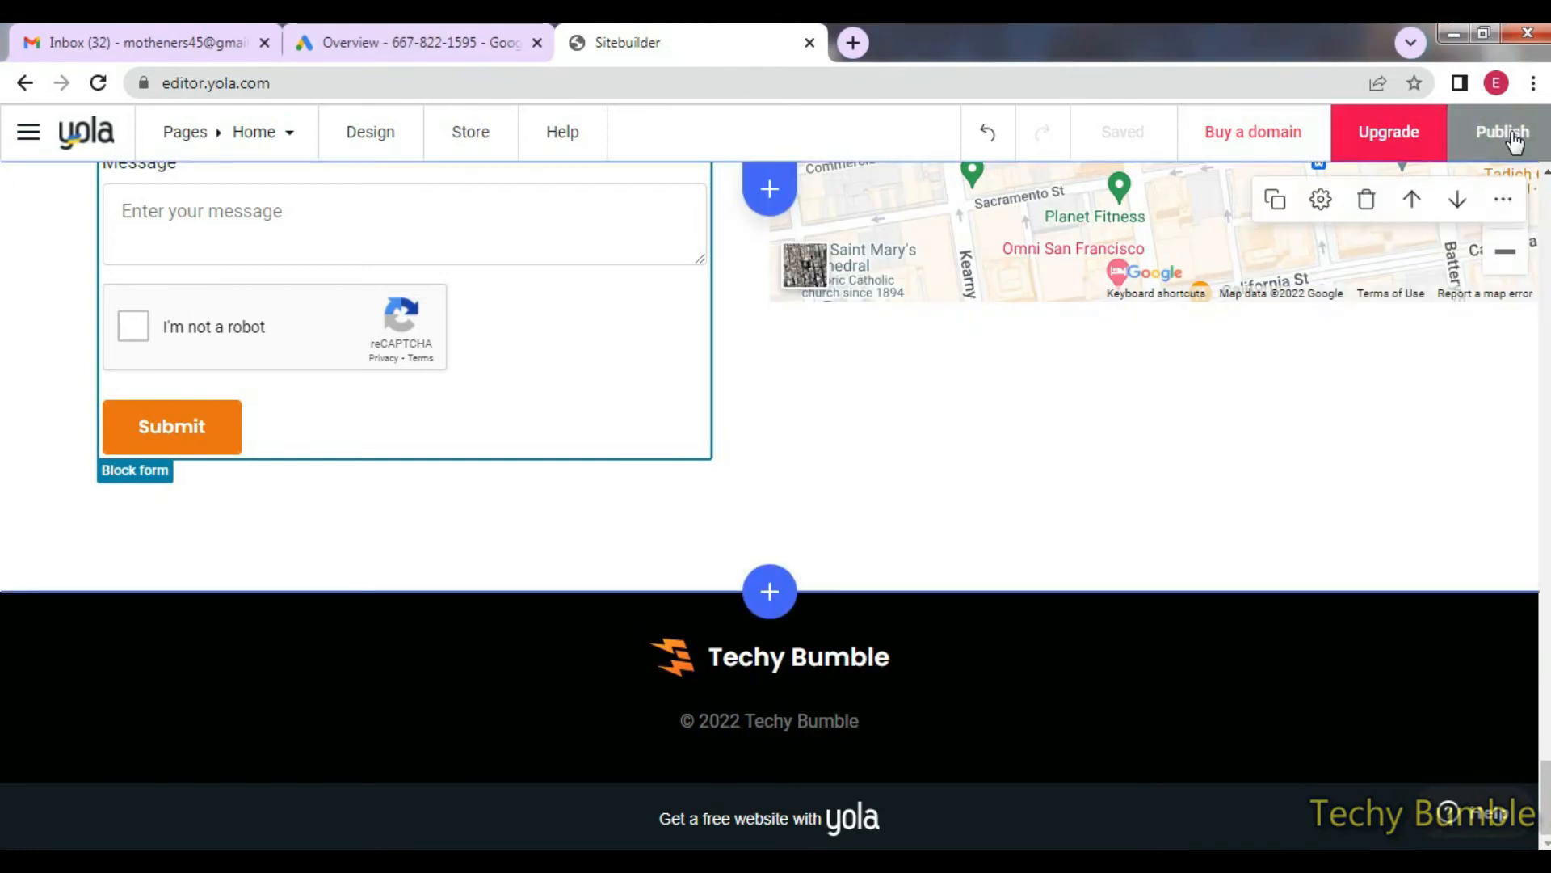
pyautogui.click(1513, 138)
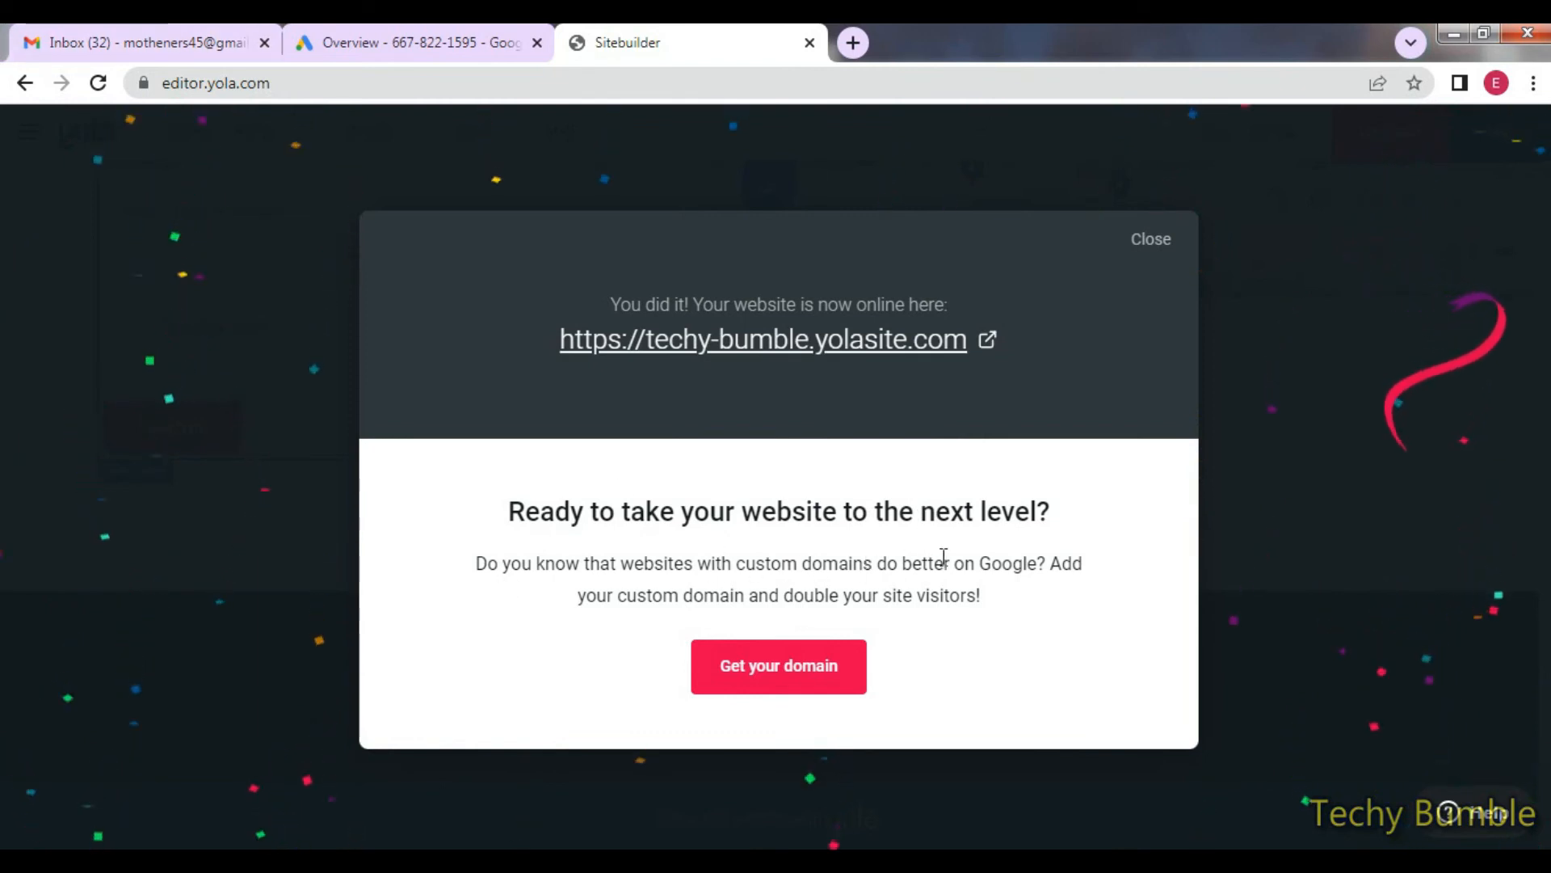
pyautogui.doubleClick(1008, 563)
pyautogui.click(732, 602)
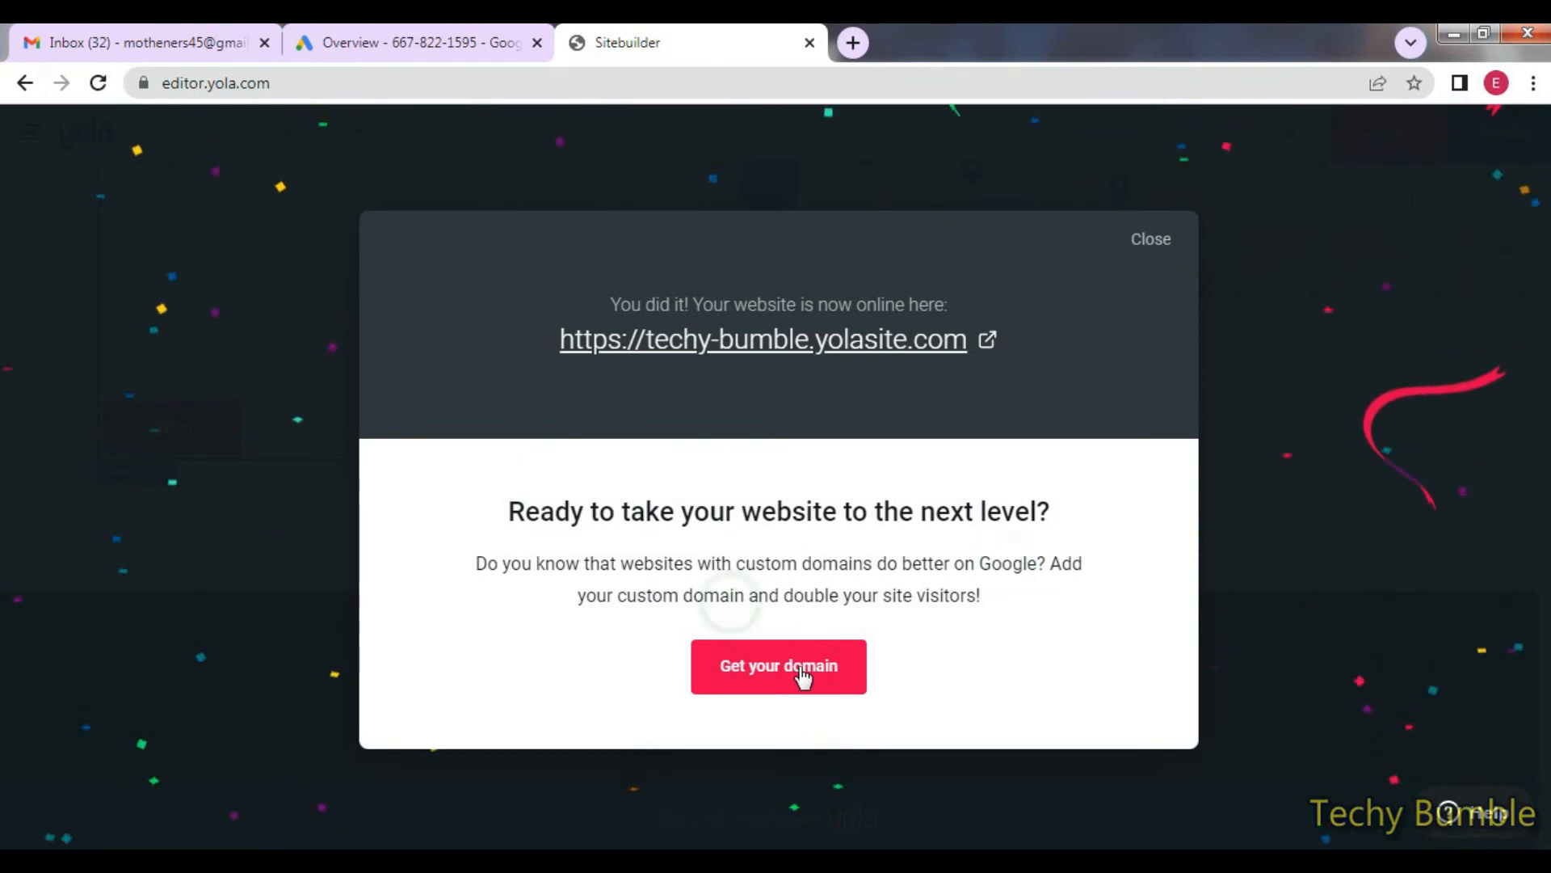
# Open the published website from the publish confirmation, return to the editor and close the confirmation.
pyautogui.click(742, 355)
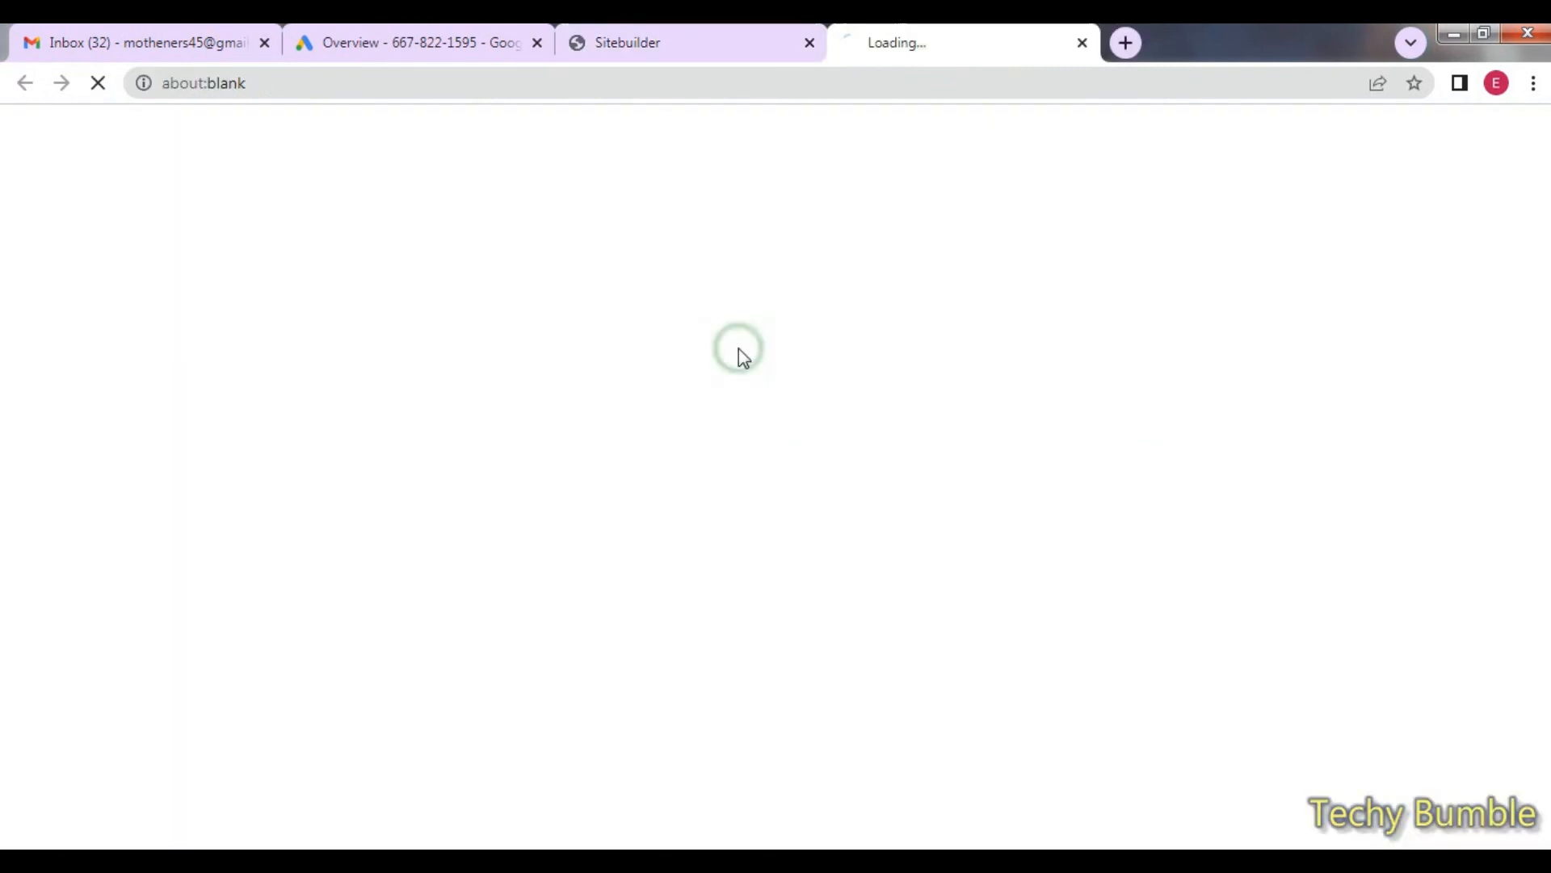
pyautogui.click(710, 32)
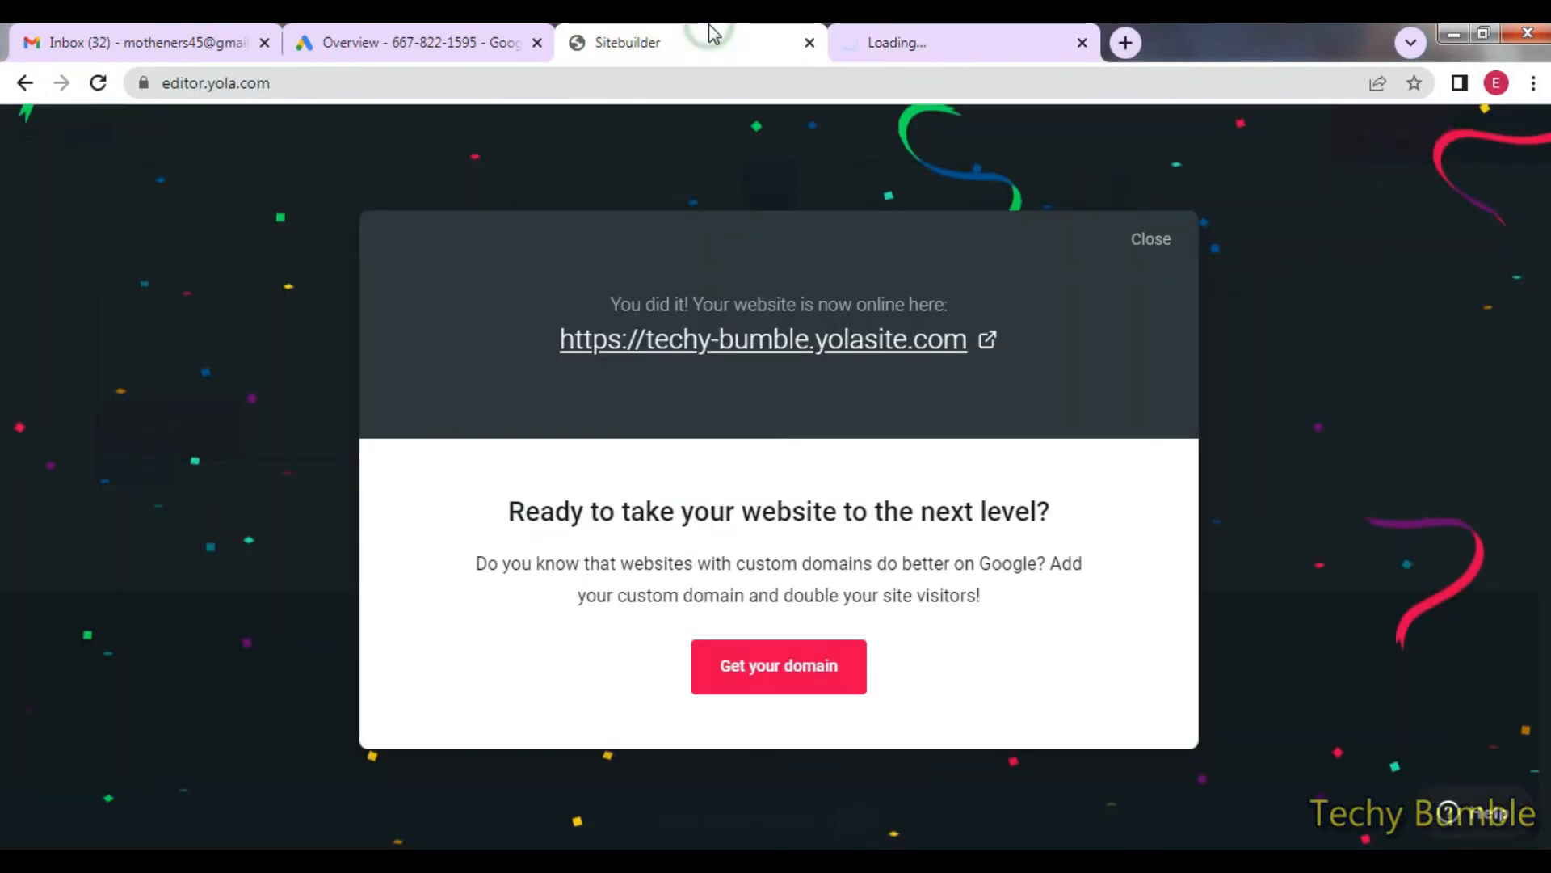
pyautogui.click(1149, 247)
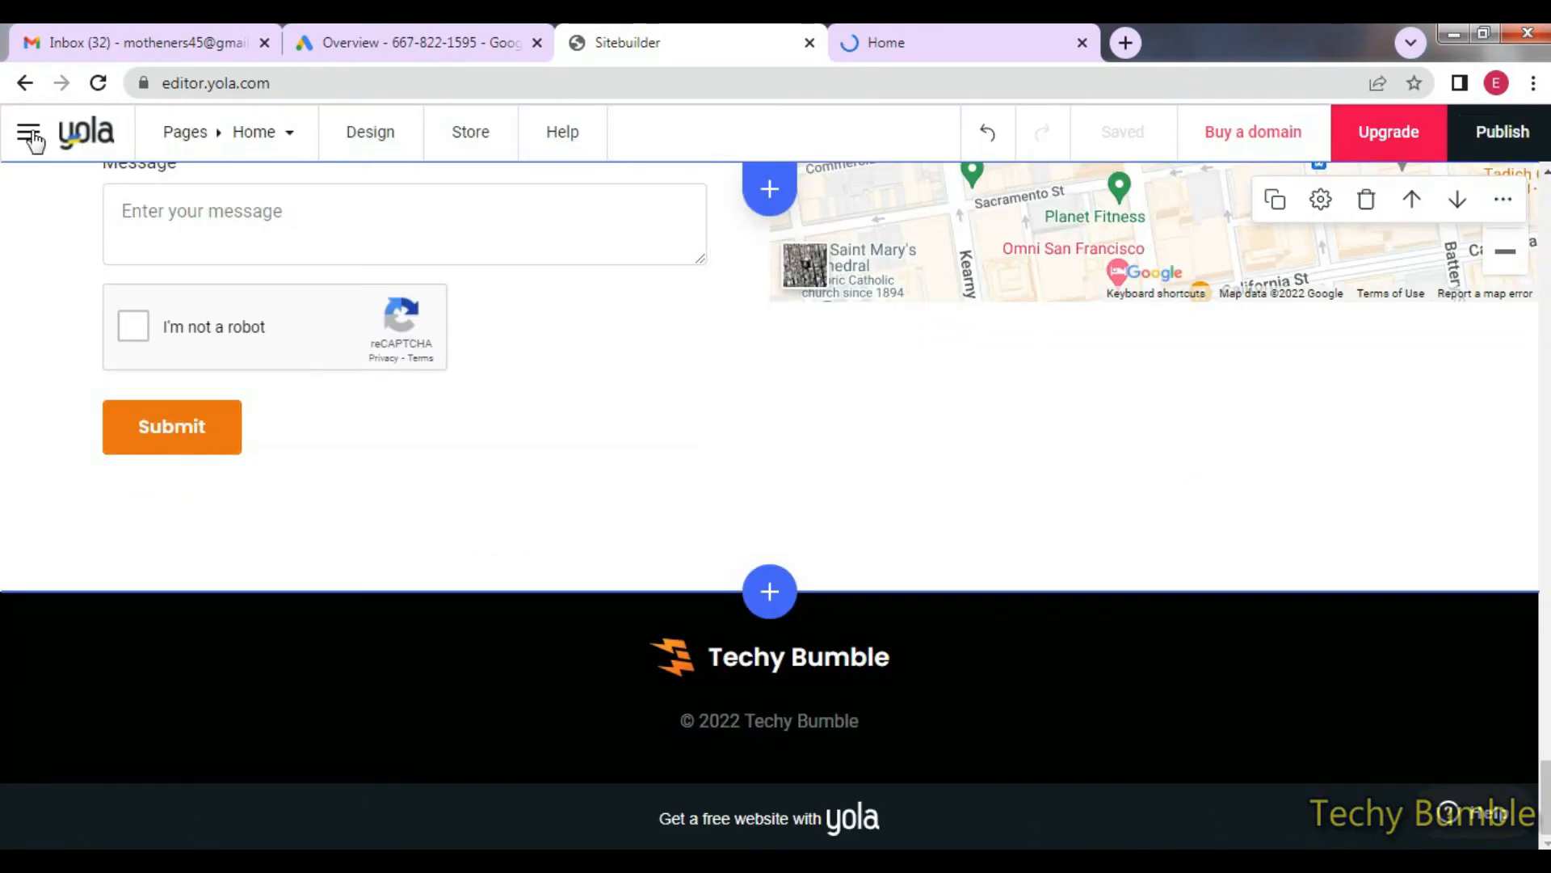
# Review the live landing page from its header section down to the pricing block.
pyautogui.click(890, 36)
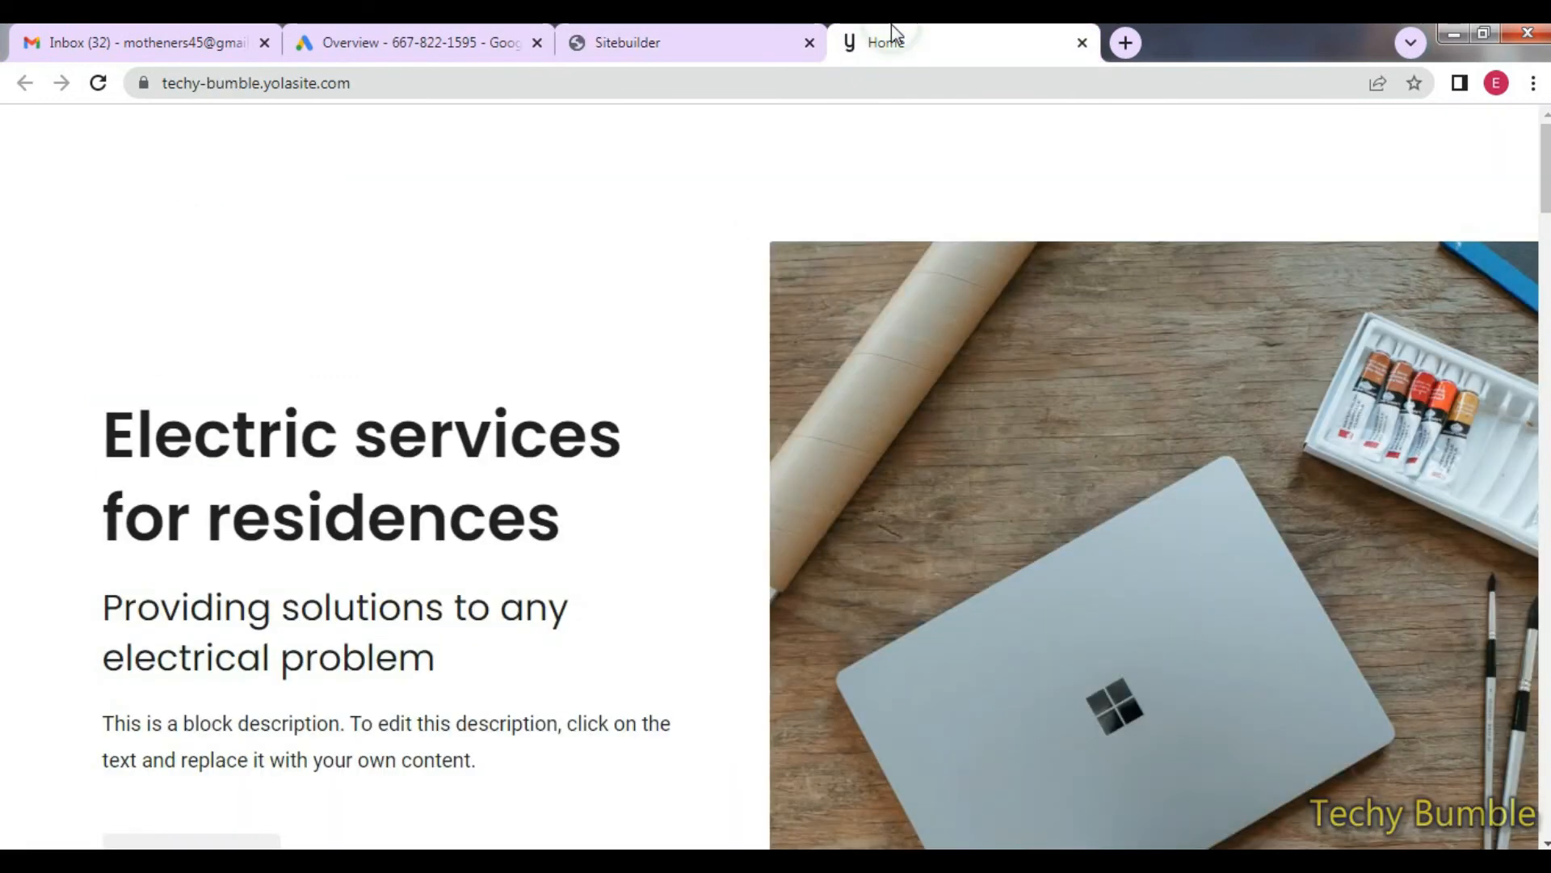
pyautogui.scroll(-15, 633, 404)
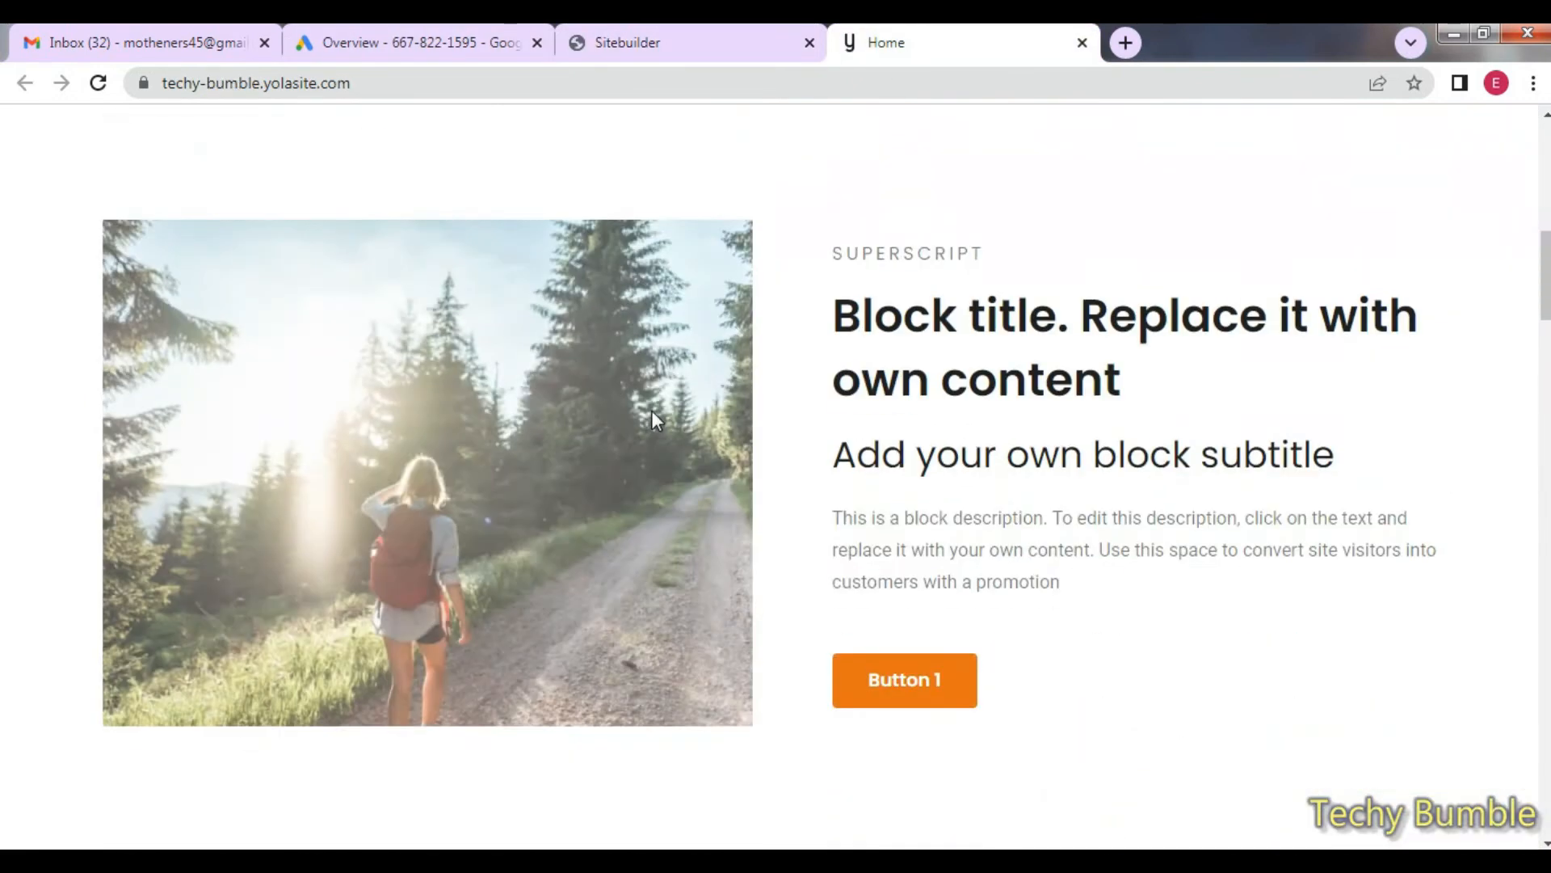
pyautogui.scroll(-10, 661, 424)
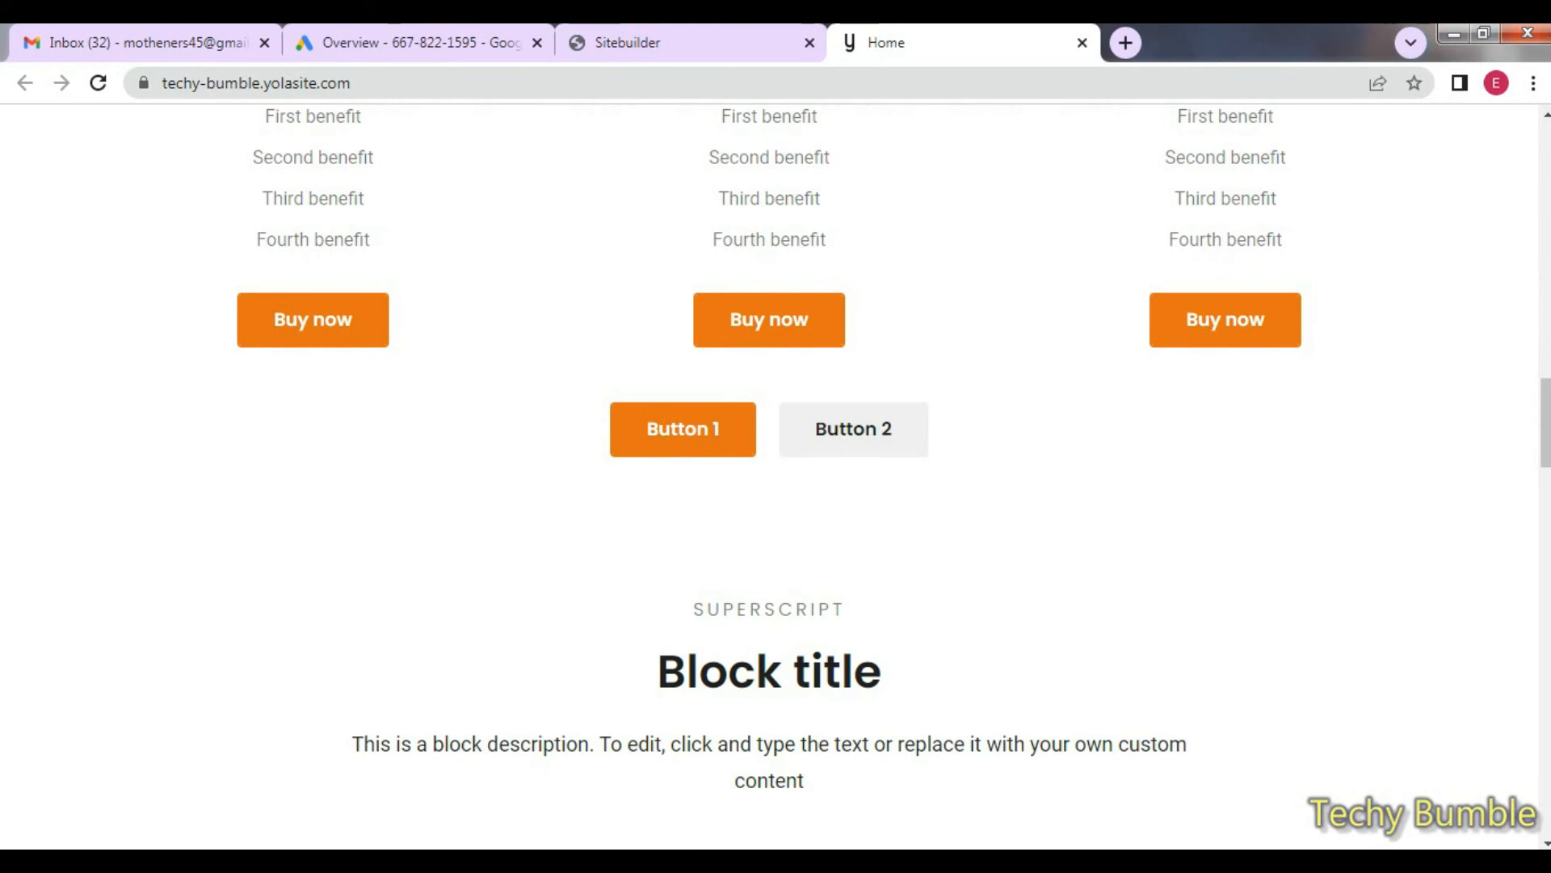
# Switch to Notepad, add the line "or website is ready" to the notes and return to the live page in the browser.
pyautogui.click(954, 860)
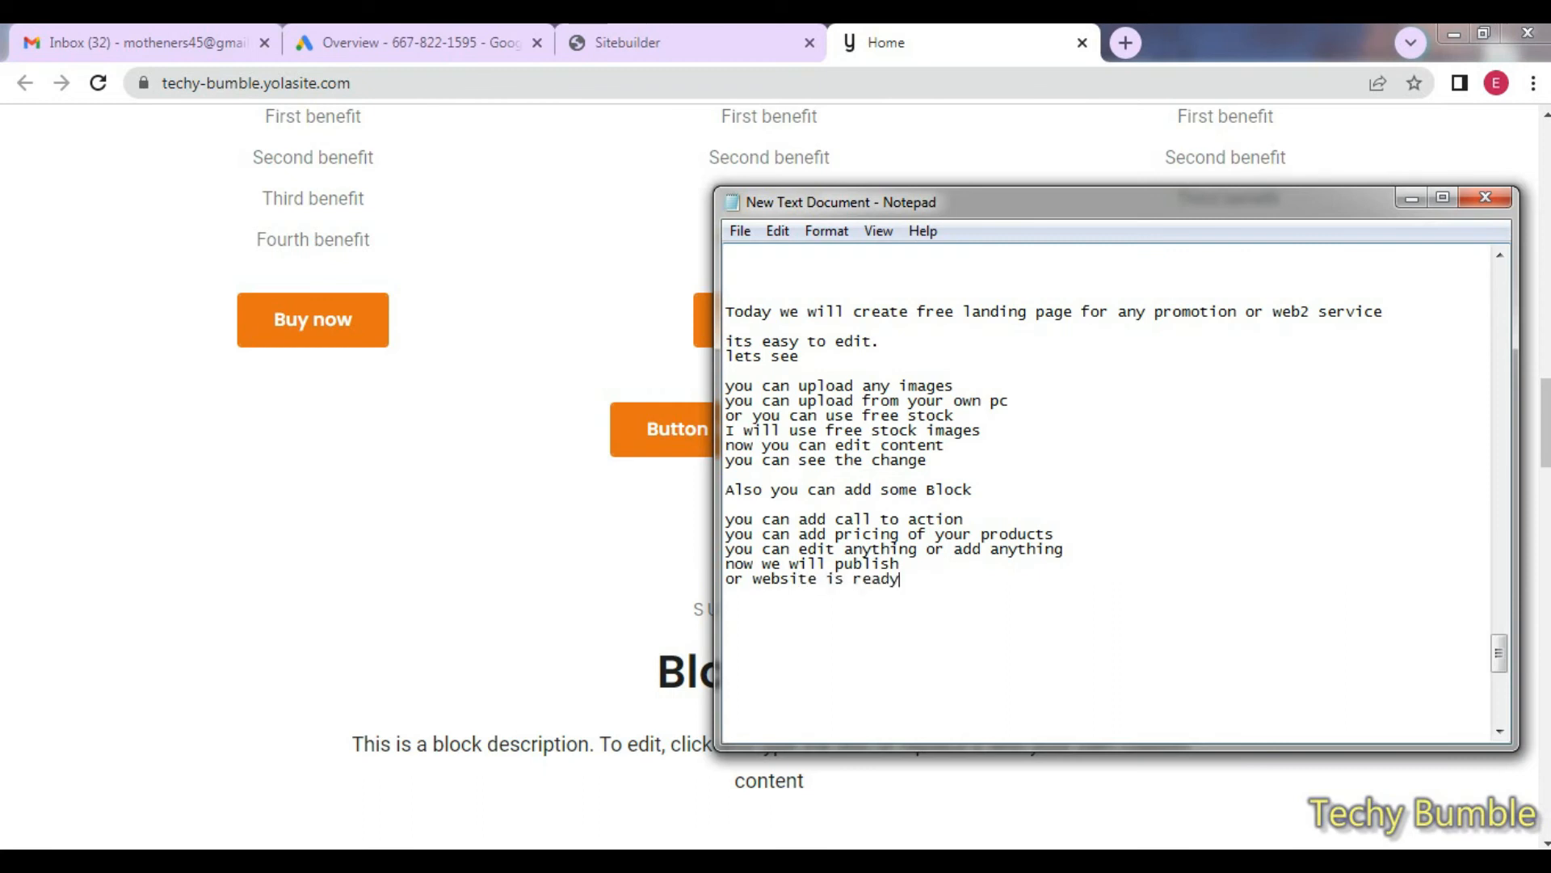
pyautogui.click(1045, 26)
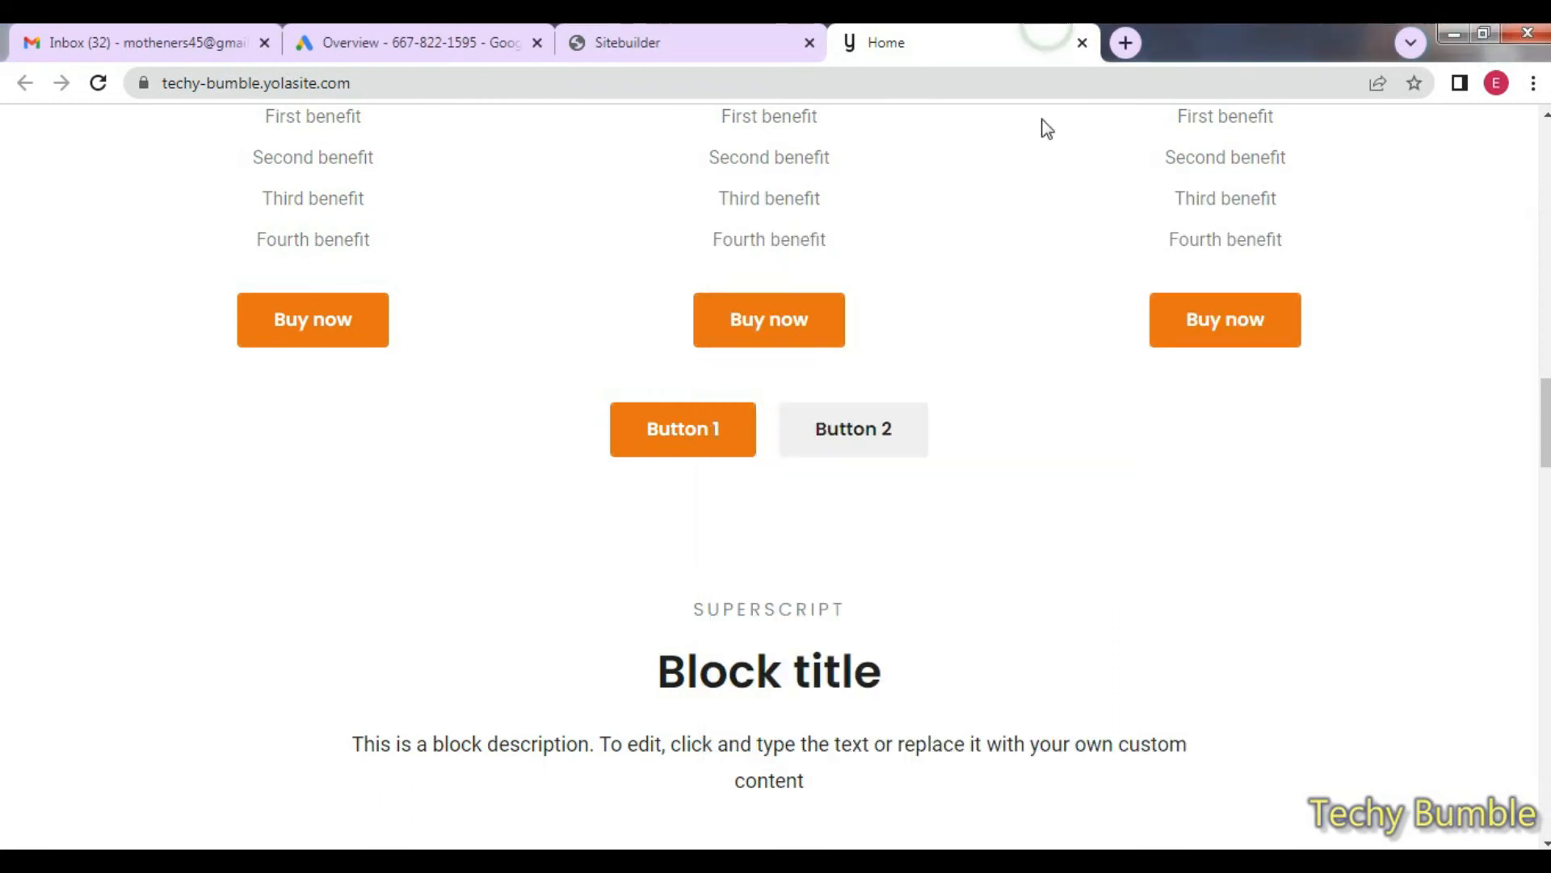
# Review the rest of the live page down to the footer, check the pricing block's plans and return to the page's beginning.
pyautogui.scroll(-10, 963, 485)
pyautogui.scroll(-15, 974, 533)
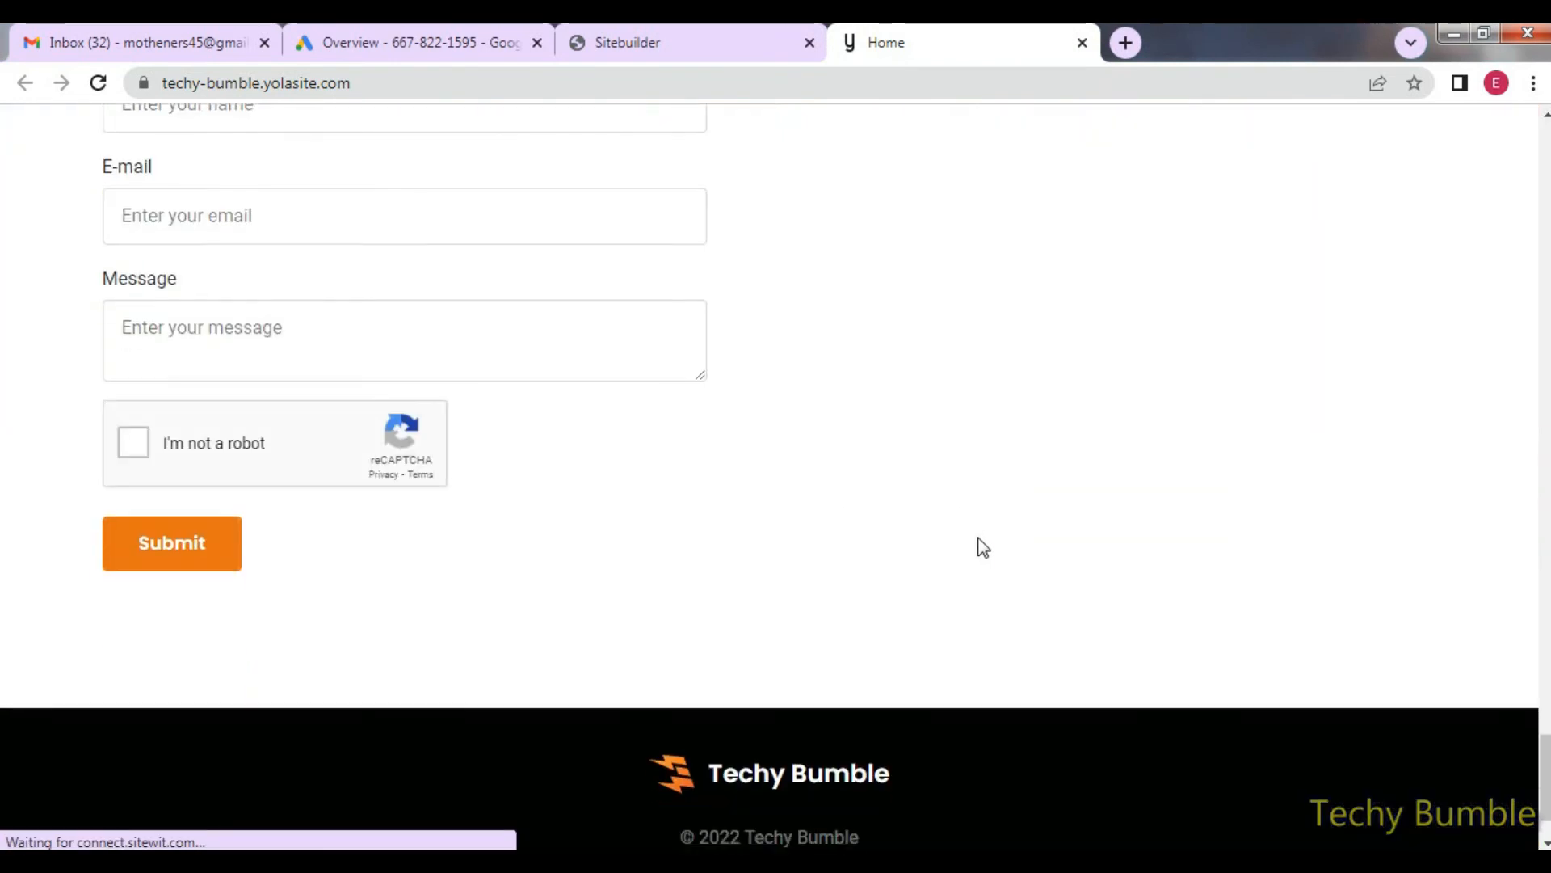
pyautogui.scroll(10, 1143, 634)
pyautogui.scroll(15, 1145, 632)
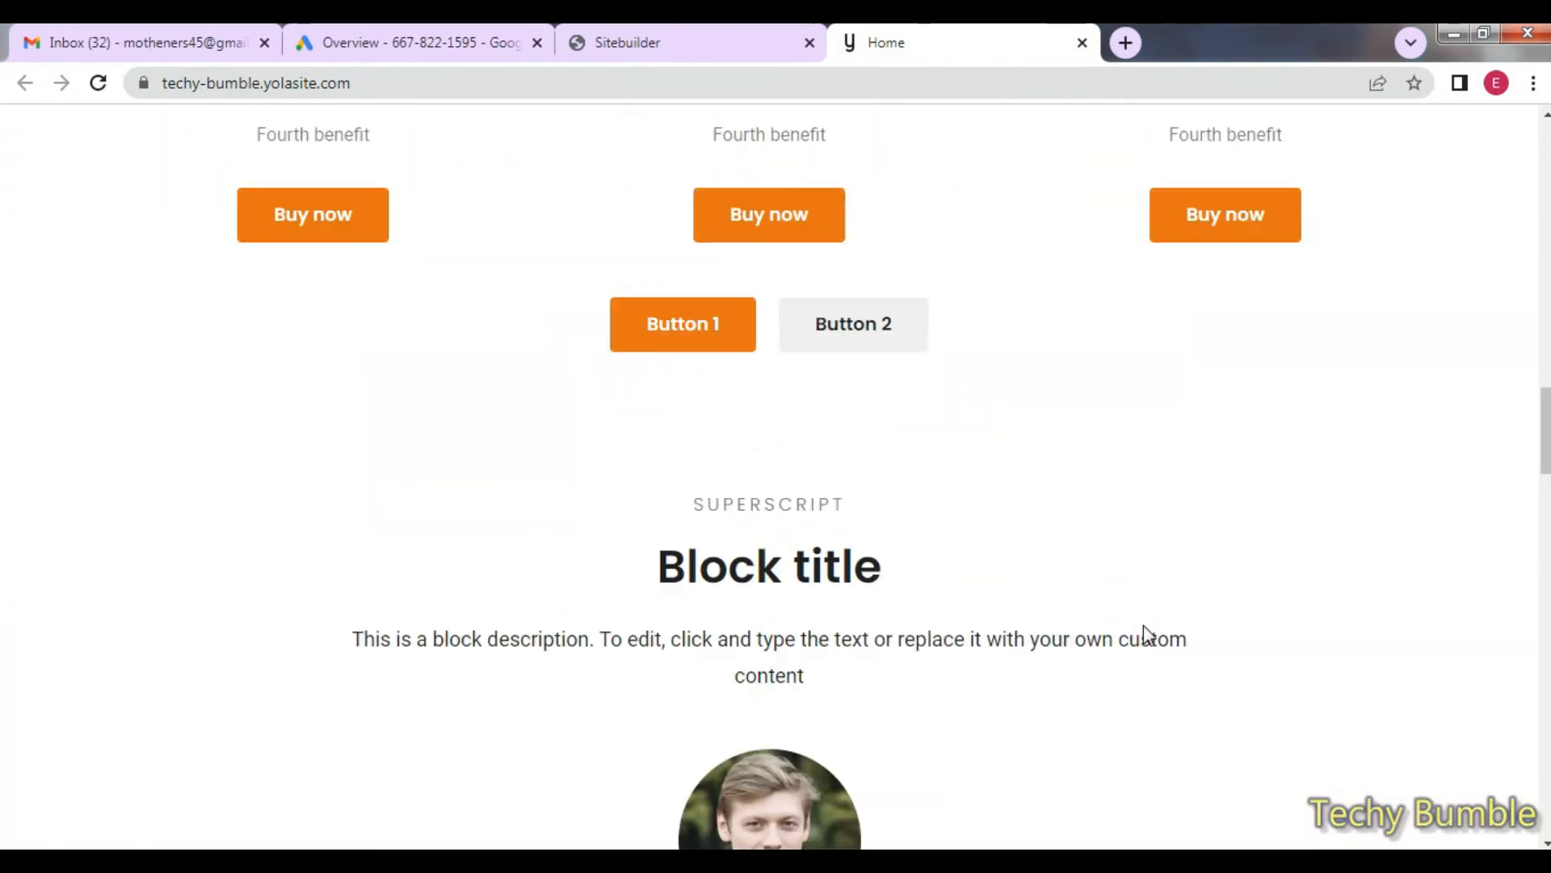
pyautogui.moveTo(267, 622); pyautogui.dragTo(1274, 614)
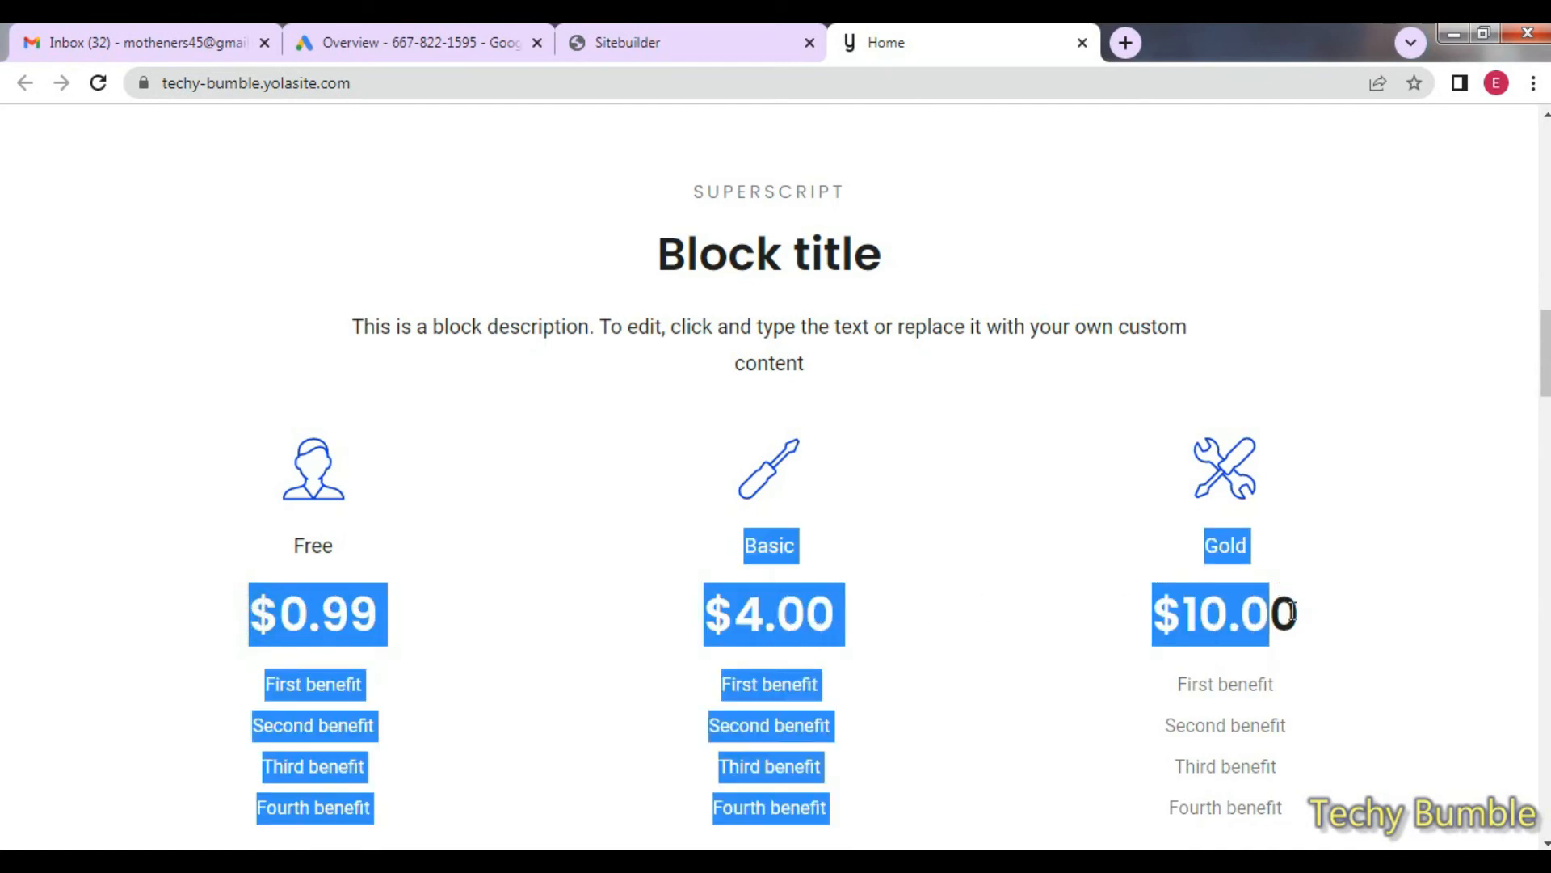
pyautogui.click(1309, 629)
pyautogui.scroll(5, 1068, 579)
pyautogui.scroll(10, 1063, 571)
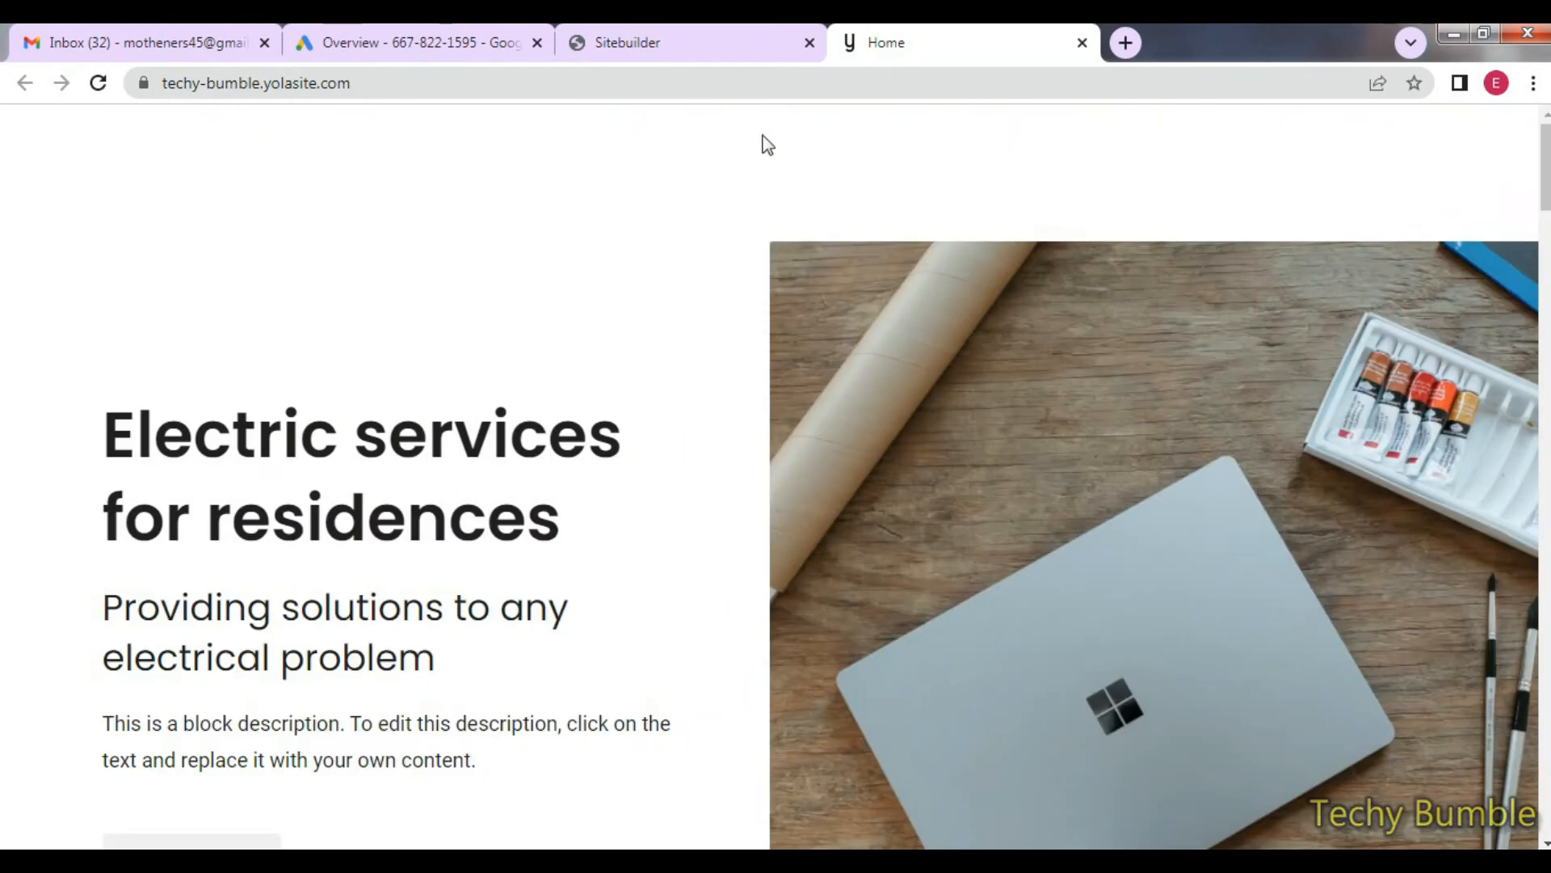
# Return to the site editor, open the website settings and examine the general options, including the custom code fields.
pyautogui.click(721, 41)
pyautogui.click(28, 132)
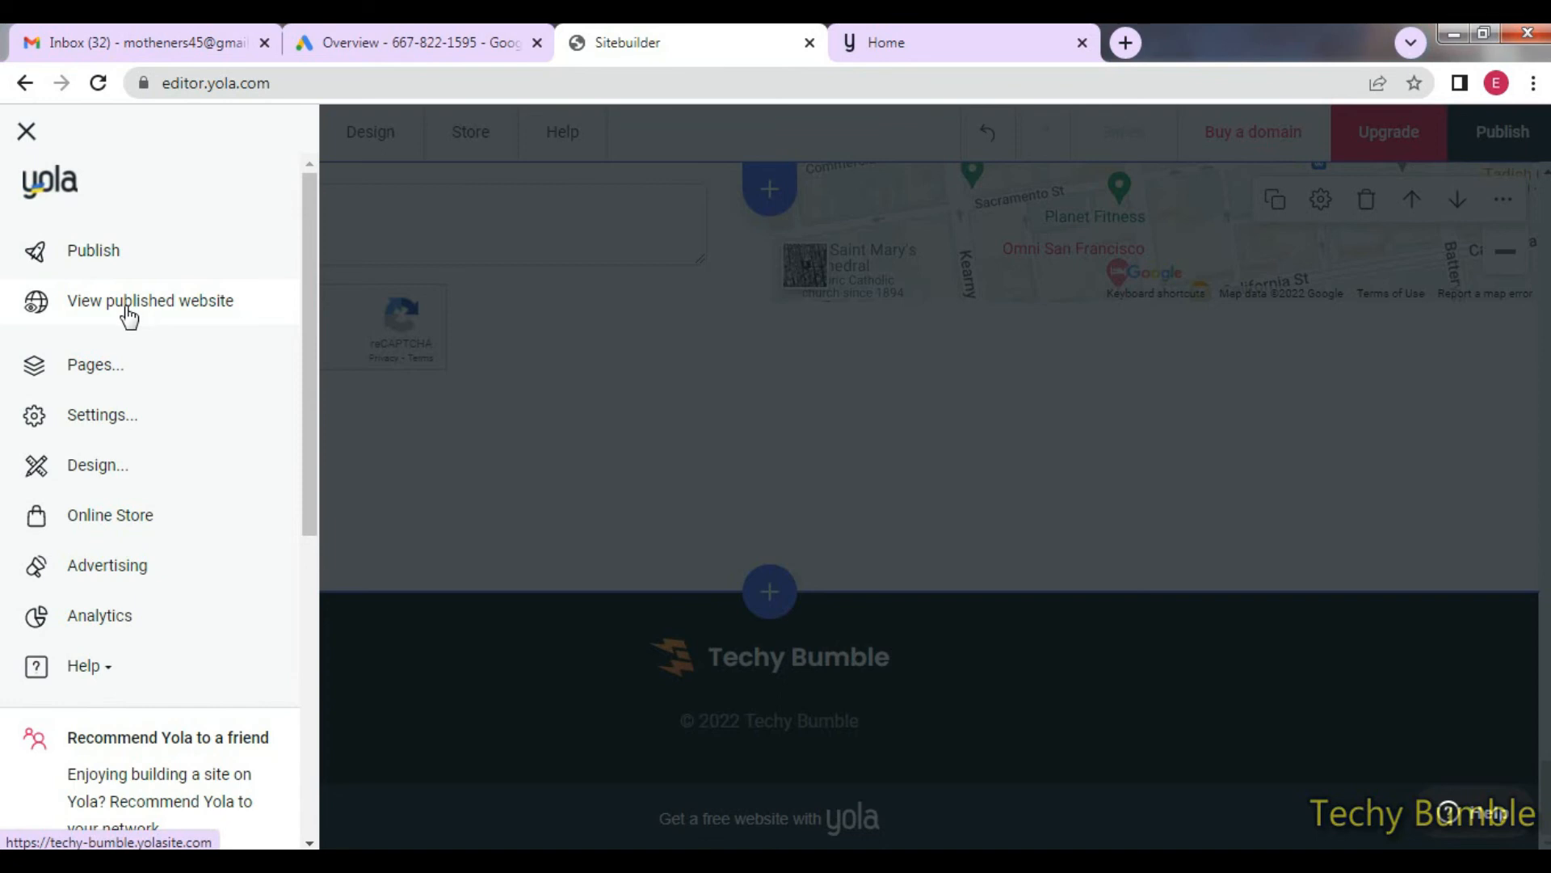
pyautogui.click(97, 417)
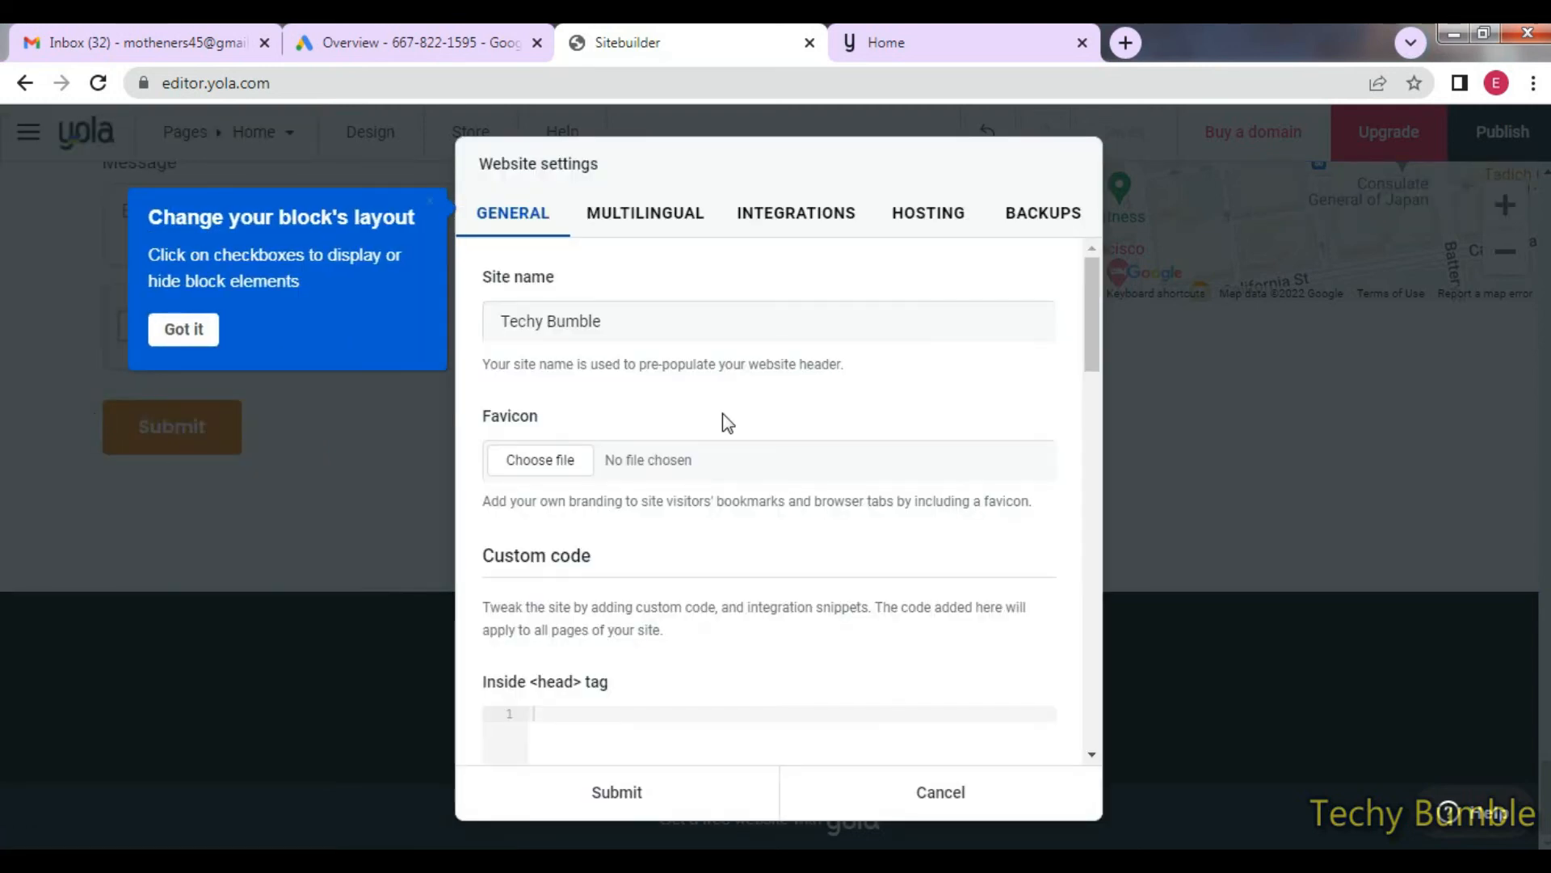
pyautogui.scroll(-5, 731, 506)
pyautogui.scroll(-3, 732, 506)
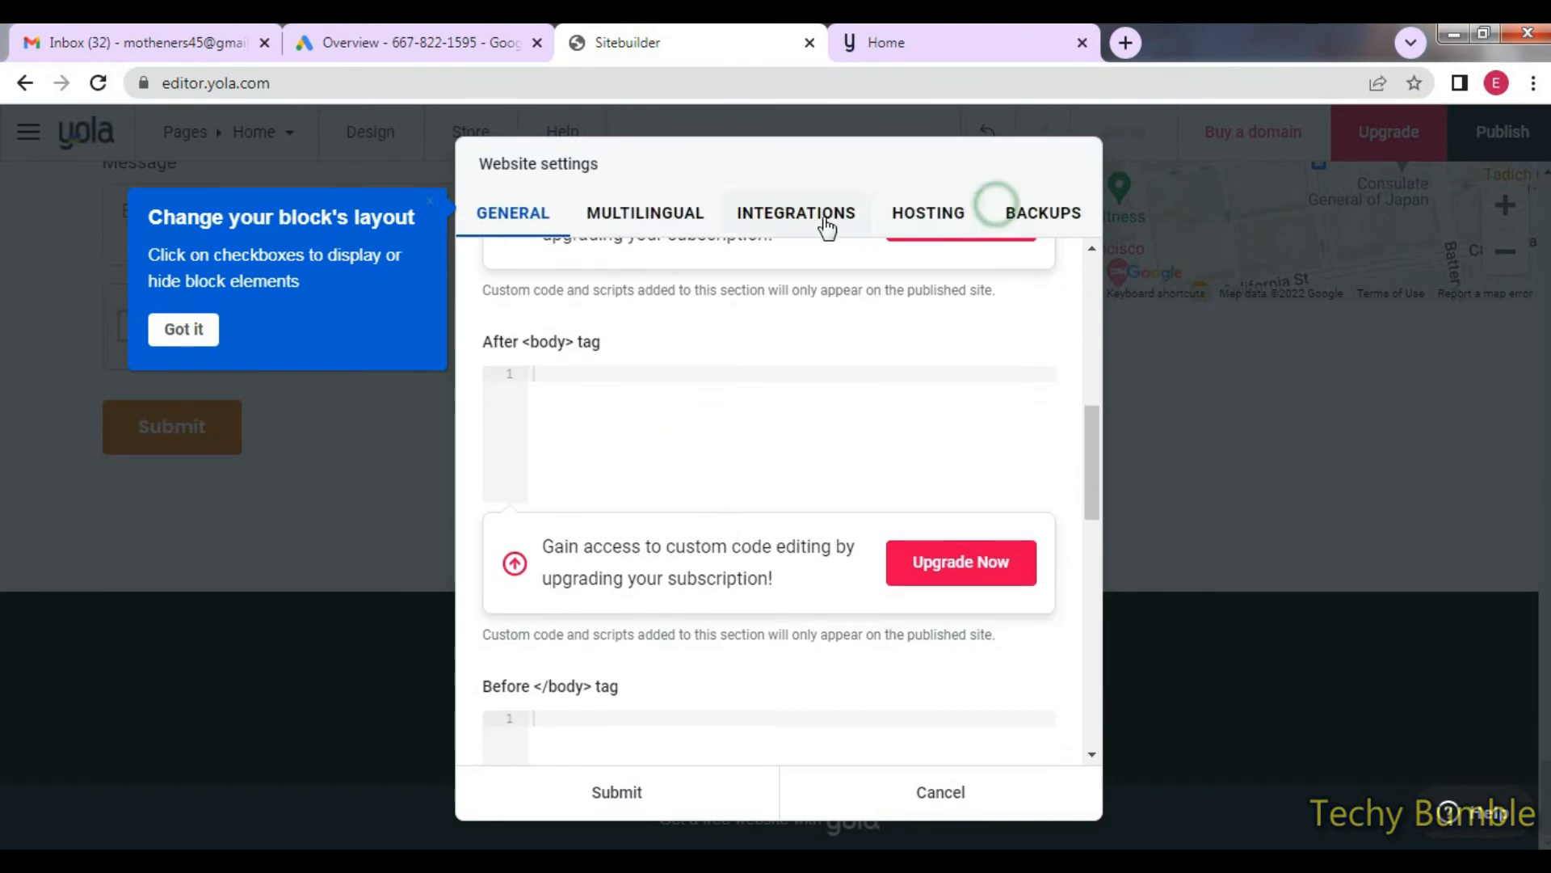
# Look through the multilingual, integrations, hosting and backups sections of the website settings.
pyautogui.click(627, 217)
pyautogui.click(774, 218)
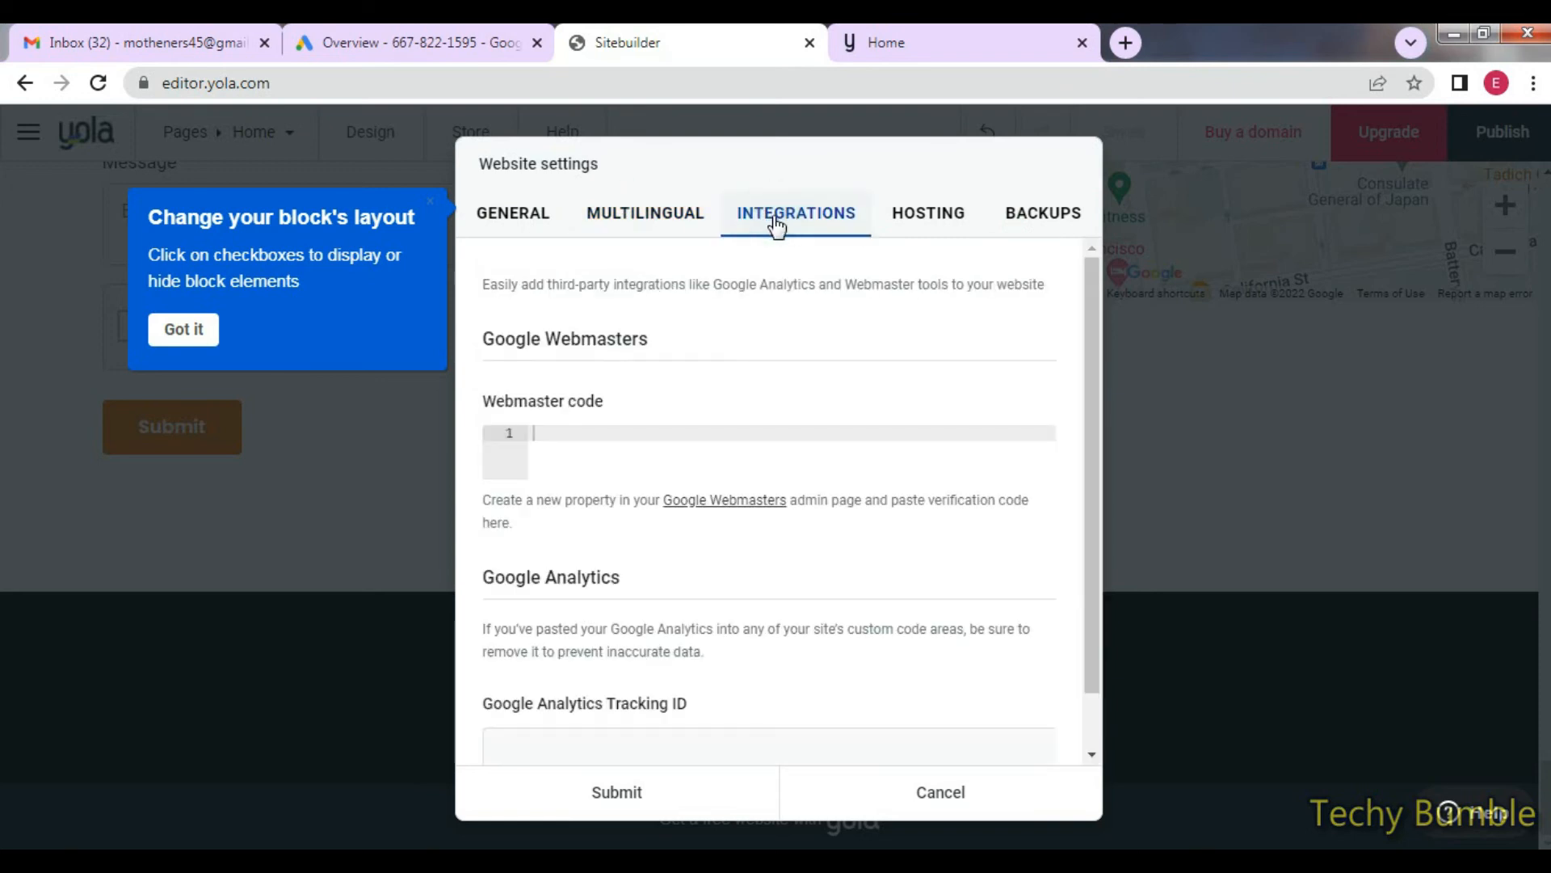
pyautogui.click(928, 211)
pyautogui.click(1023, 214)
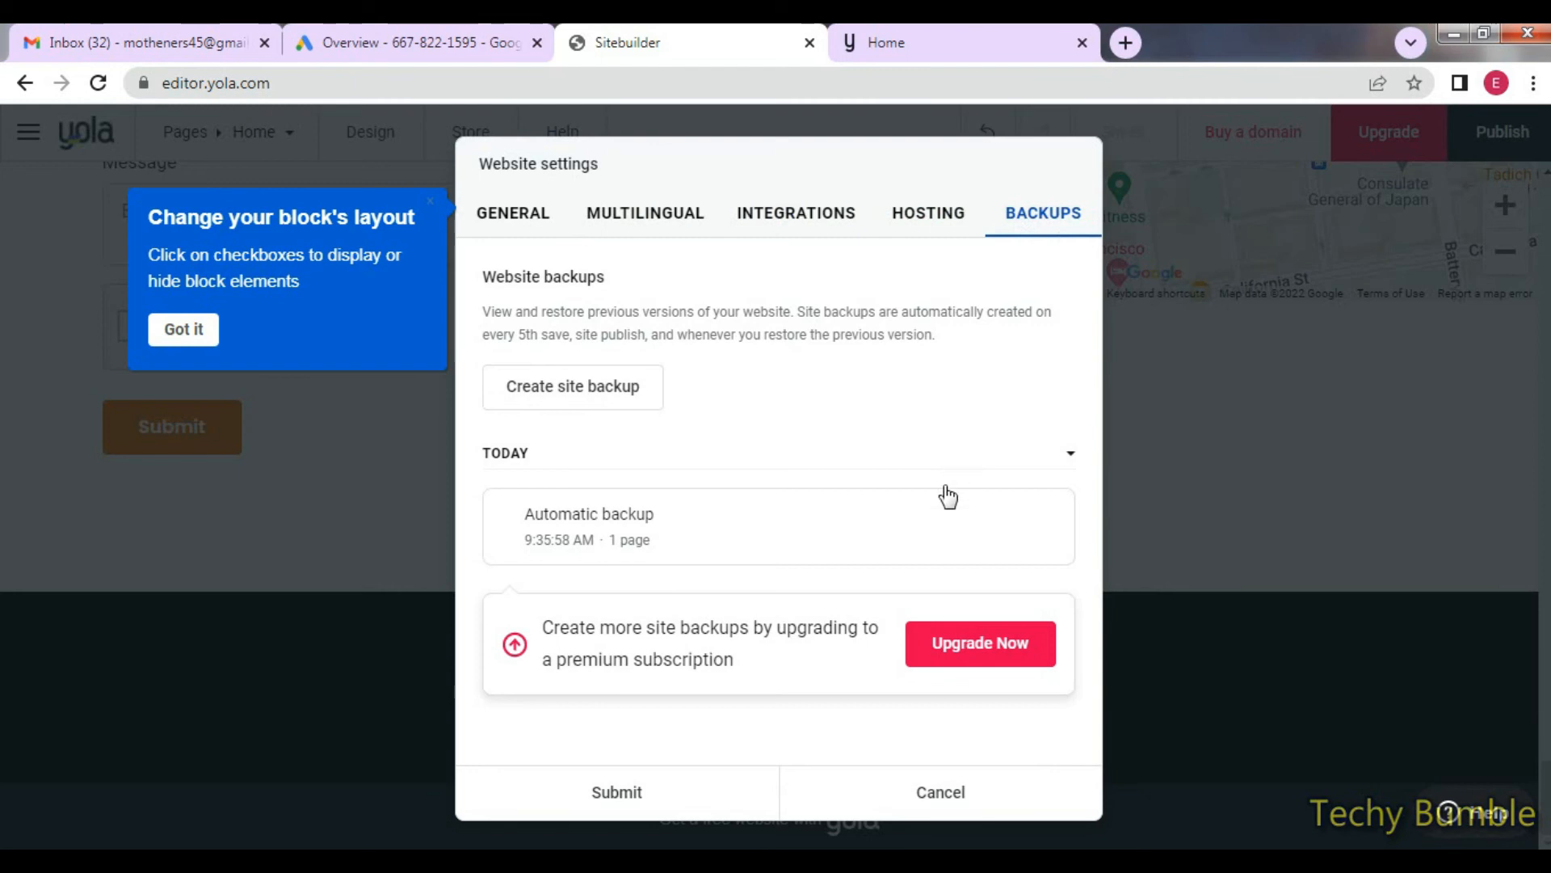
# Examine the general settings down to the unpublish, switch template and reset options, and close the settings without changes.
pyautogui.click(533, 226)
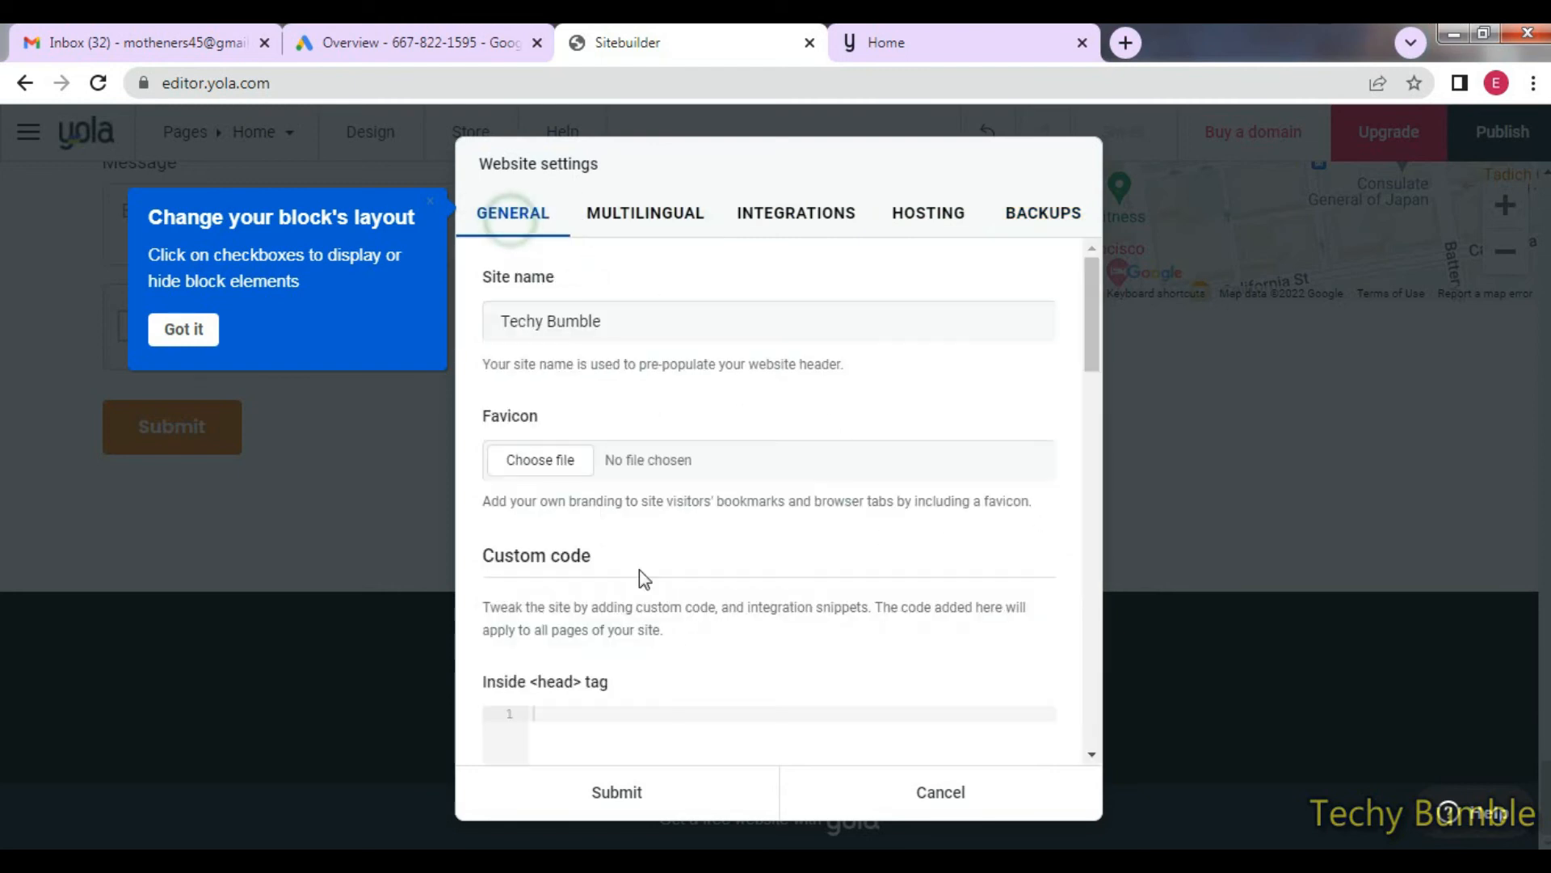
pyautogui.scroll(-5, 868, 606)
pyautogui.scroll(-10, 869, 606)
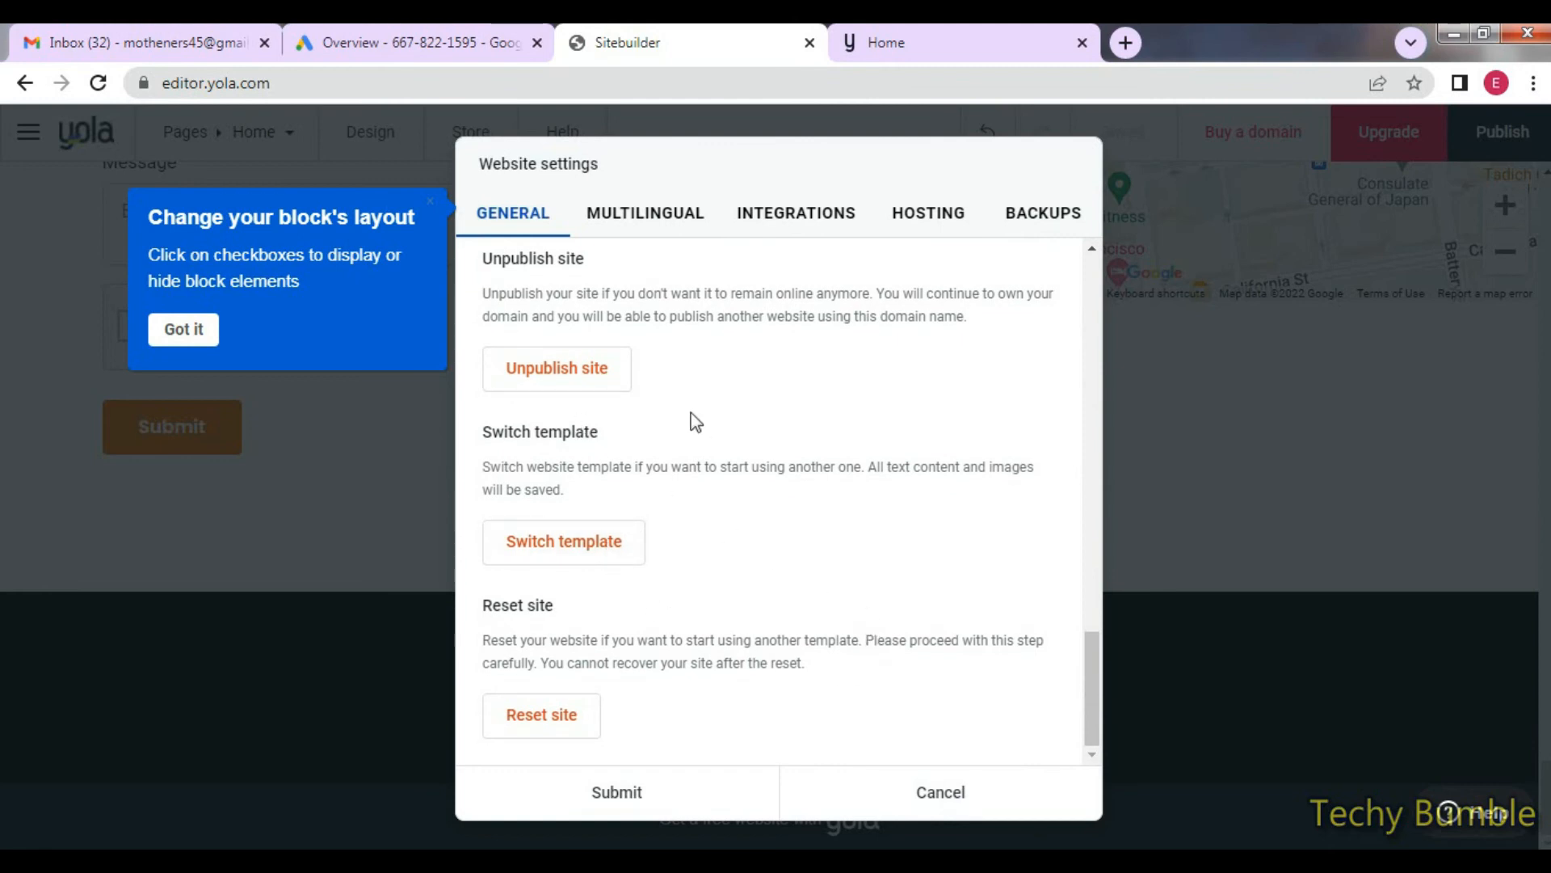
pyautogui.click(968, 792)
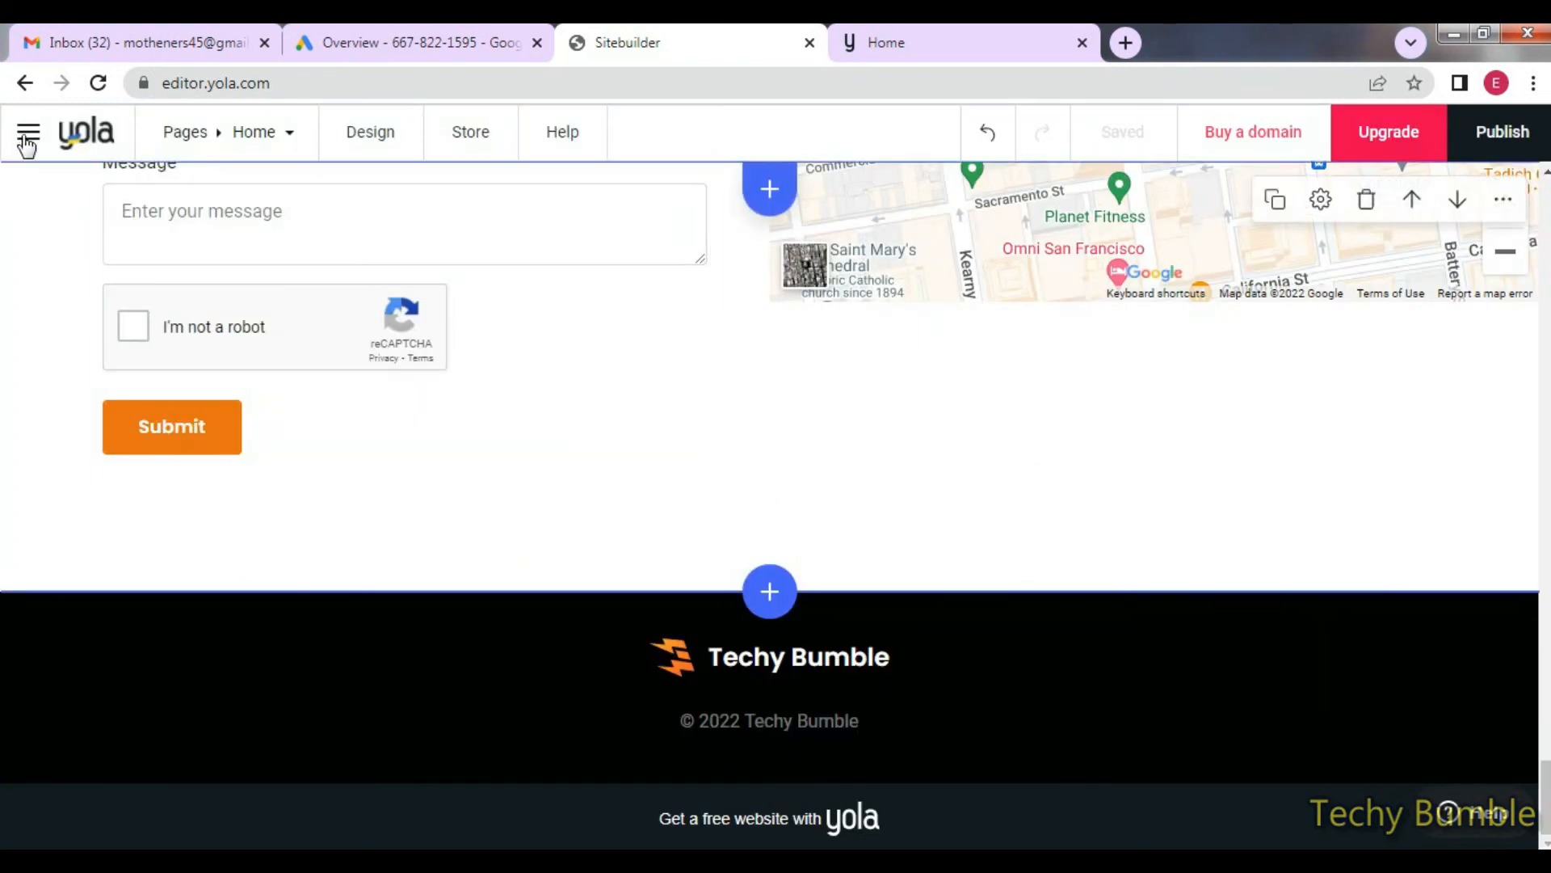
pyautogui.click(26, 137)
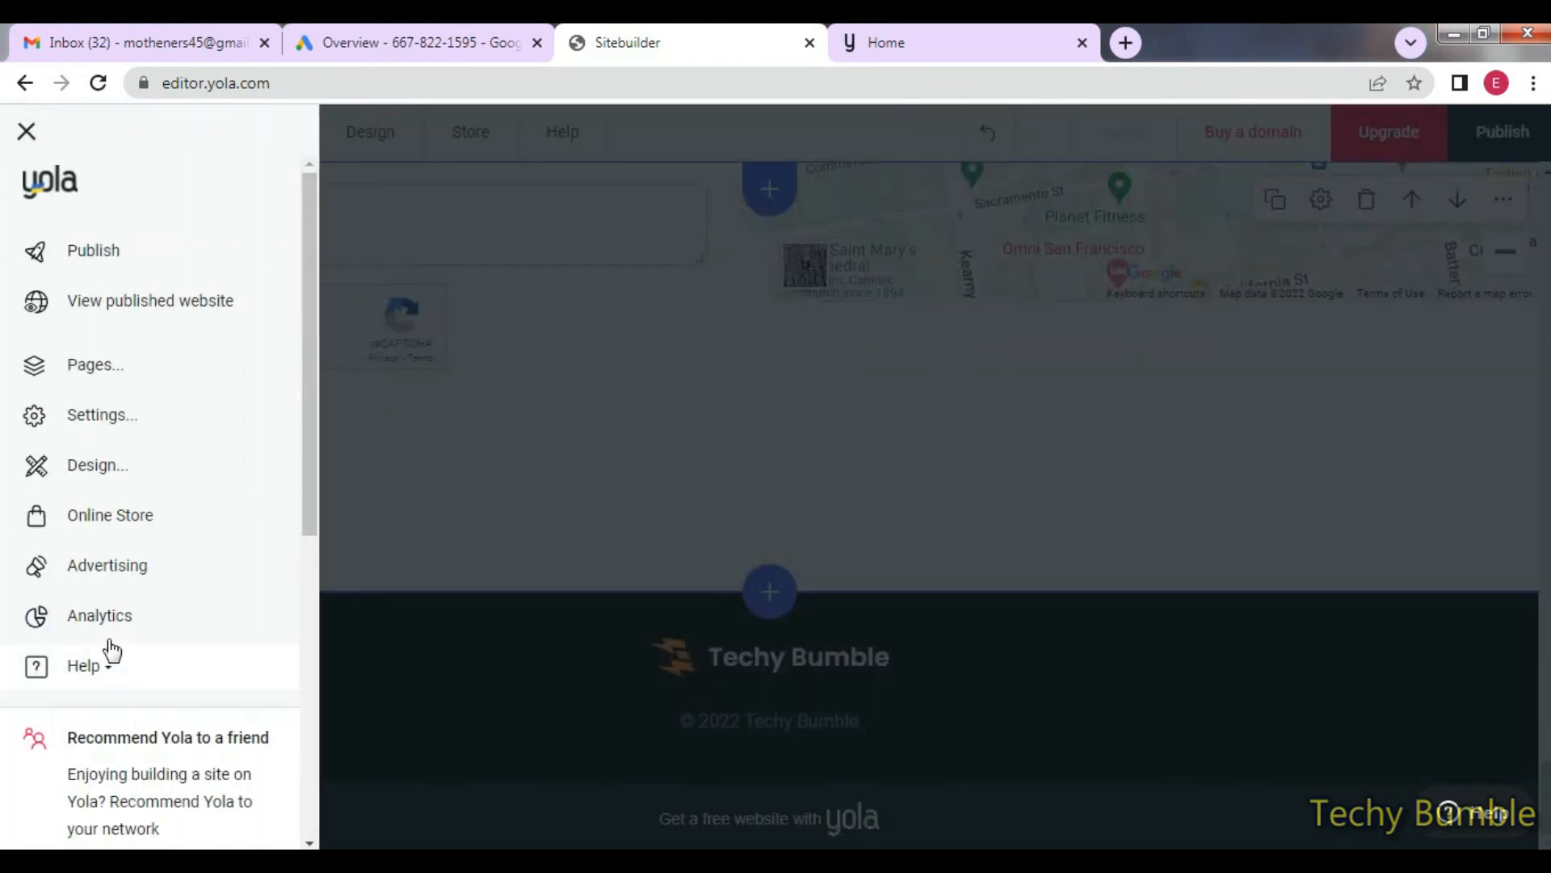
pyautogui.click(101, 420)
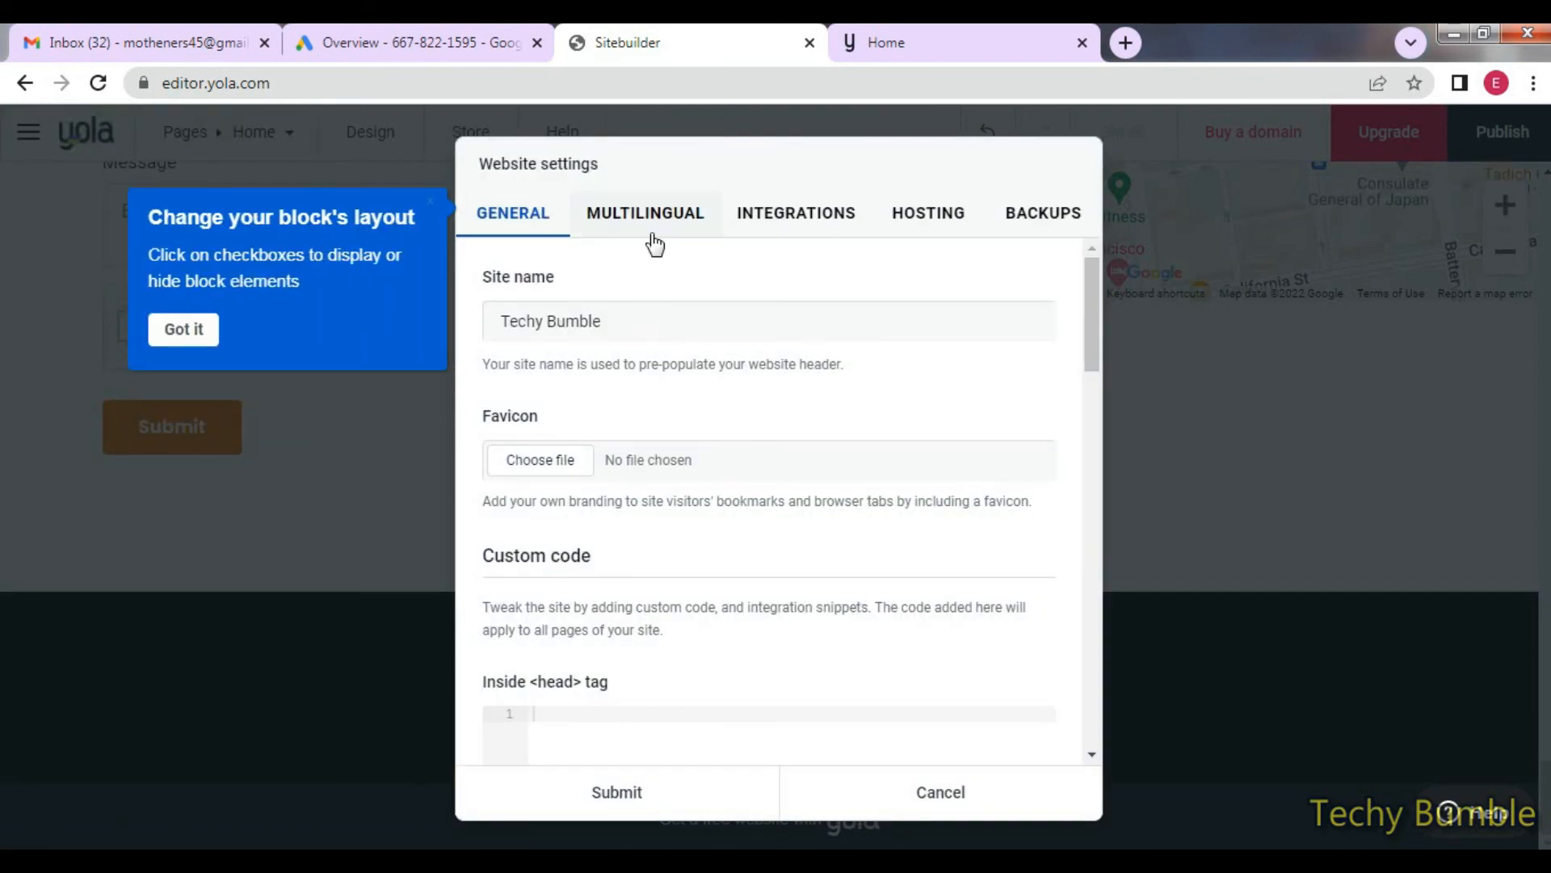
pyautogui.click(953, 799)
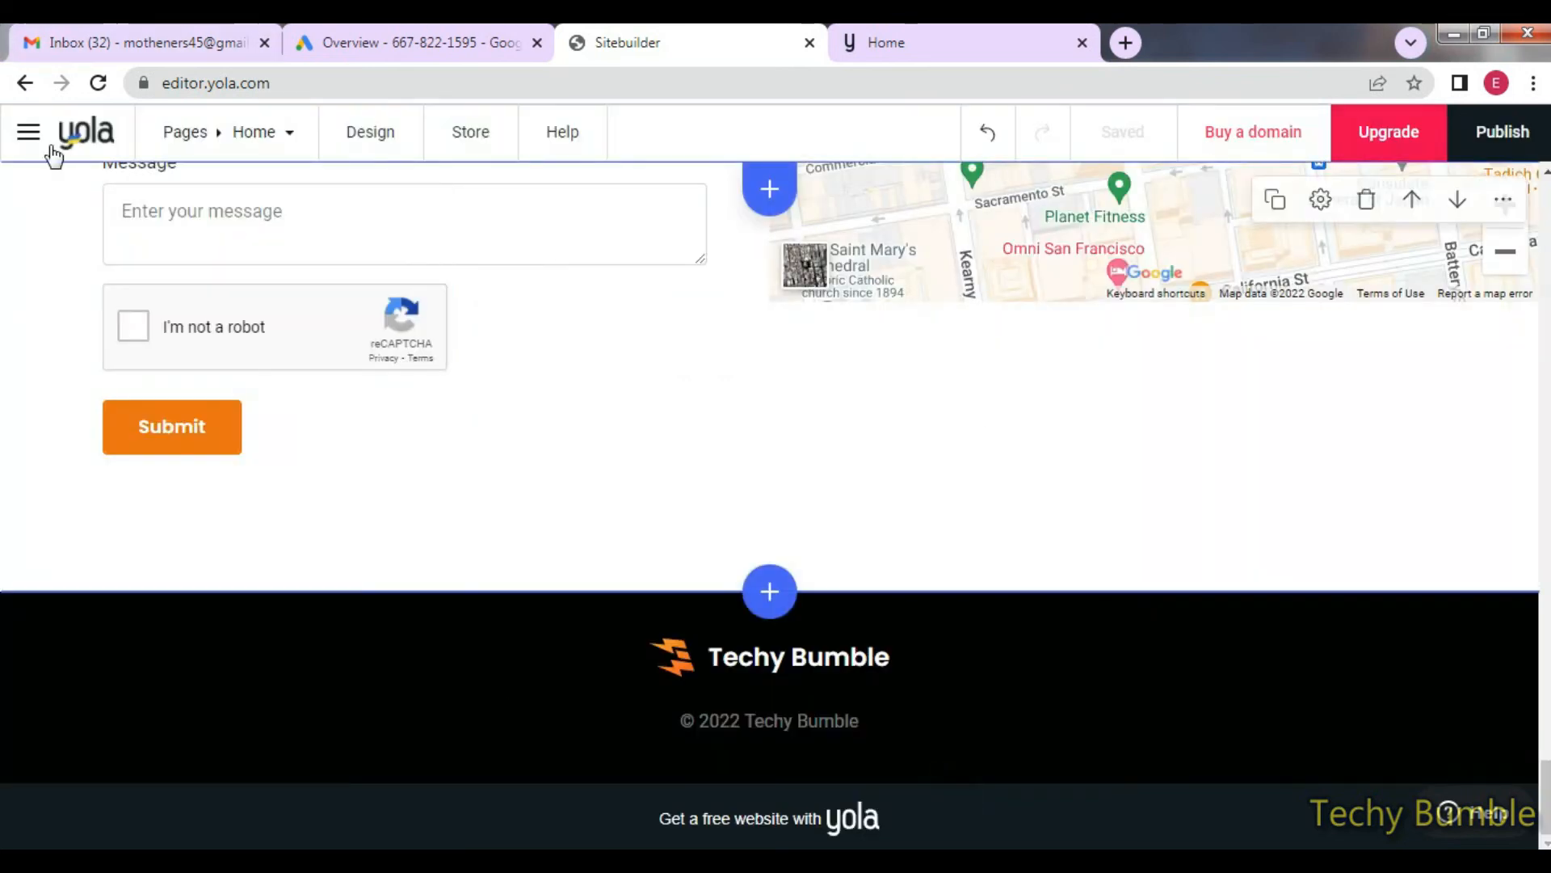
# Open the site's SiteWit stats and marketing dashboard and agree to share the site information with SiteWit.
pyautogui.click(31, 134)
pyautogui.scroll(-2, 114, 566)
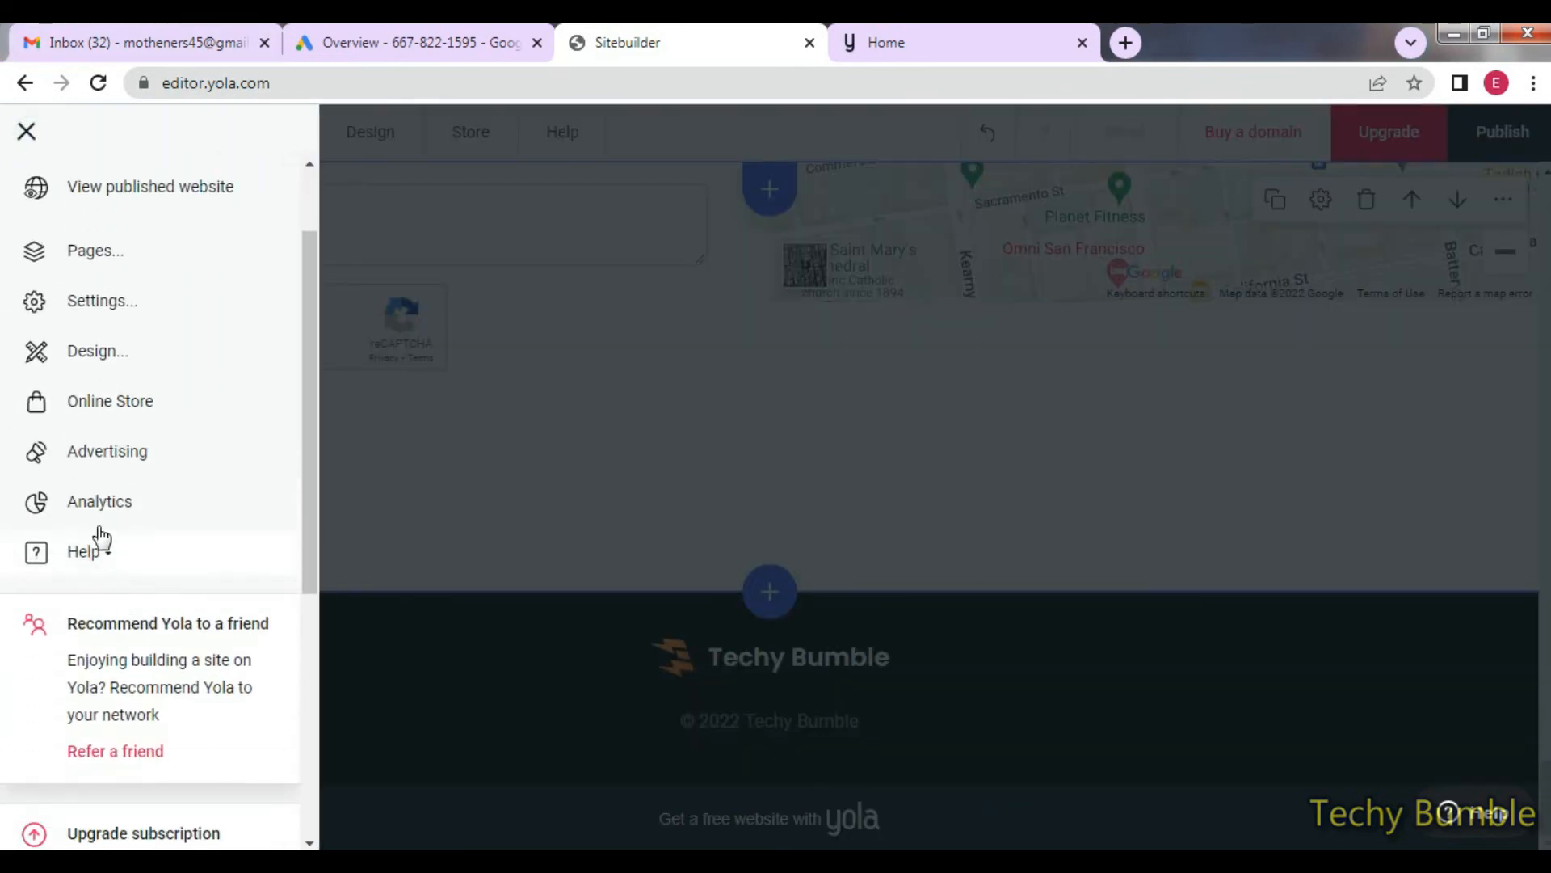
pyautogui.click(126, 475)
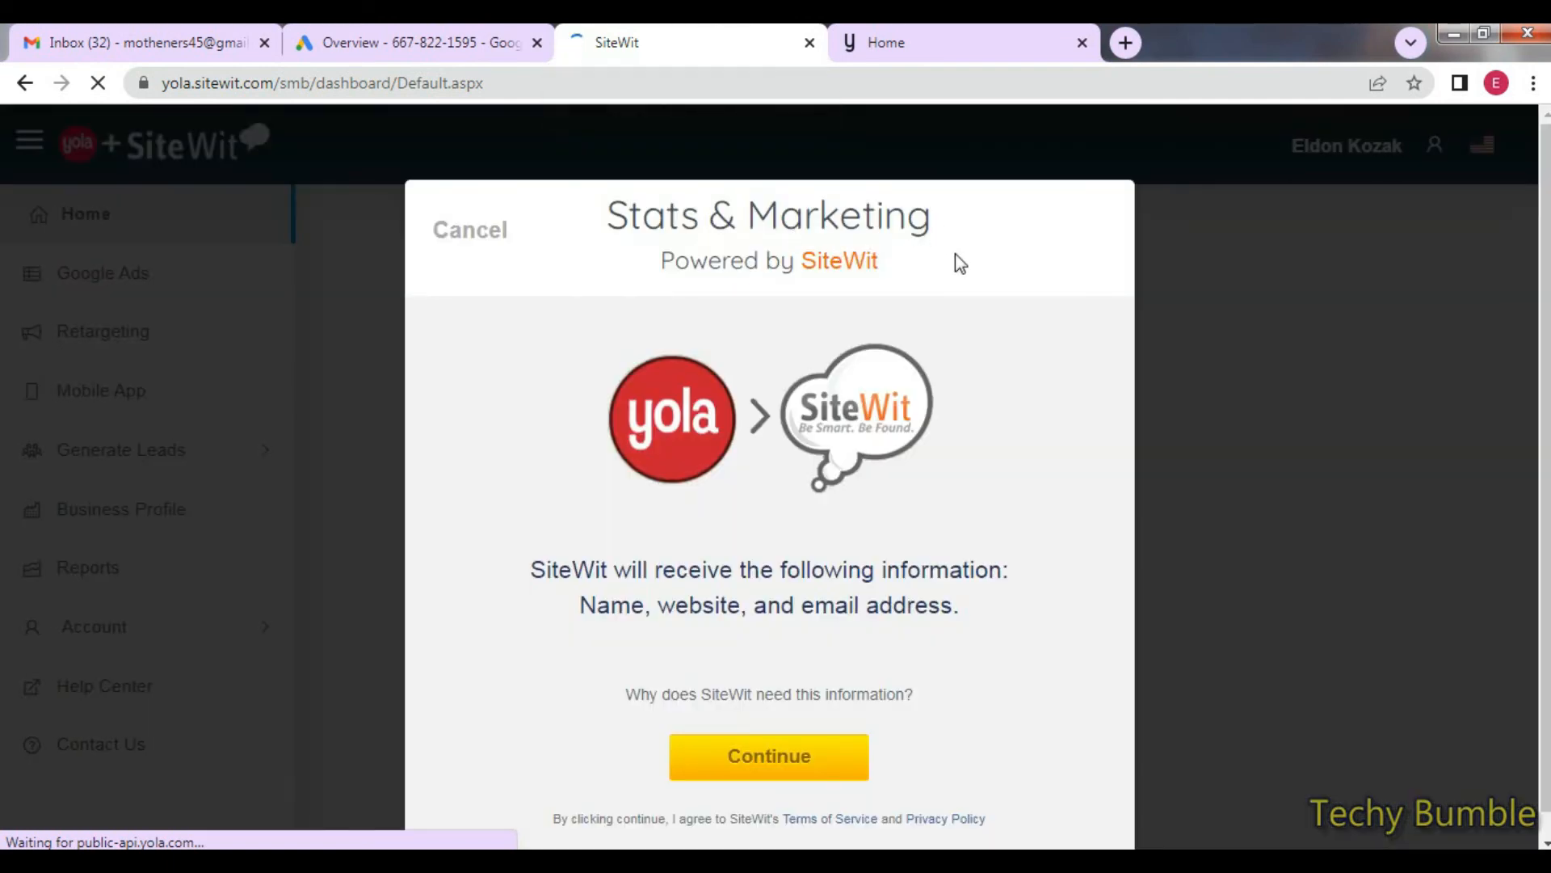
pyautogui.click(796, 737)
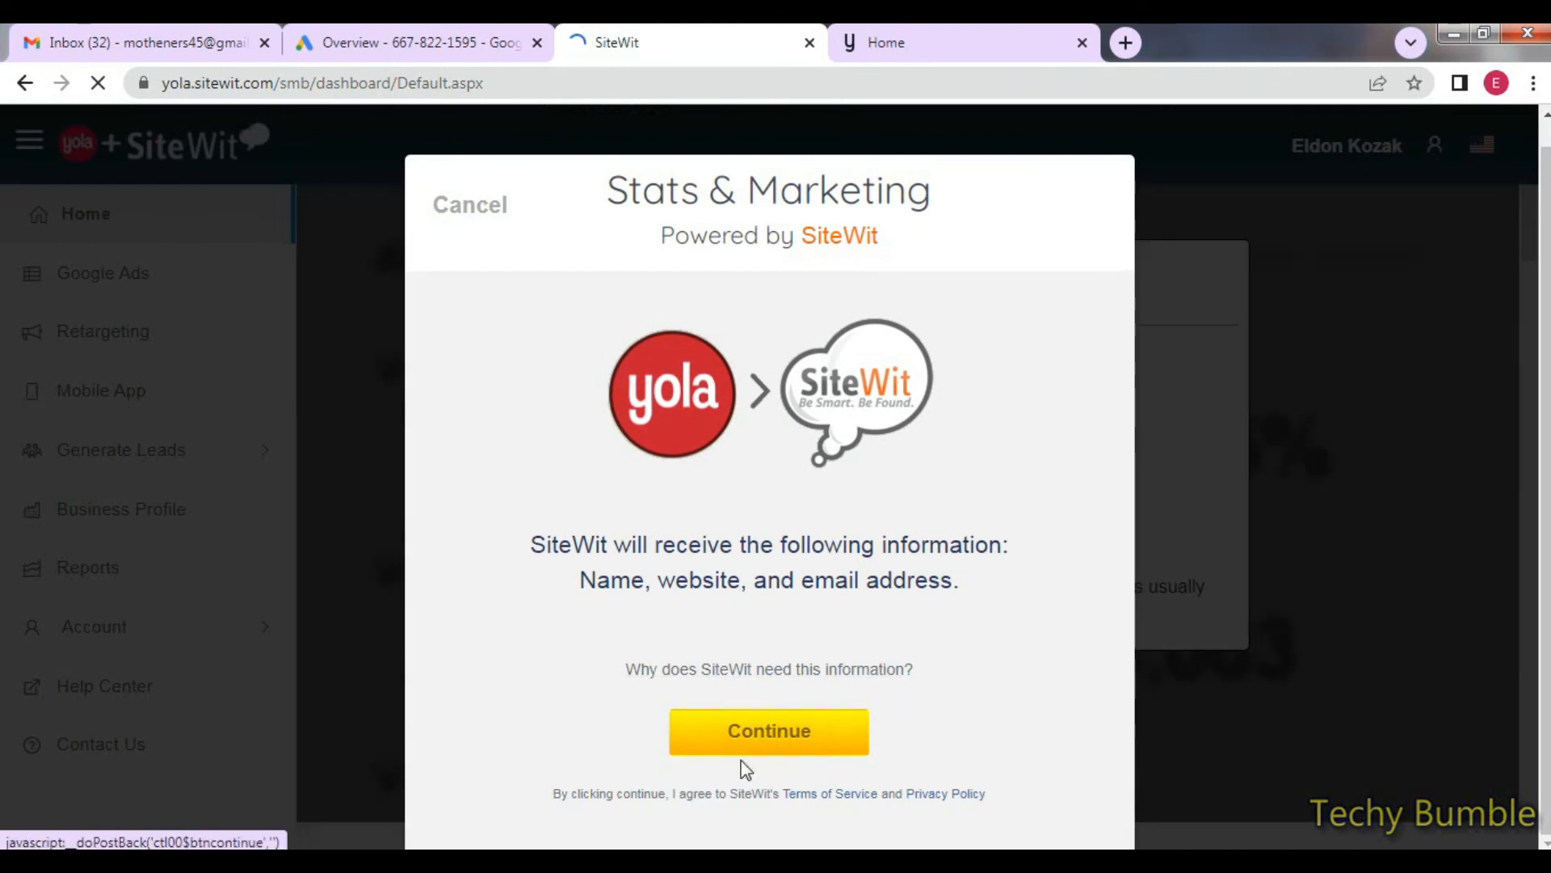
pyautogui.click(749, 741)
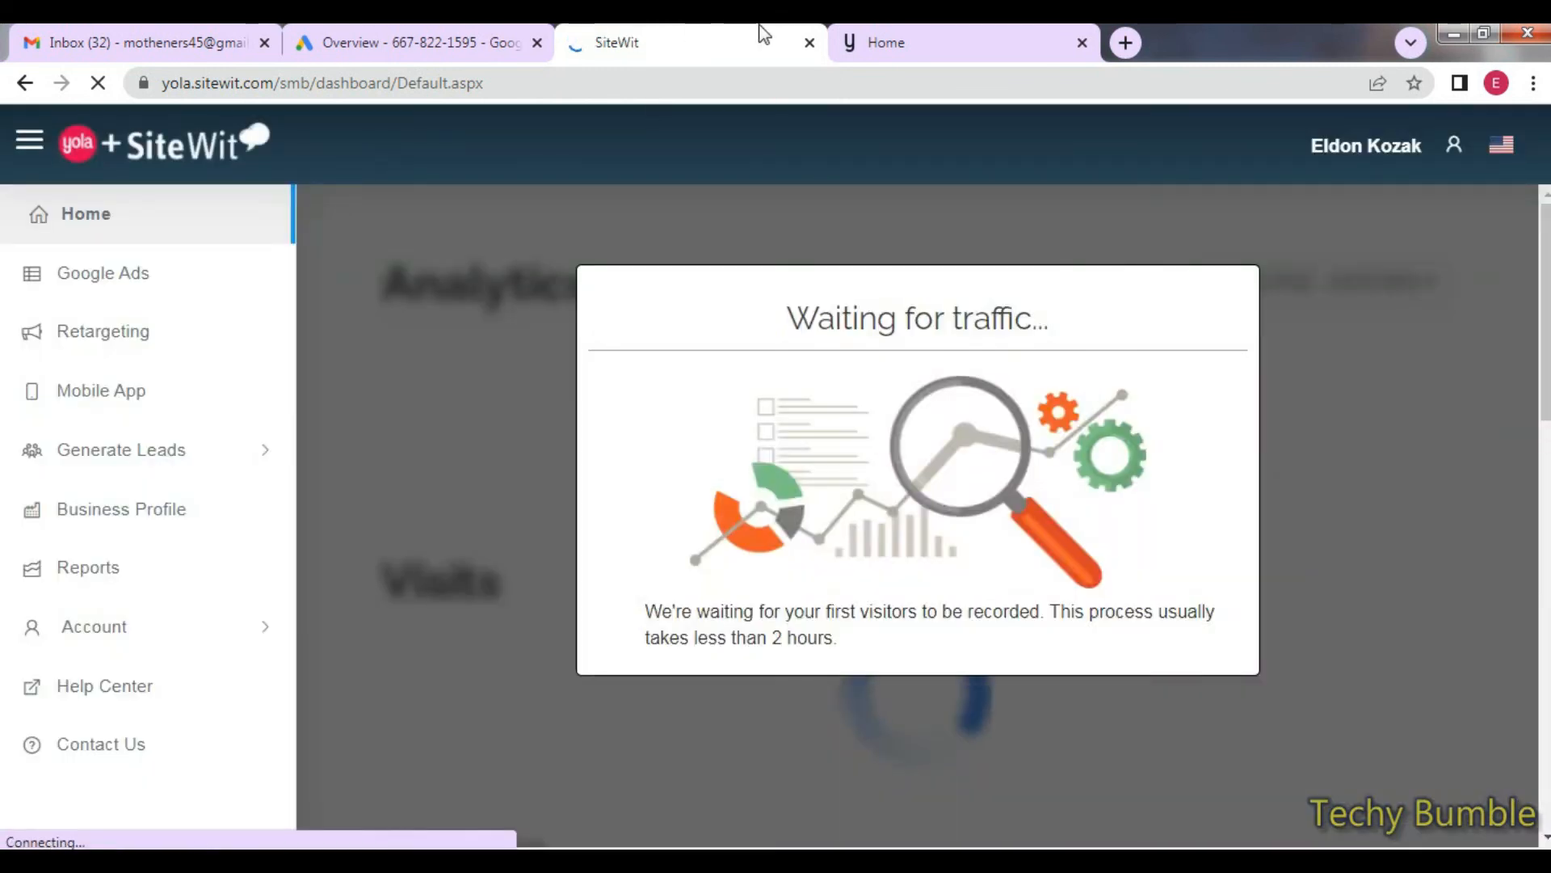
pyautogui.click(719, 721)
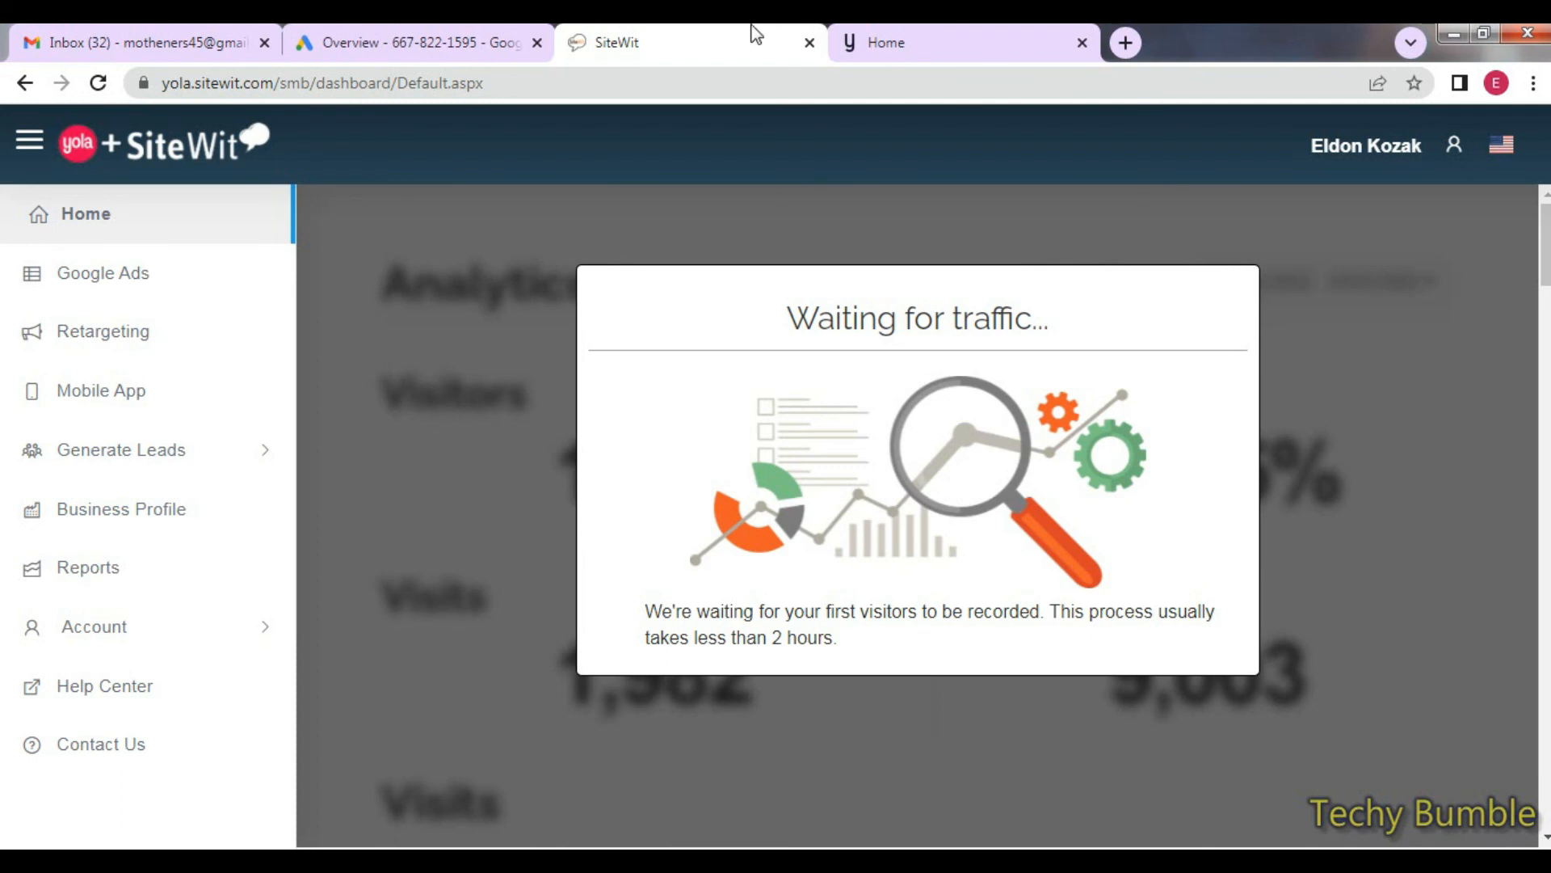
pyautogui.click(132, 276)
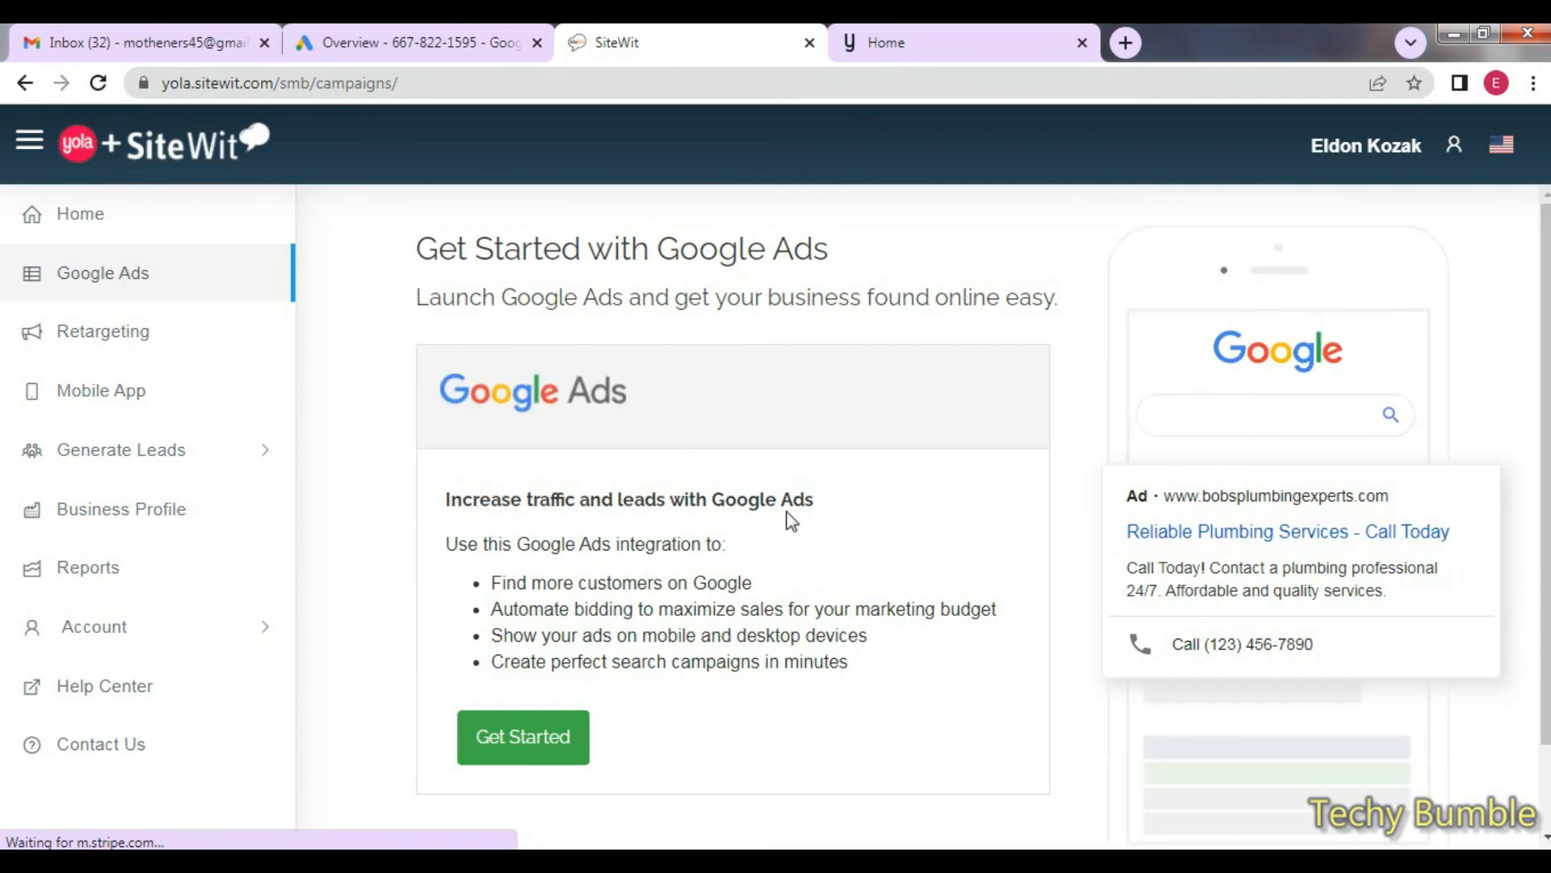
pyautogui.scroll(-1, 790, 521)
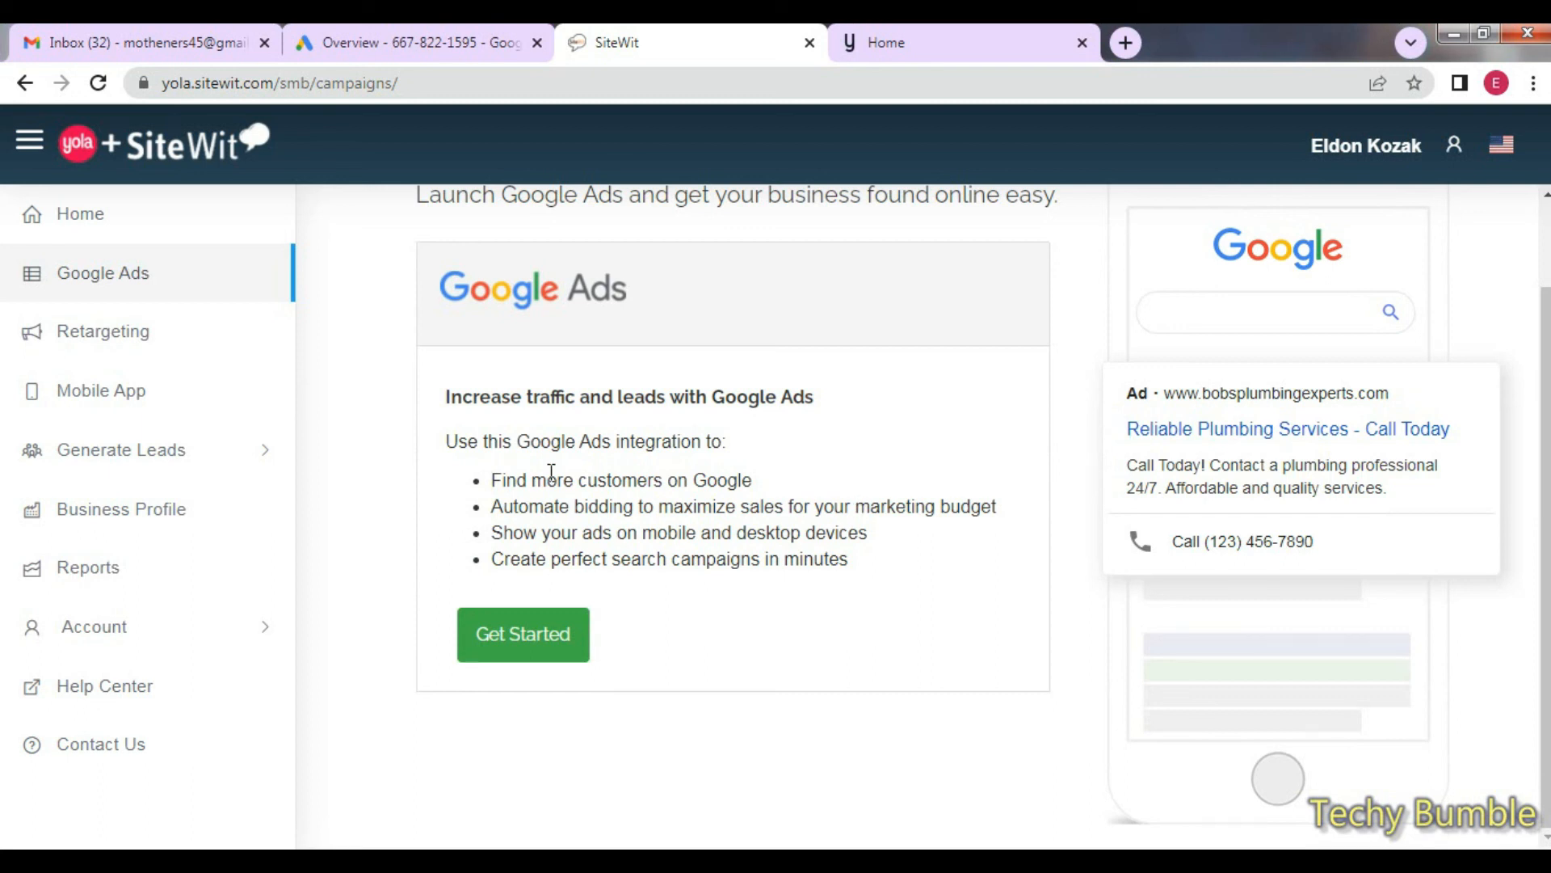
pyautogui.click(534, 652)
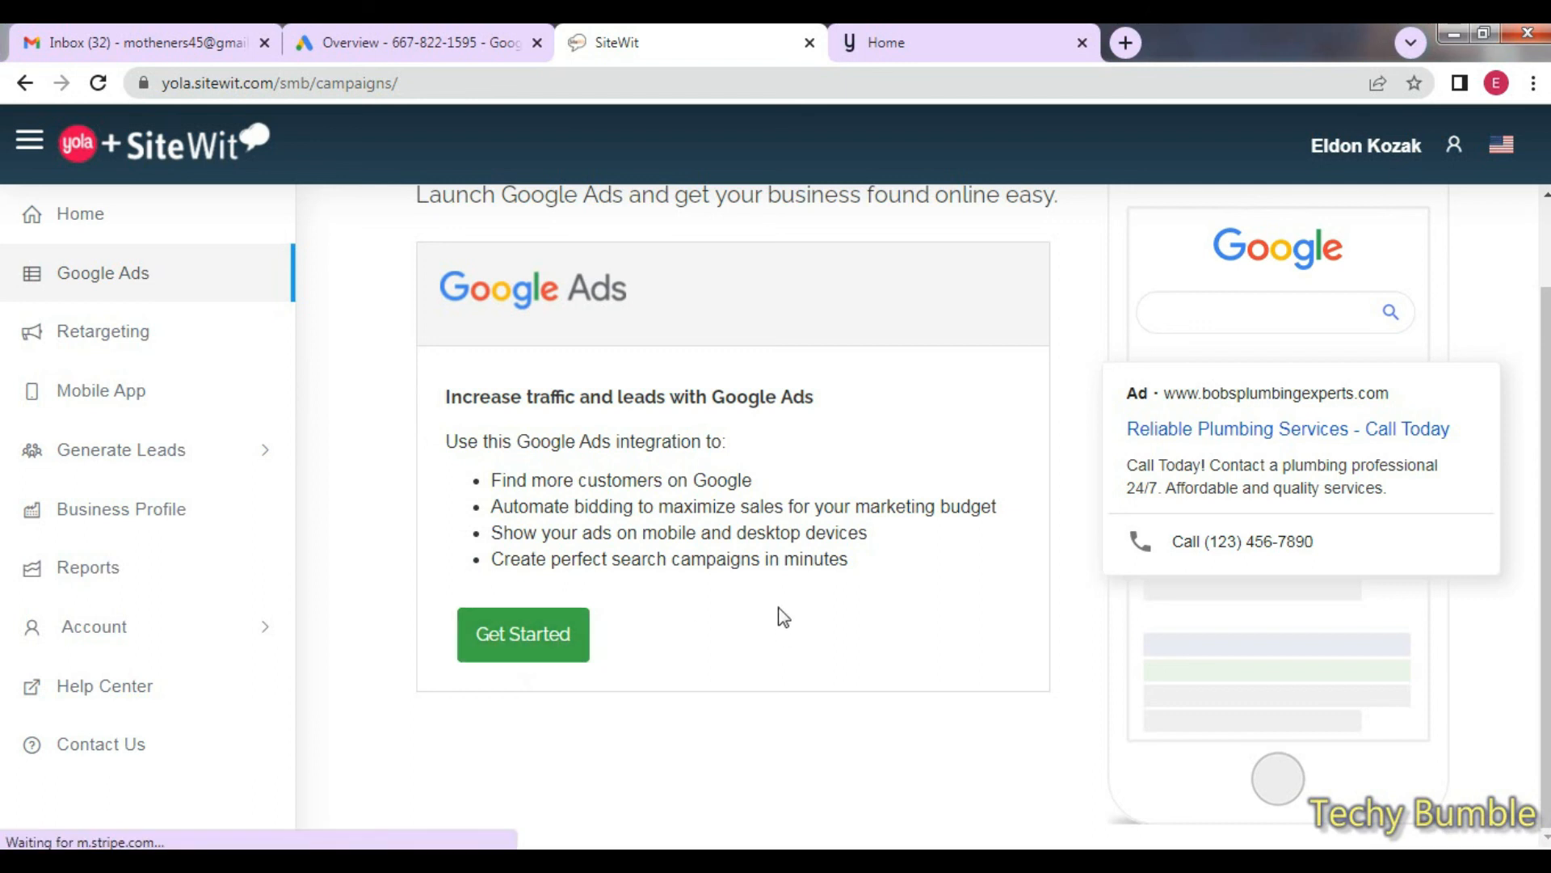
pyautogui.scroll(2, 779, 609)
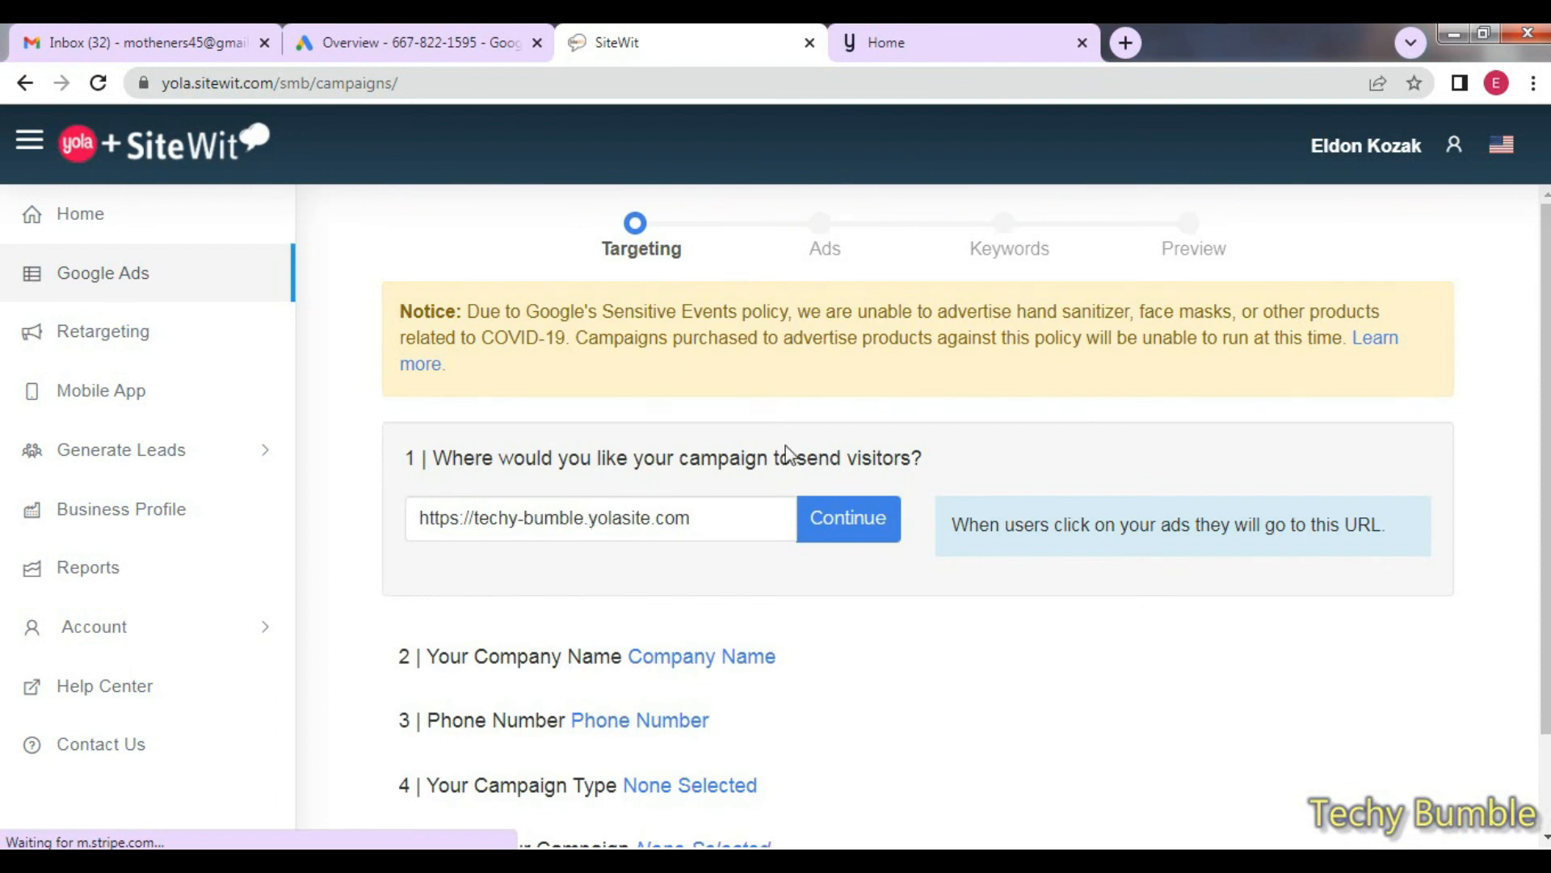
pyautogui.scroll(-2, 767, 460)
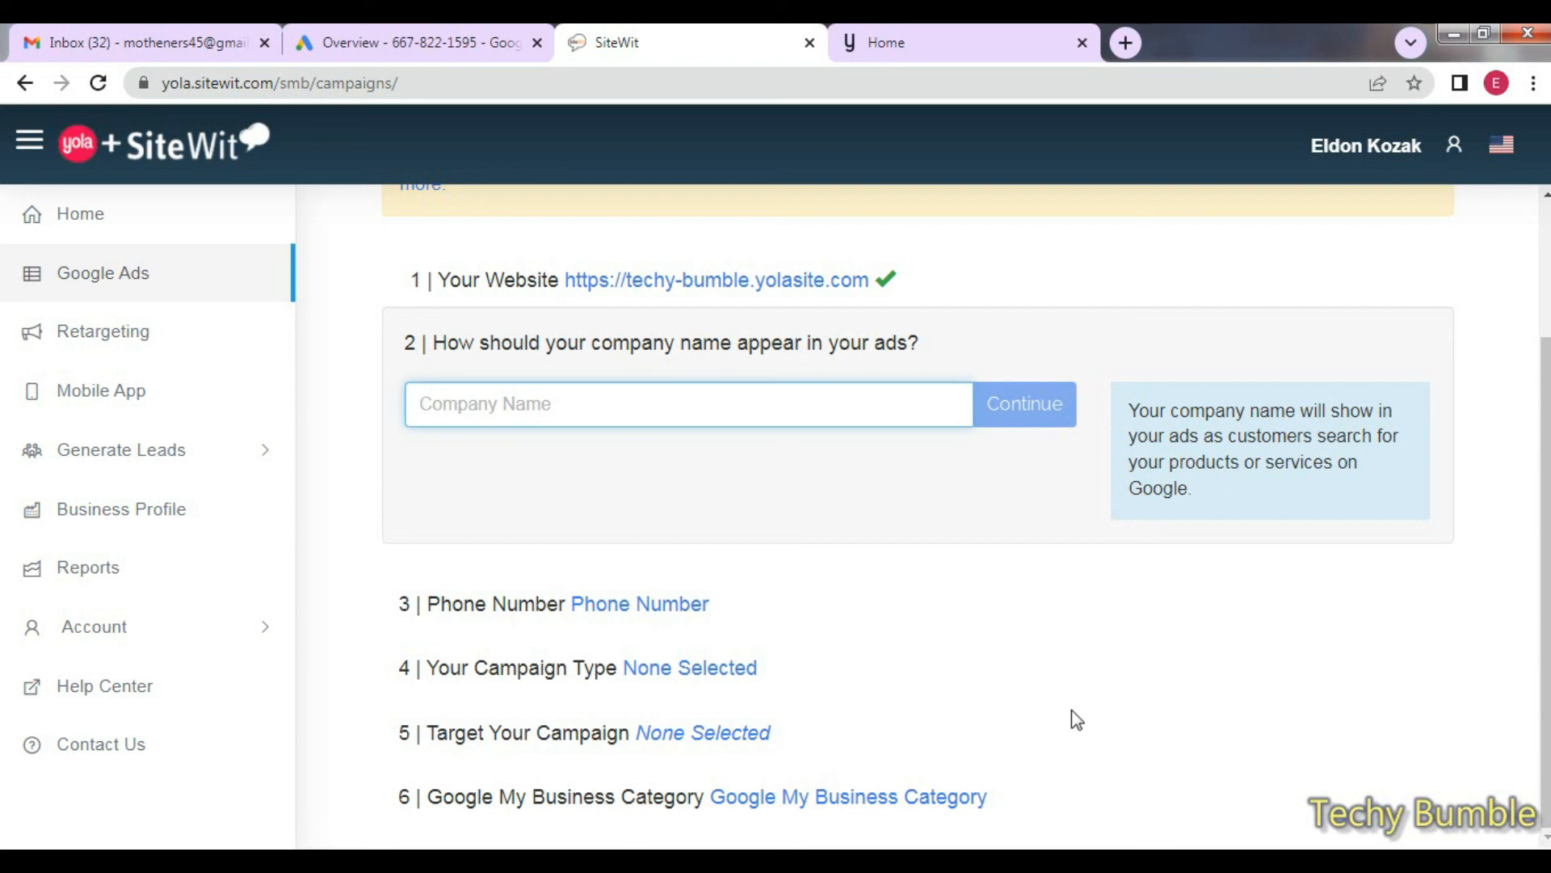
# Switch to Notepad and add the lines "you can start googleads campaign" and "lots of option" to the notes.
pyautogui.hotkey('alt', 'Tab')
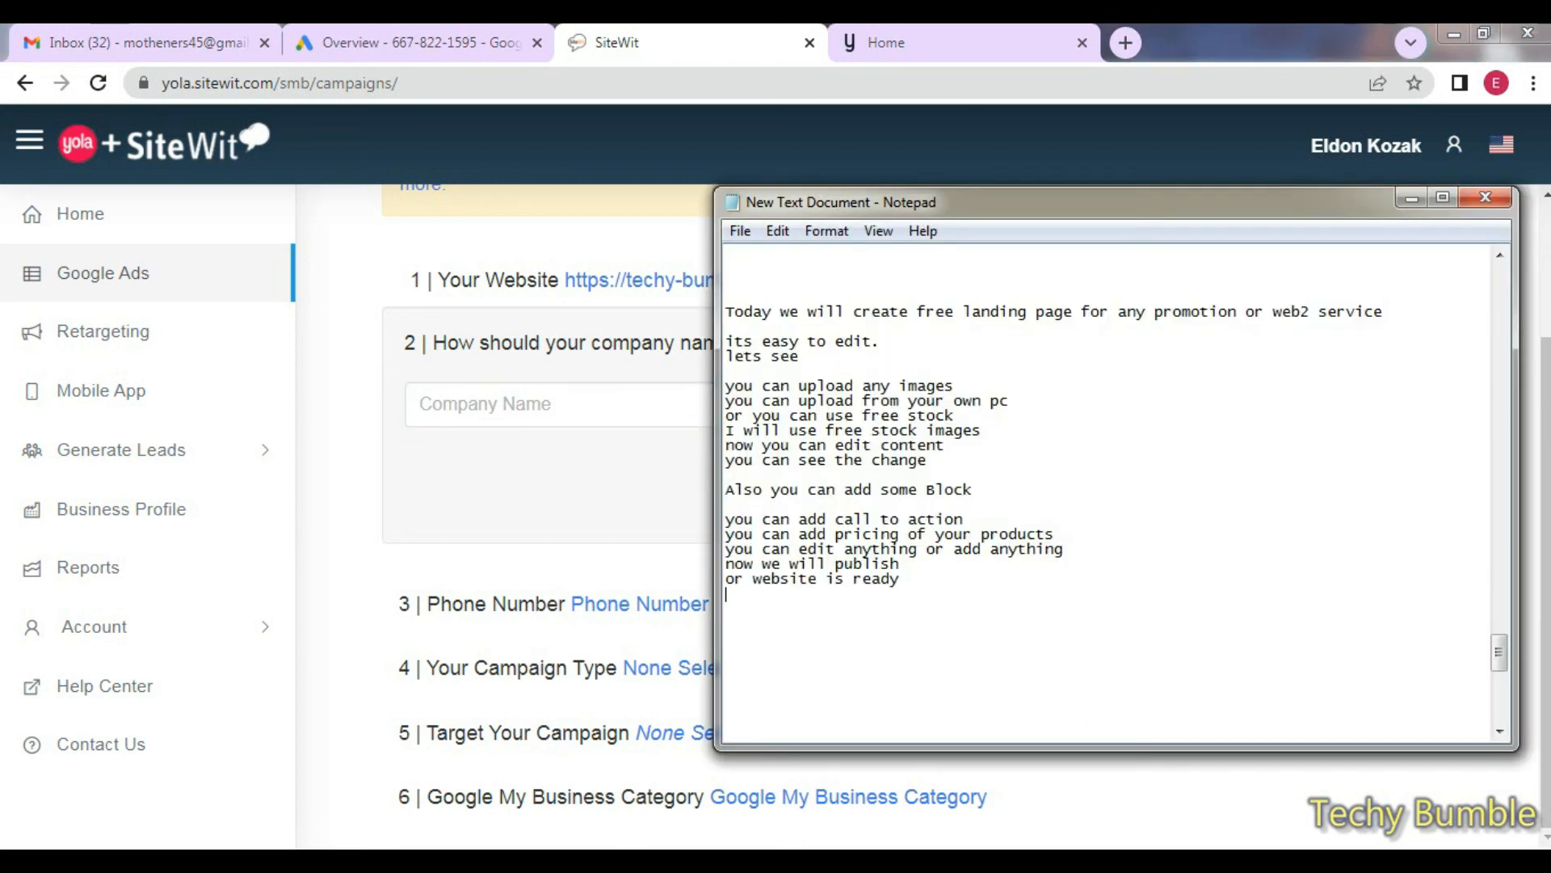
pyautogui.write('you can start google')
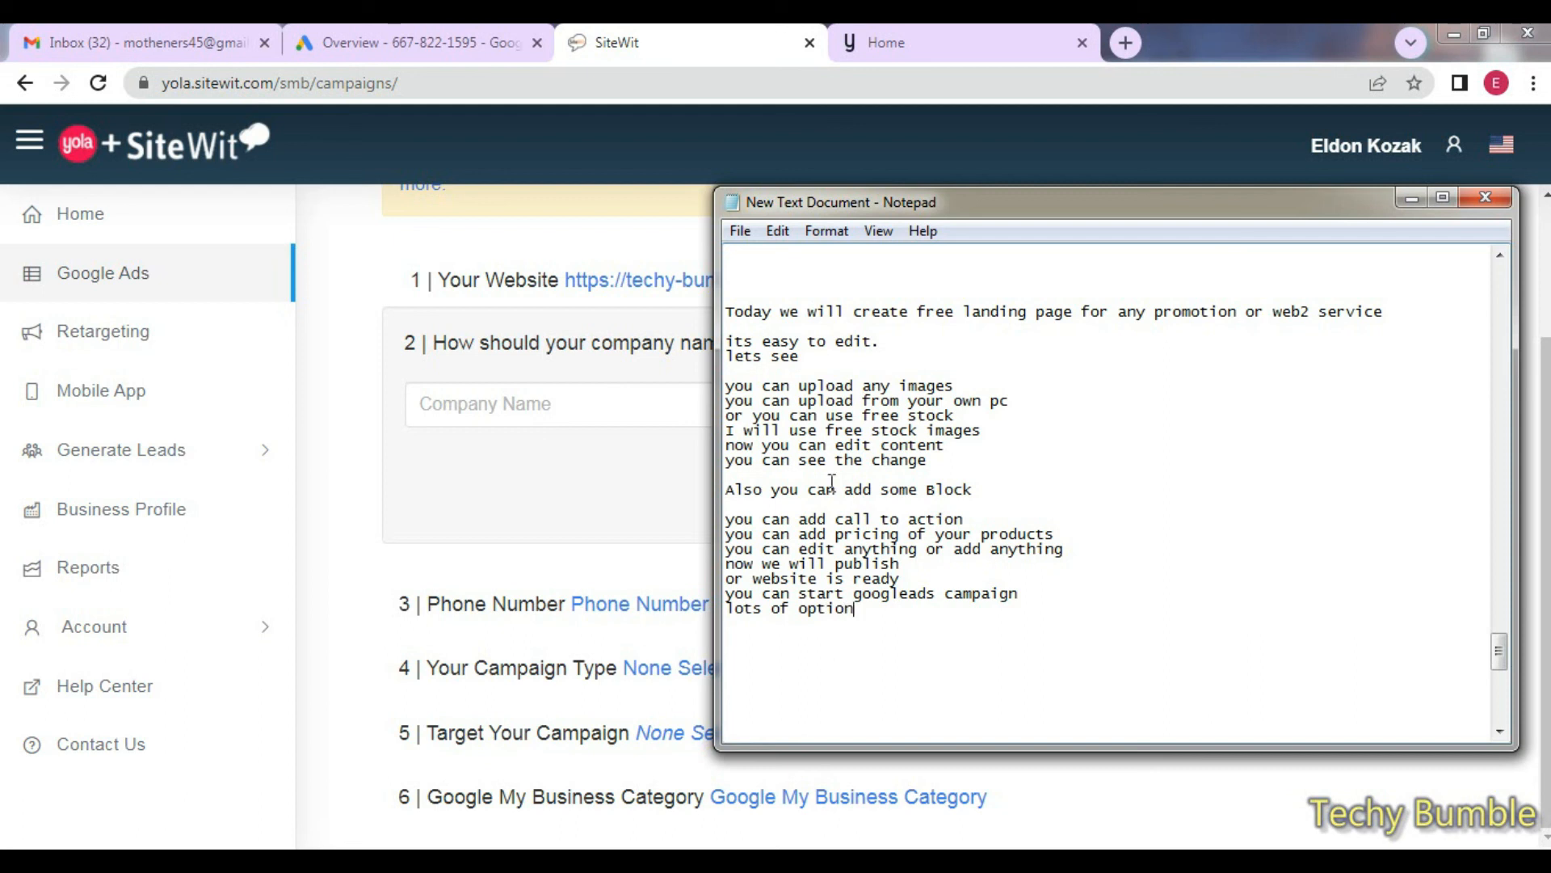
# Return to the browser and review the published techy-bumble.yolasite.com page down to its contact form and map.
pyautogui.click(695, 26)
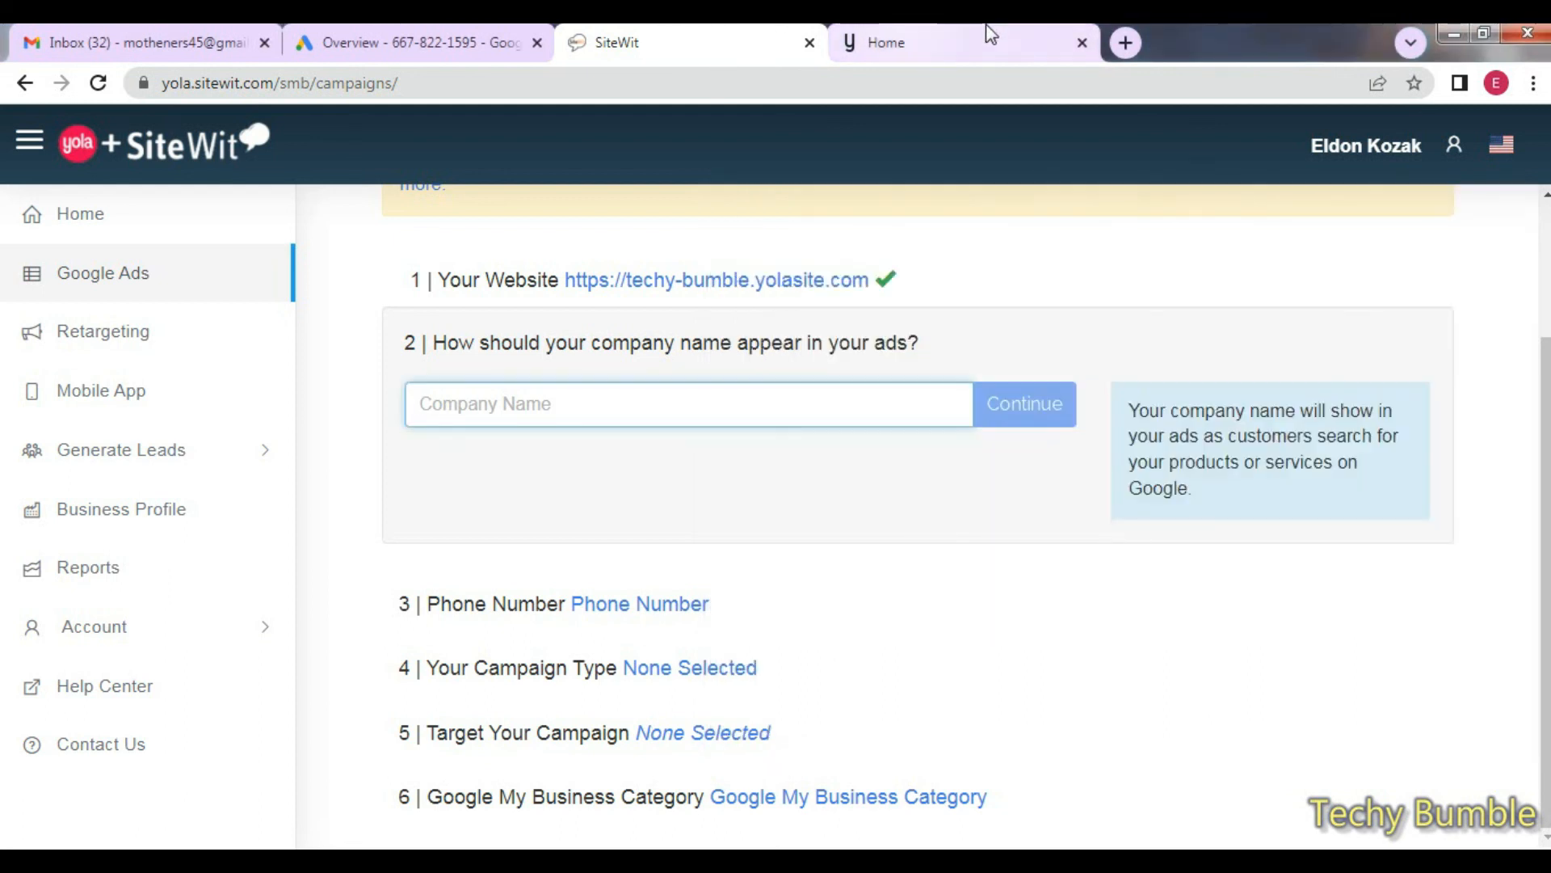
pyautogui.click(886, 42)
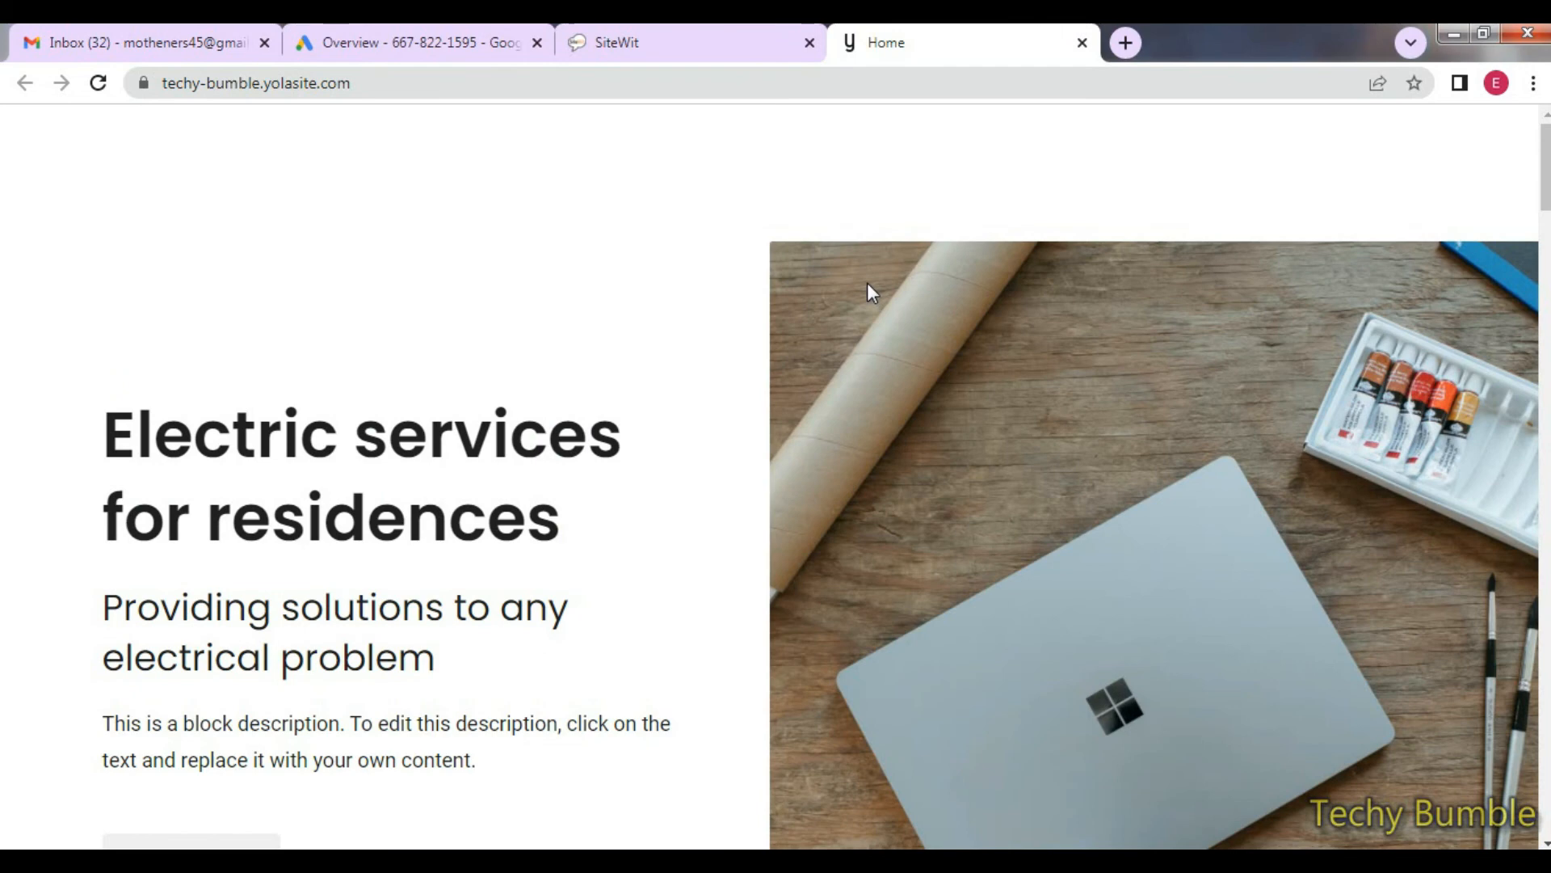
pyautogui.scroll(-10, 873, 283)
pyautogui.scroll(-10, 887, 323)
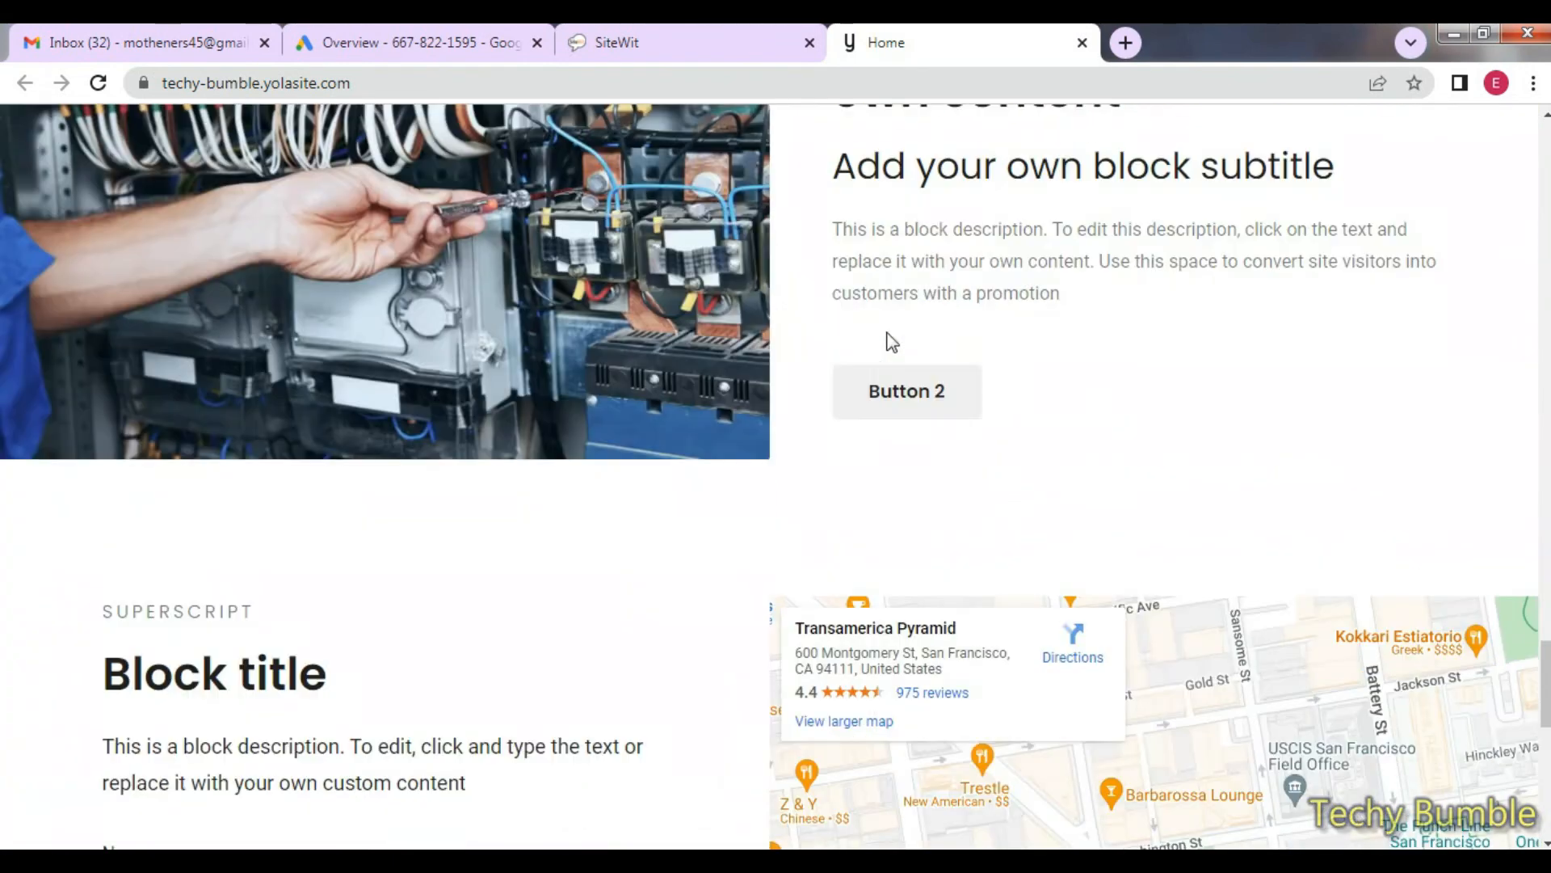
pyautogui.scroll(-4, 870, 539)
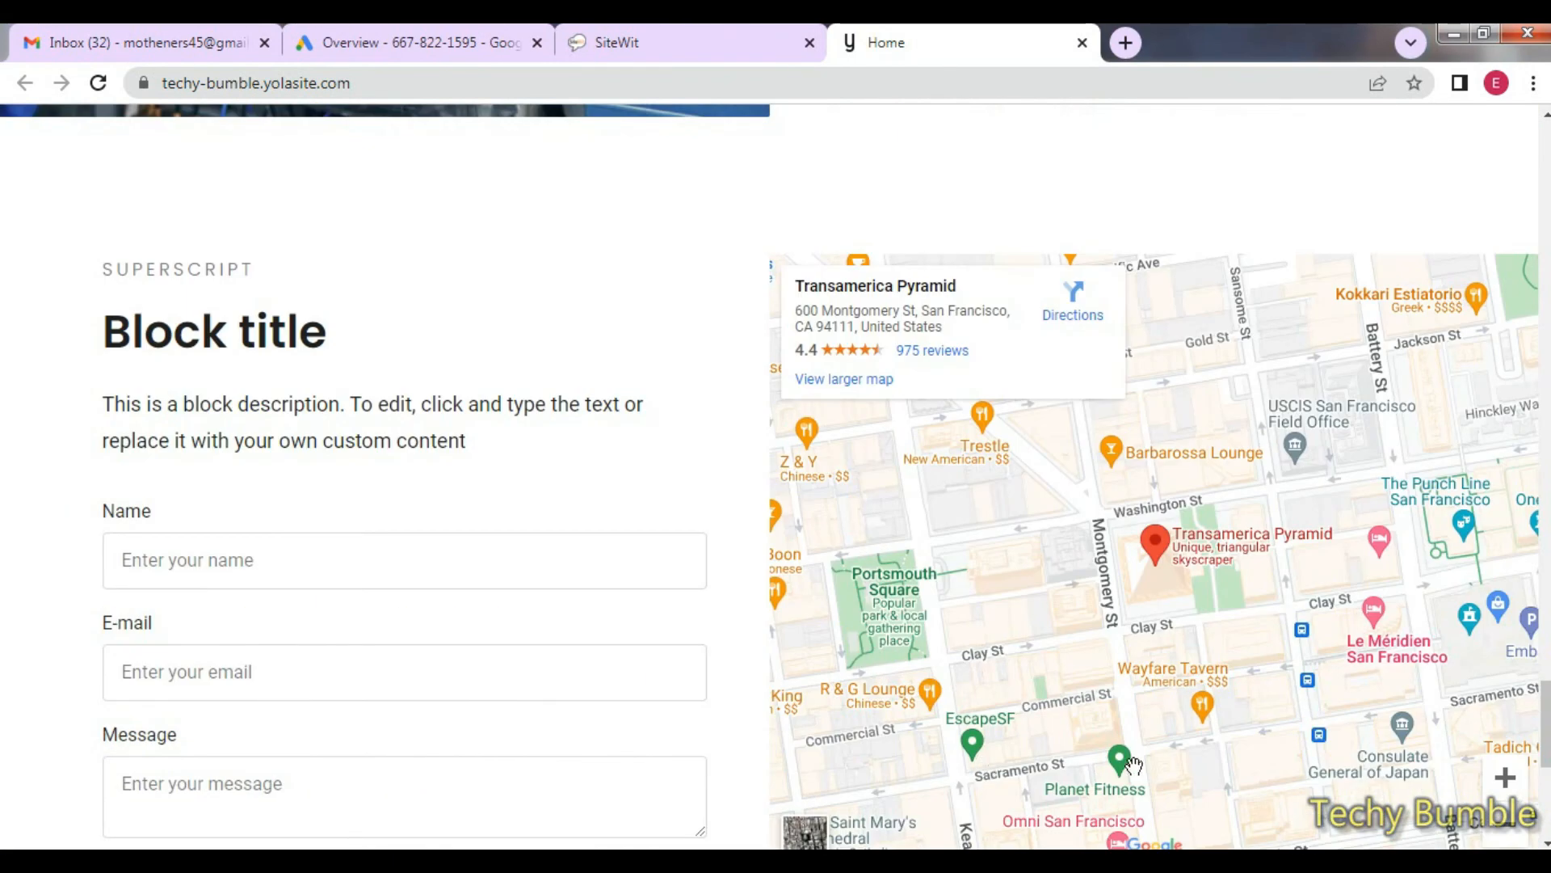
pyautogui.scroll(10, 996, 404)
pyautogui.scroll(10, 991, 404)
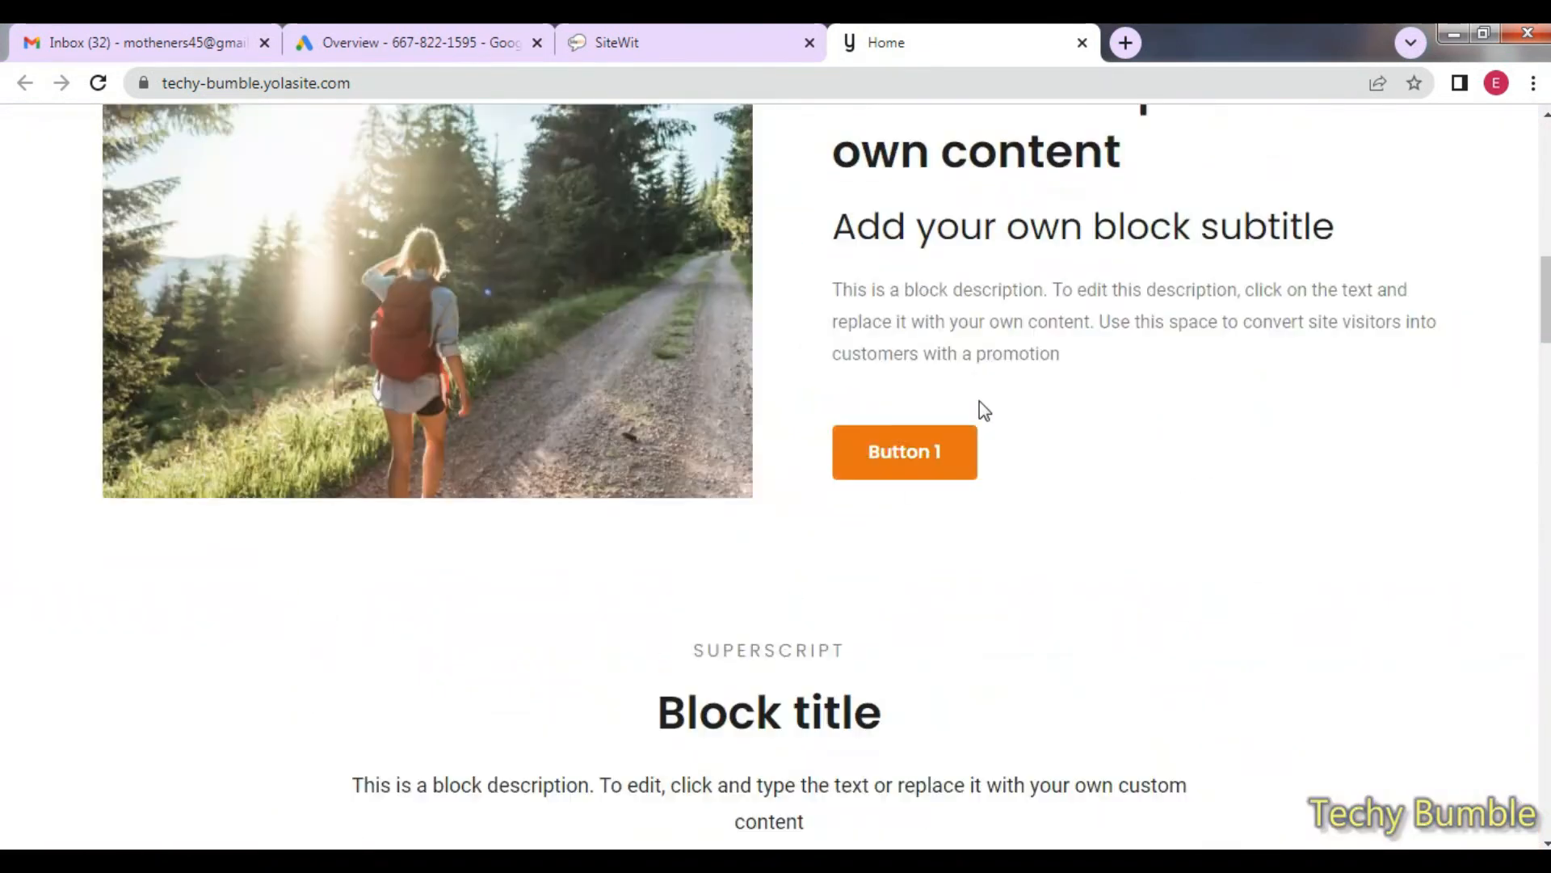
# Go back to SiteWit and examine the mobile app page with its phone number form, download options and one-time login details.
pyautogui.click(695, 42)
pyautogui.click(114, 332)
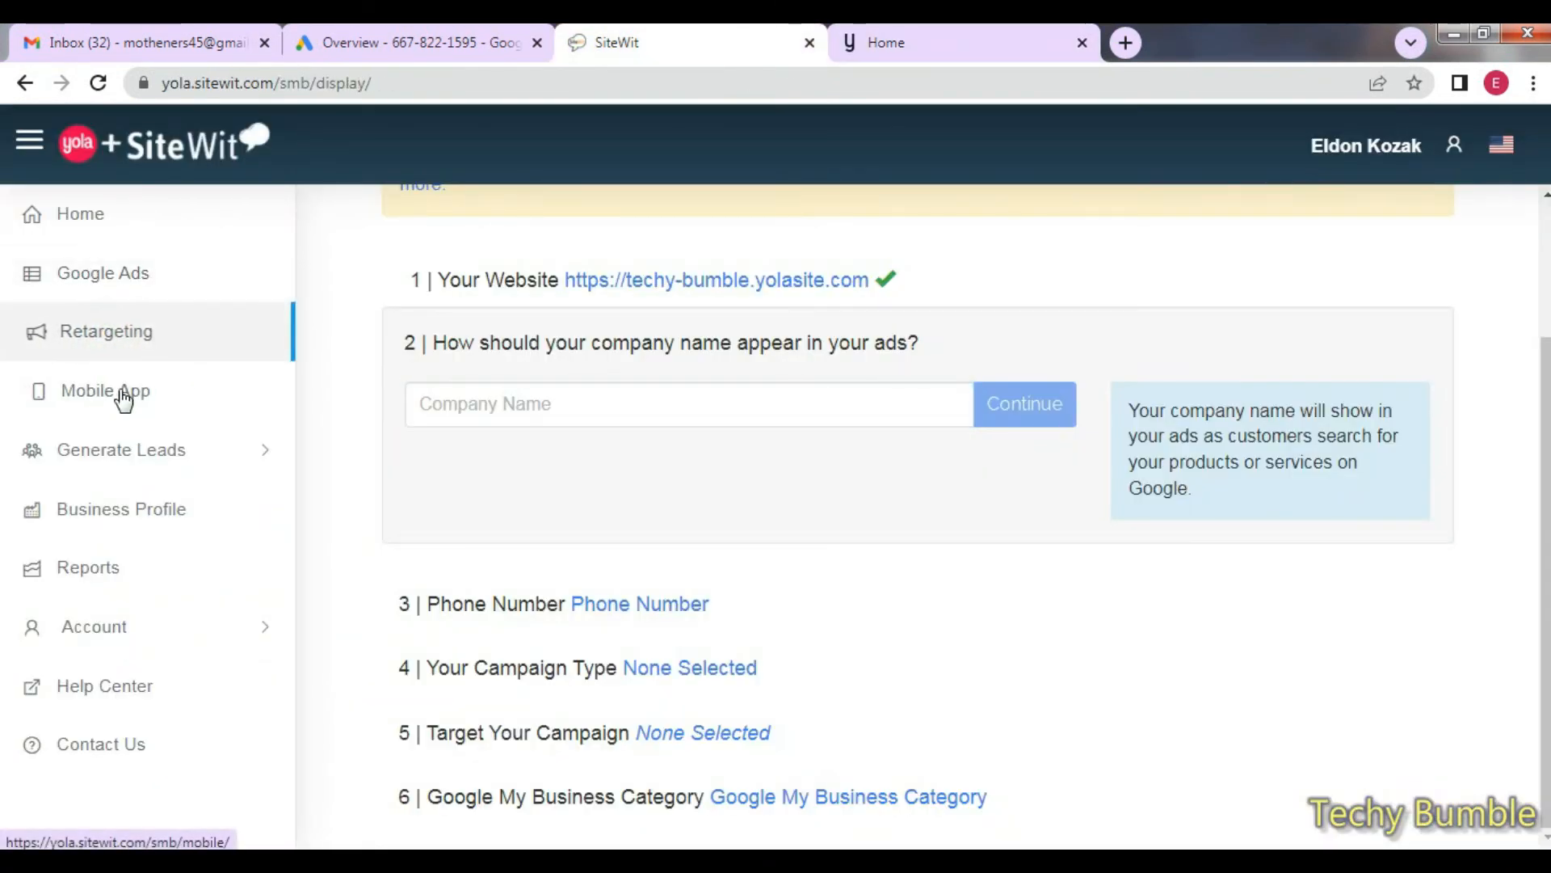
pyautogui.click(123, 398)
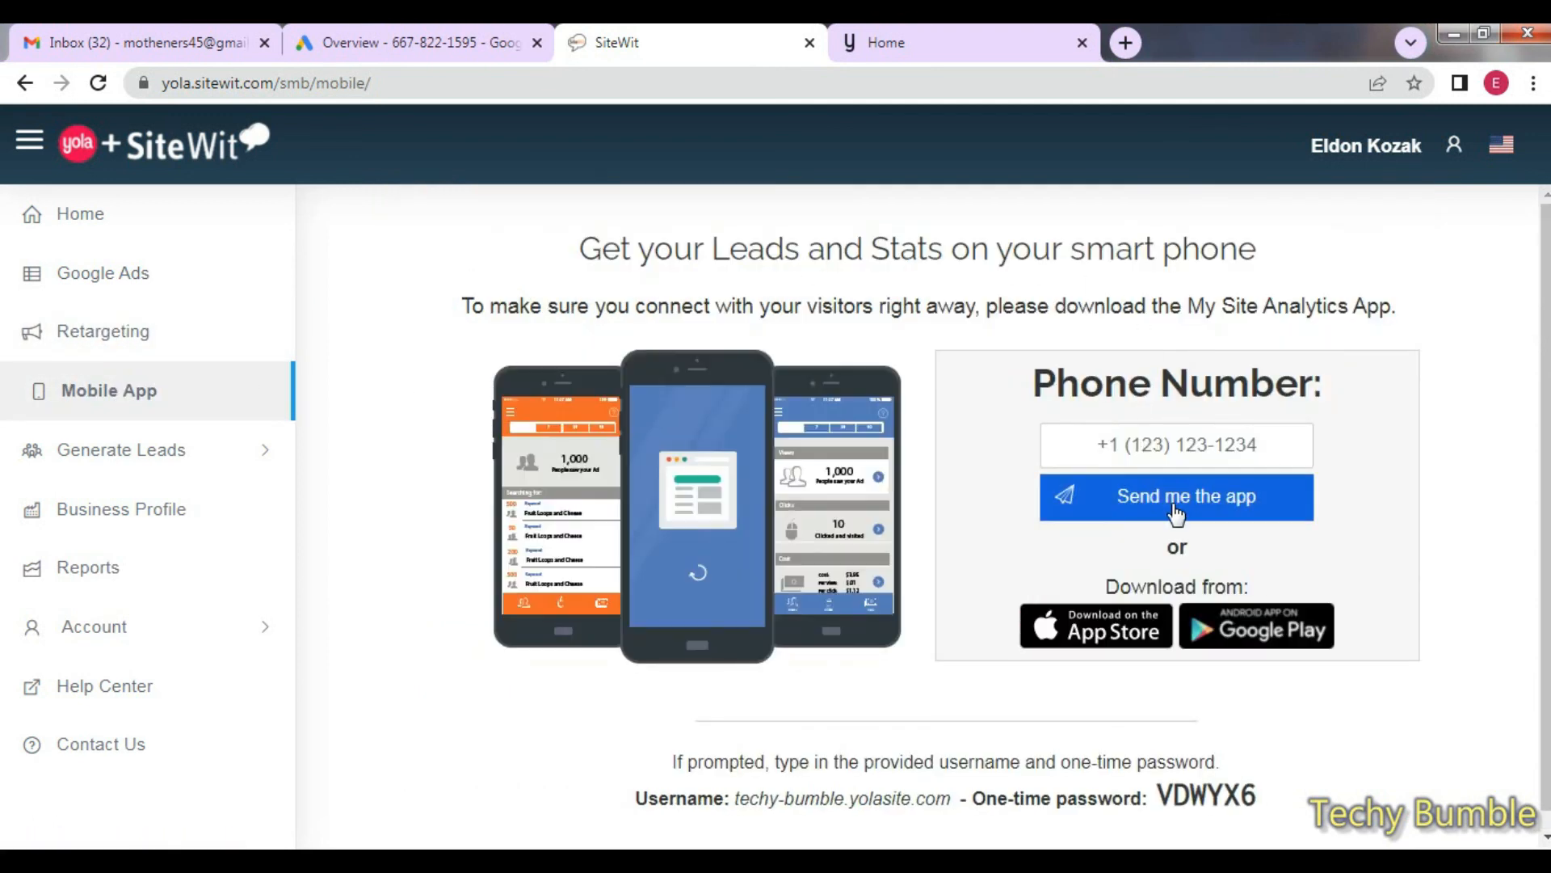
pyautogui.click(1108, 442)
pyautogui.click(1504, 349)
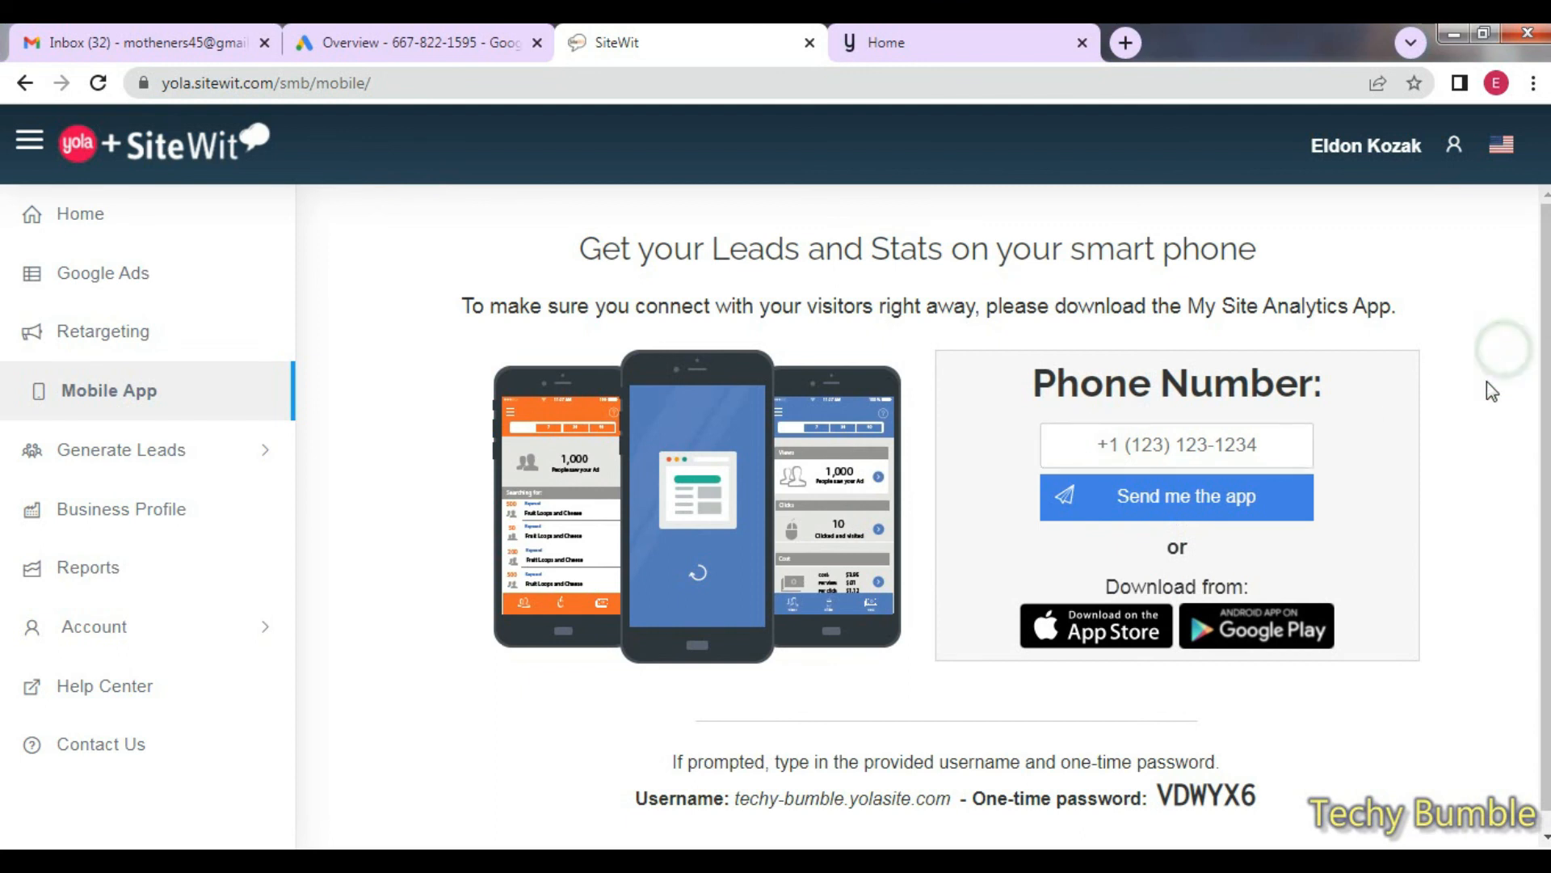
pyautogui.scroll(-1, 1487, 404)
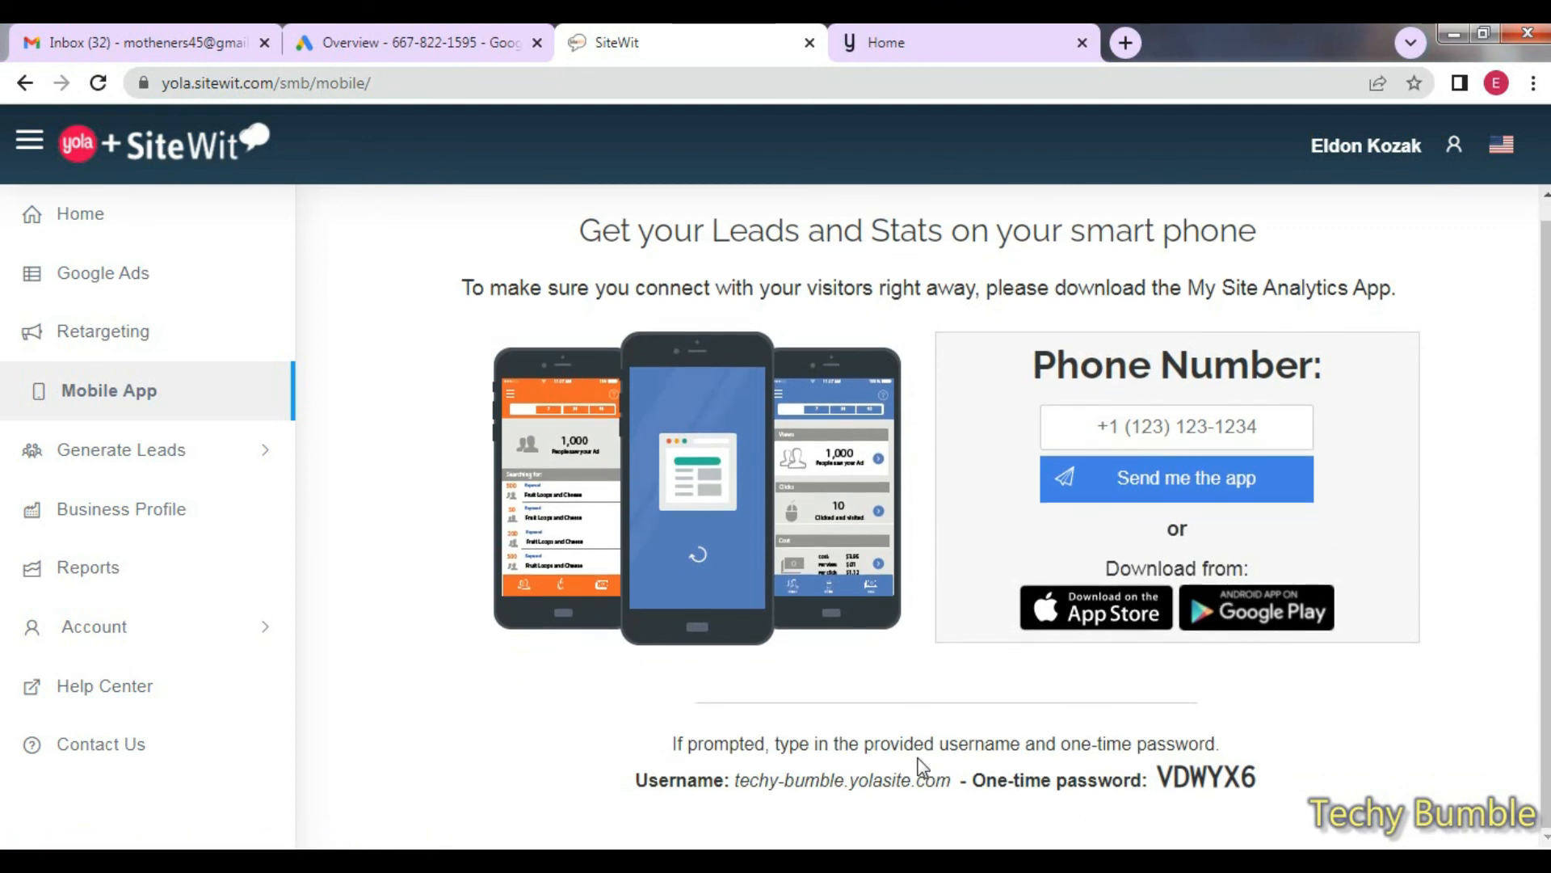
pyautogui.doubleClick(1216, 775)
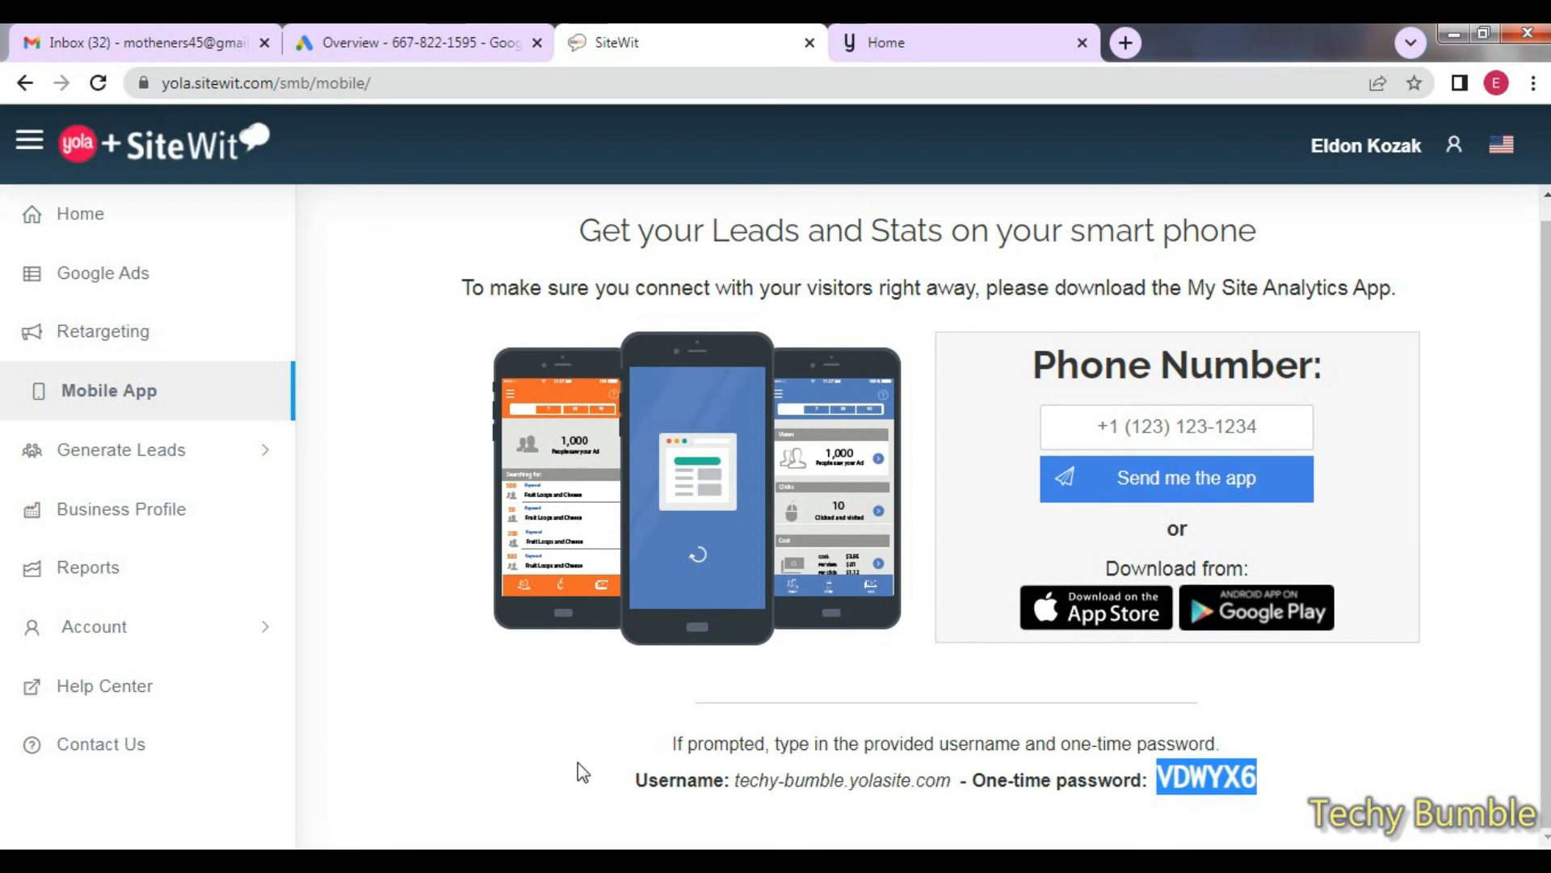
# Examine the business profile's contact information form and the account options, and return to the Google Ads start page.
pyautogui.click(111, 471)
pyautogui.click(152, 611)
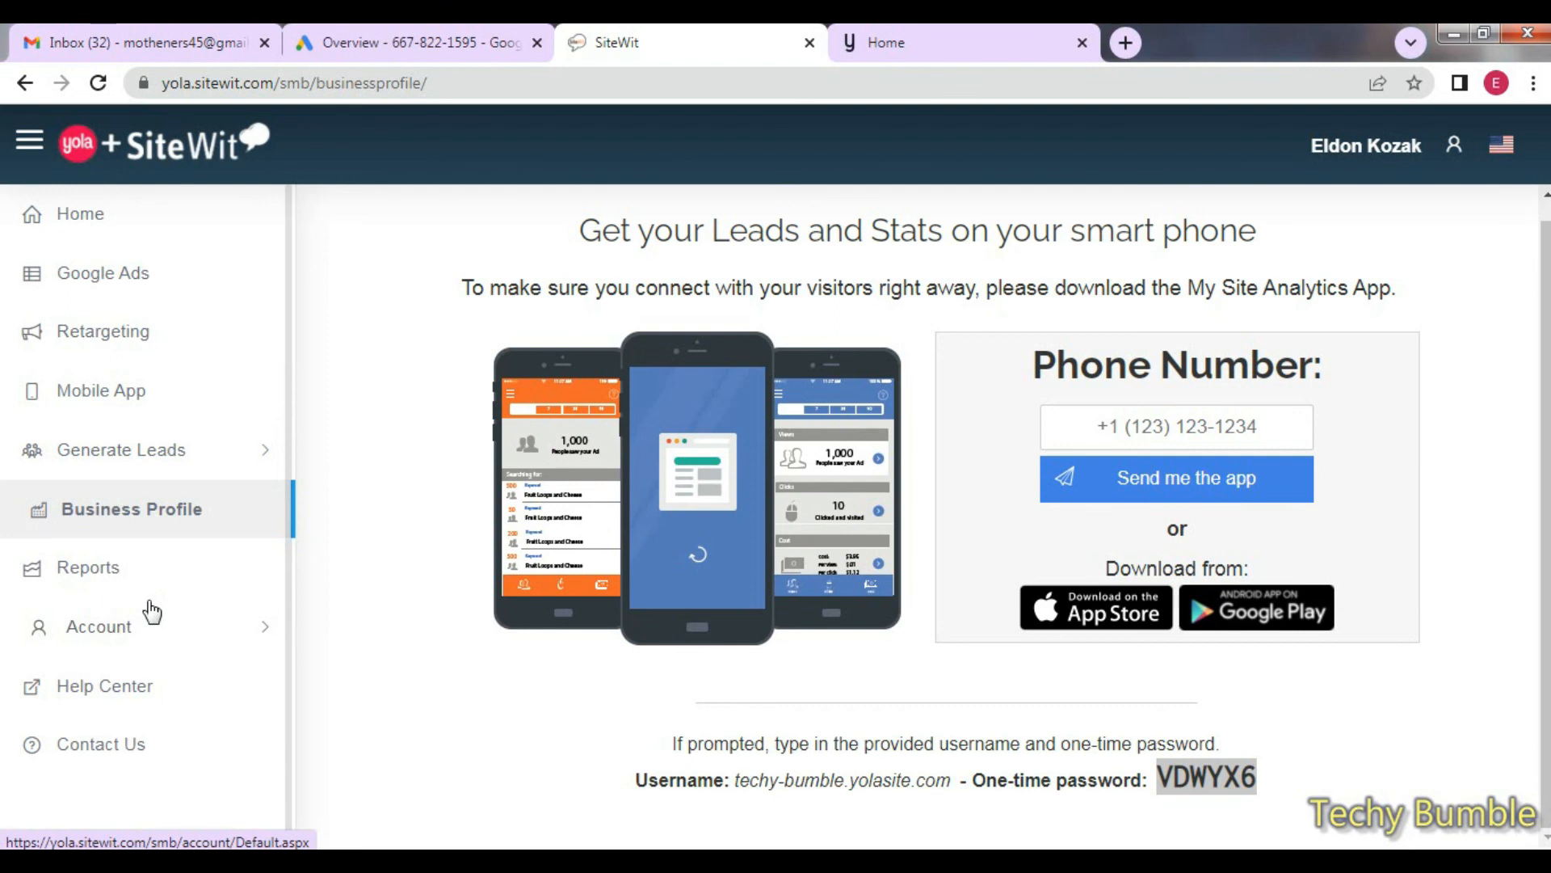
pyautogui.scroll(-1, 571, 616)
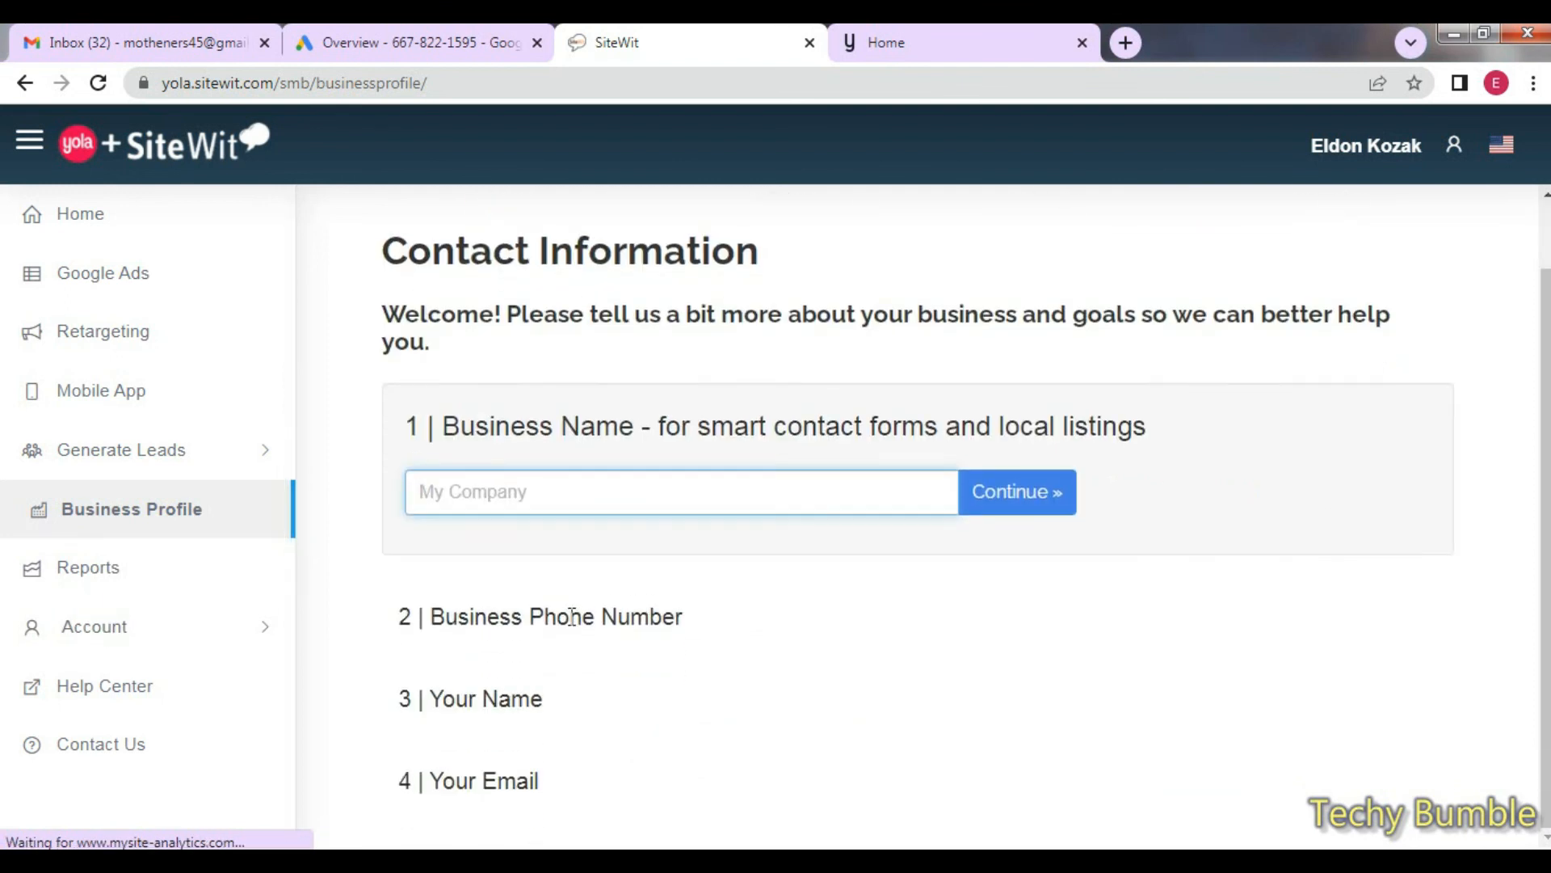
pyautogui.click(103, 635)
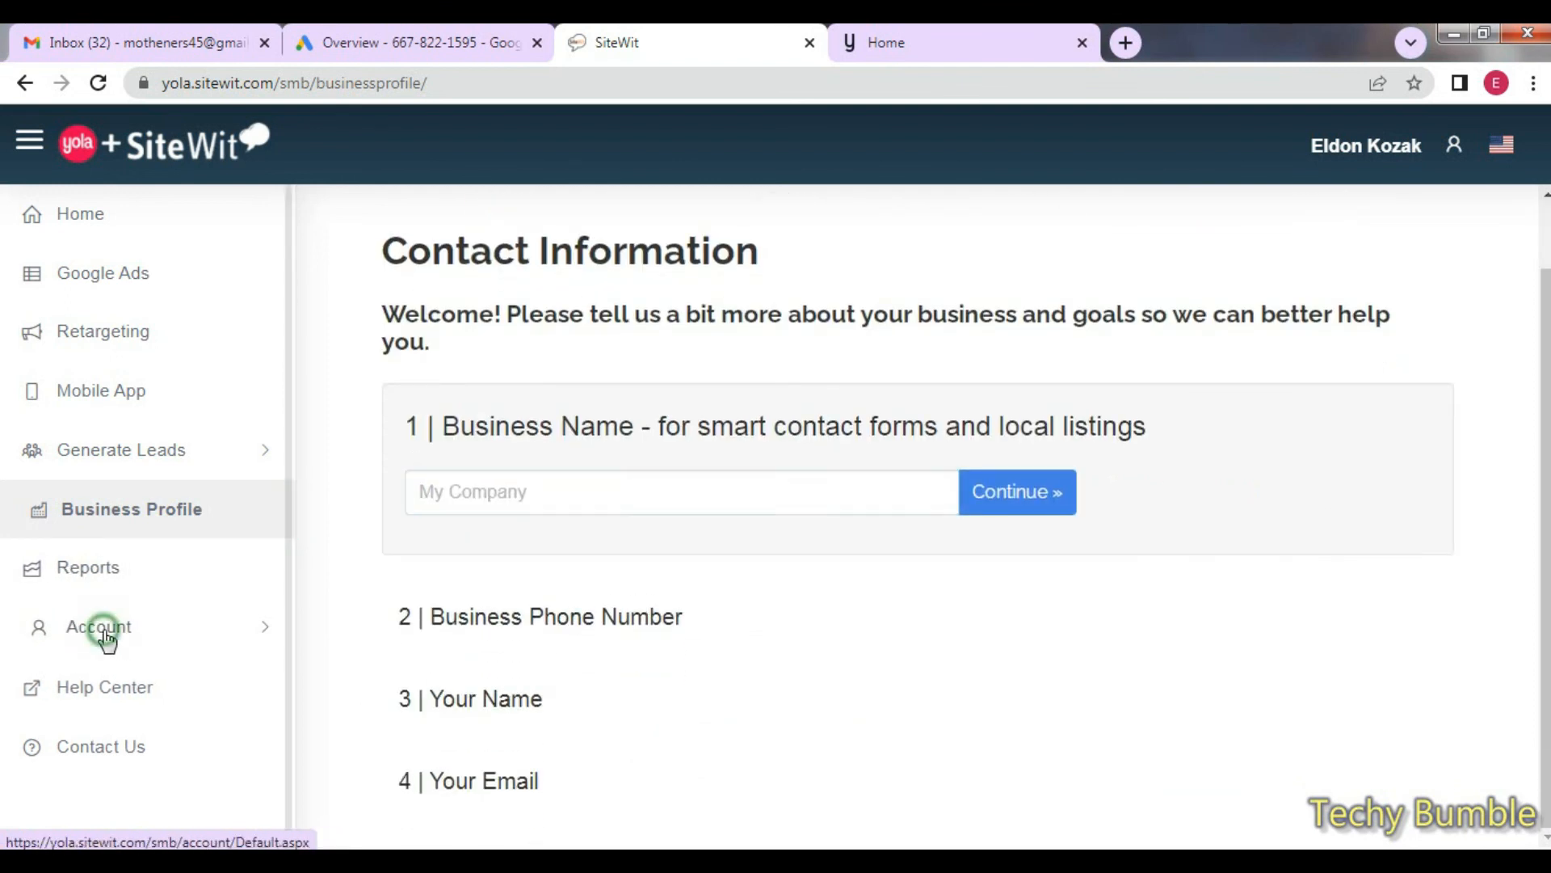
pyautogui.scroll(-3, 133, 671)
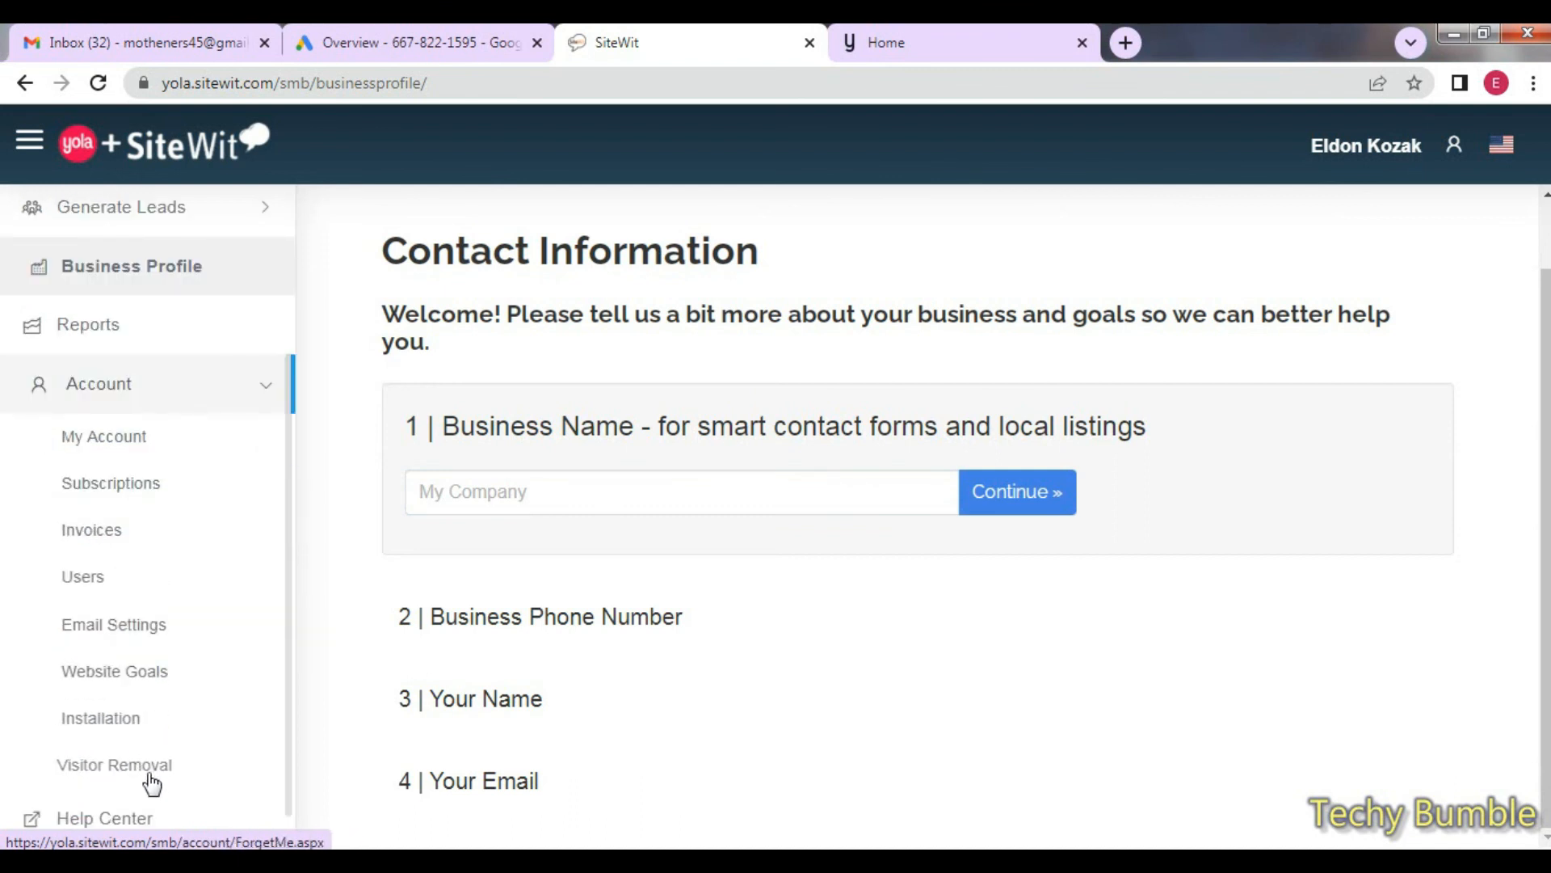
pyautogui.scroll(3, 182, 646)
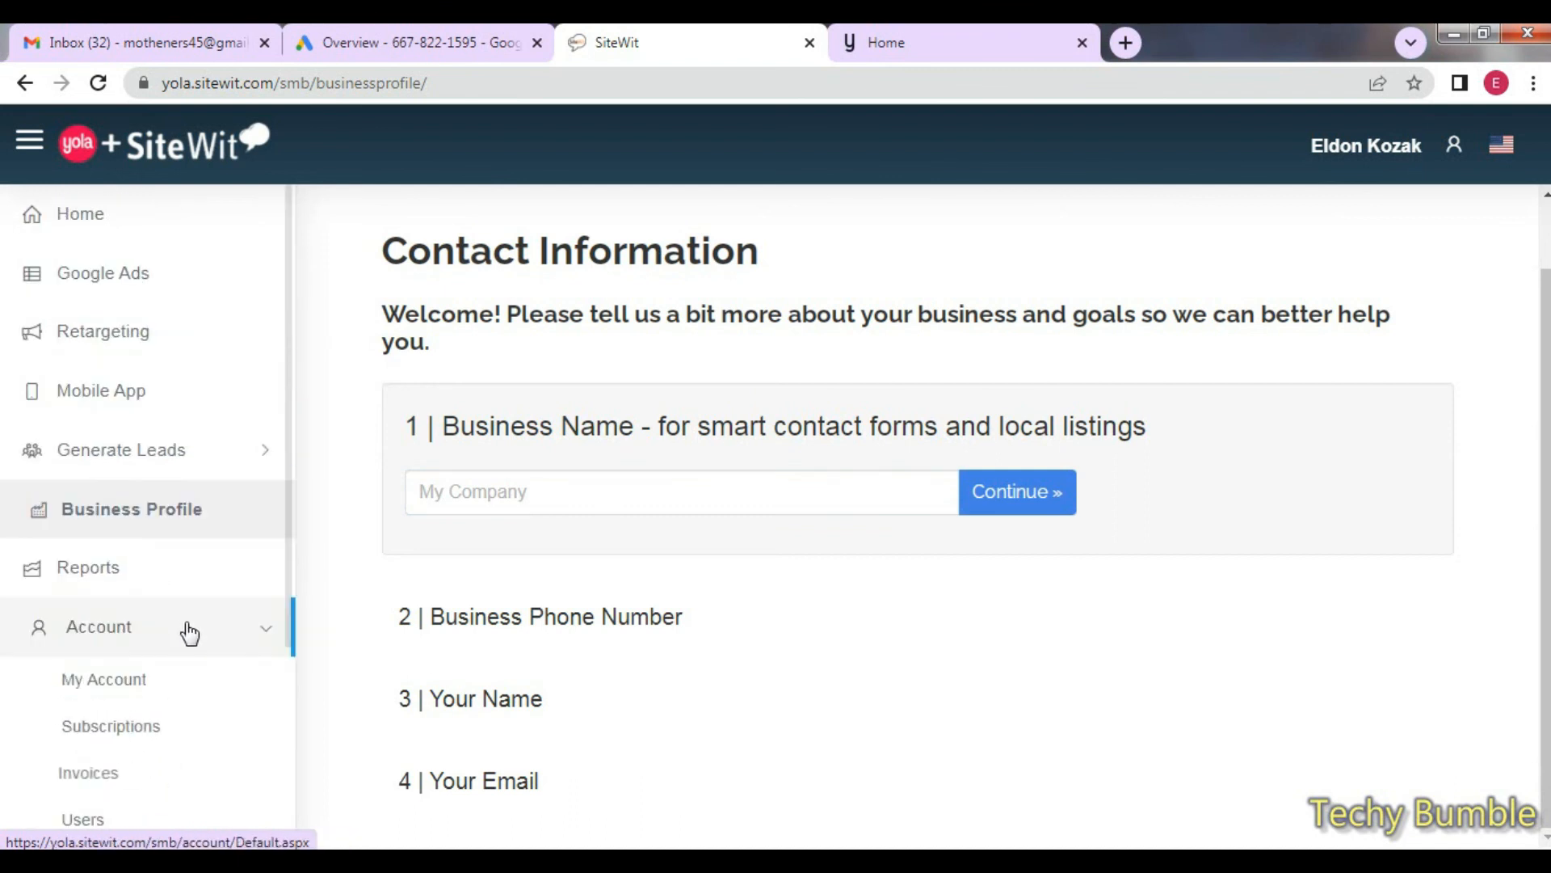
pyautogui.click(139, 275)
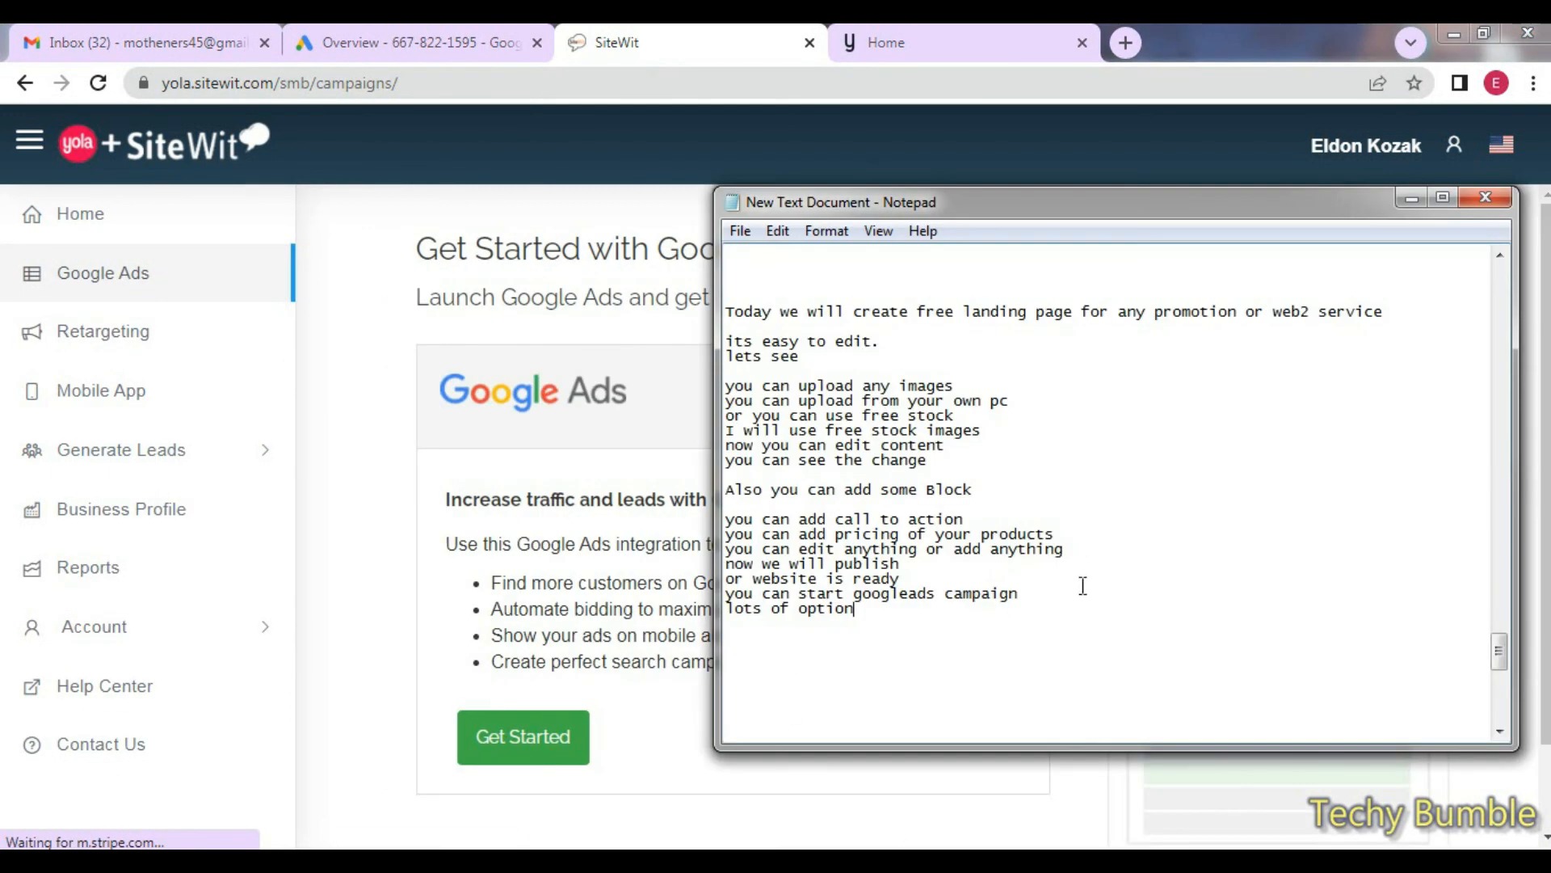
# Switch to Notepad and add the lines "i hope you understand all" and "Thanks to all" to the notes.
pyautogui.press('Return')
pyautogui.write('i hope you ')
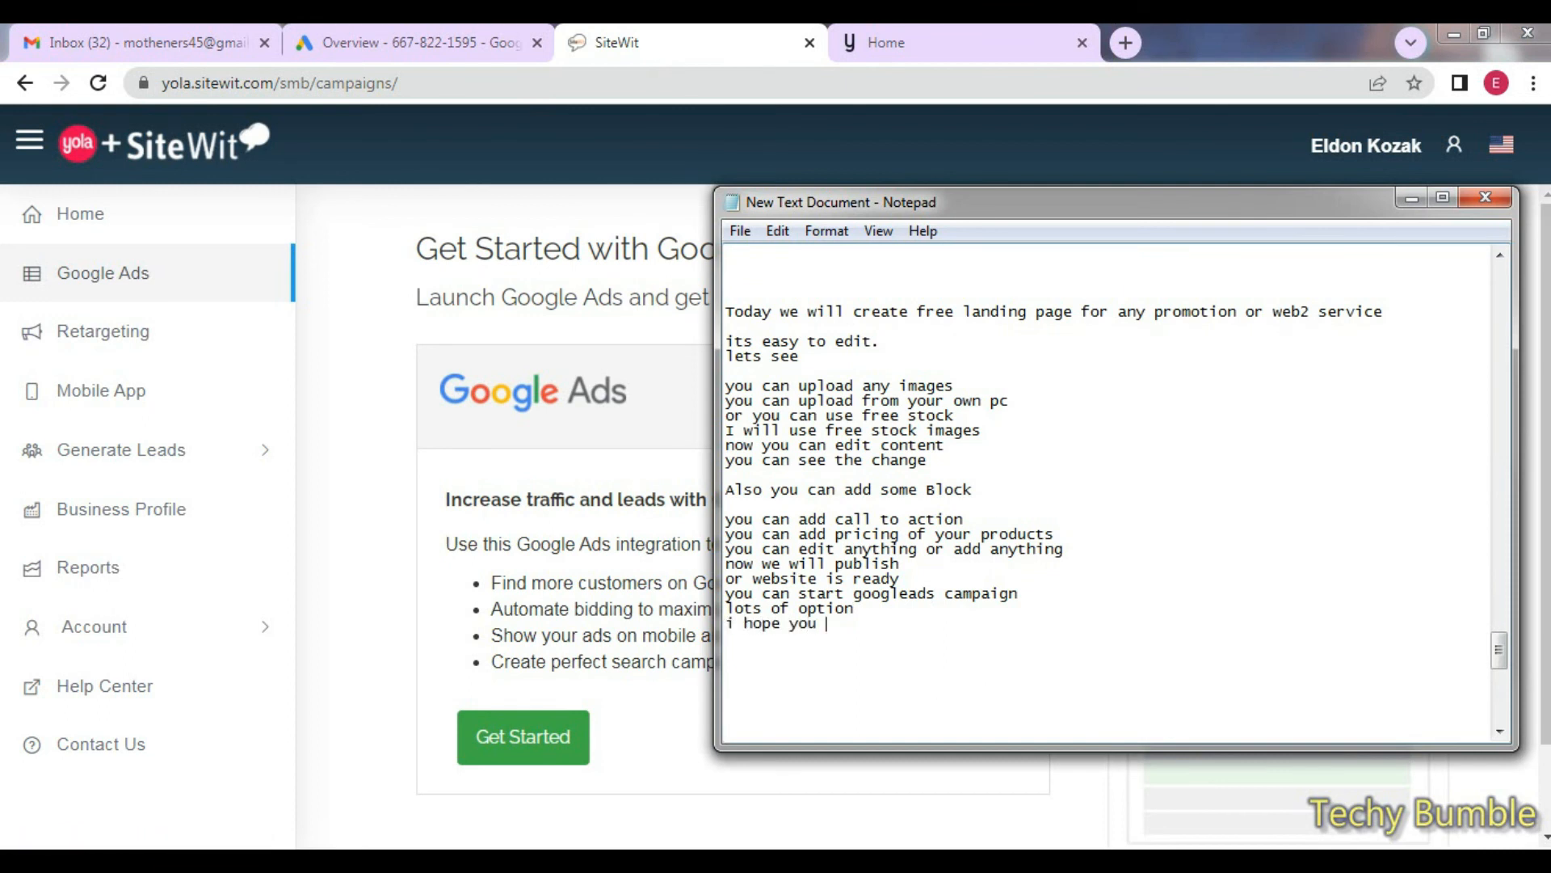
pyautogui.write('understand all ')
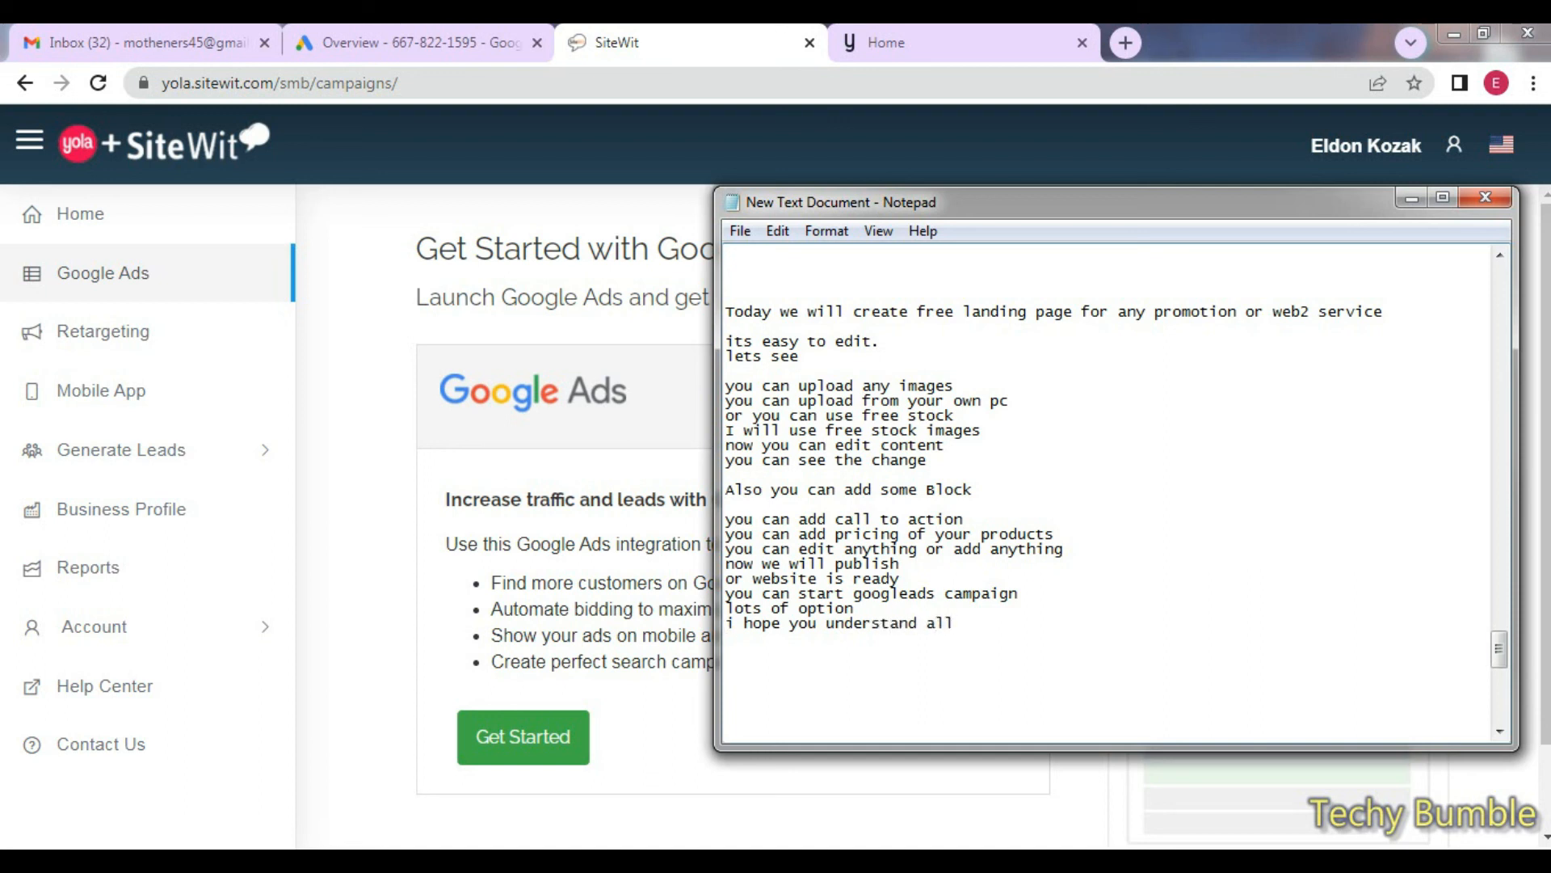
pyautogui.write('Thanks to all')
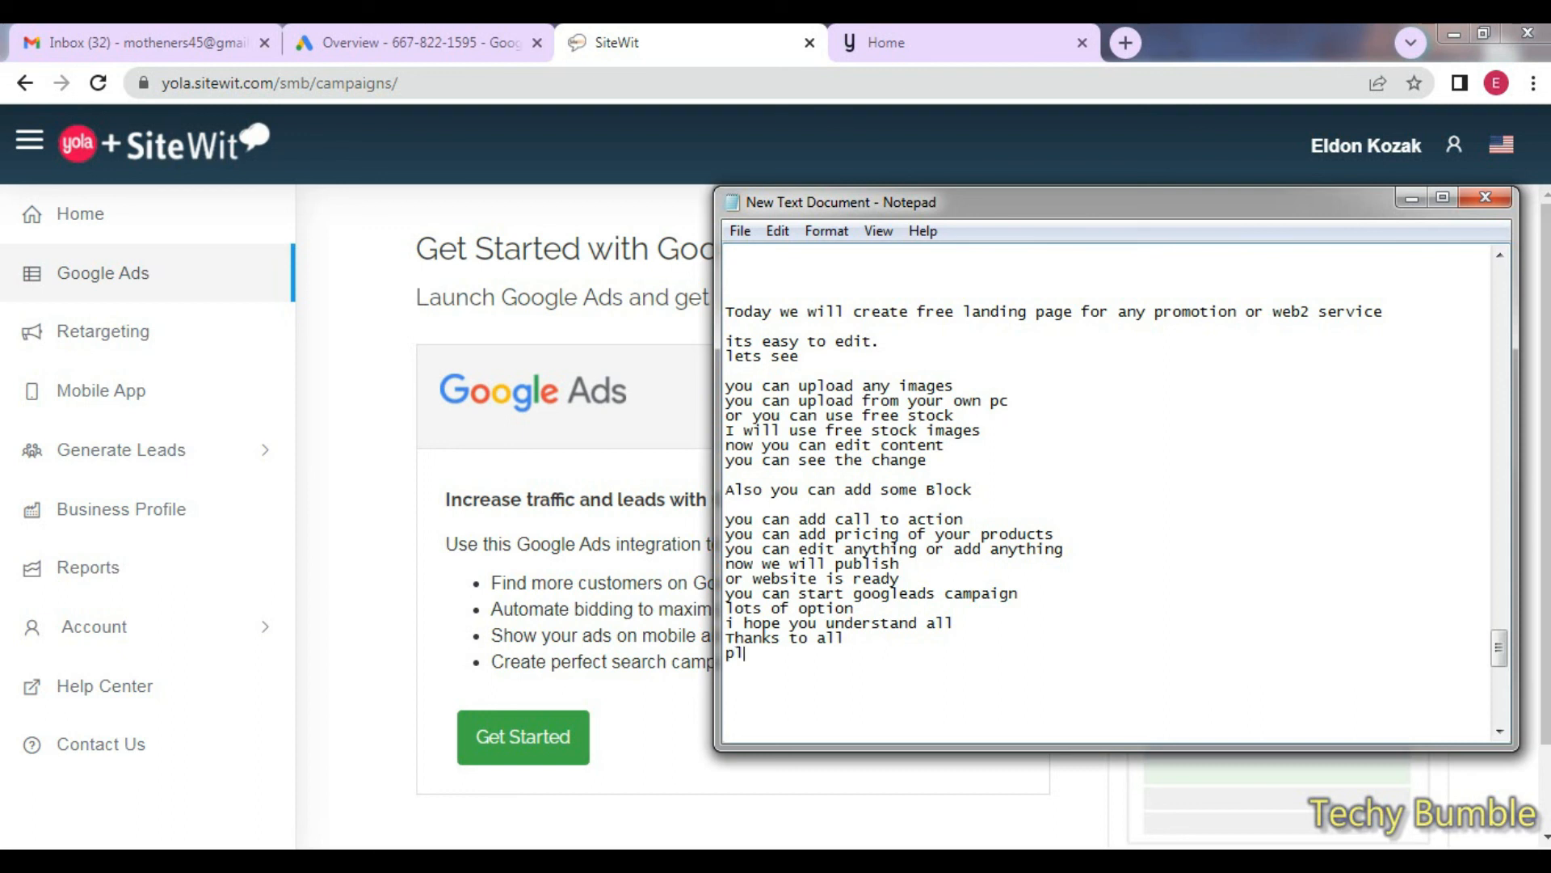
# Finish the notes with the lines "plz subscribe my channel", "I will upload more information video" and "bye".
pyautogui.write('subscribe my channel')
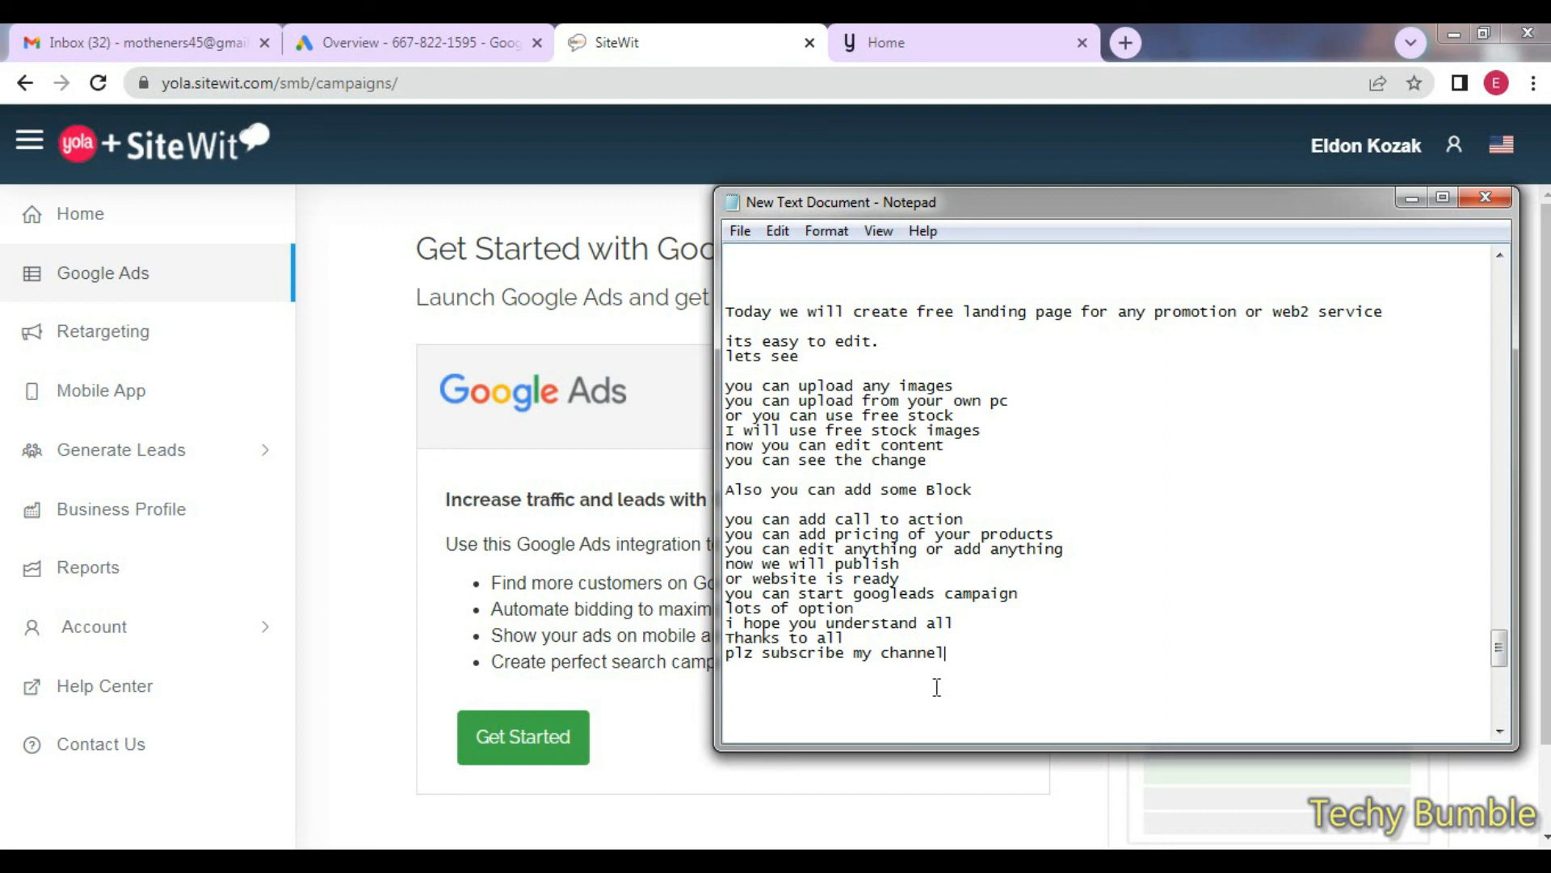
pyautogui.write(' I will upload more informatio')
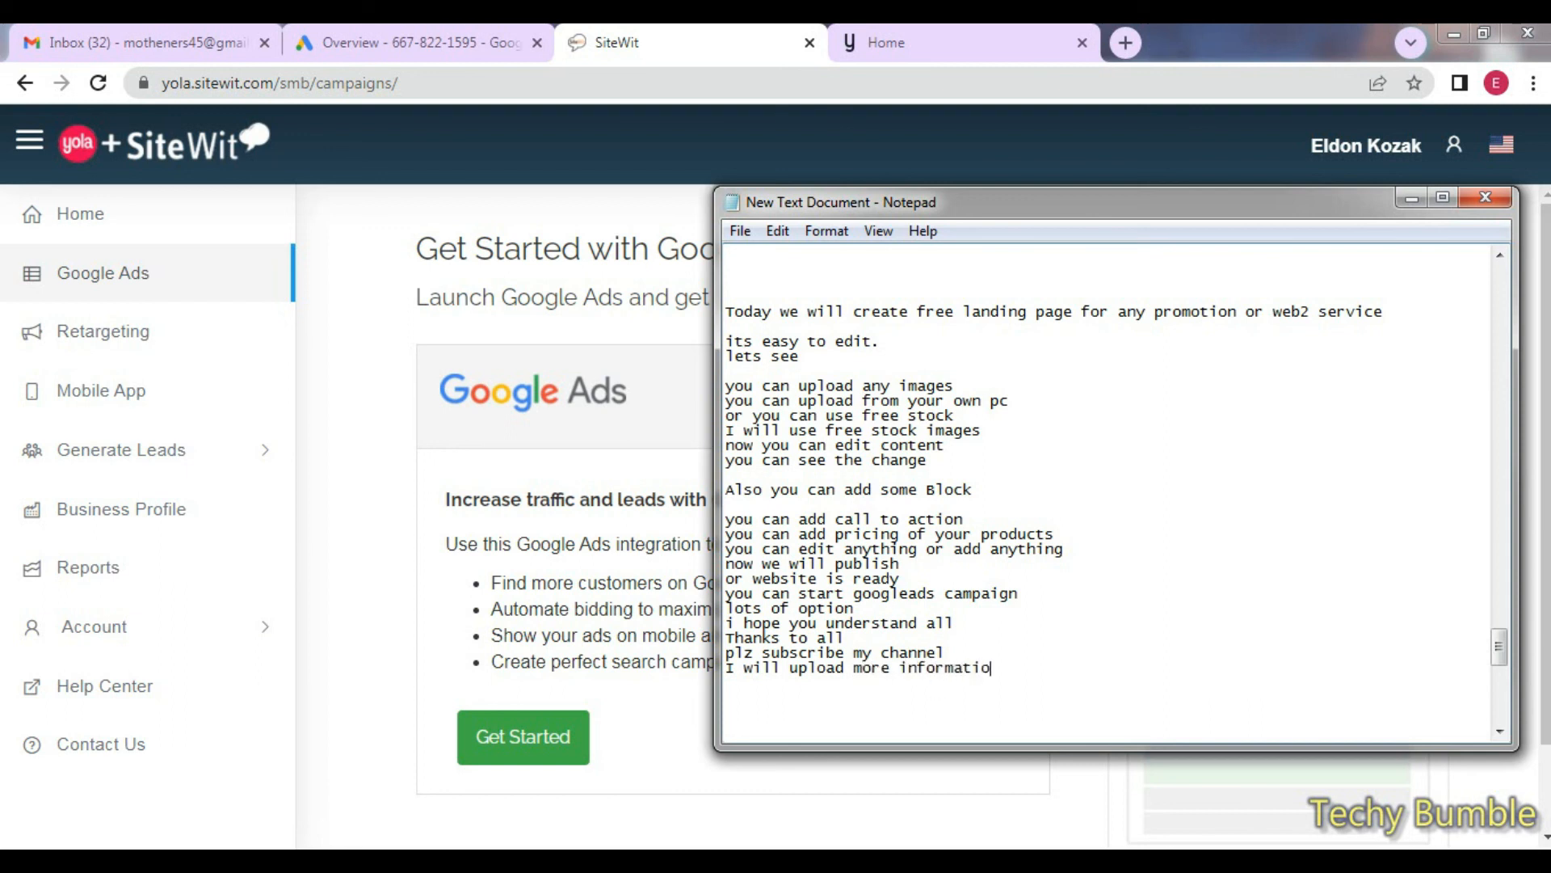
pyautogui.write('n video')
pyautogui.press('Return')
pyautogui.write('bye')
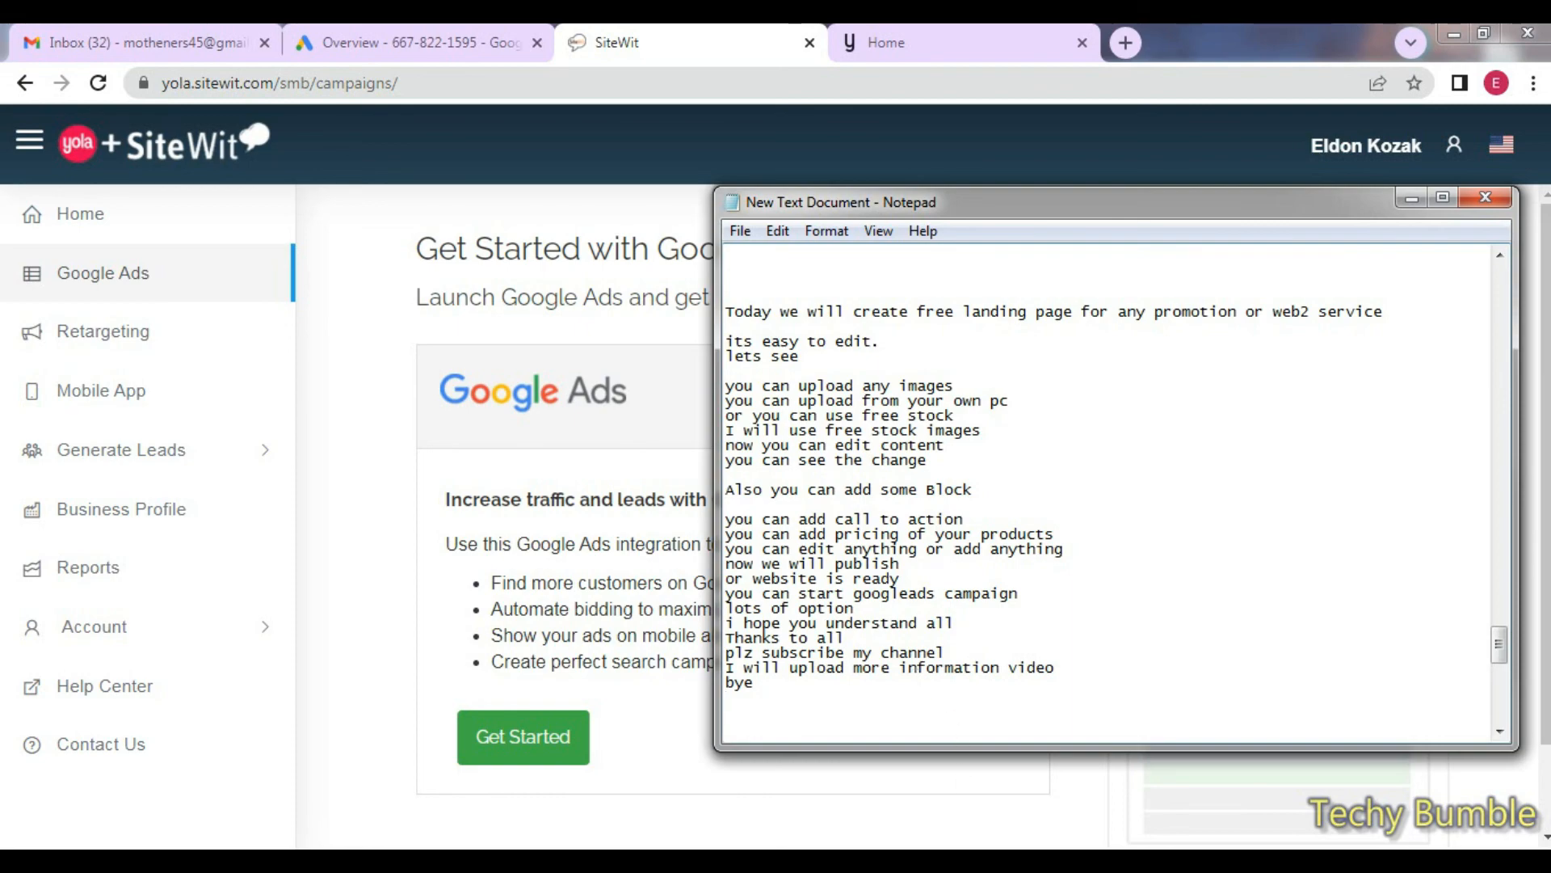